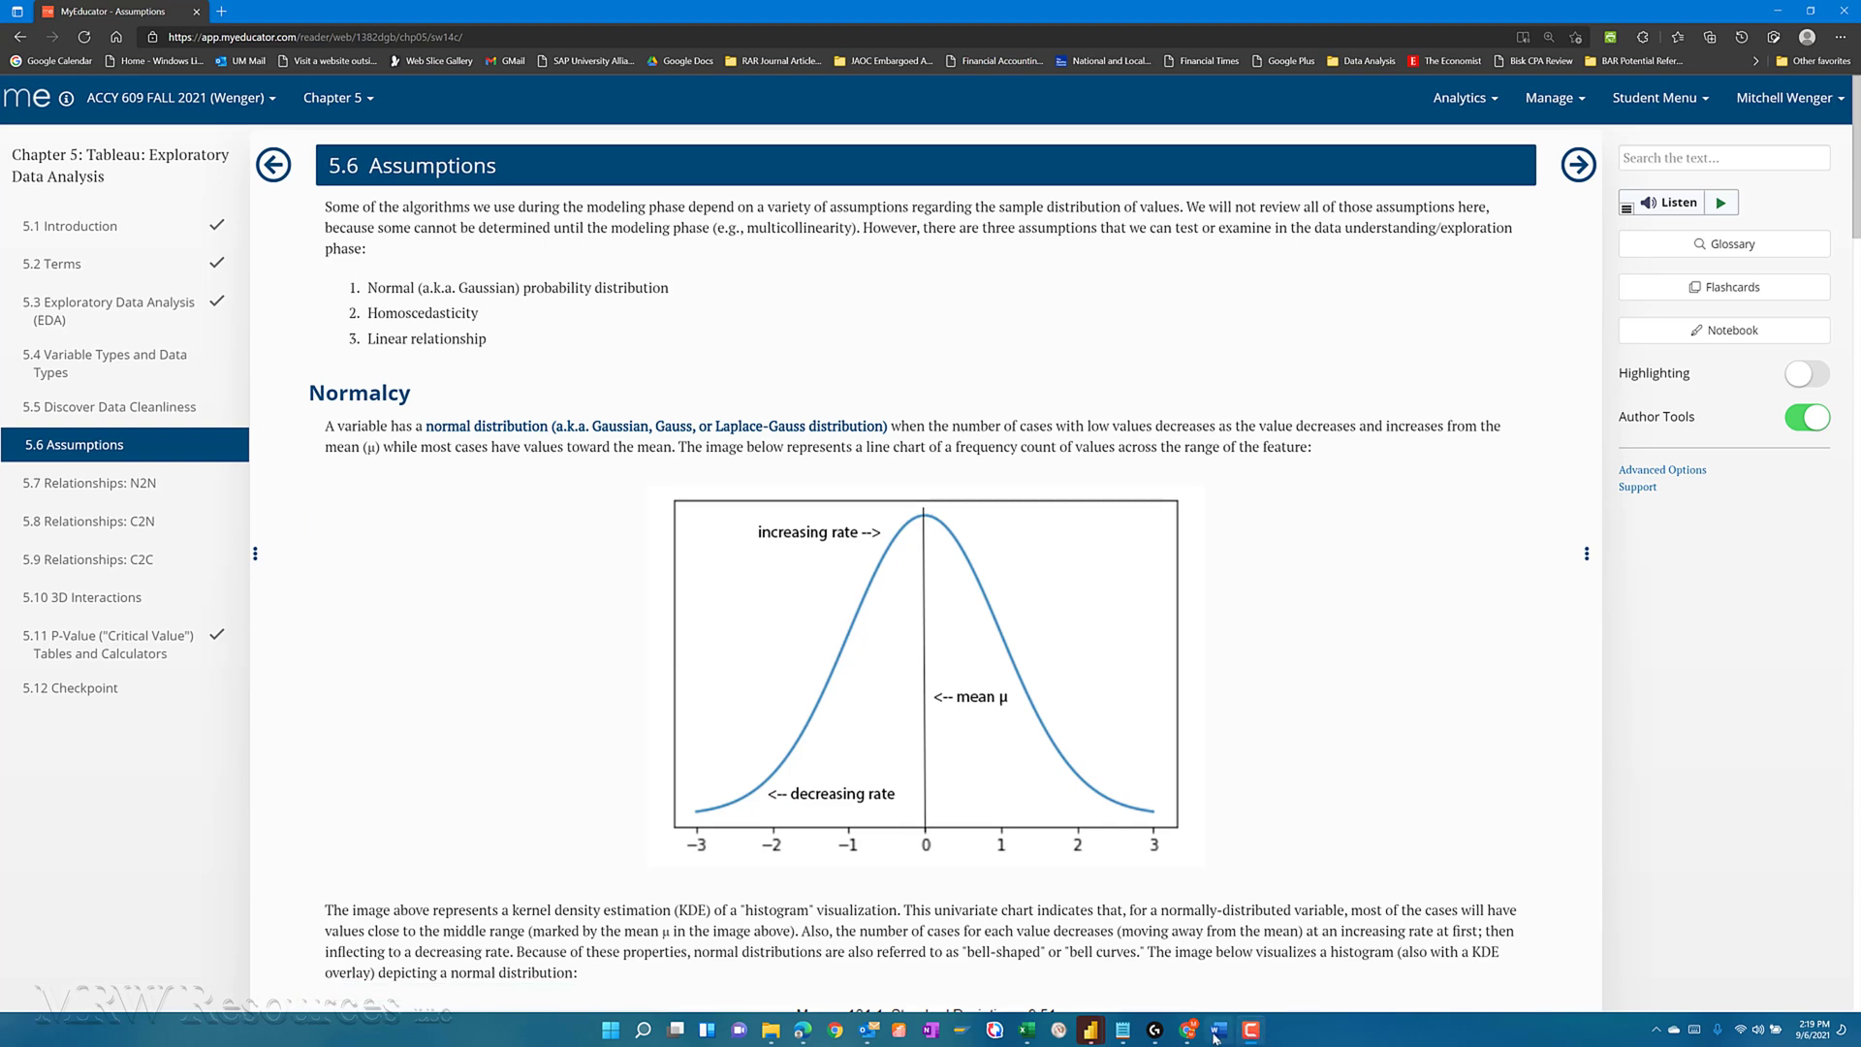
Bring the Word report forward and enter Mean, Std Dev, Skew and Kurt headers after Max.
click(1215, 1033)
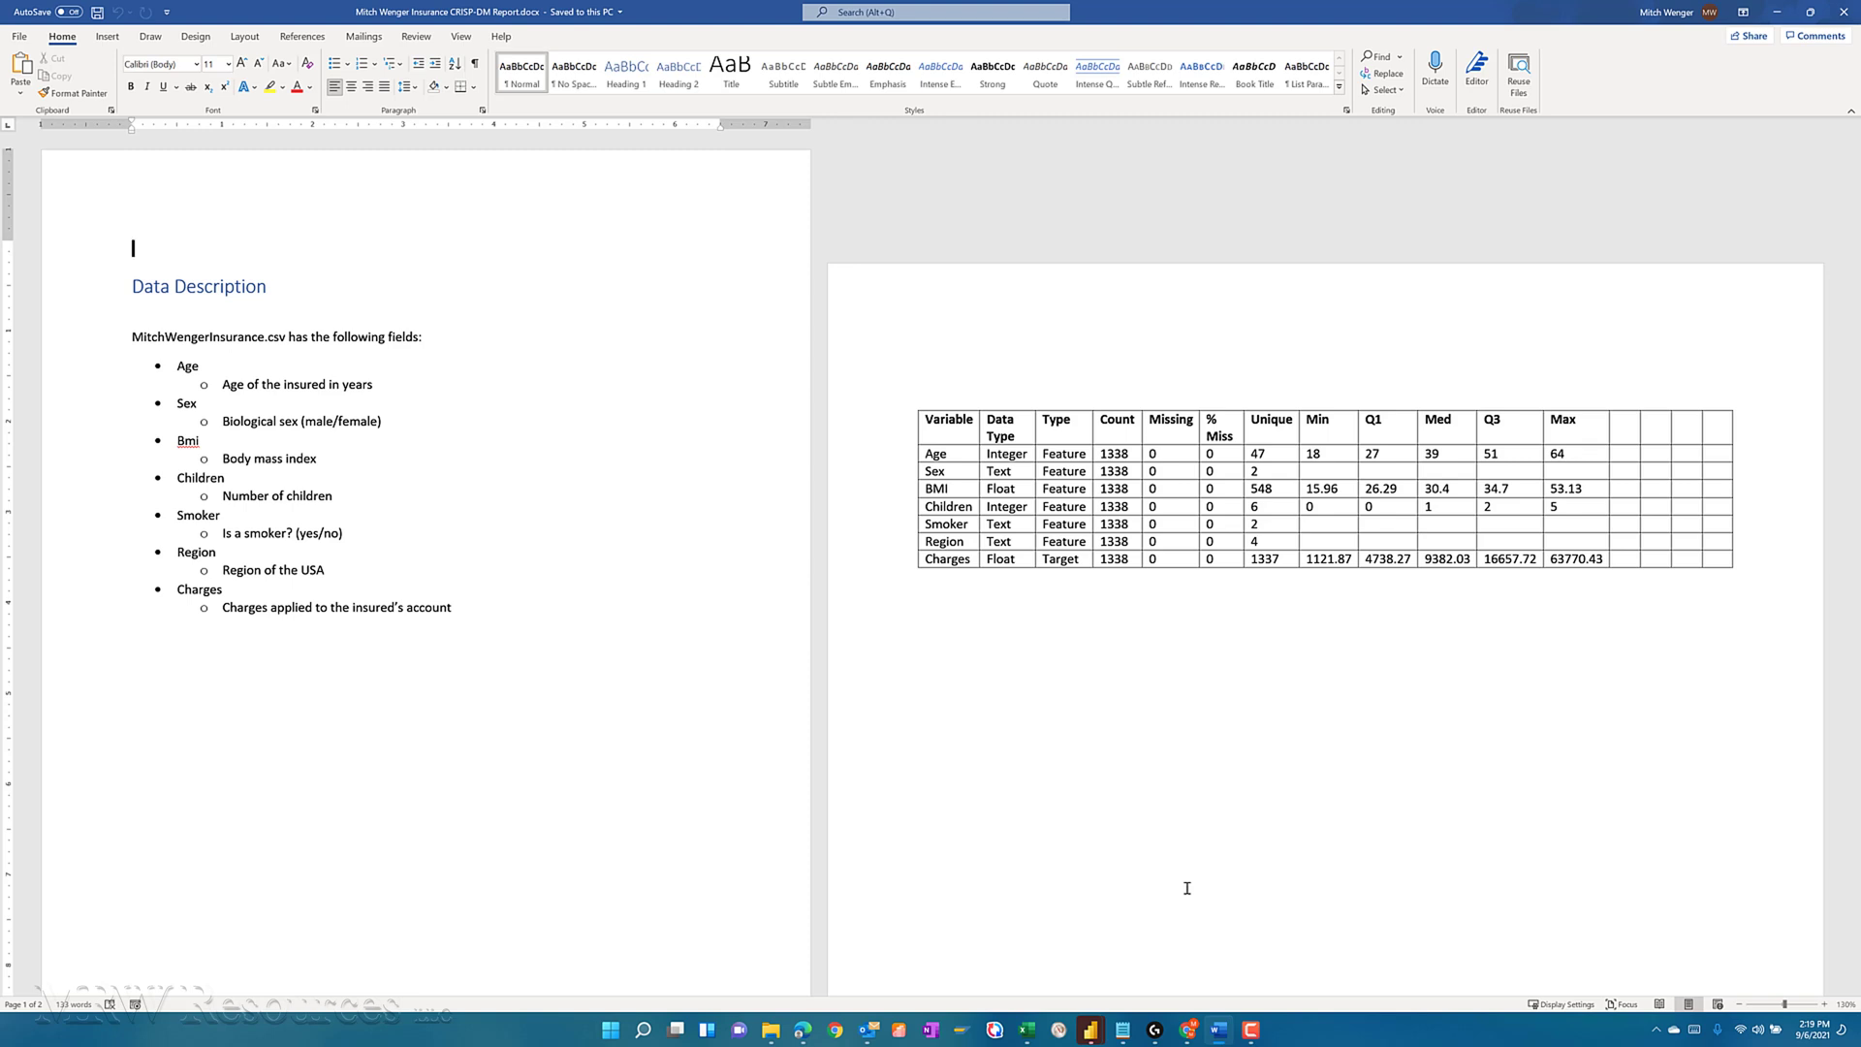
click(1622, 427)
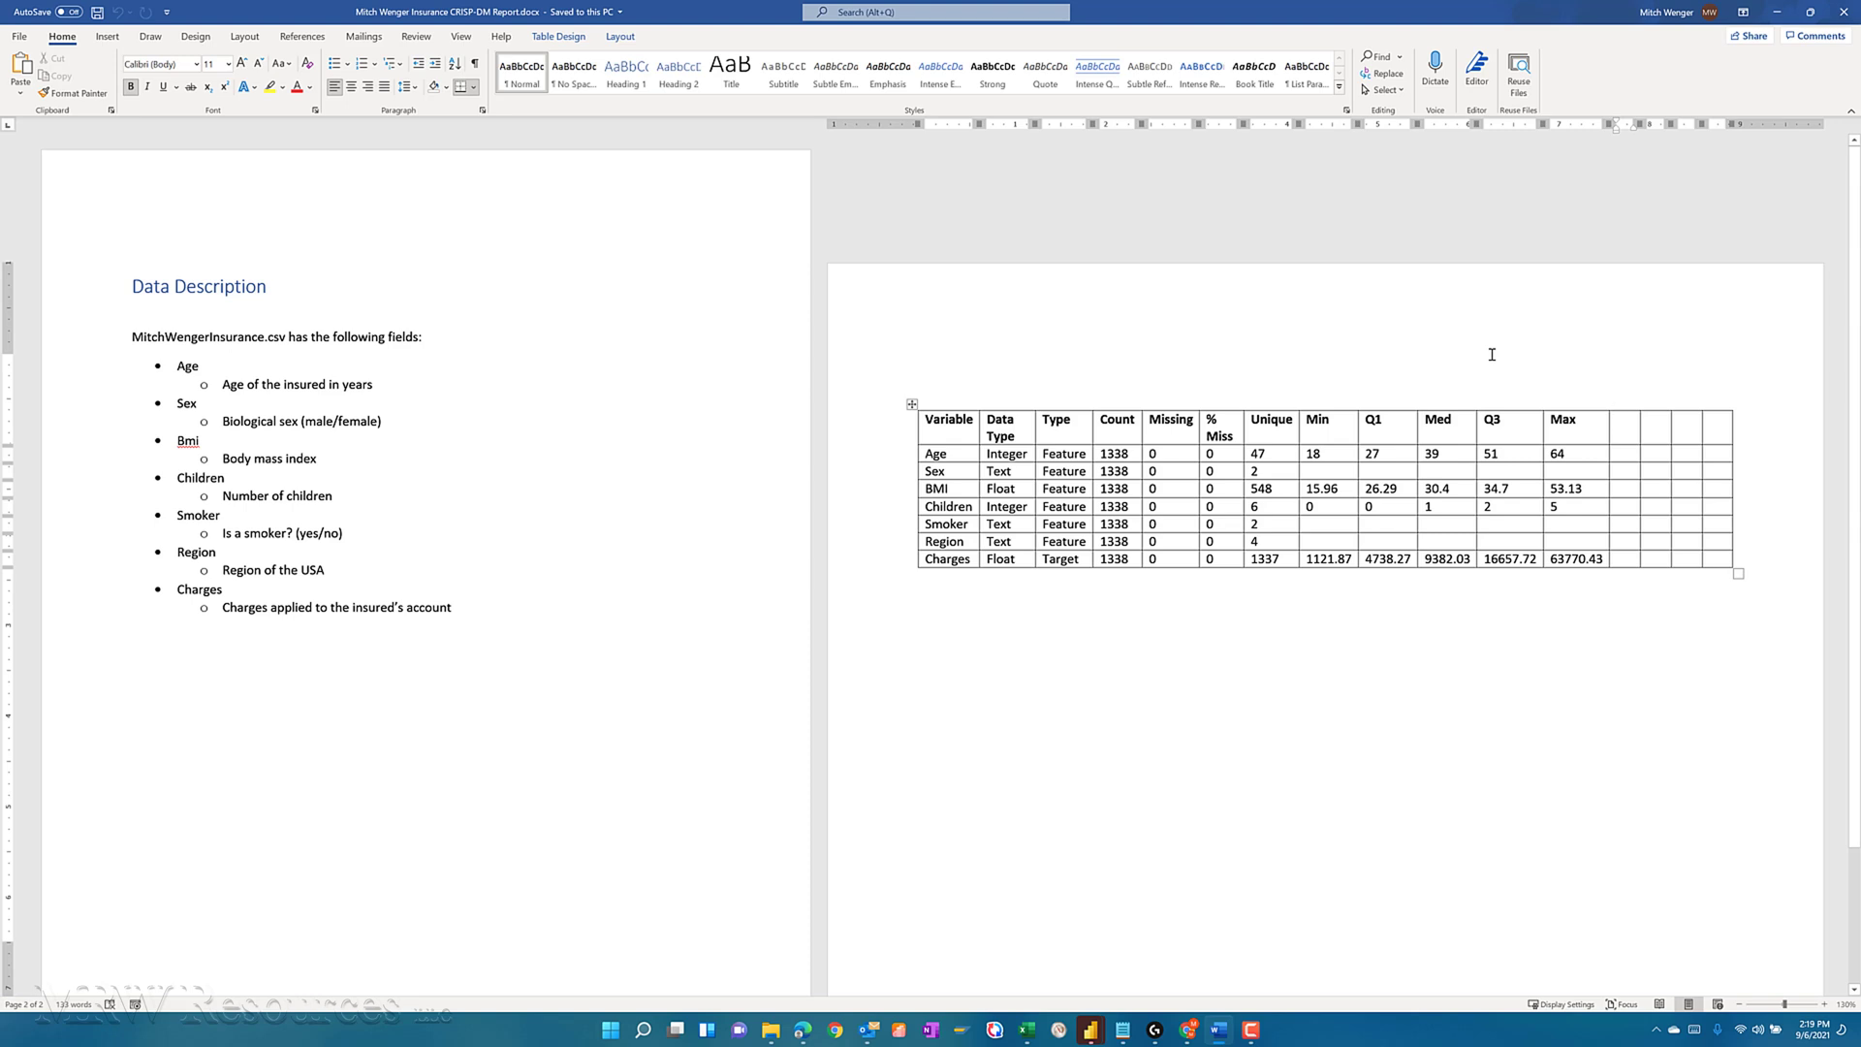
text(Mean)
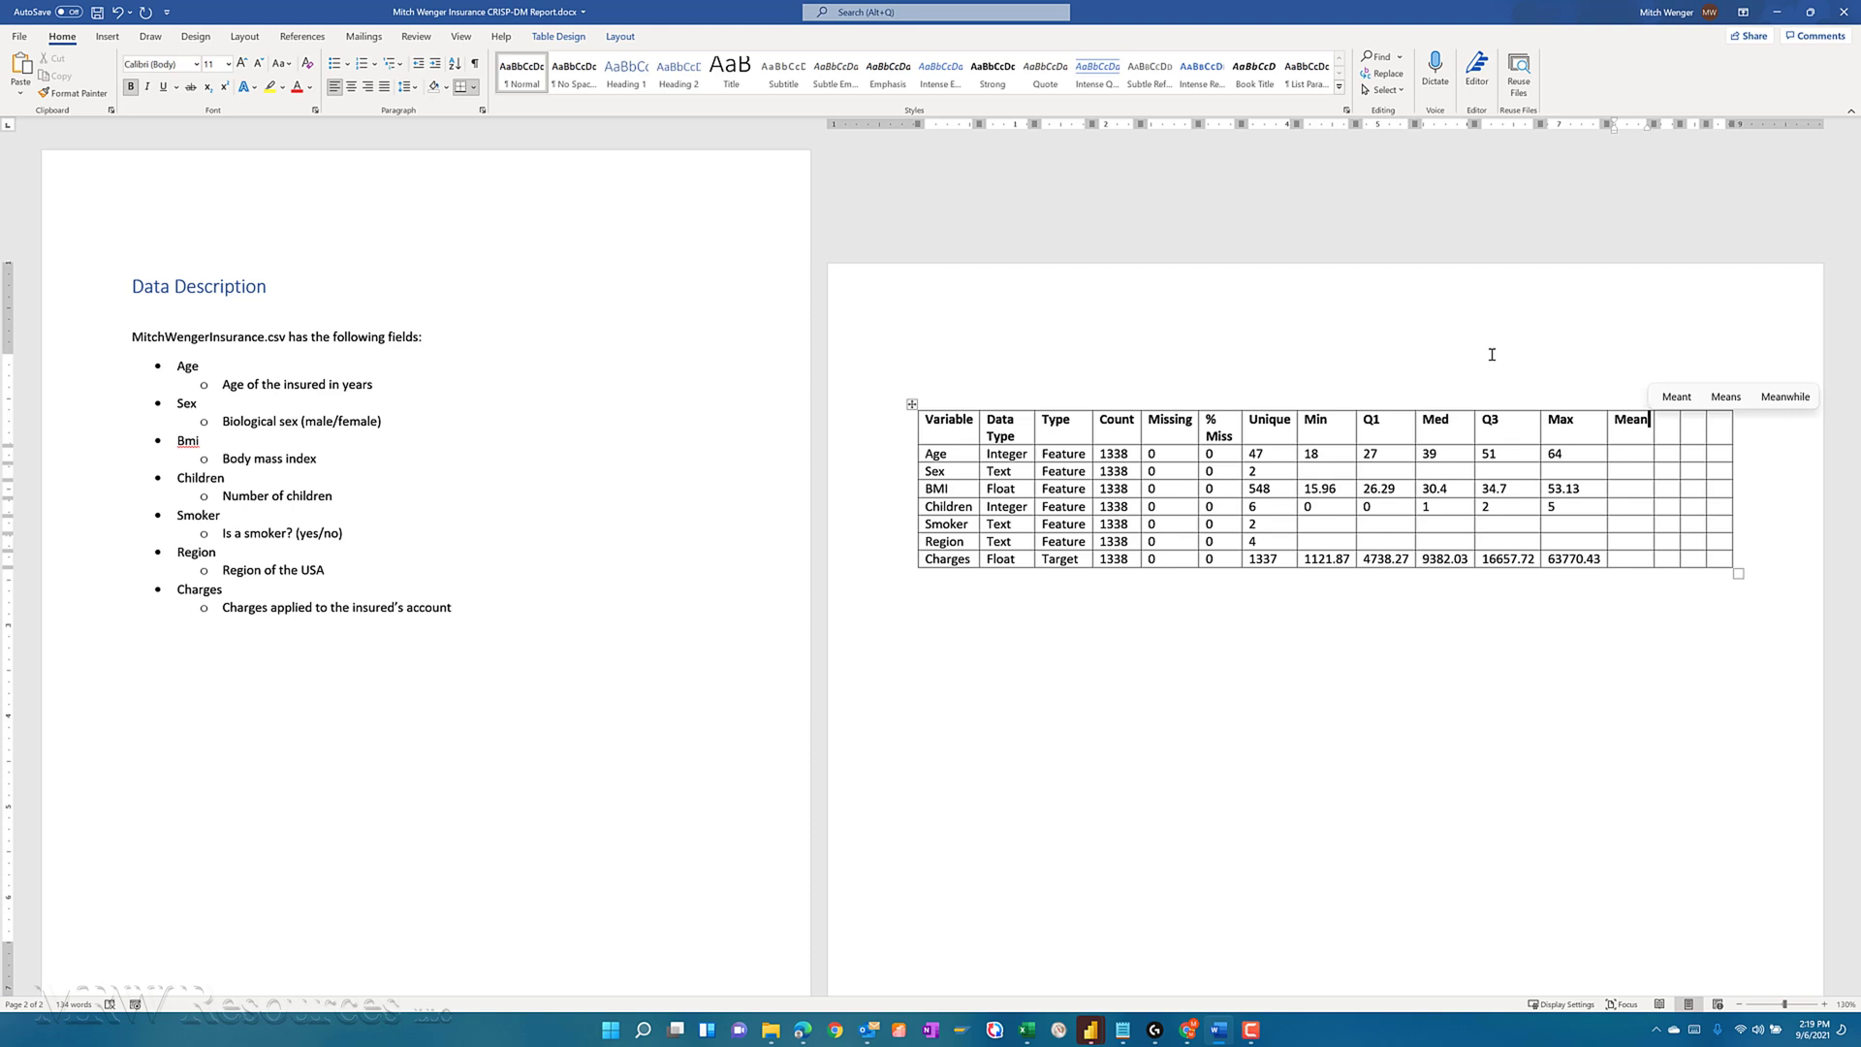
key(Tab)
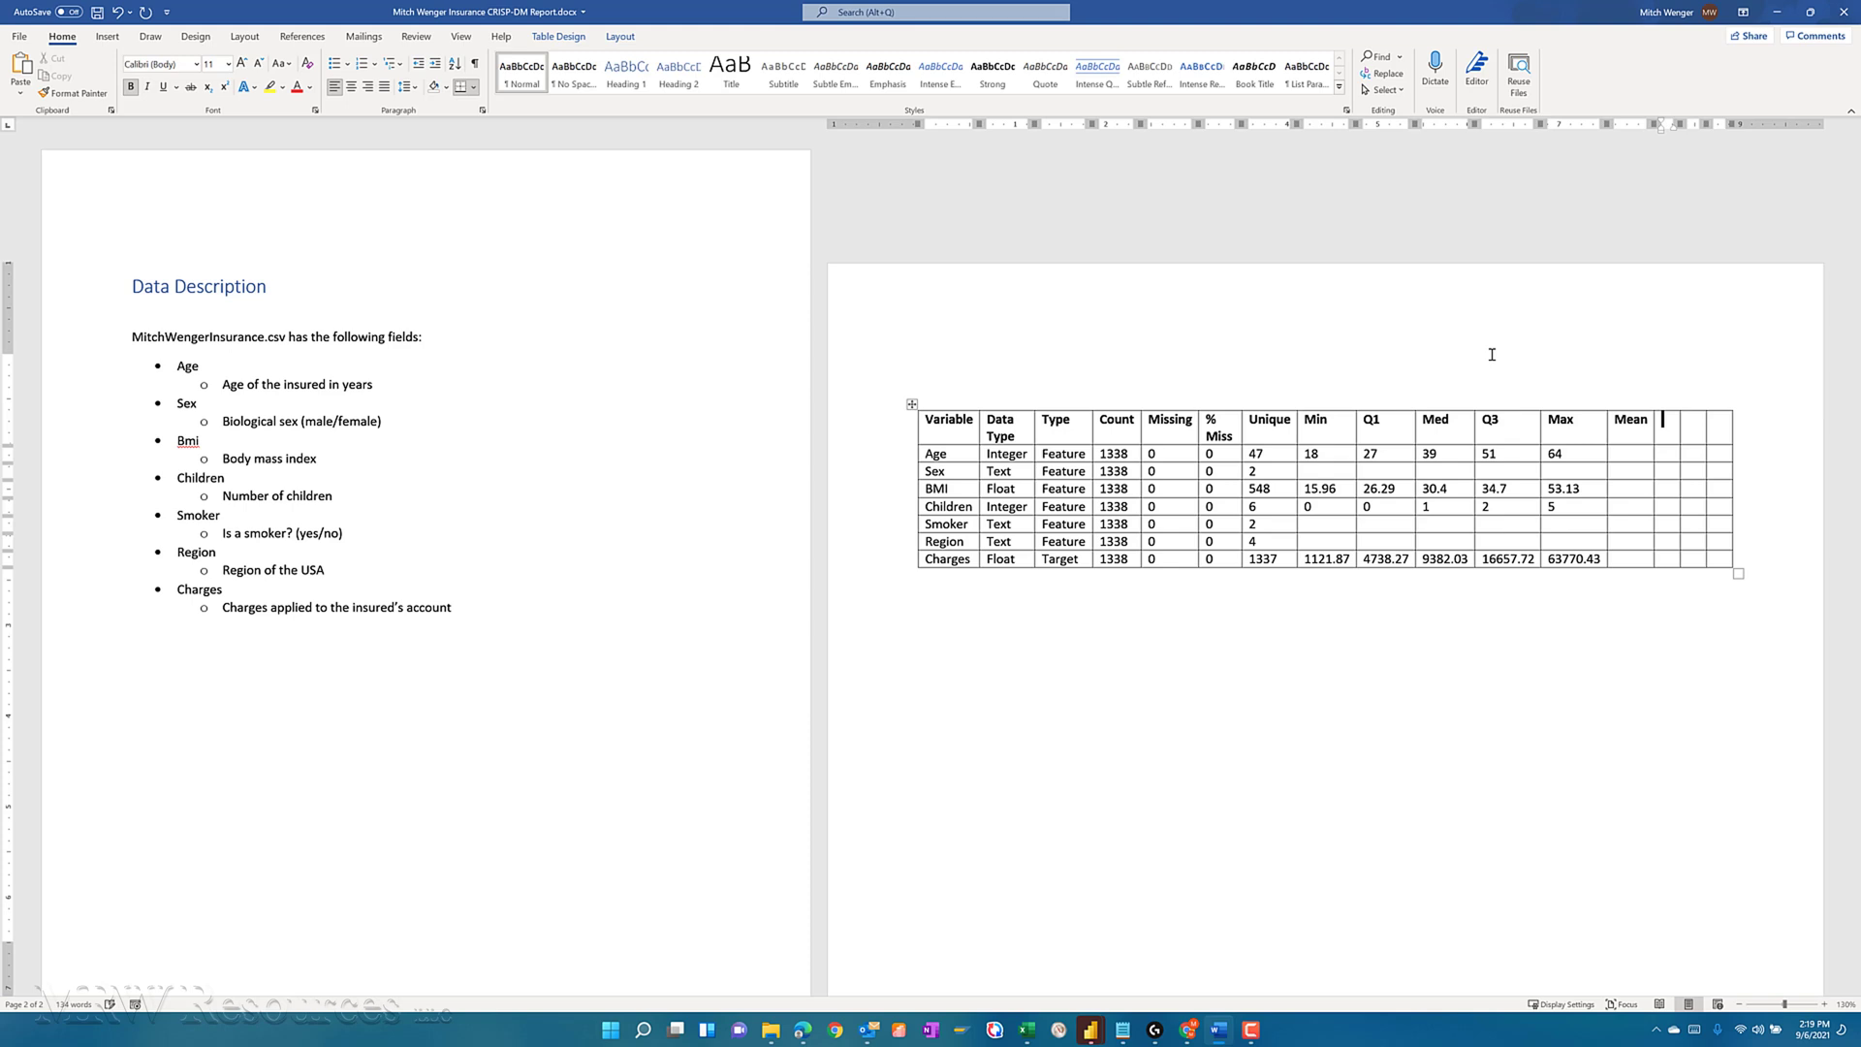
text(Std)
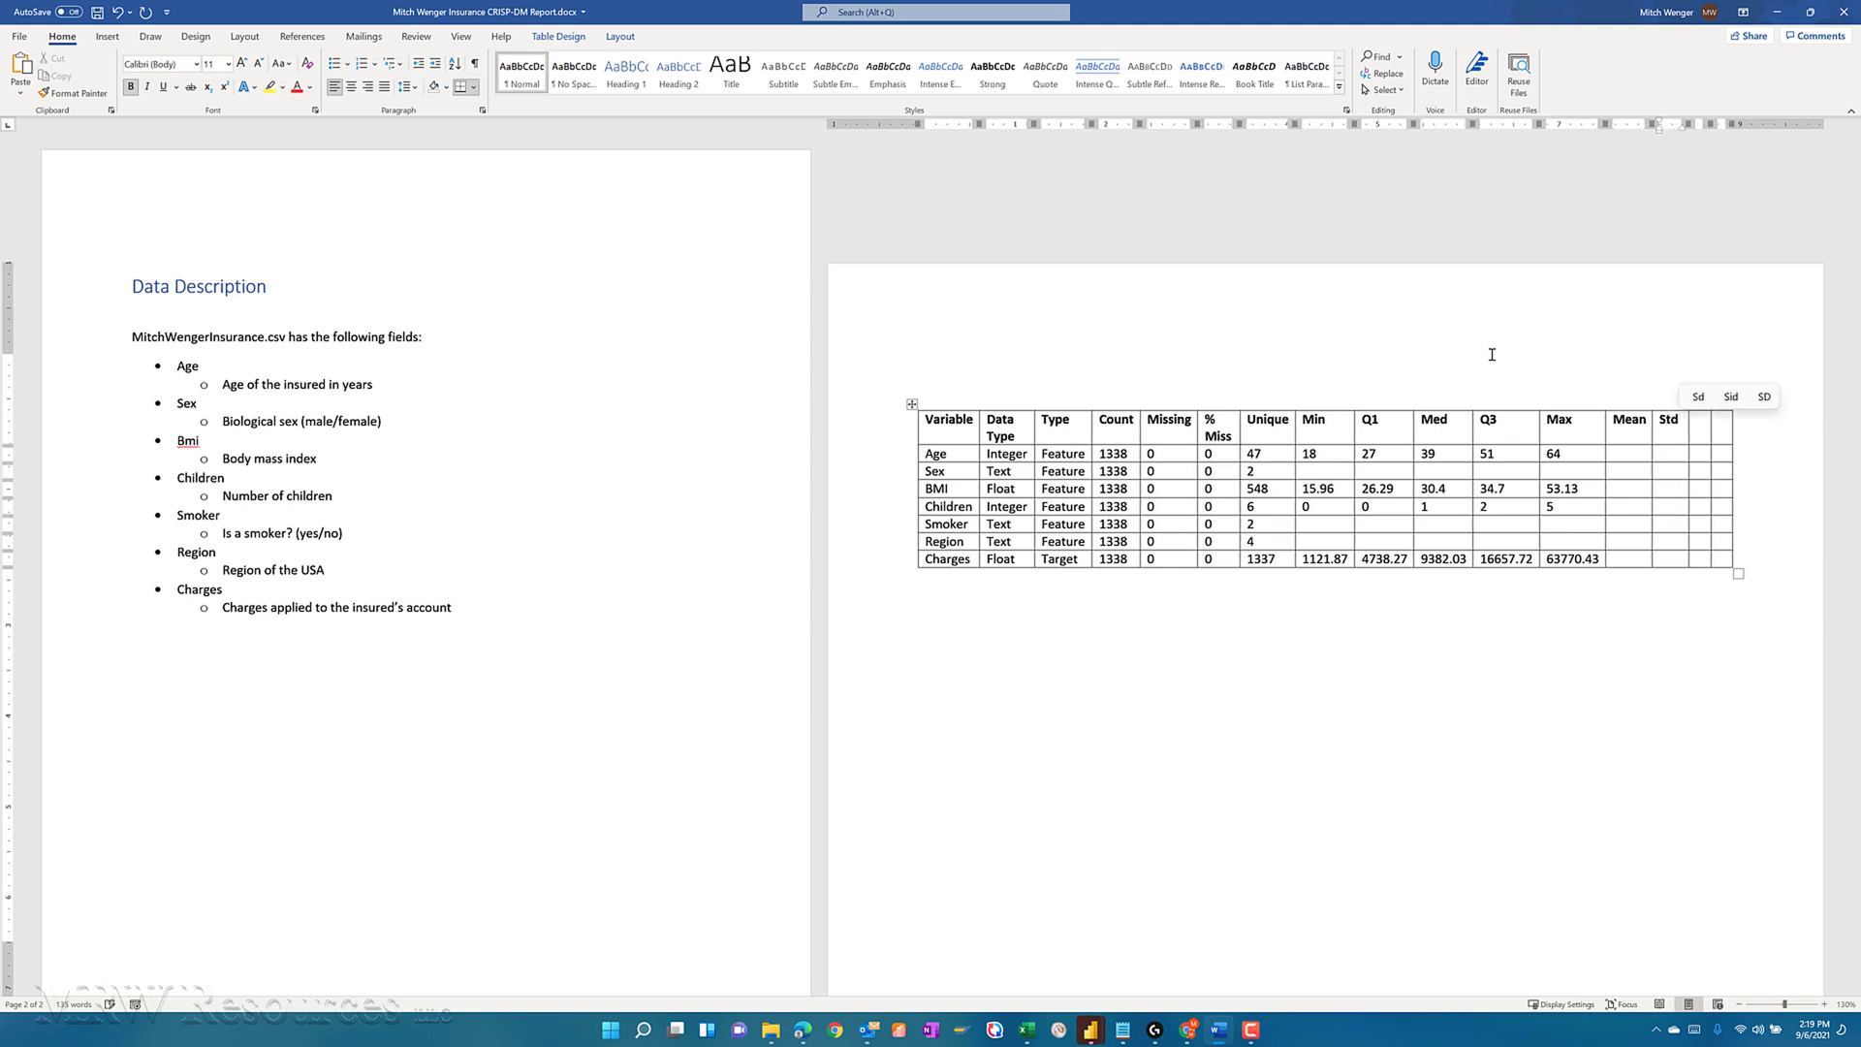
text( Dev)
key(Tab)
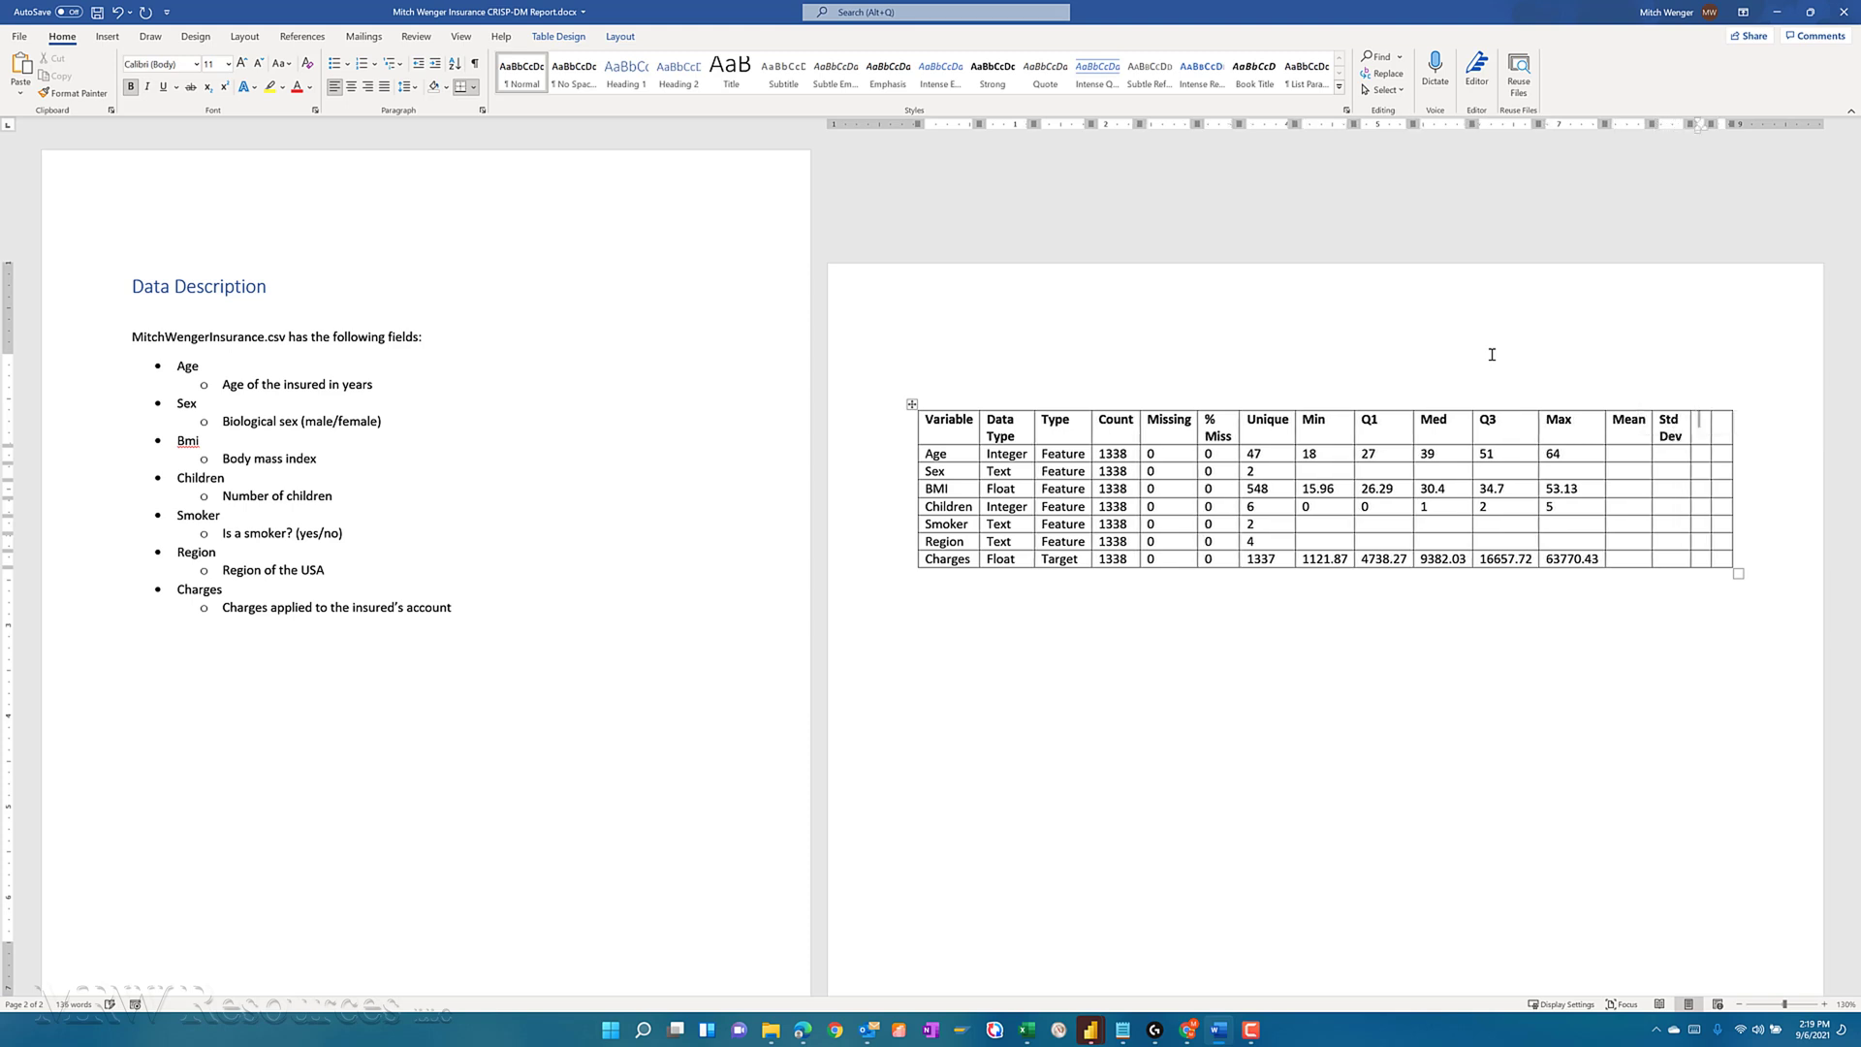
text(S)
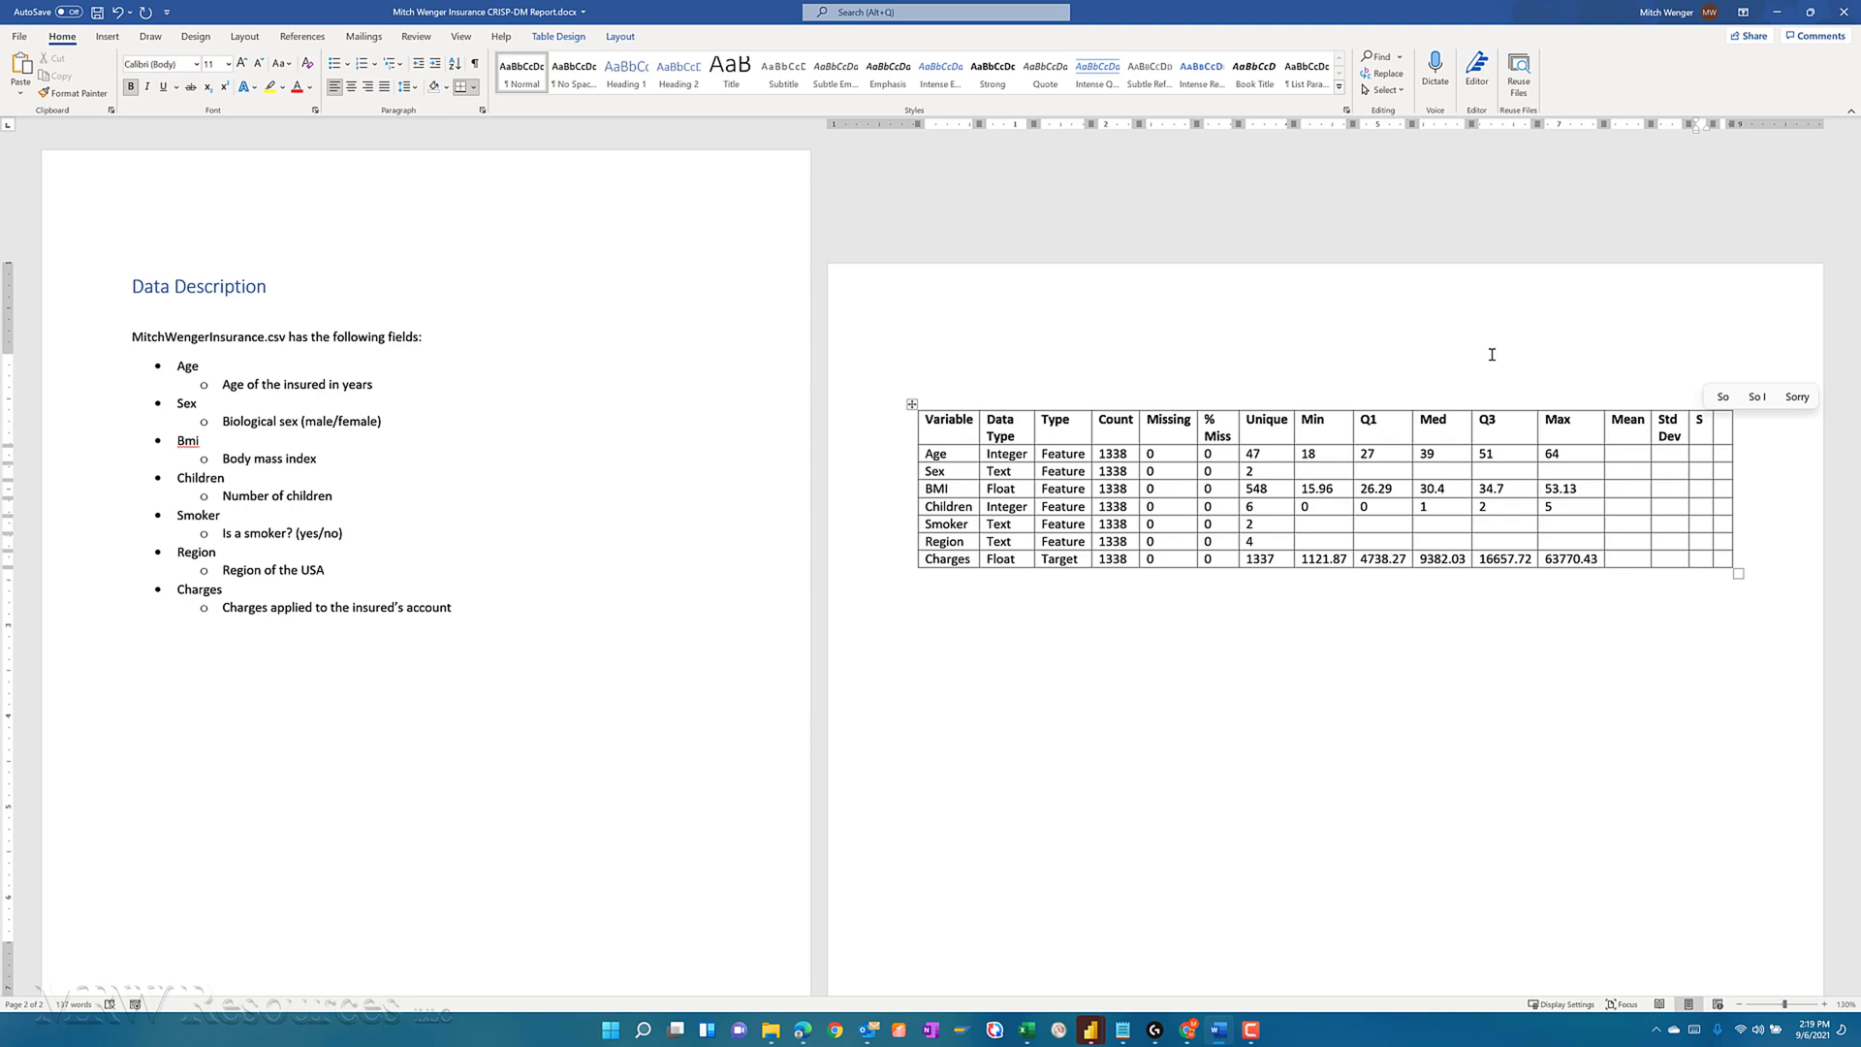
text(kew)
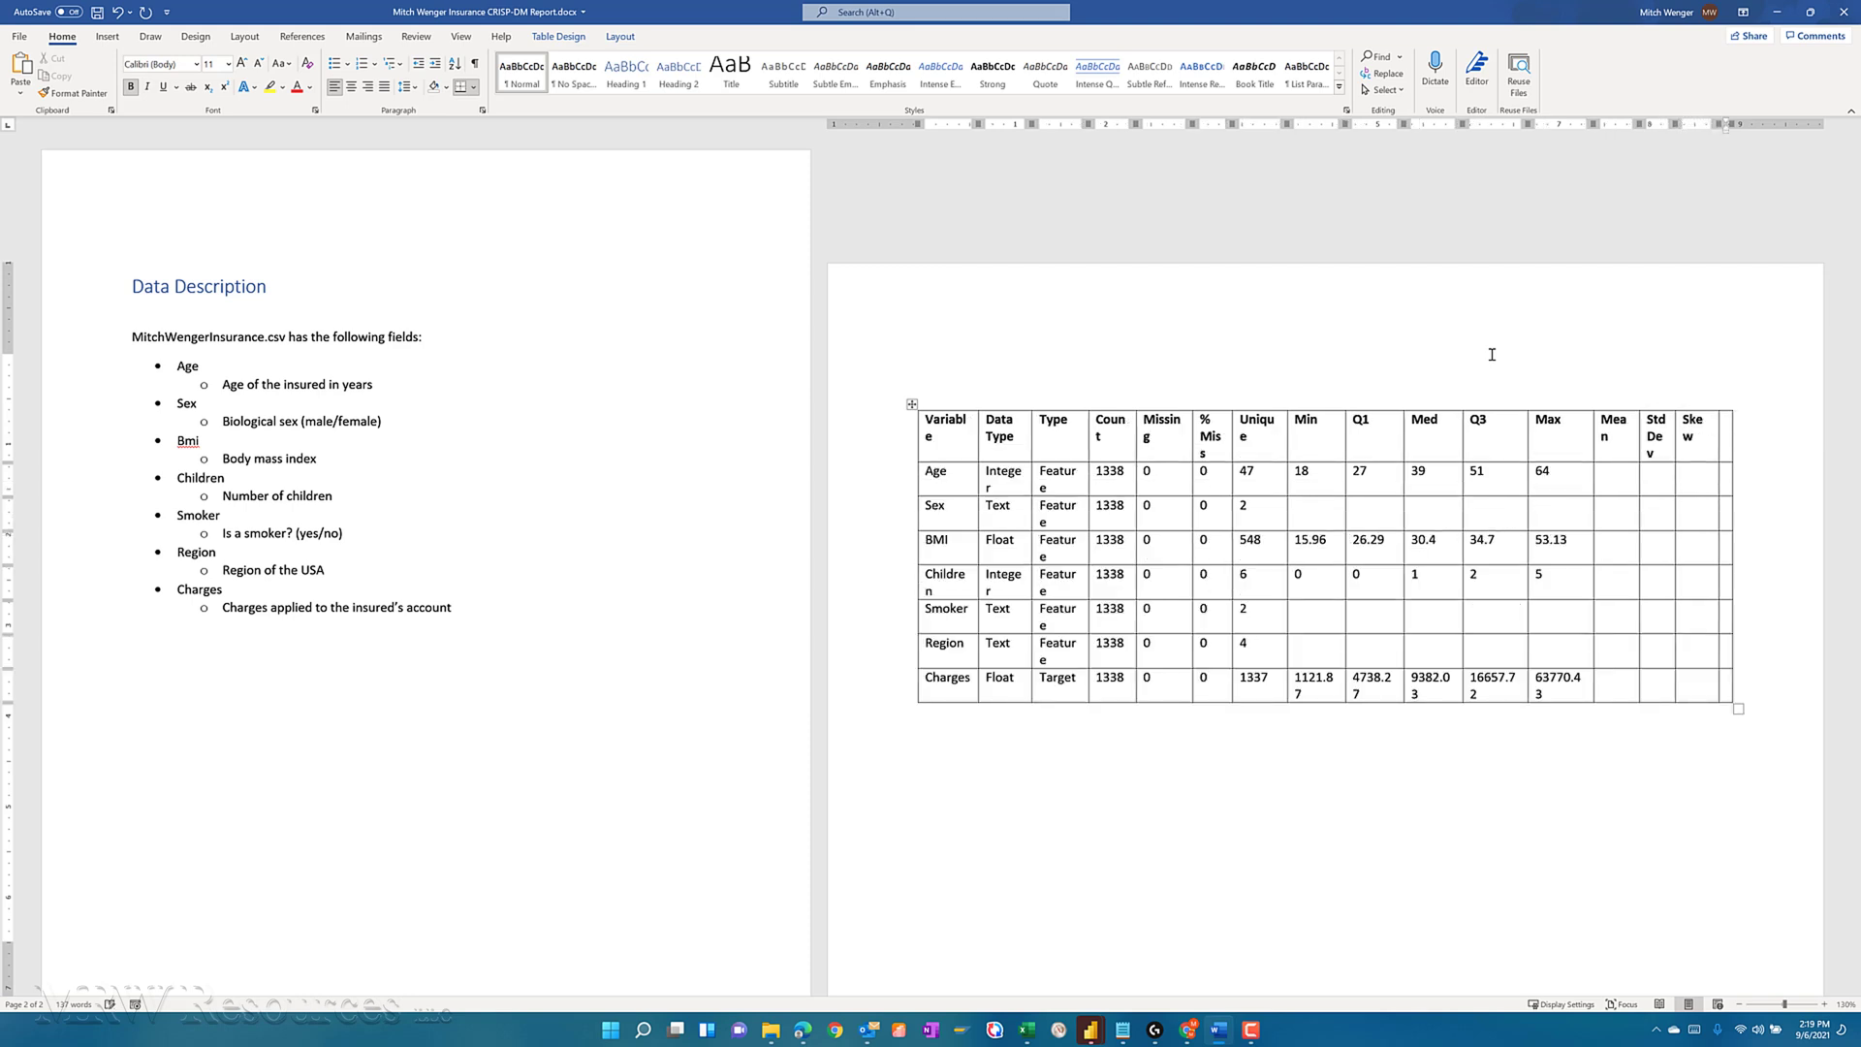
key(Tab)
text(Kurt)
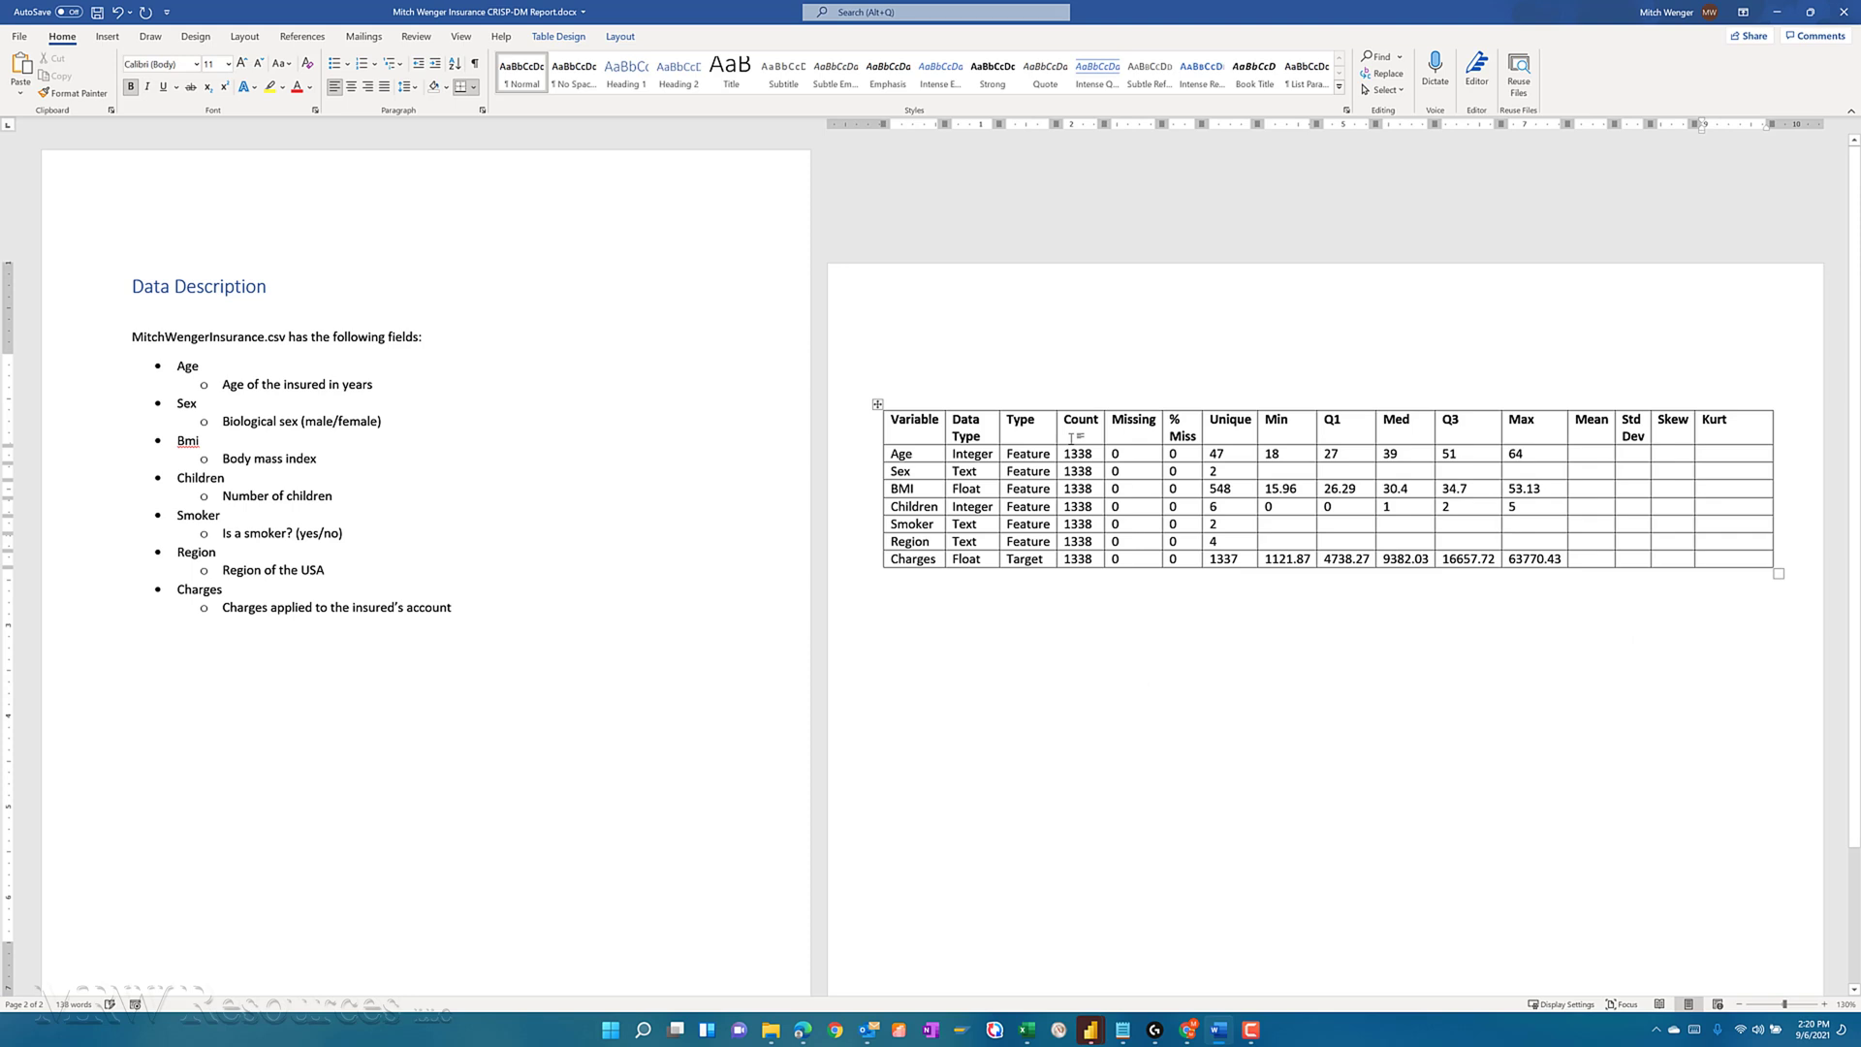
Distribute the Count-through-Kurt columns evenly, then widen the Missing, Unique and Min columns.
drag(1071, 438, 1744, 560)
click(620, 36)
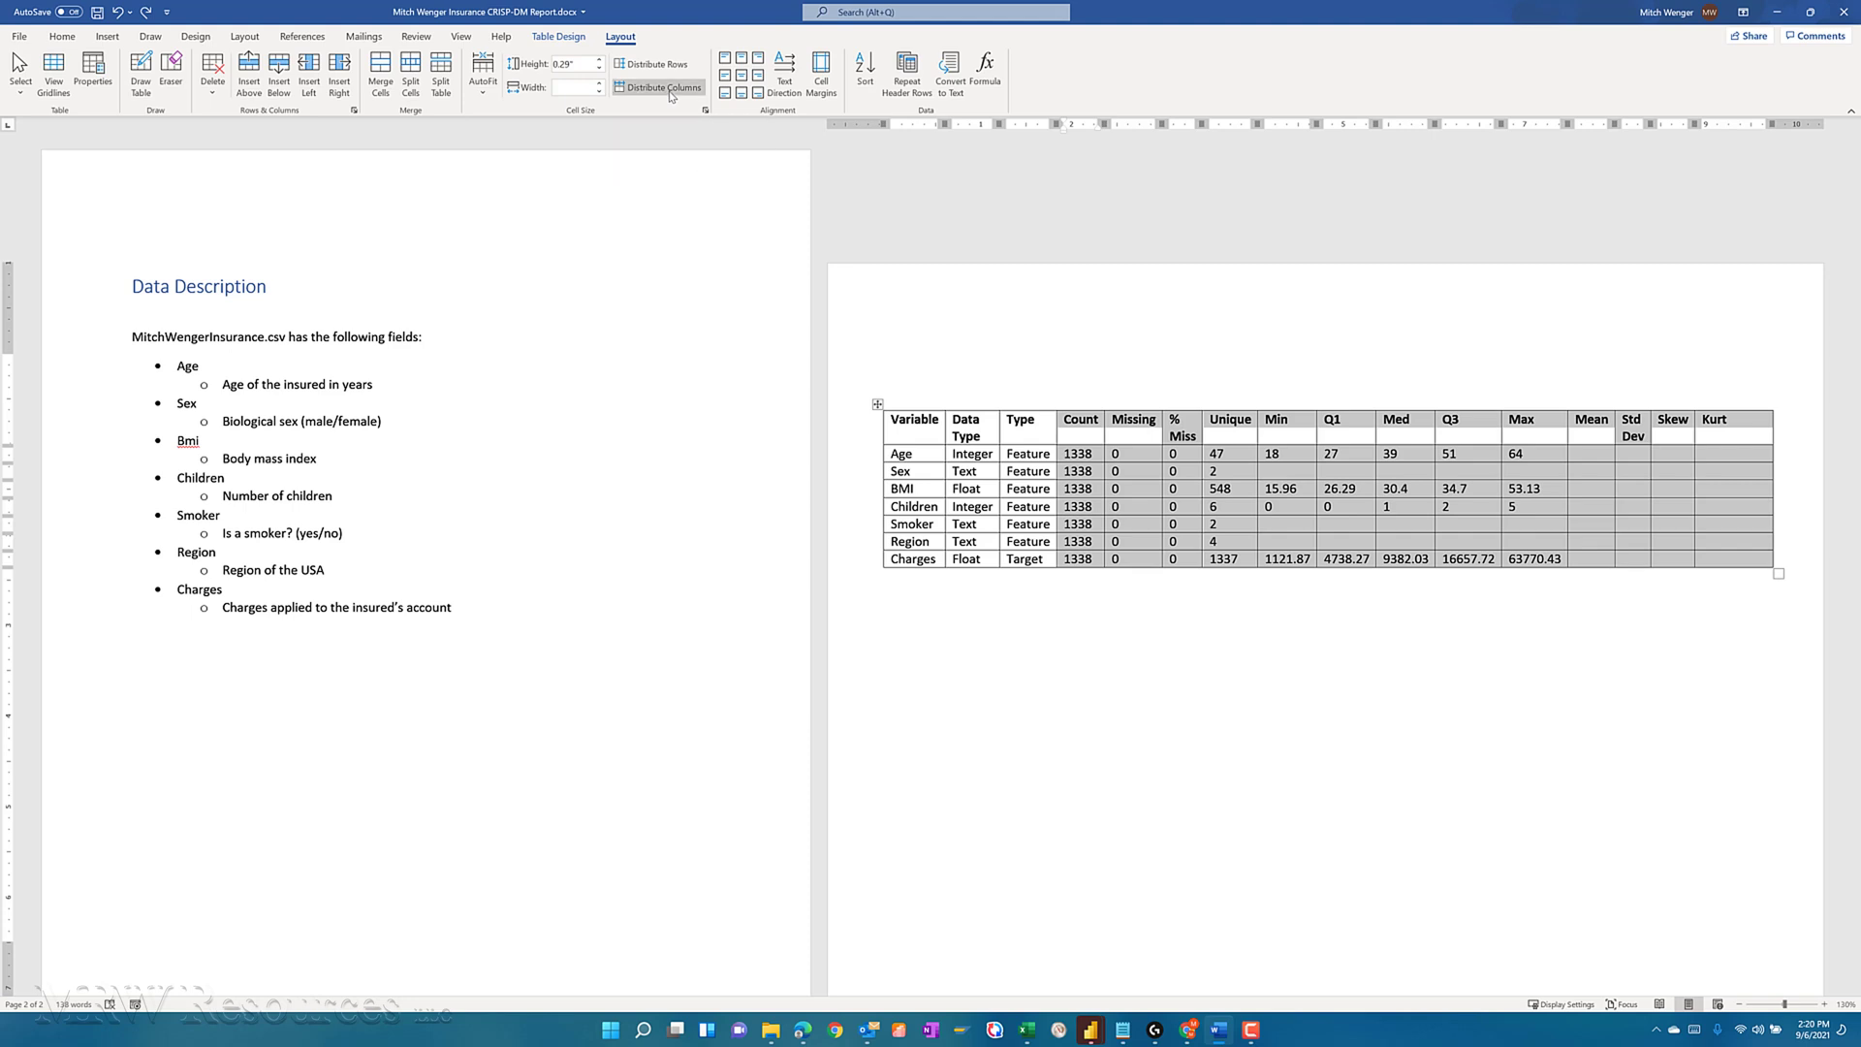
click(669, 90)
click(1169, 417)
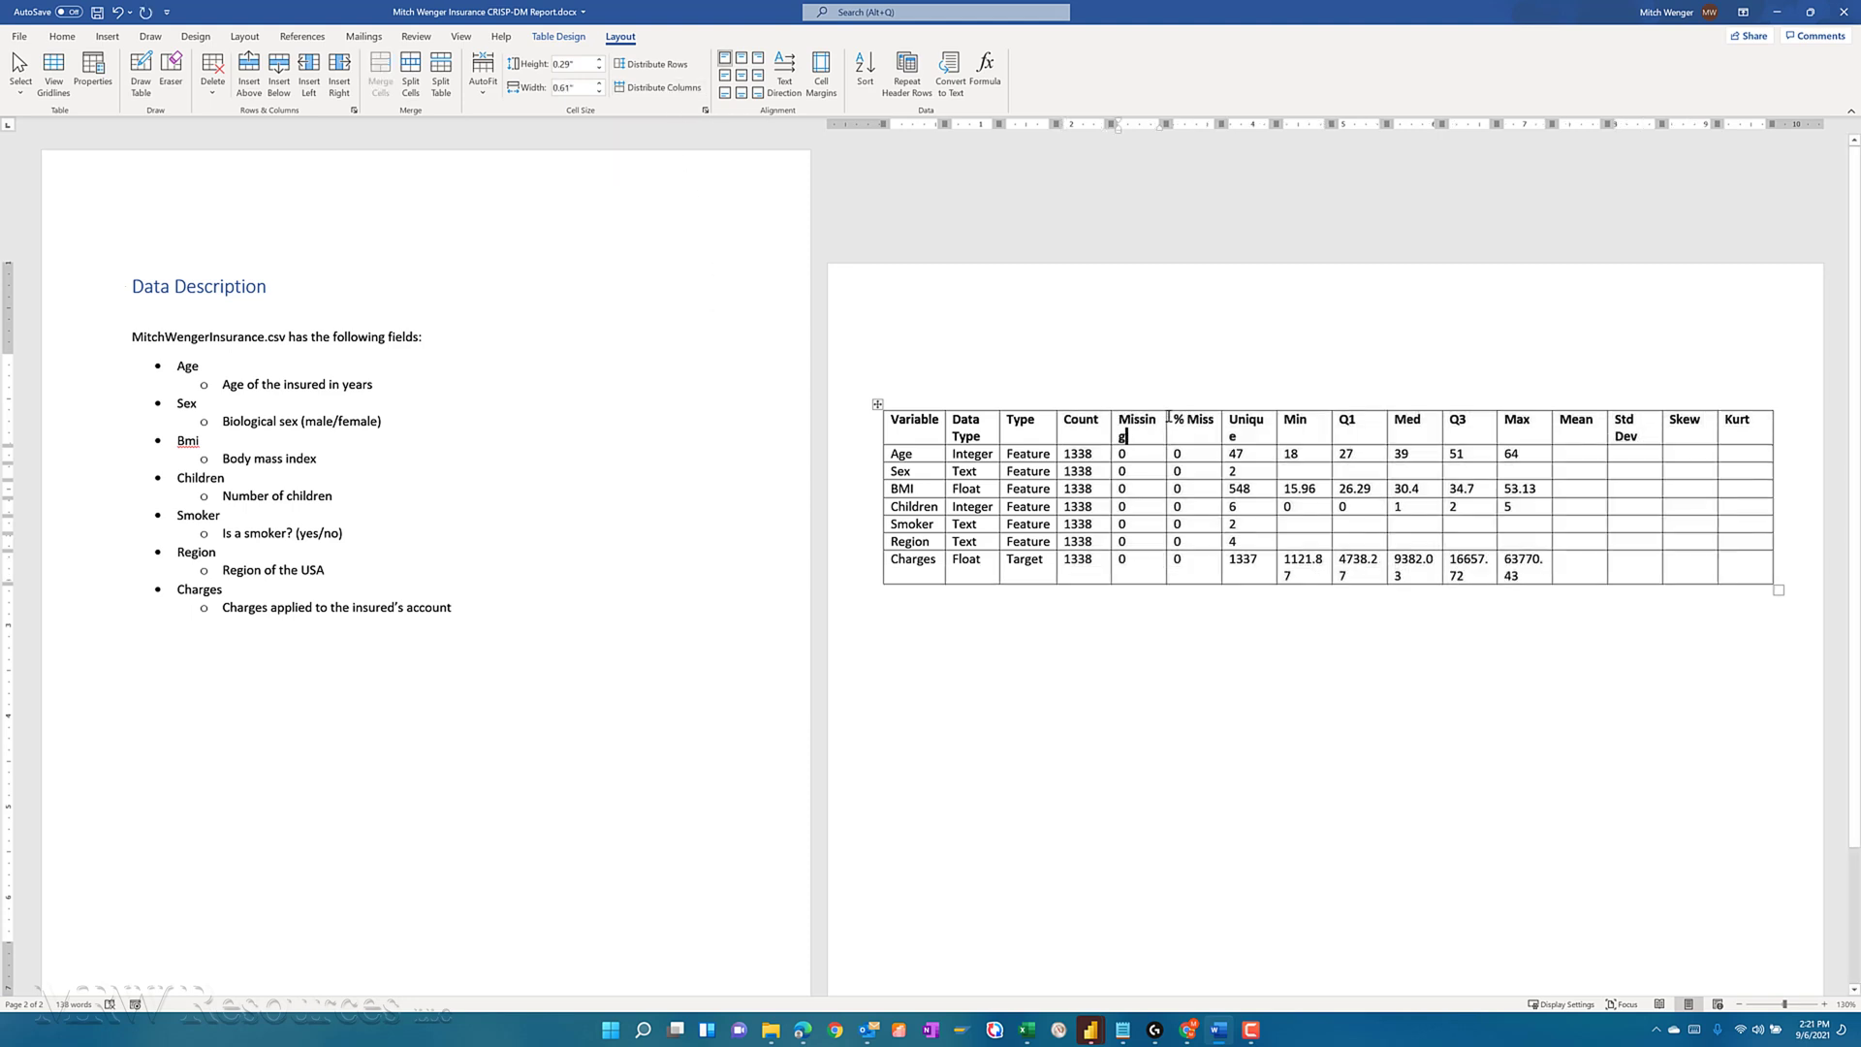
drag(1165, 417, 1172, 417)
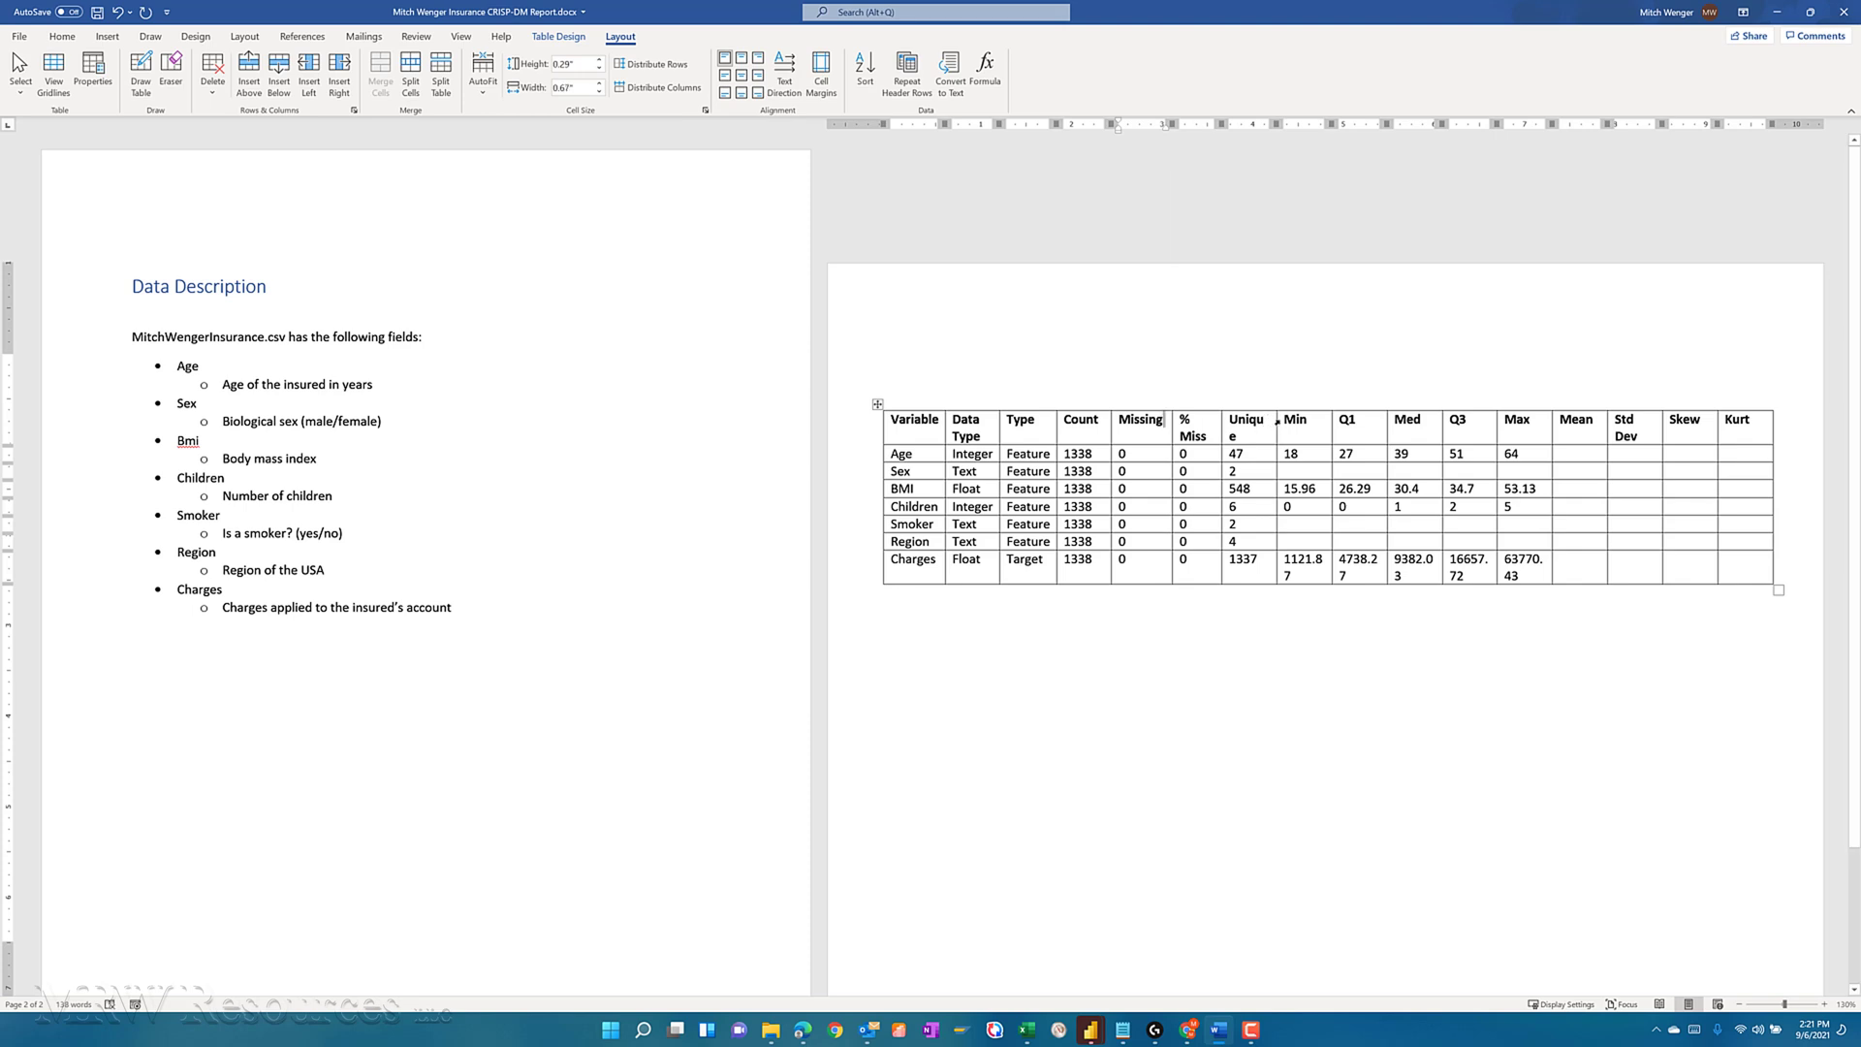
drag(1277, 419, 1280, 419)
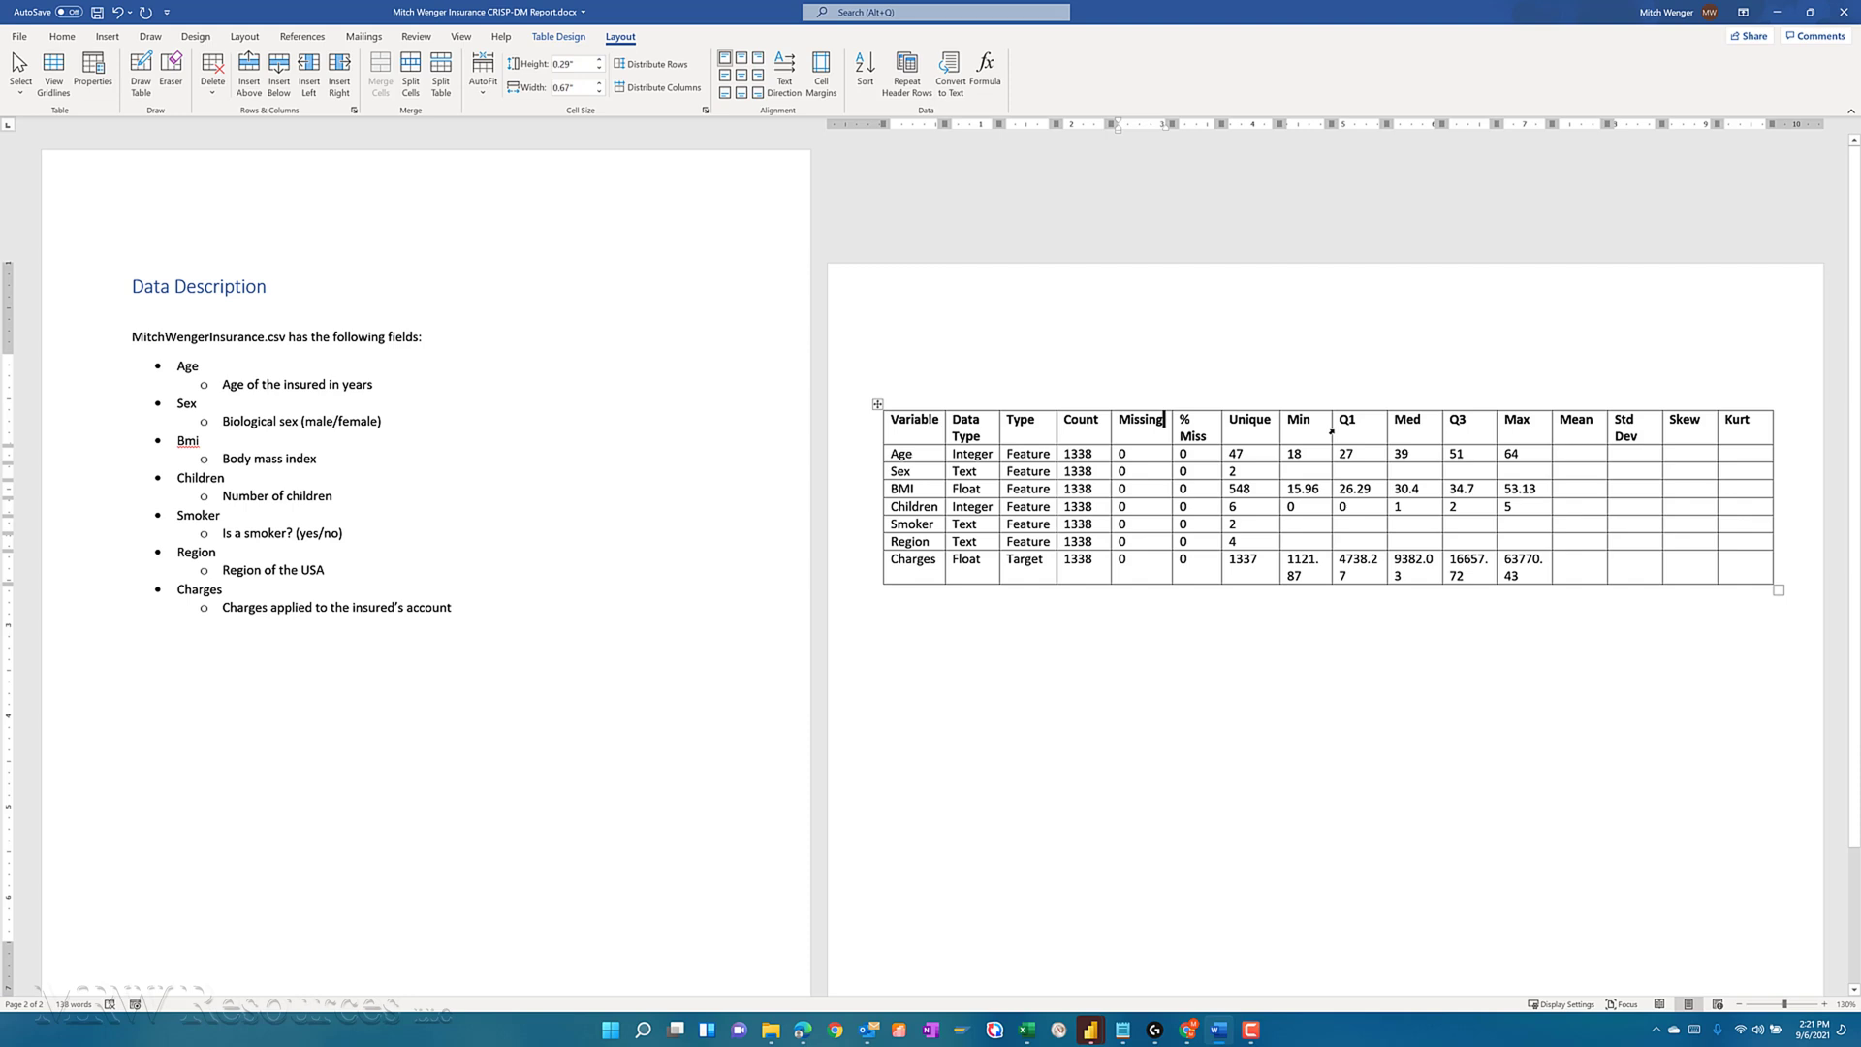
drag(1334, 429, 1339, 432)
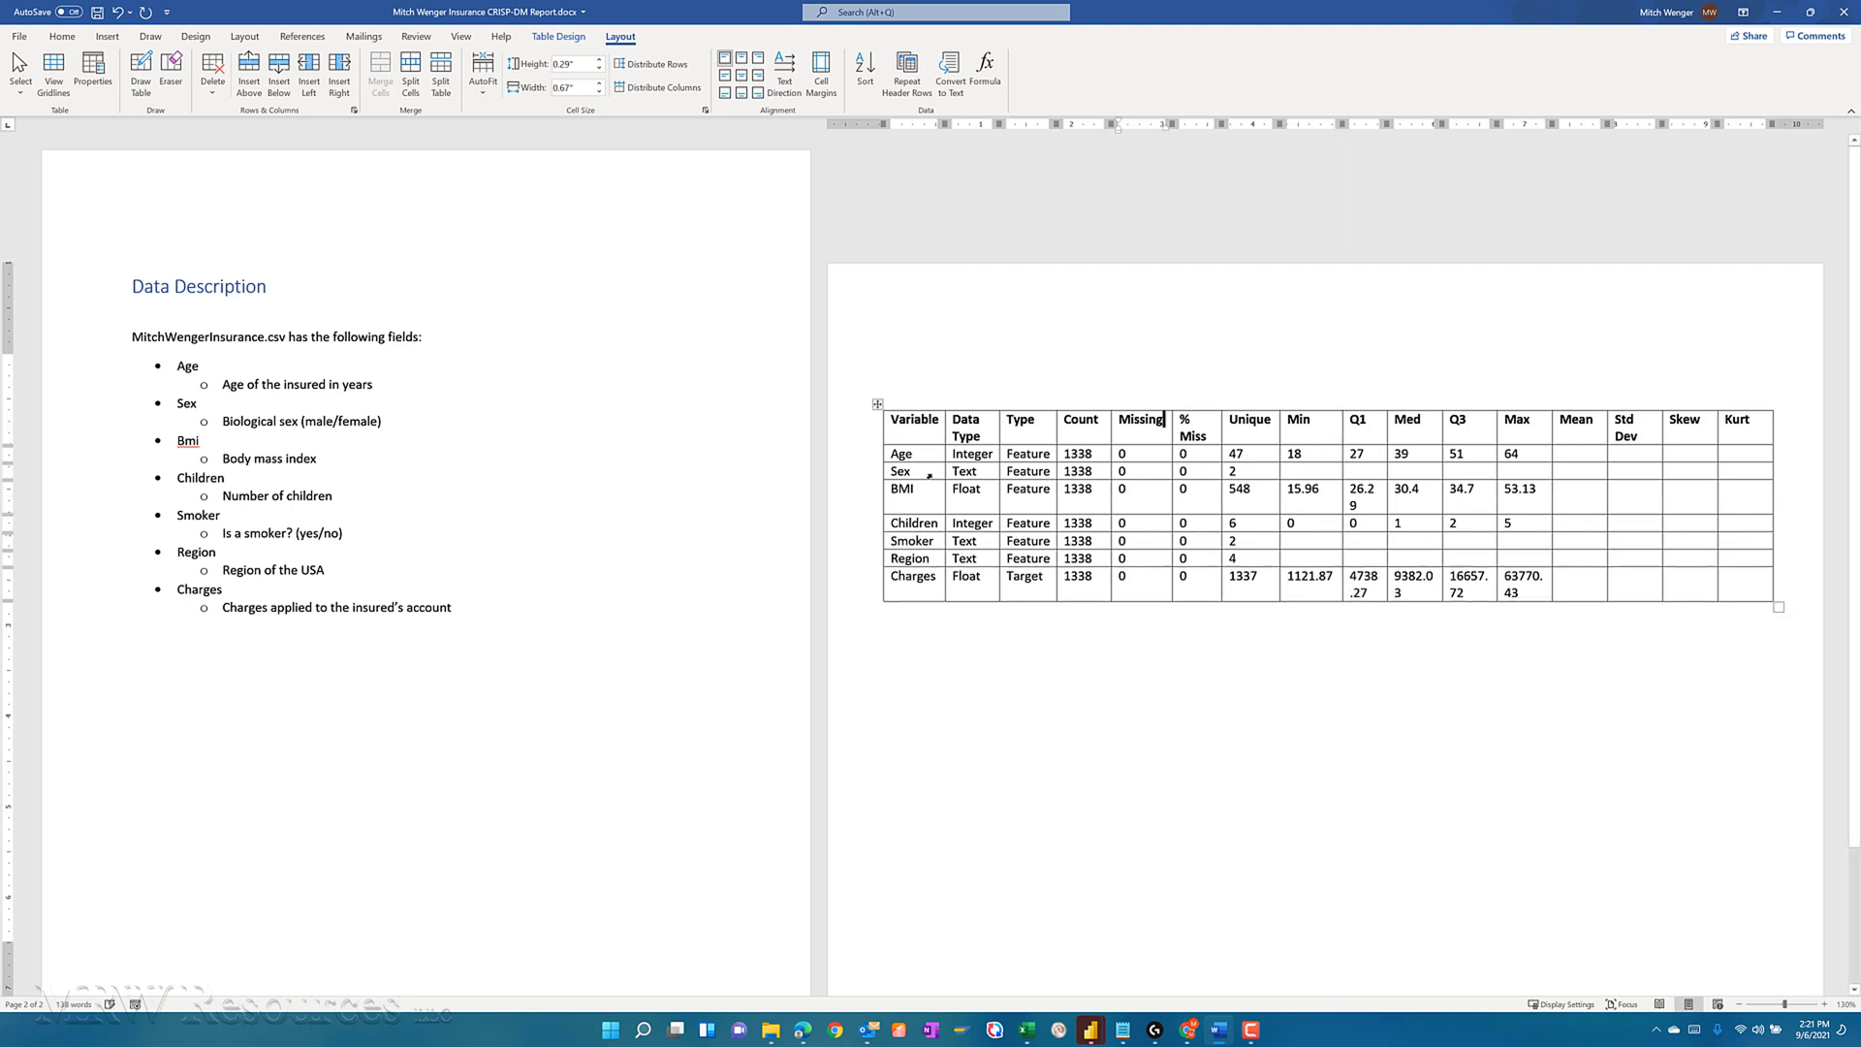
Shrink the whole table's font to 9 pt so headings fit on one line.
drag(915, 426, 1730, 589)
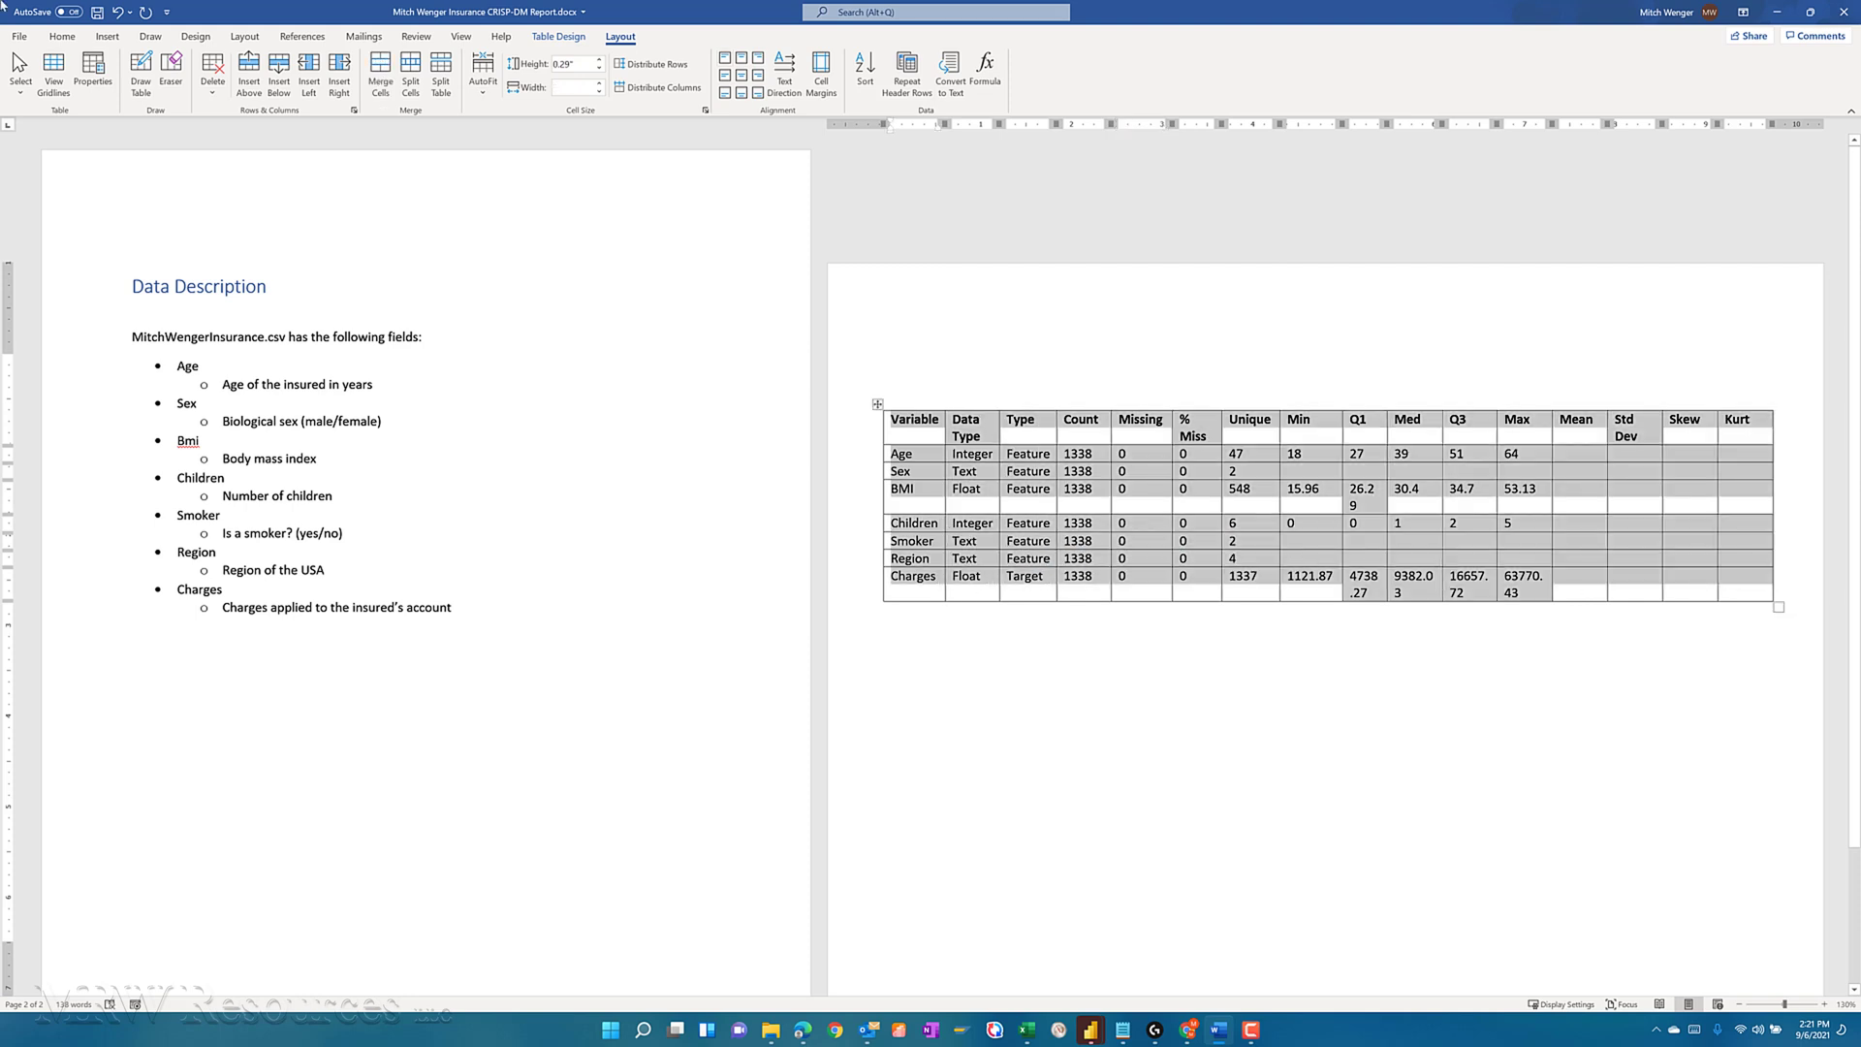
click(50, 36)
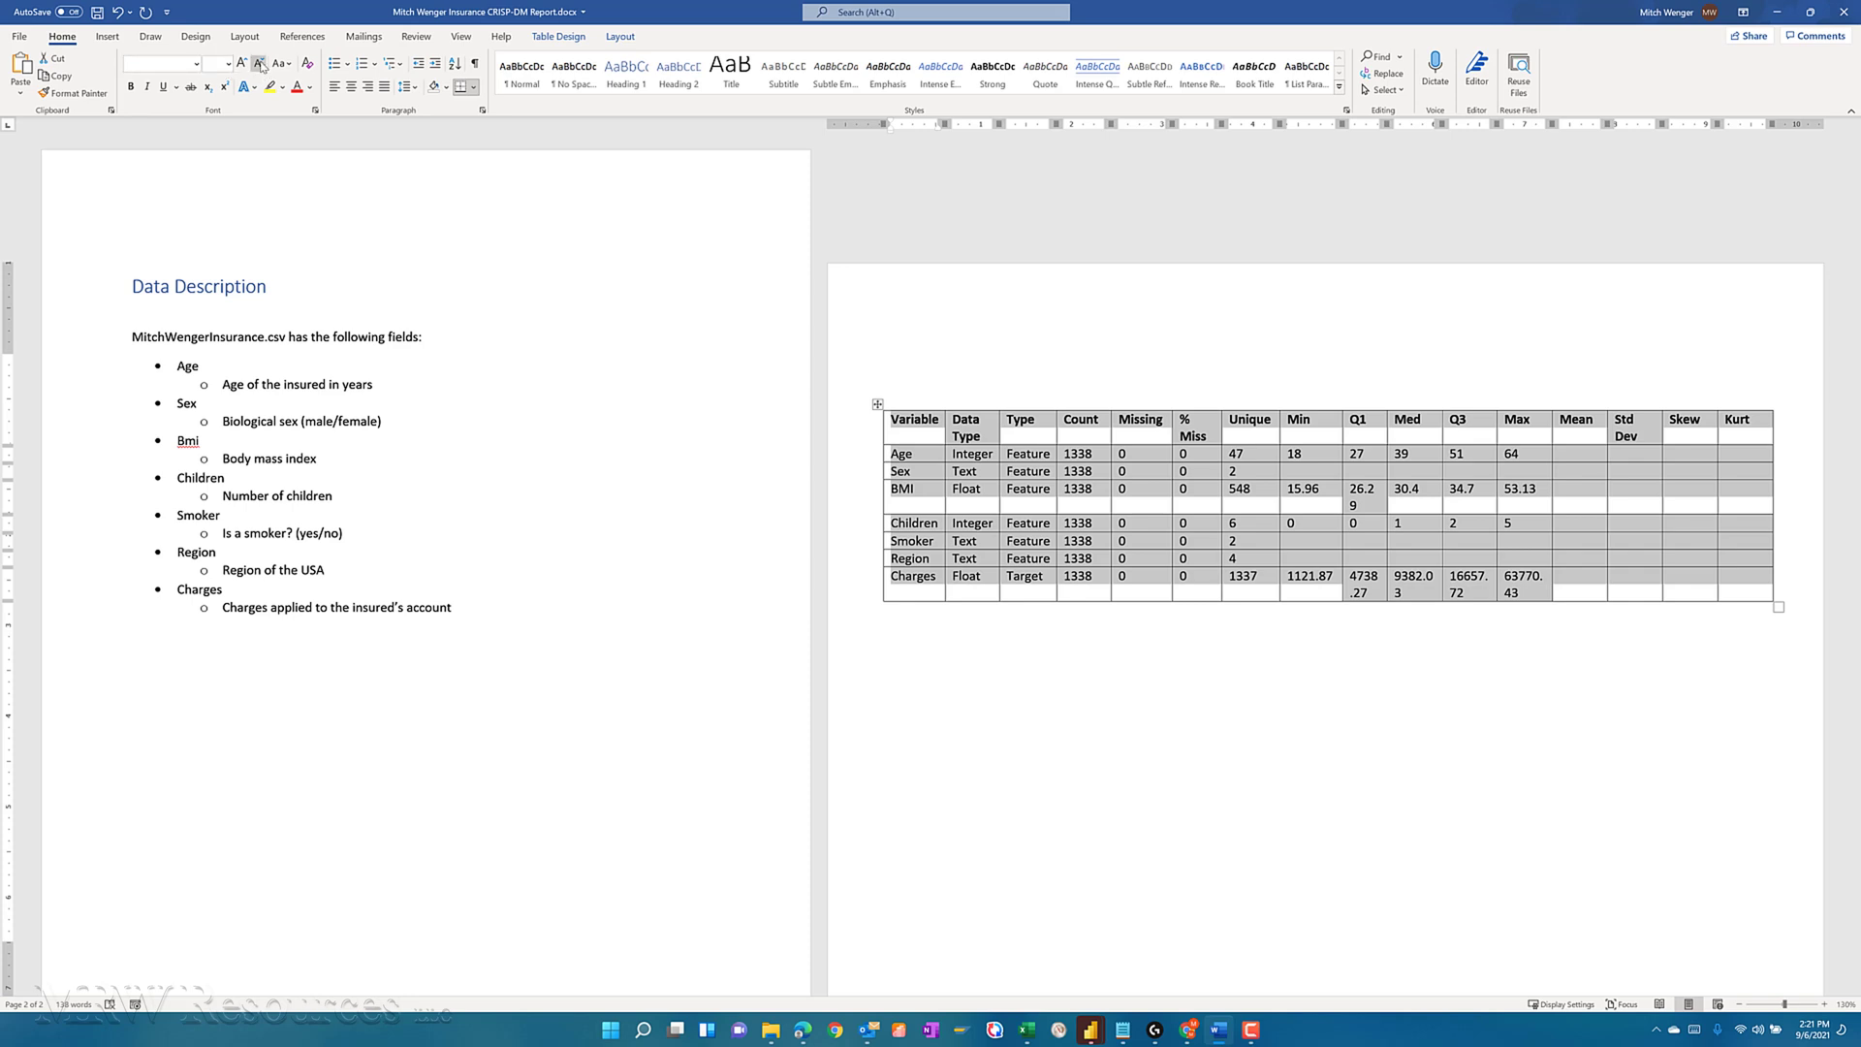
click(259, 63)
click(1355, 465)
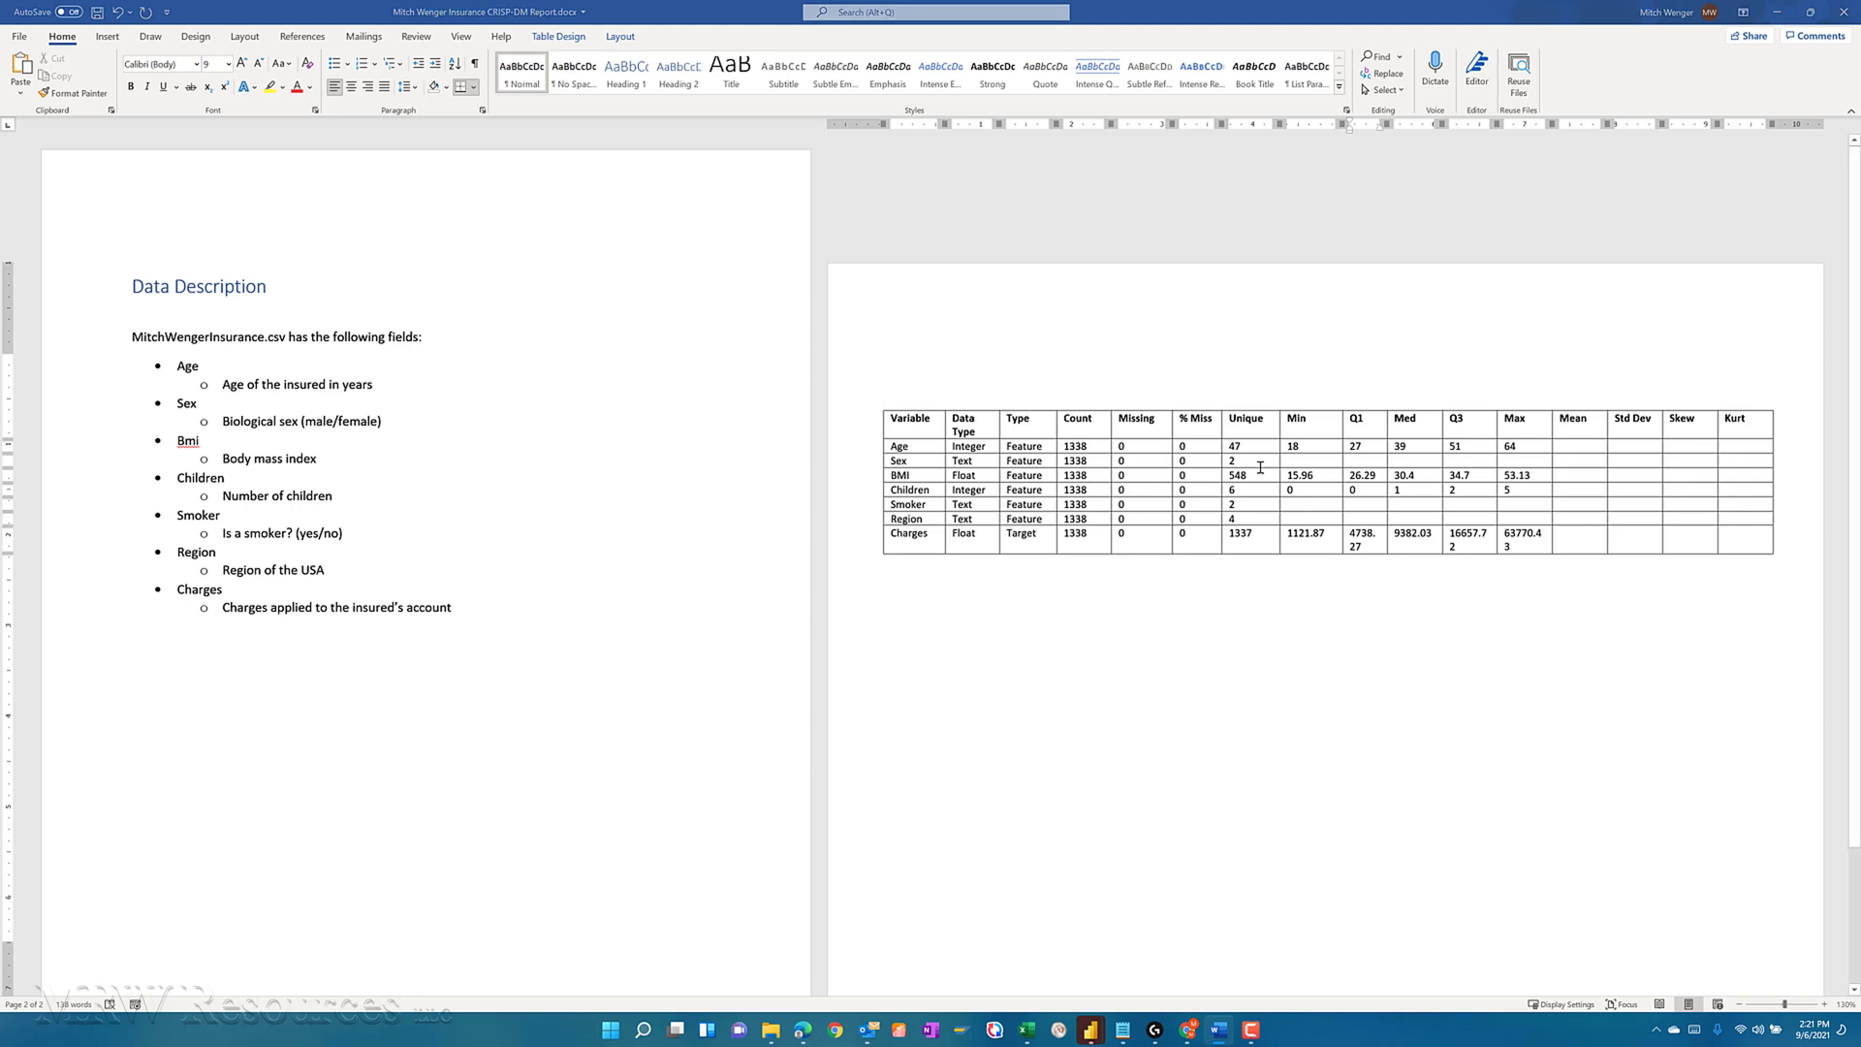
key(alt+Tab)
key(alt+Tab)
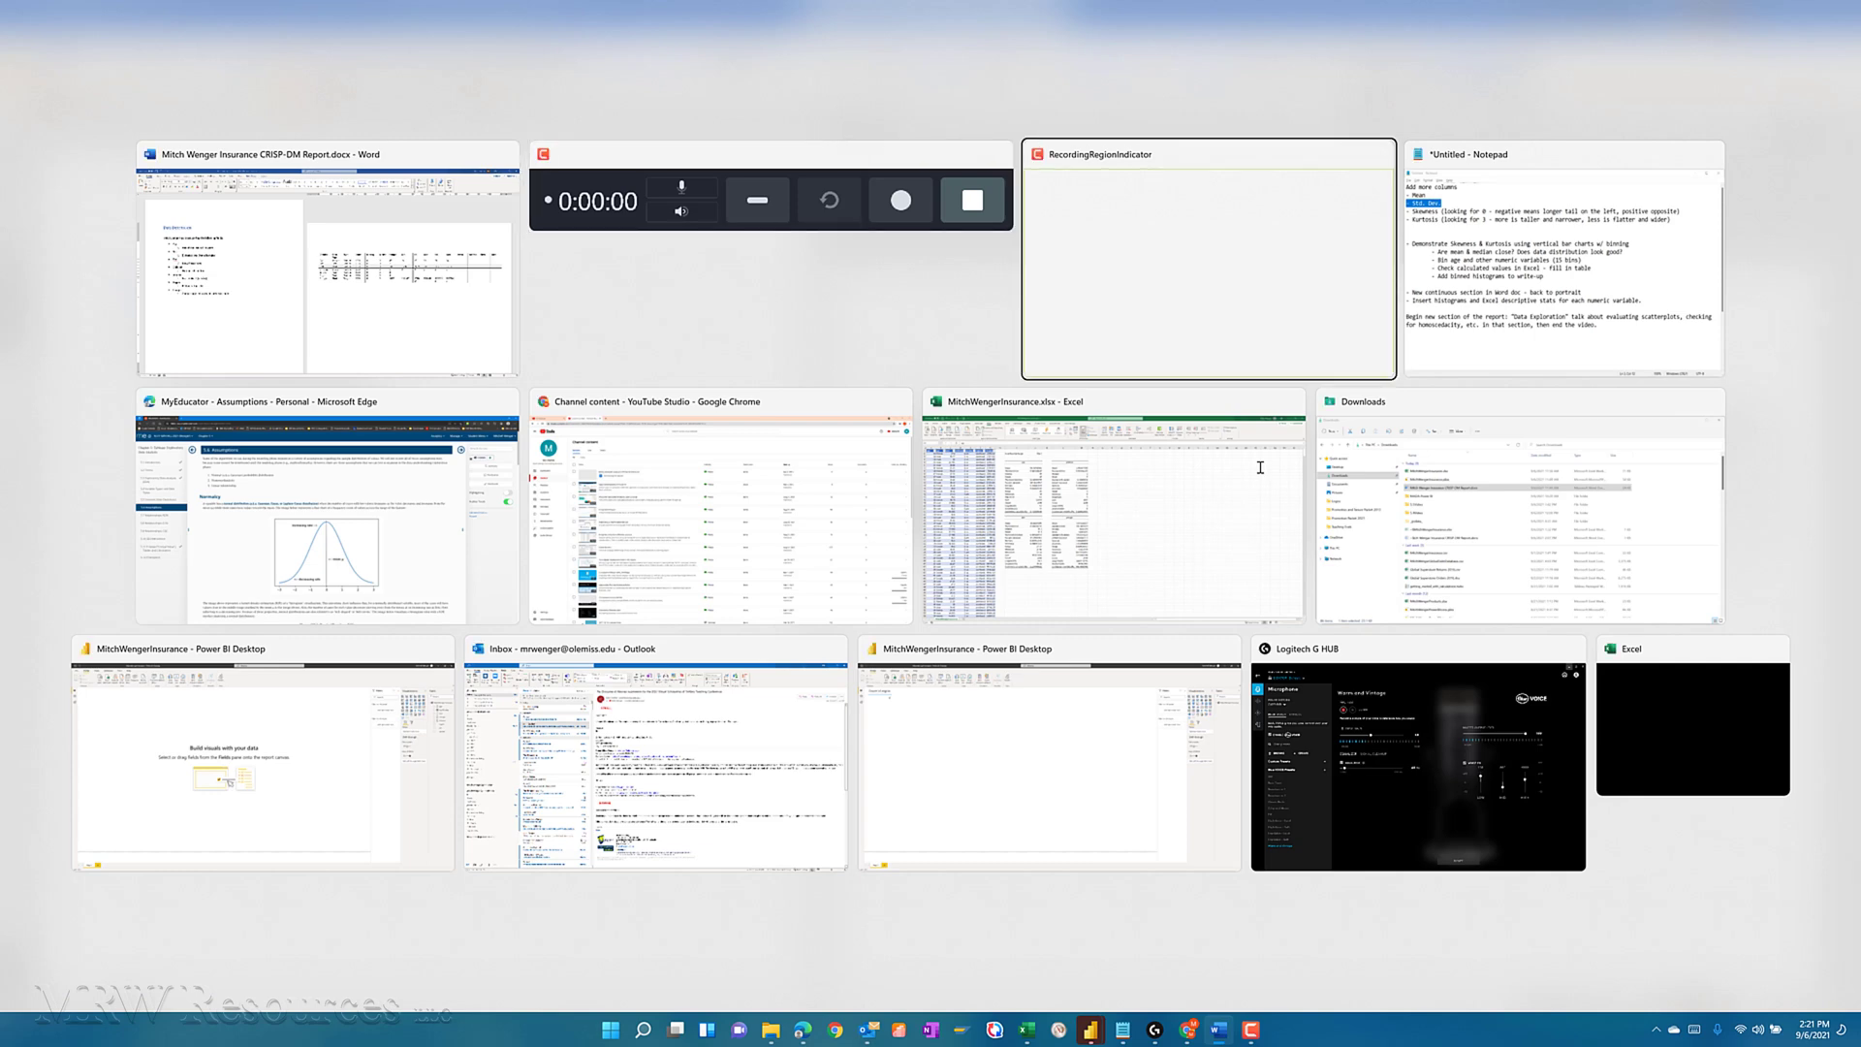
key(alt+Tab)
key(alt+Tab)
key(alt+Tab)
key(alt+Tab)
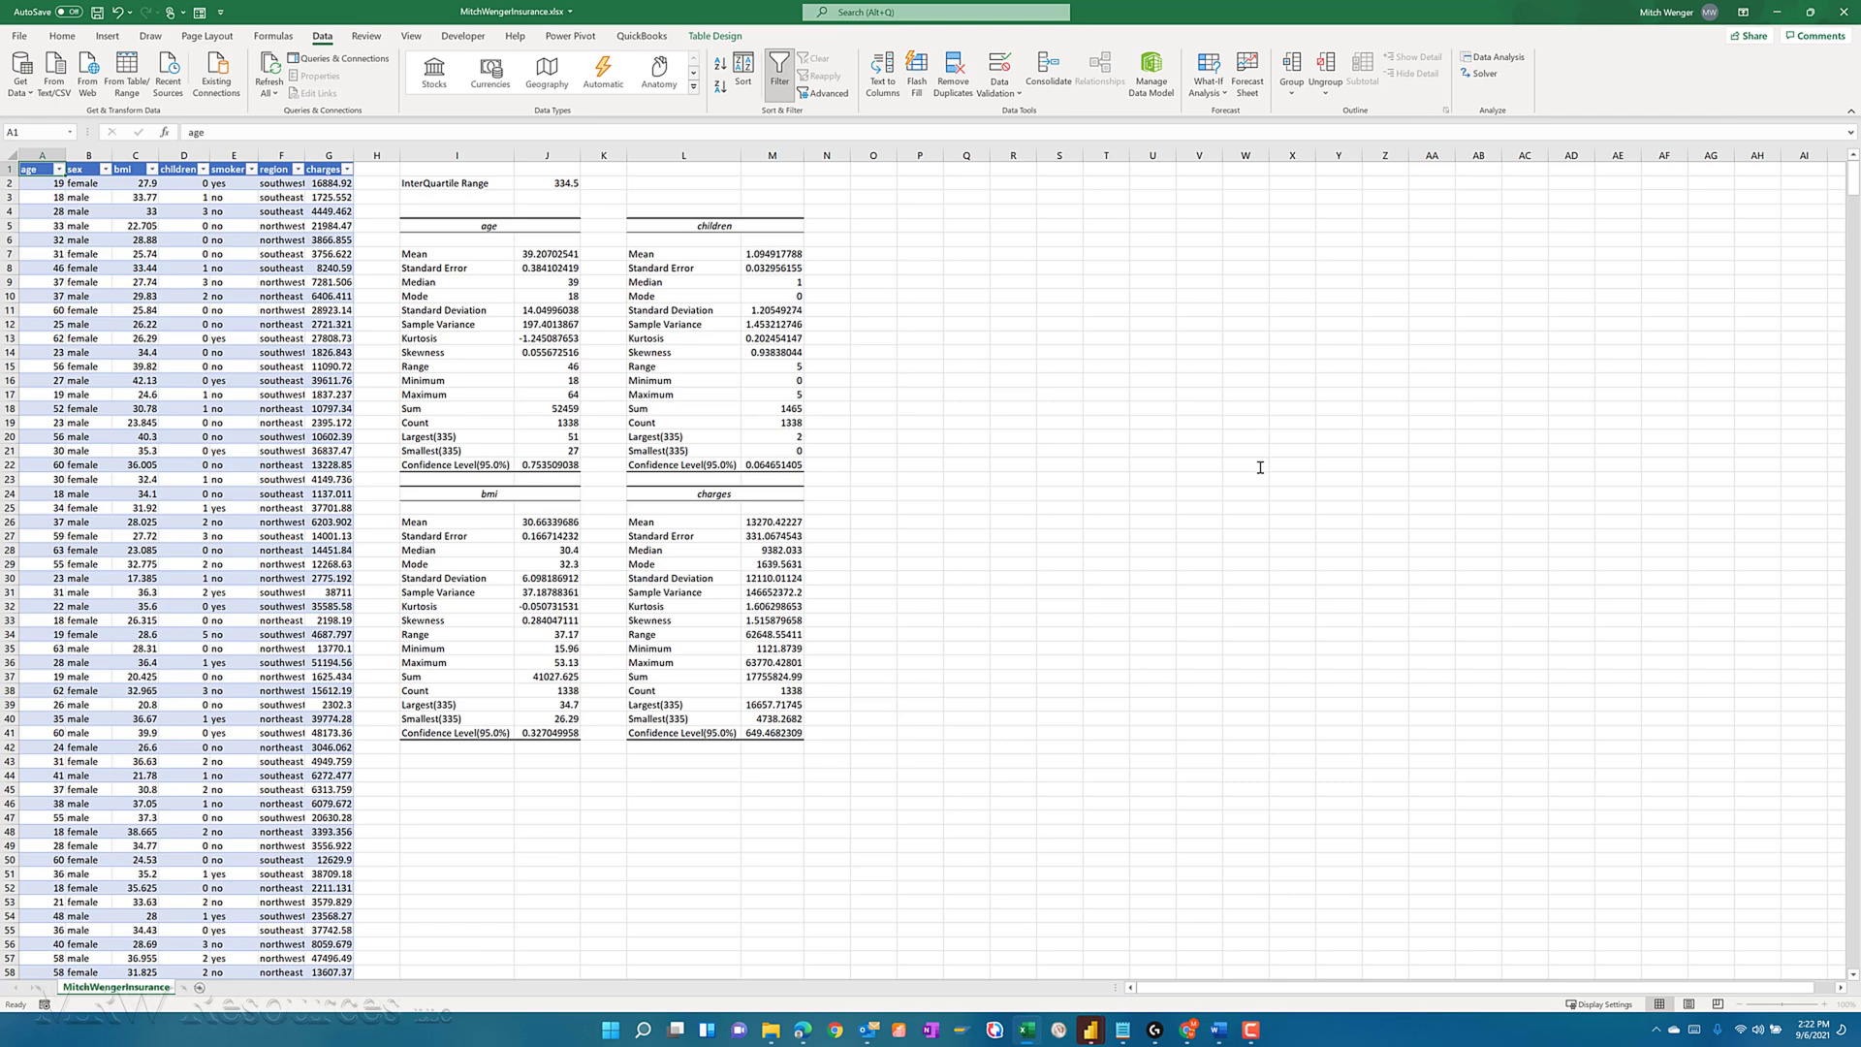
key(alt+Tab)
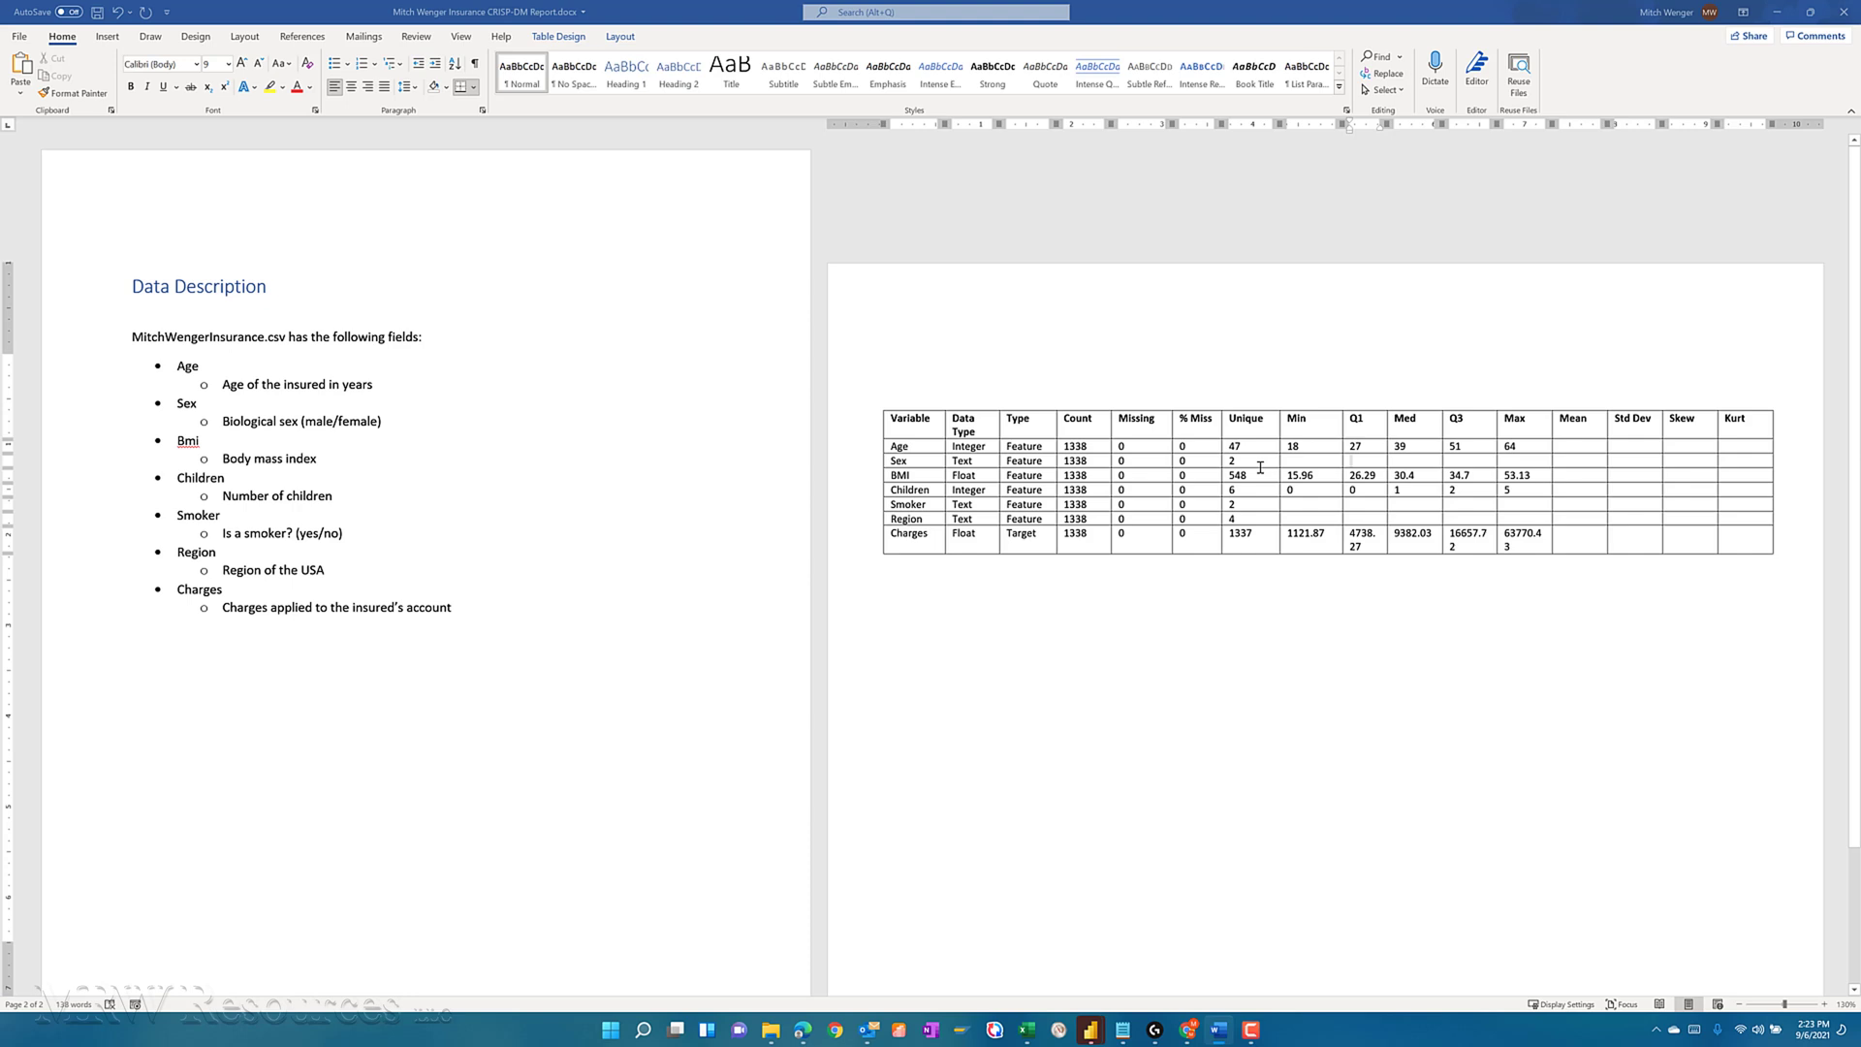
In Power BI, add a large stacked column chart of age summarized as Count instead of Sum.
key(alt+Tab)
key(alt+Tab)
key(alt+Tab)
key(alt+Tab)
key(alt+Tab)
key(alt+Tab)
key(alt+Tab)
key(alt+Tab)
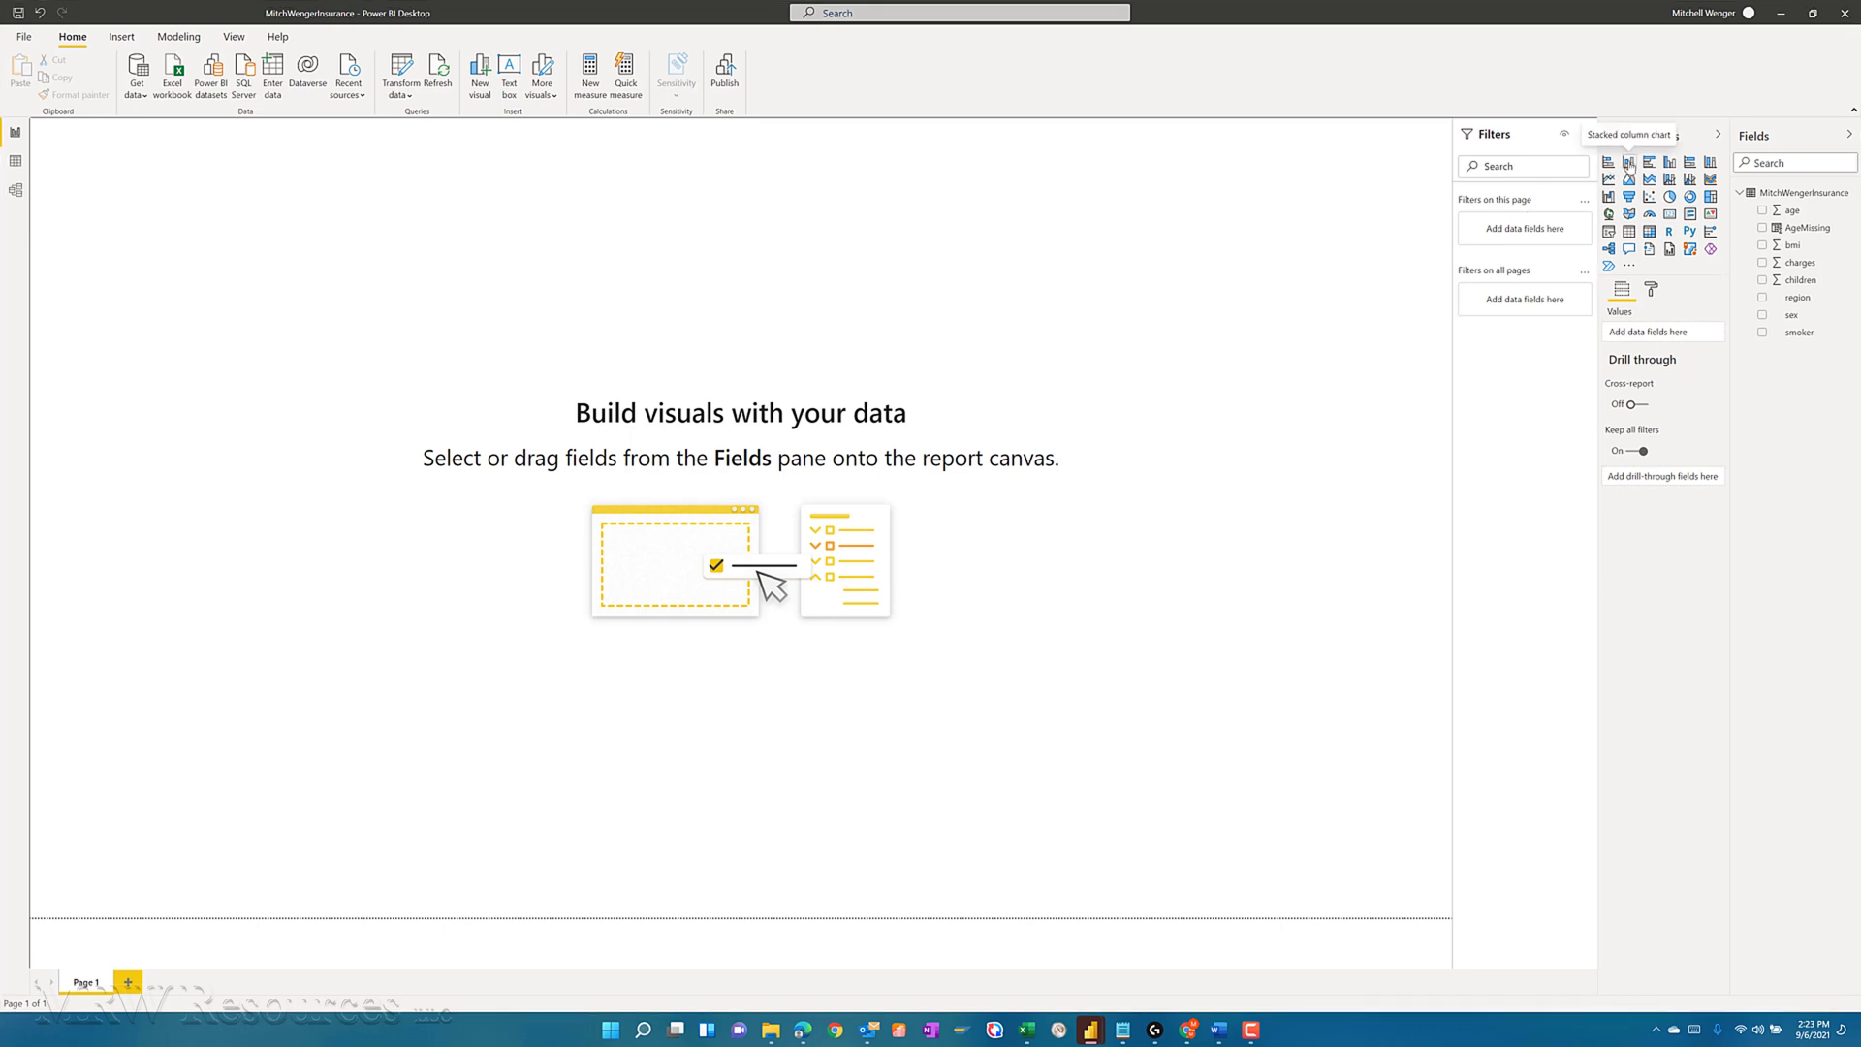
click(1629, 163)
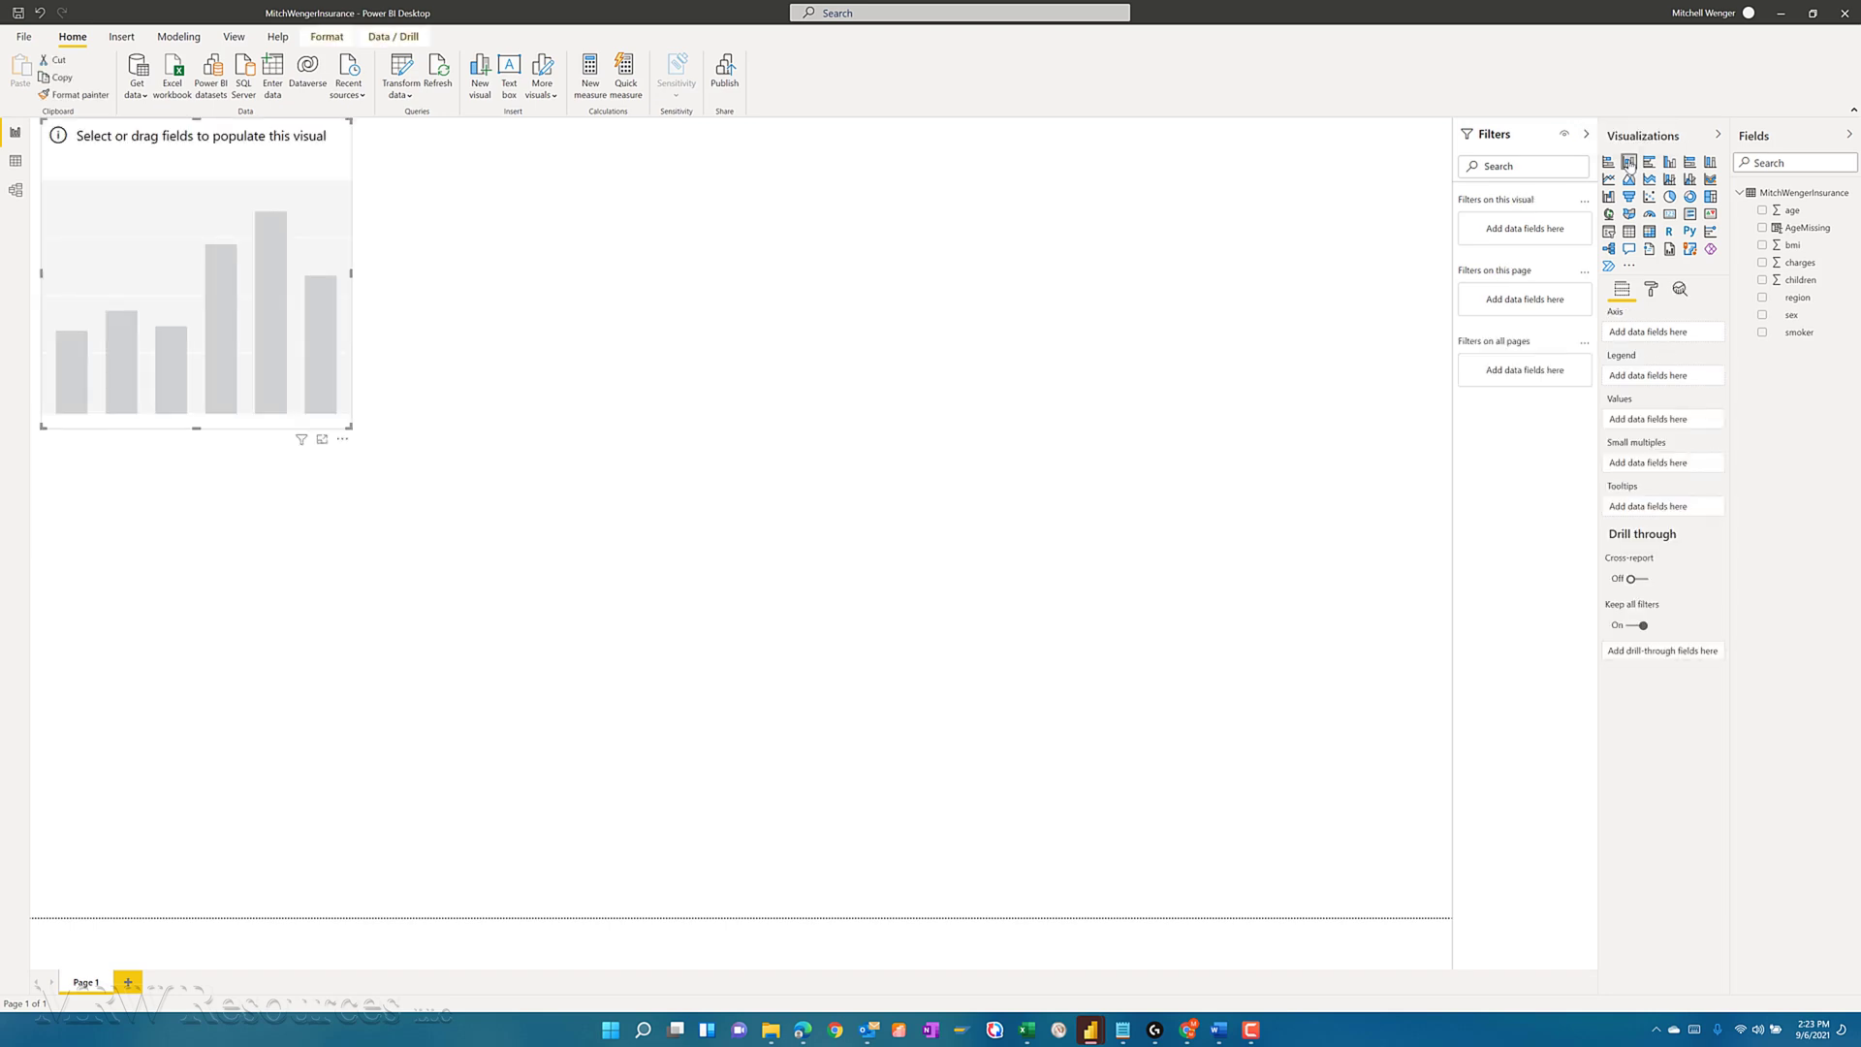
click(1763, 212)
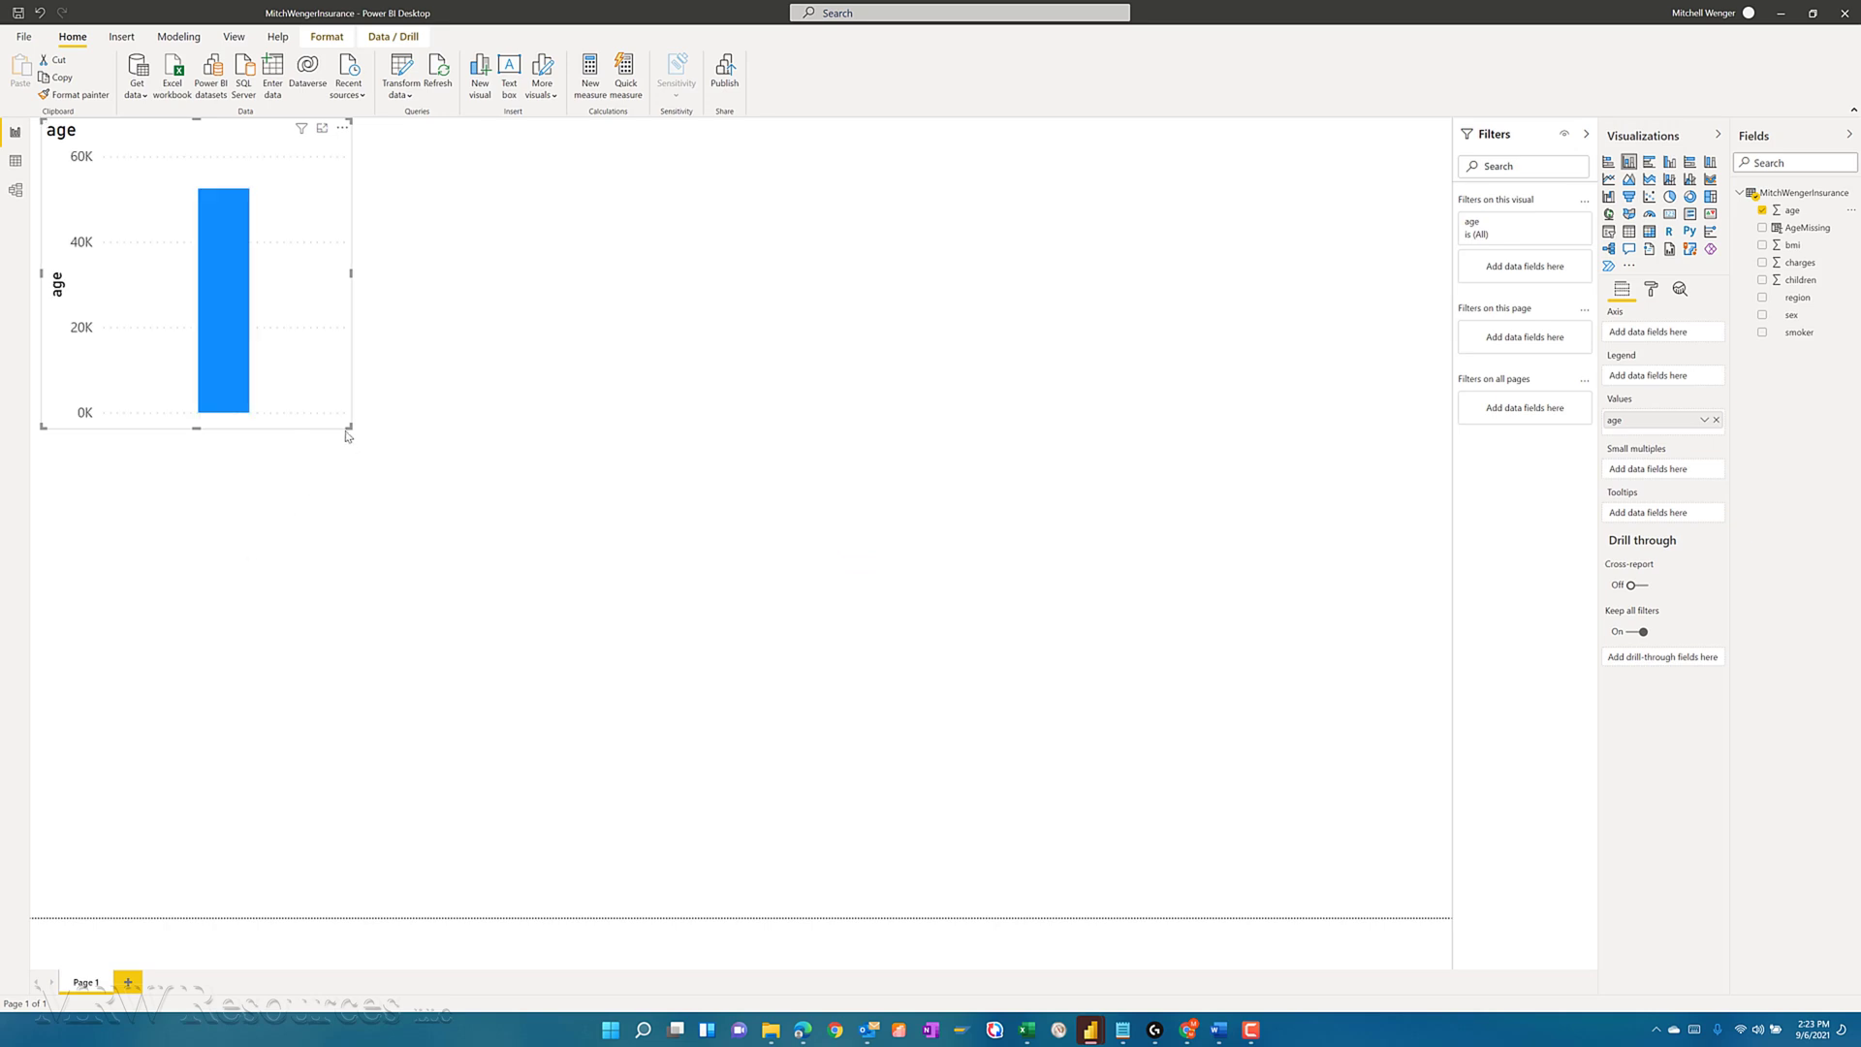
drag(349, 427, 1006, 779)
drag(1415, 883, 1400, 868)
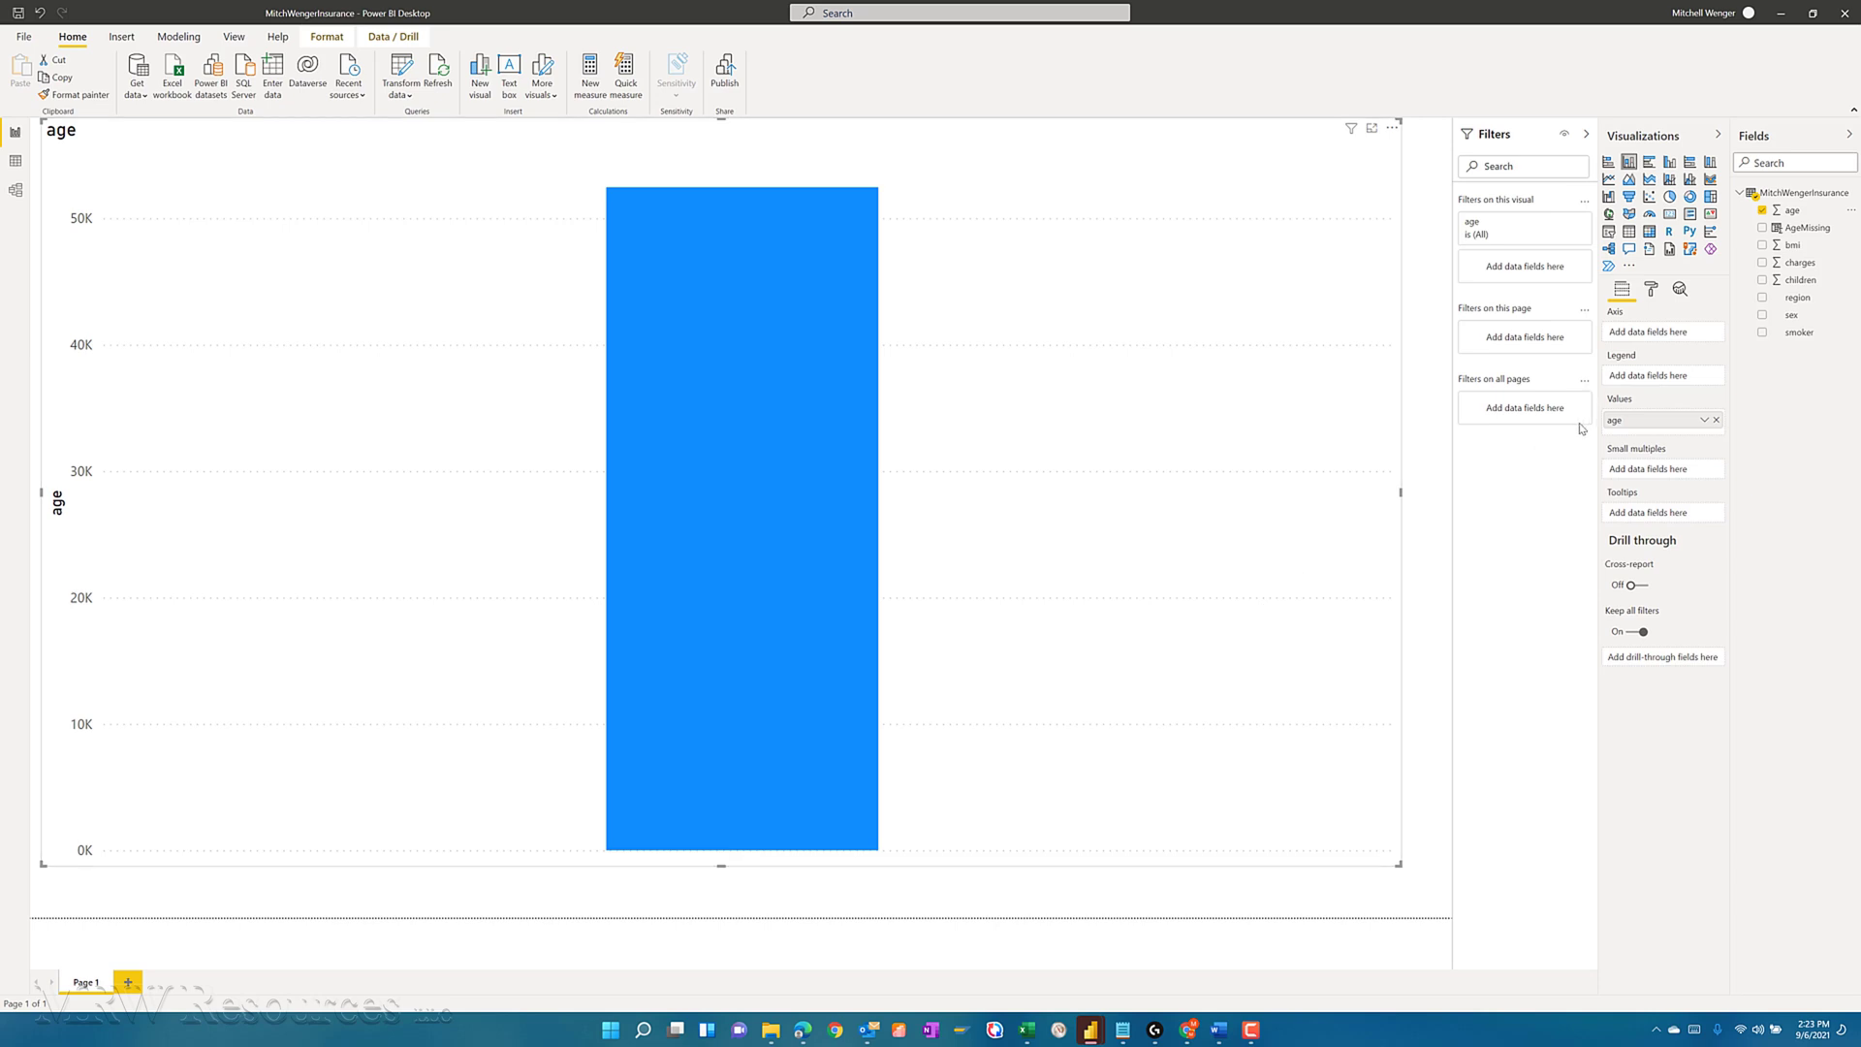
click(1703, 421)
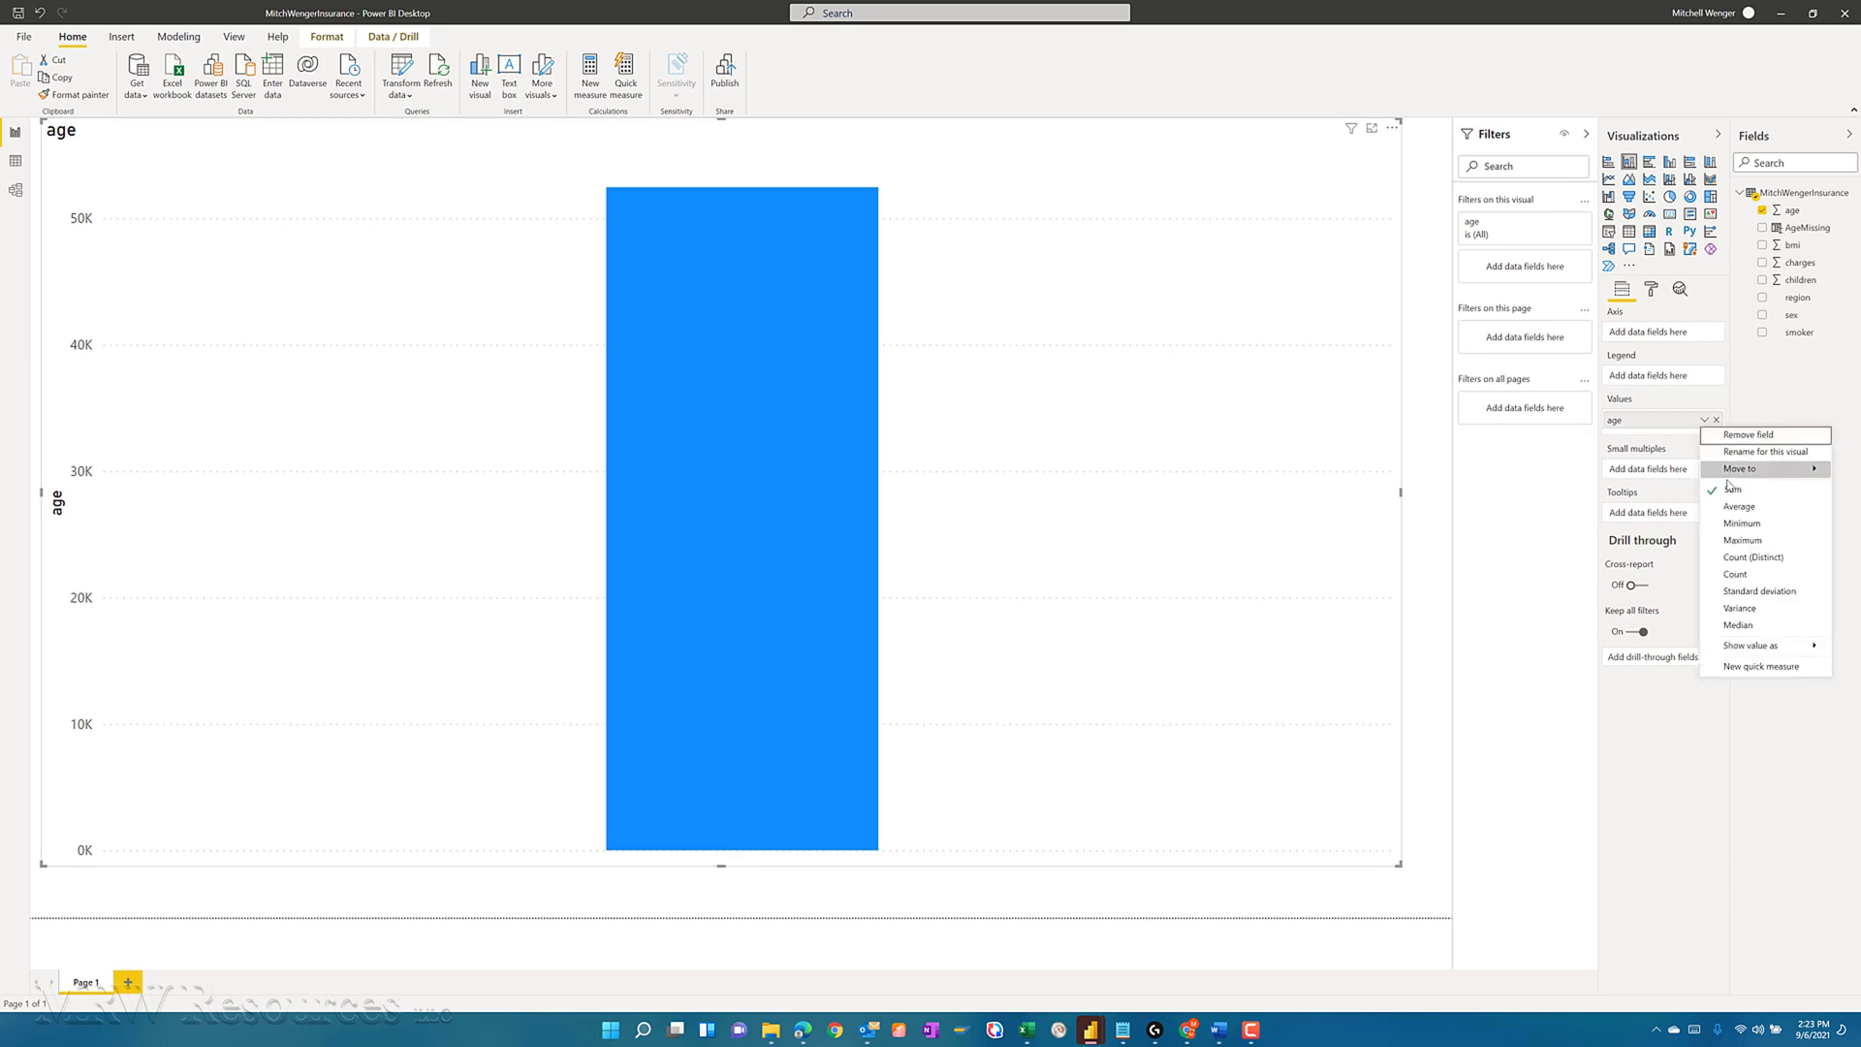
click(1735, 575)
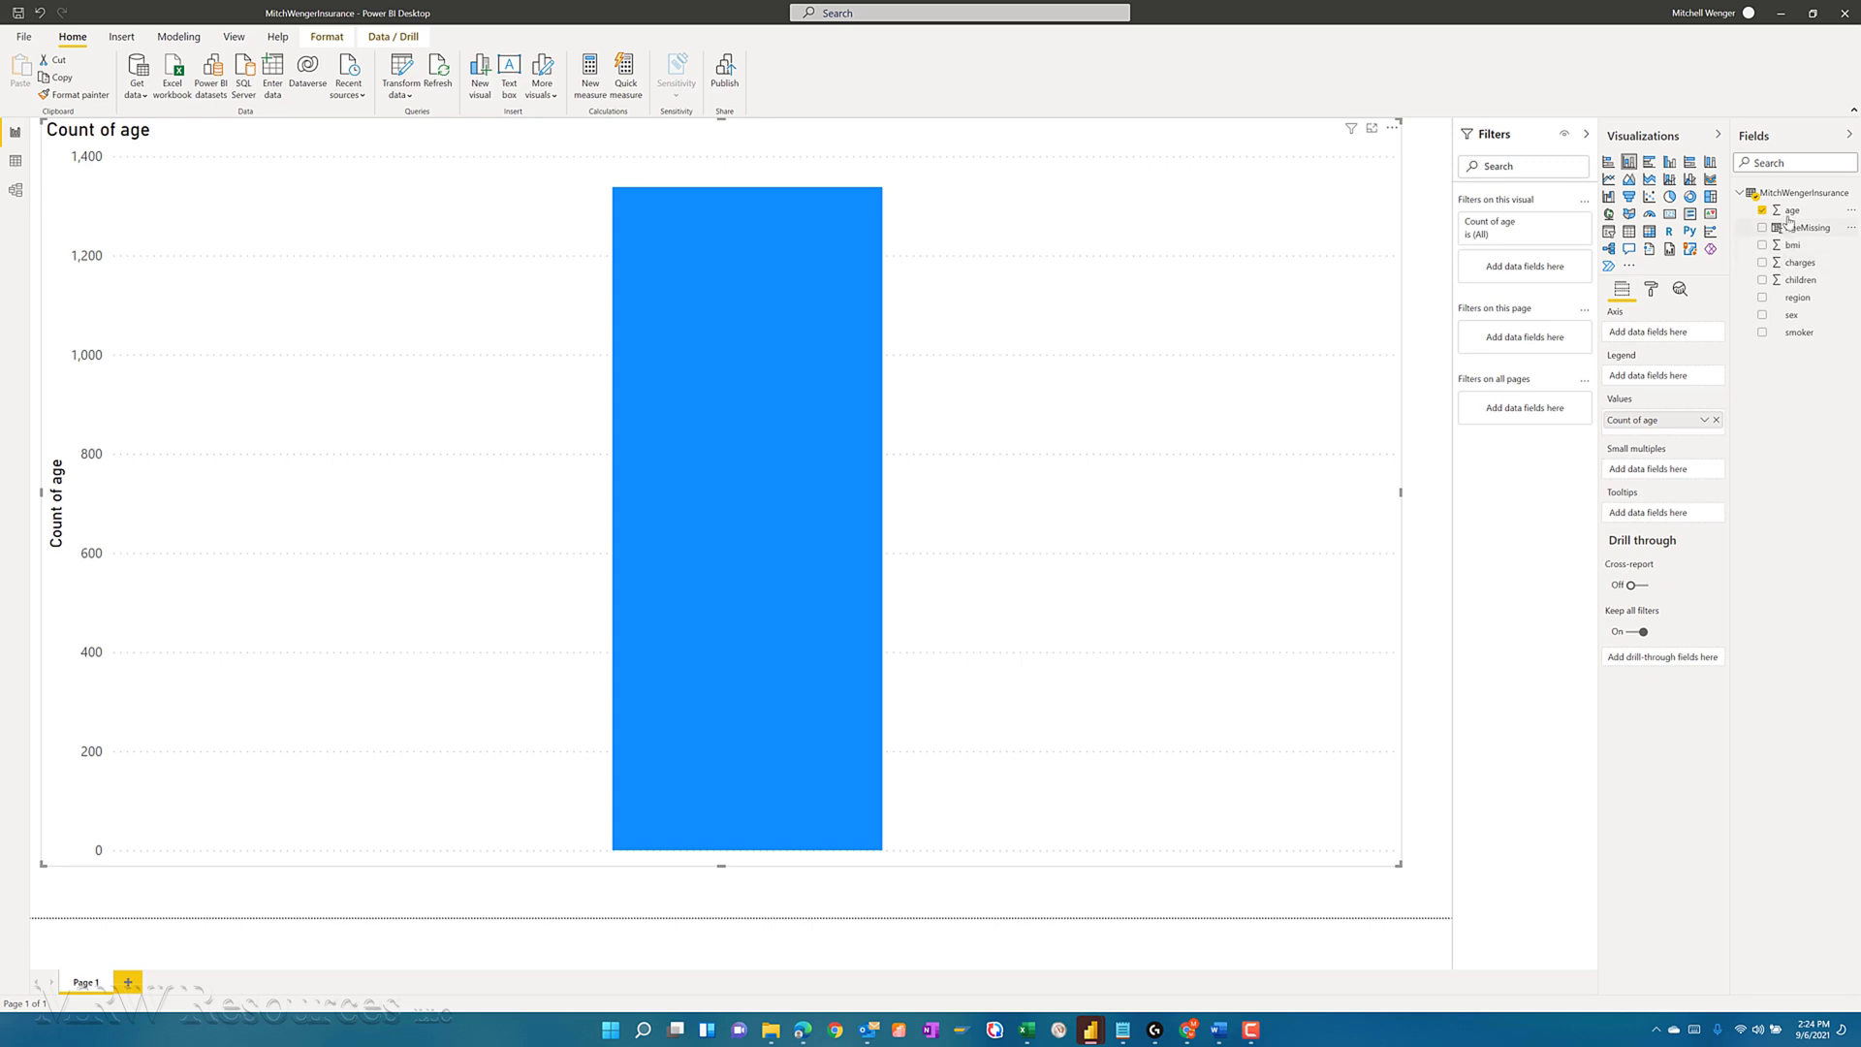
Put age in the chart's Axis well so each age value gets its own column.
drag(1791, 212, 1675, 294)
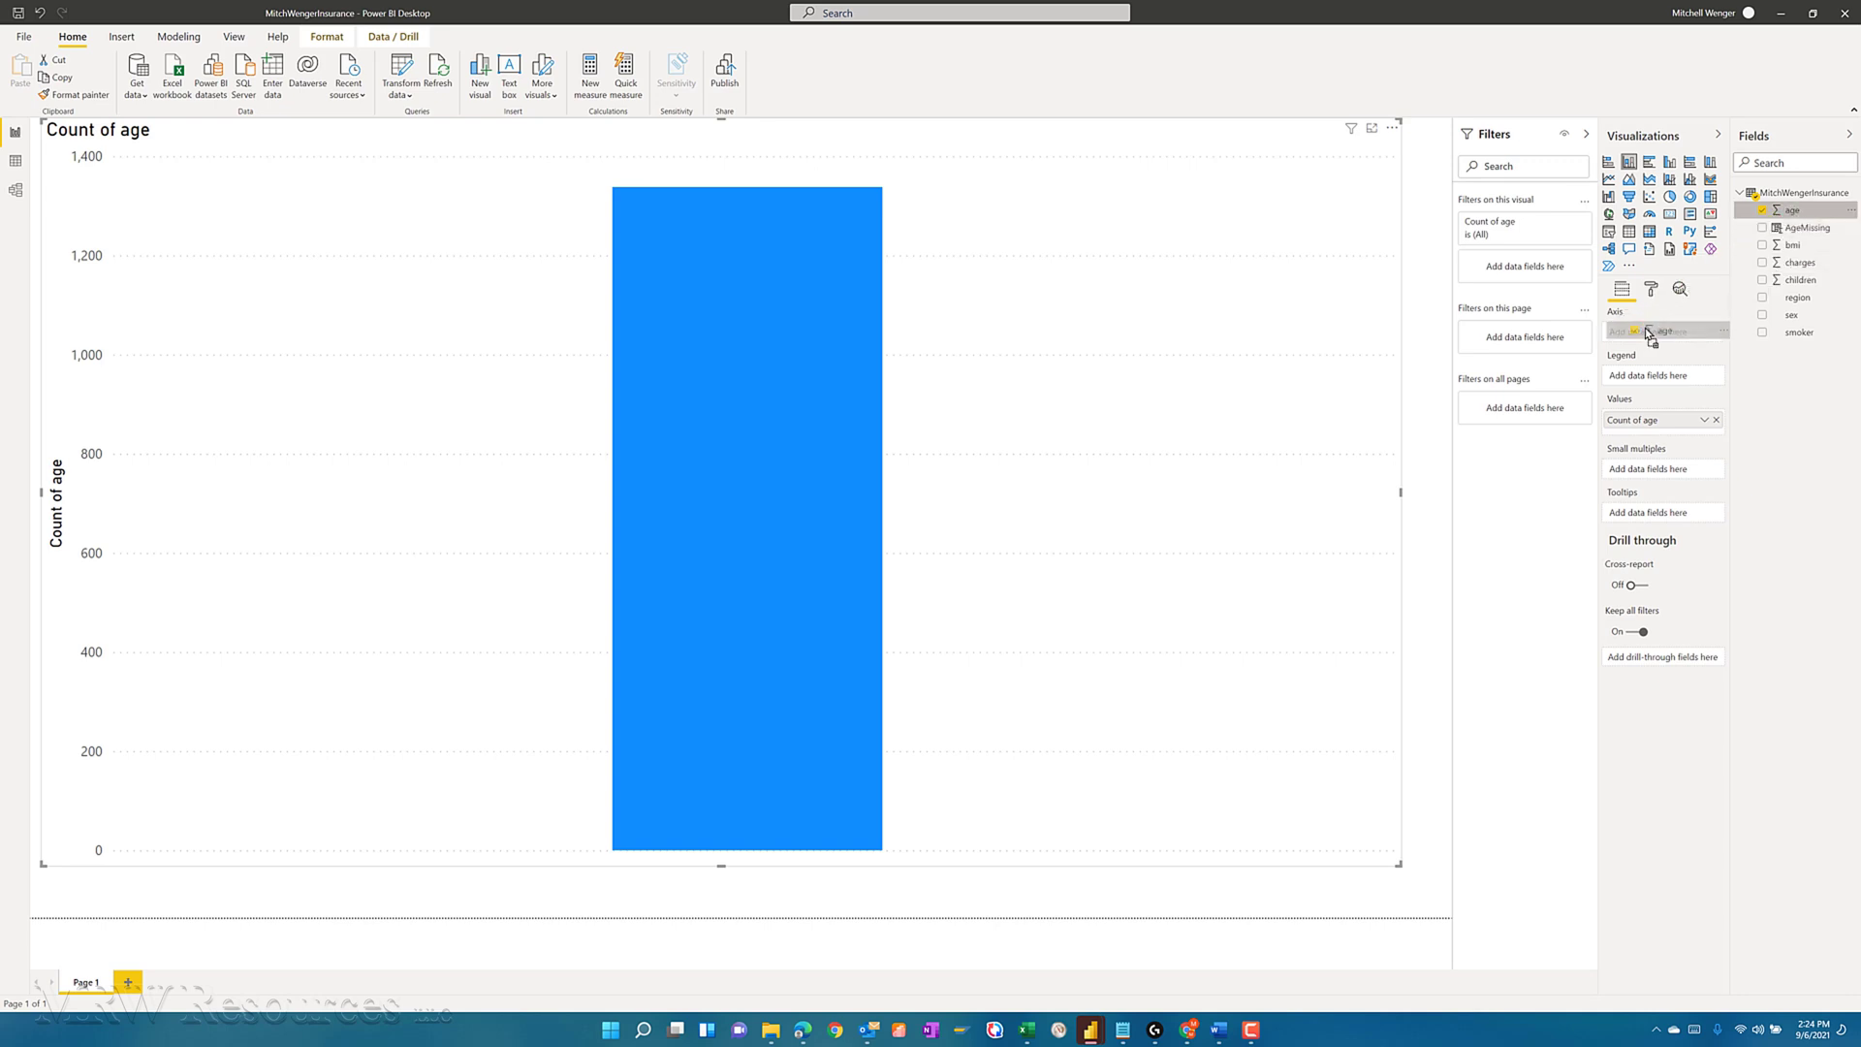
drag(1646, 333, 1641, 336)
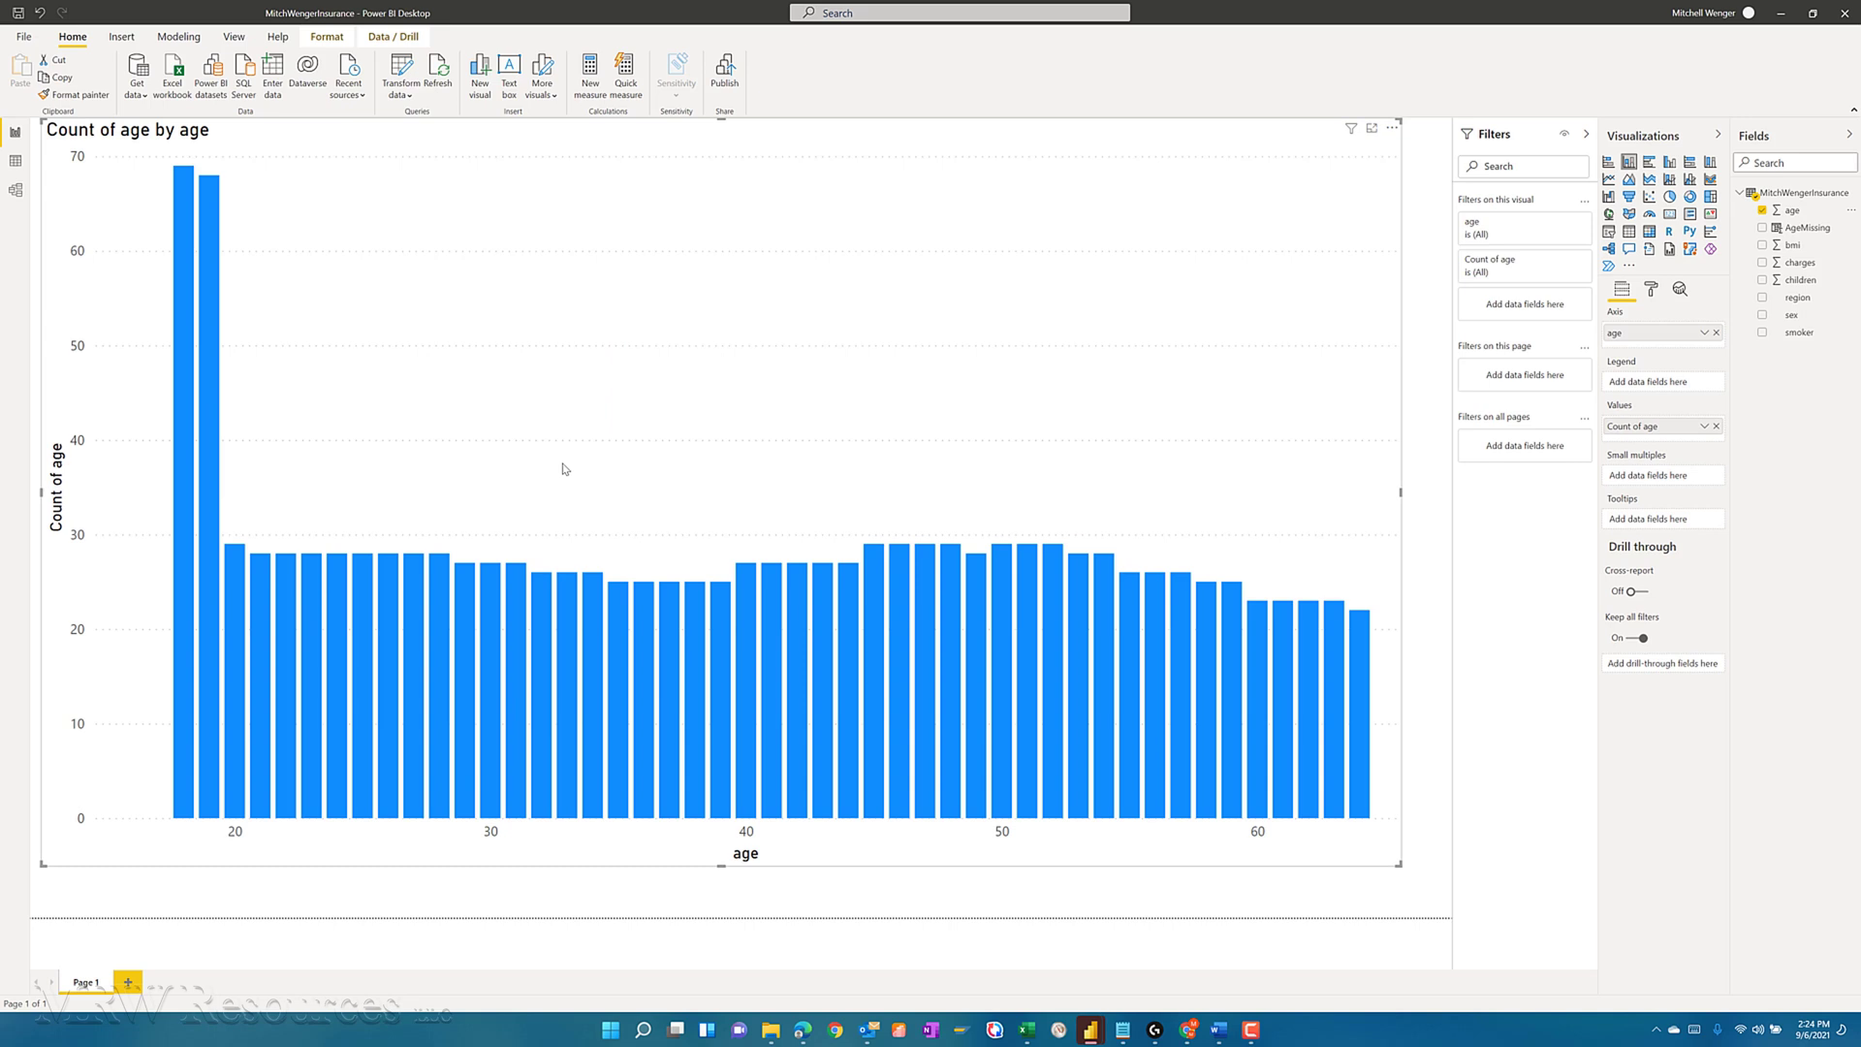
mouse_move(181, 360)
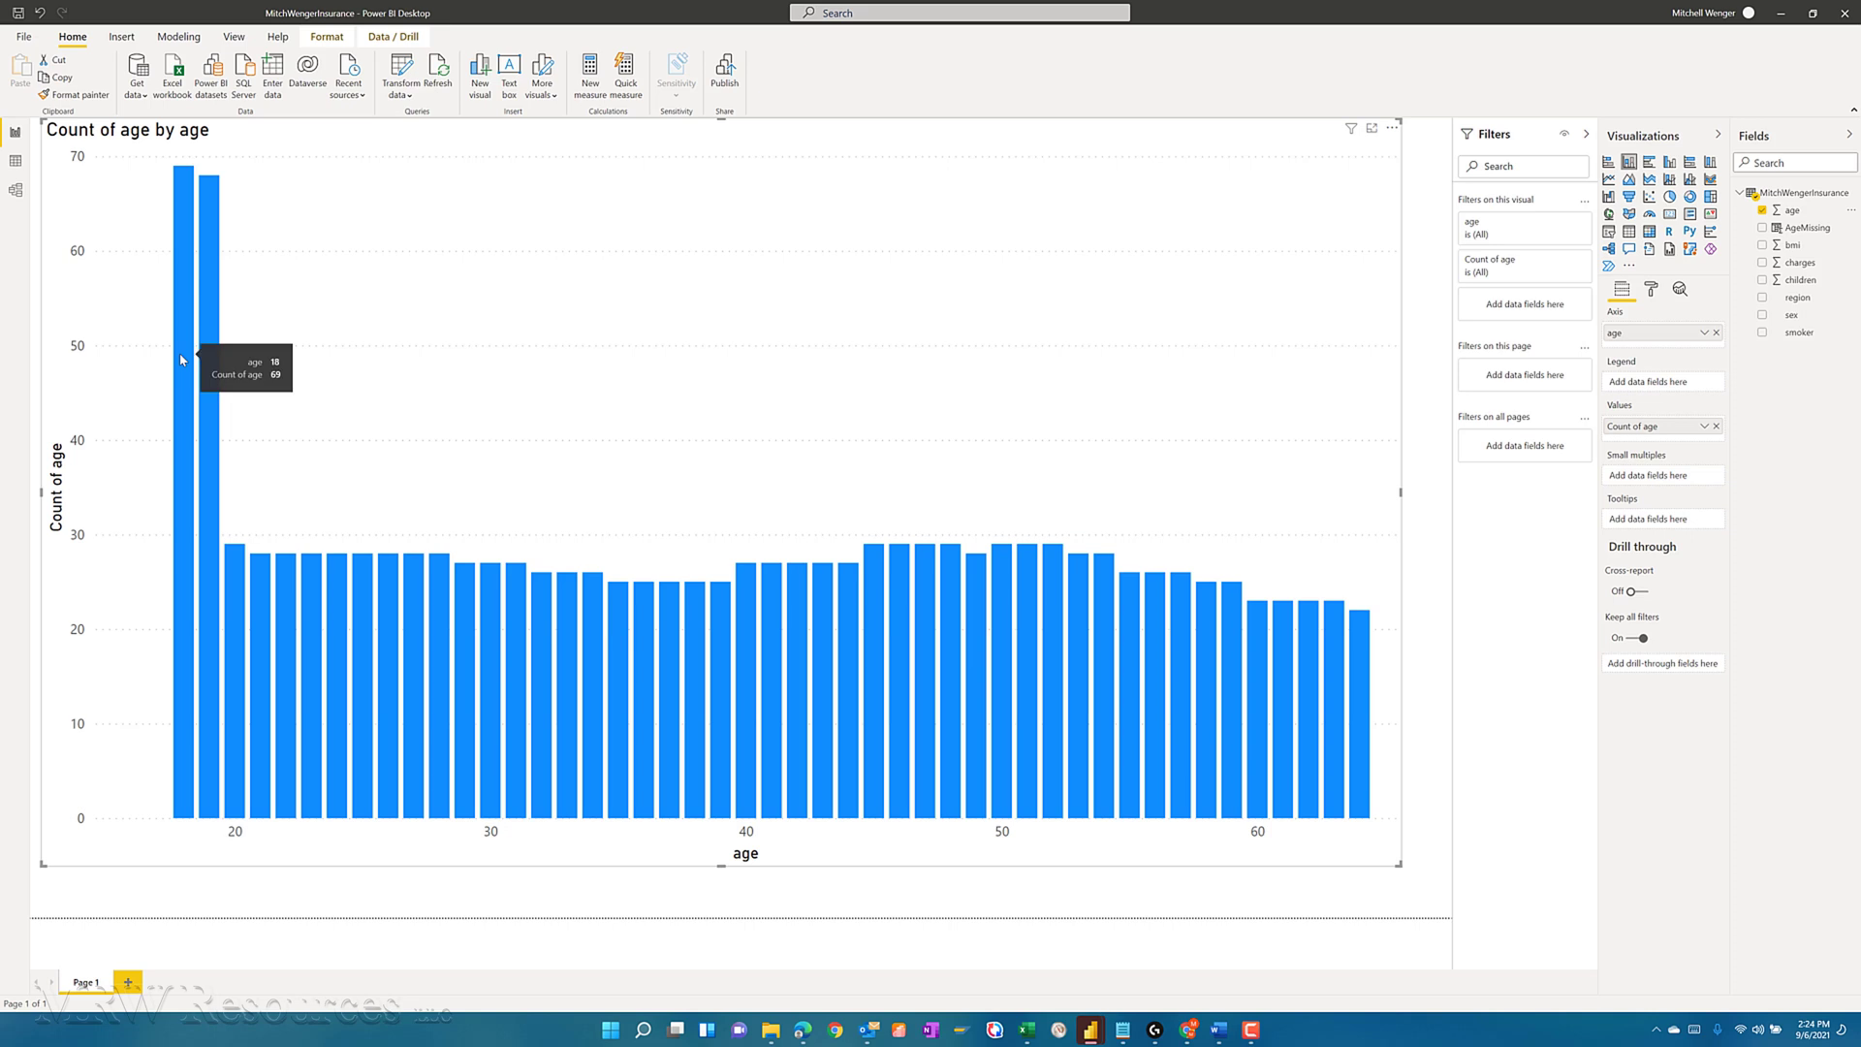
mouse_move(216, 319)
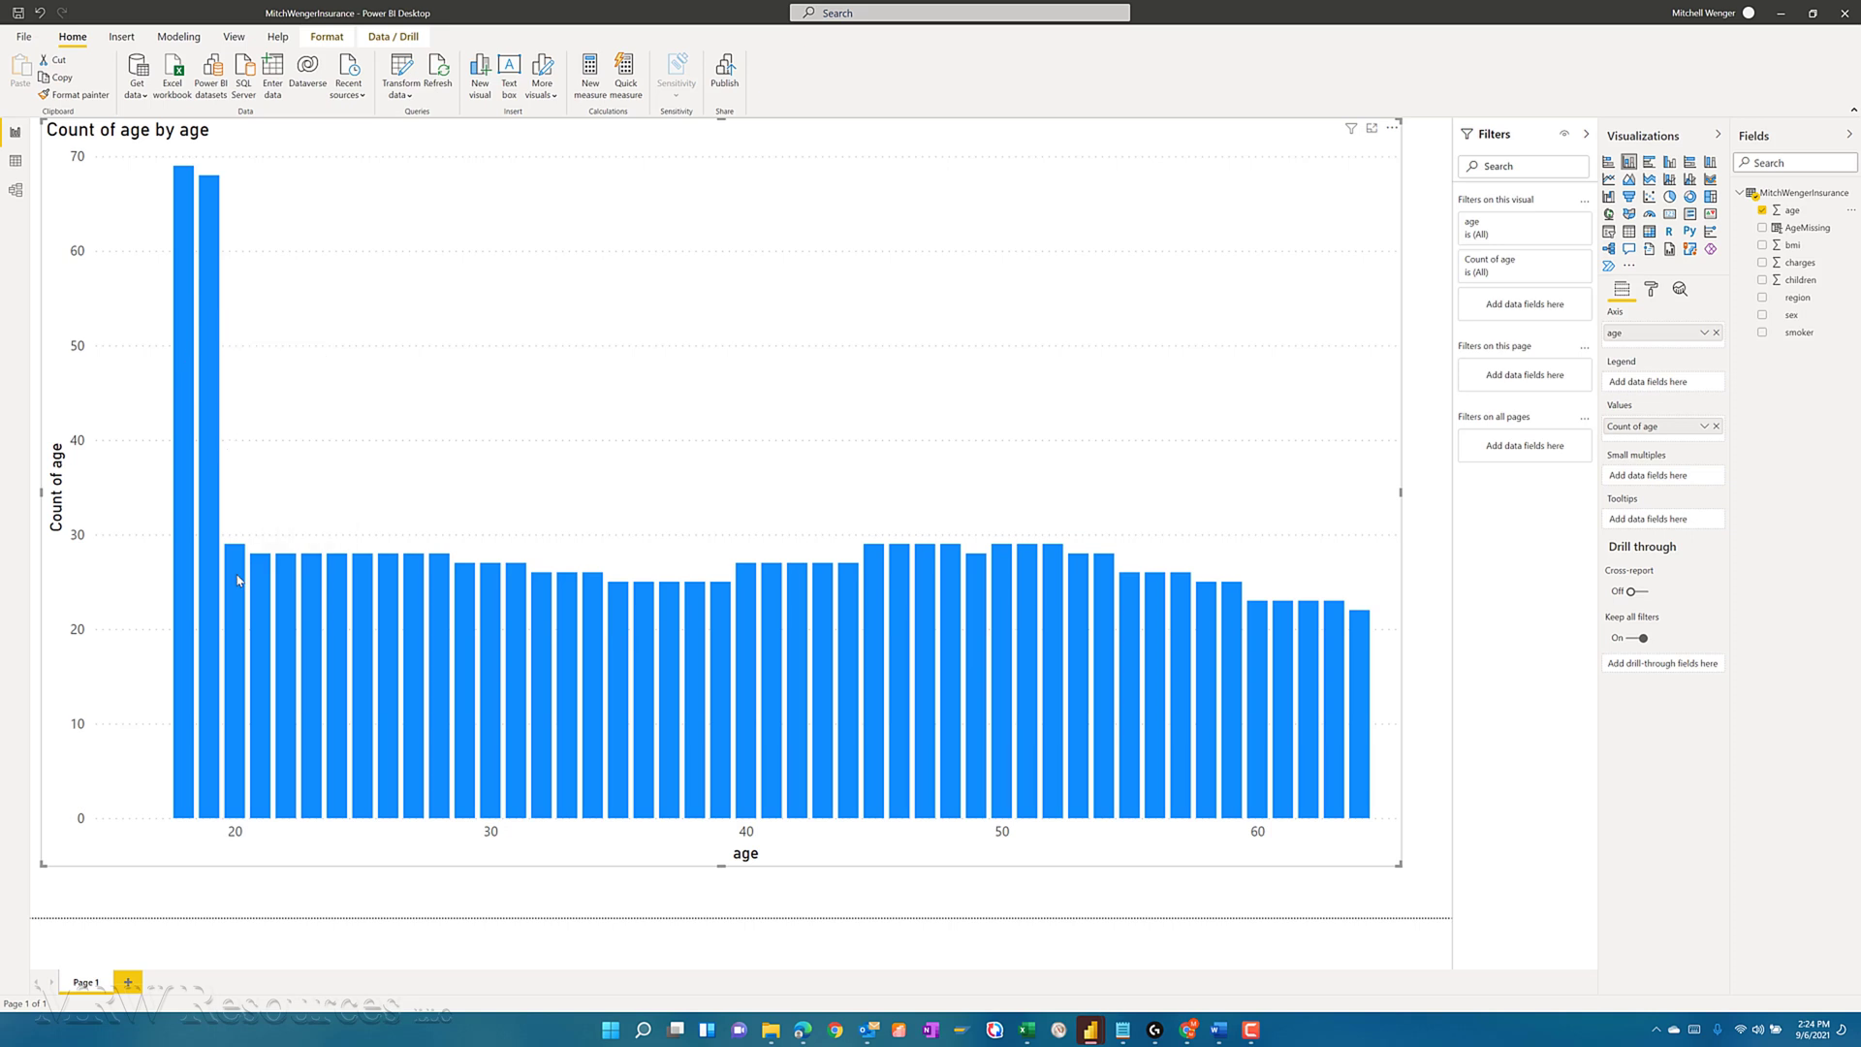
Create a new group from the age axis field with Number of bins set to 15.
mouse_move(239, 580)
right_click(1632, 337)
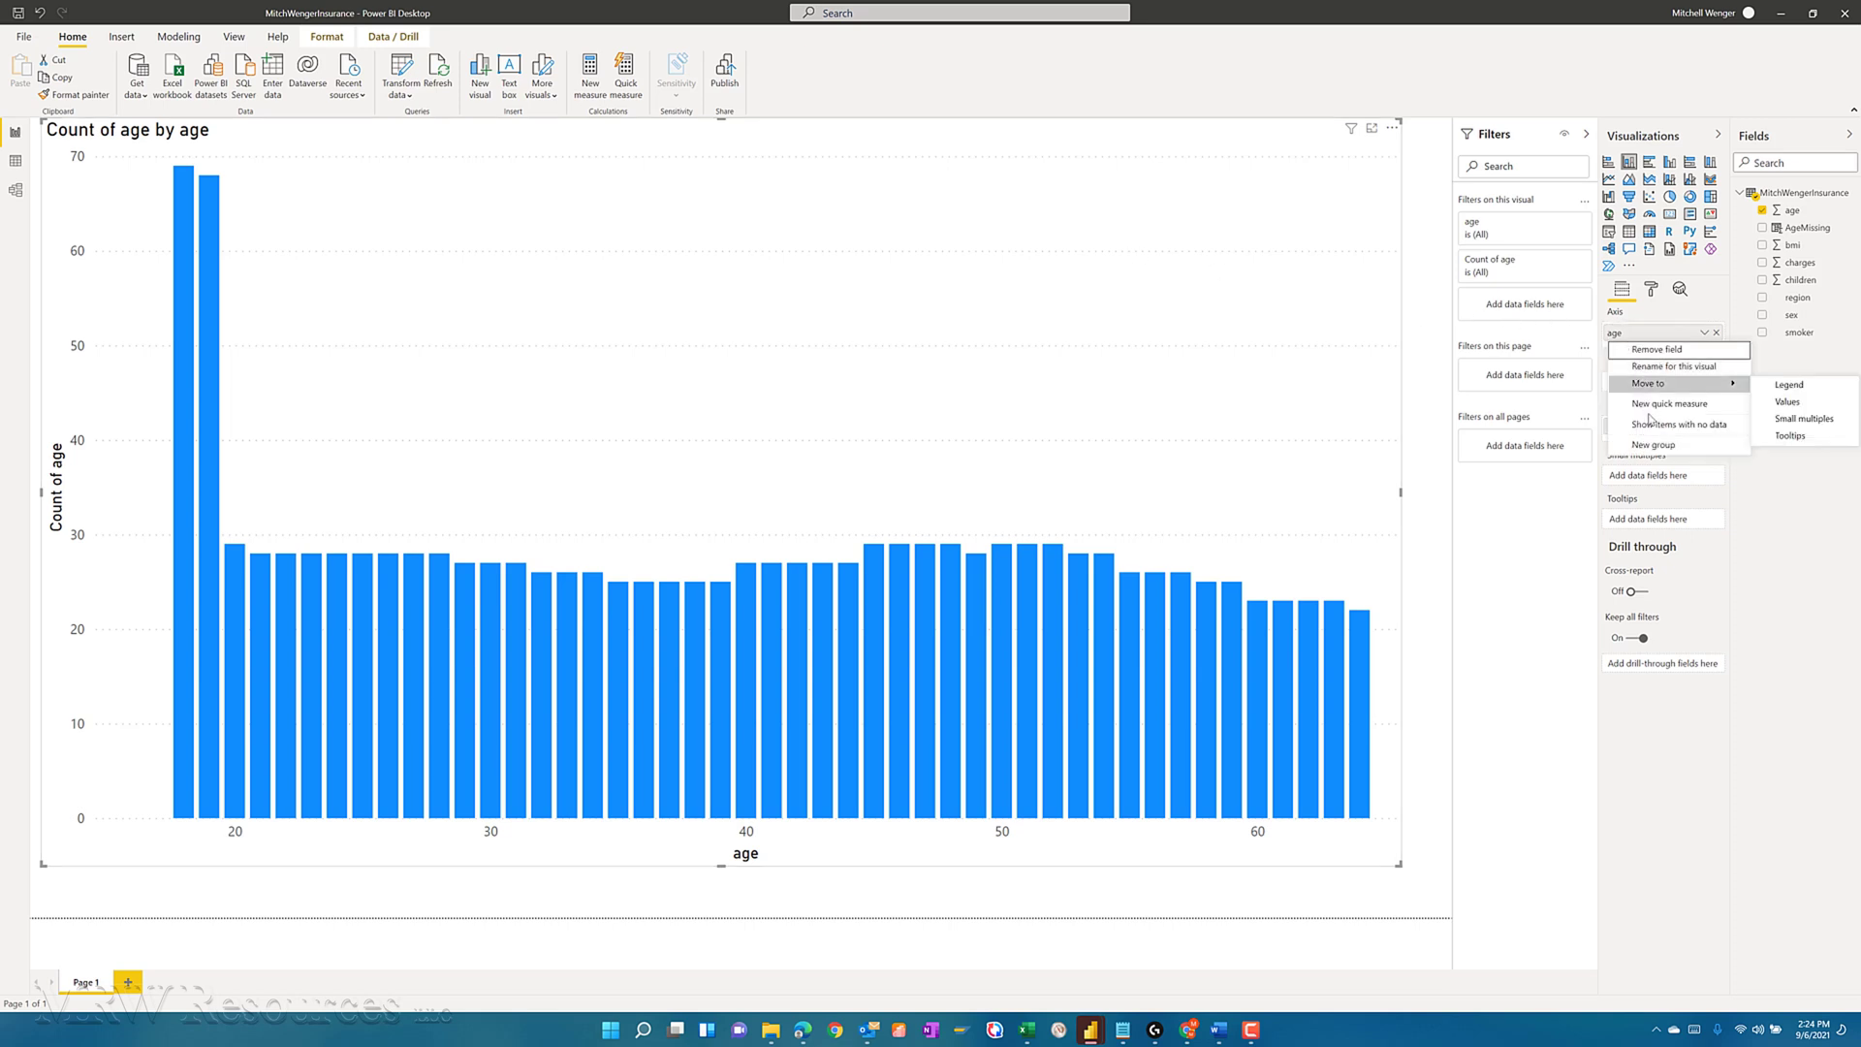
click(1649, 446)
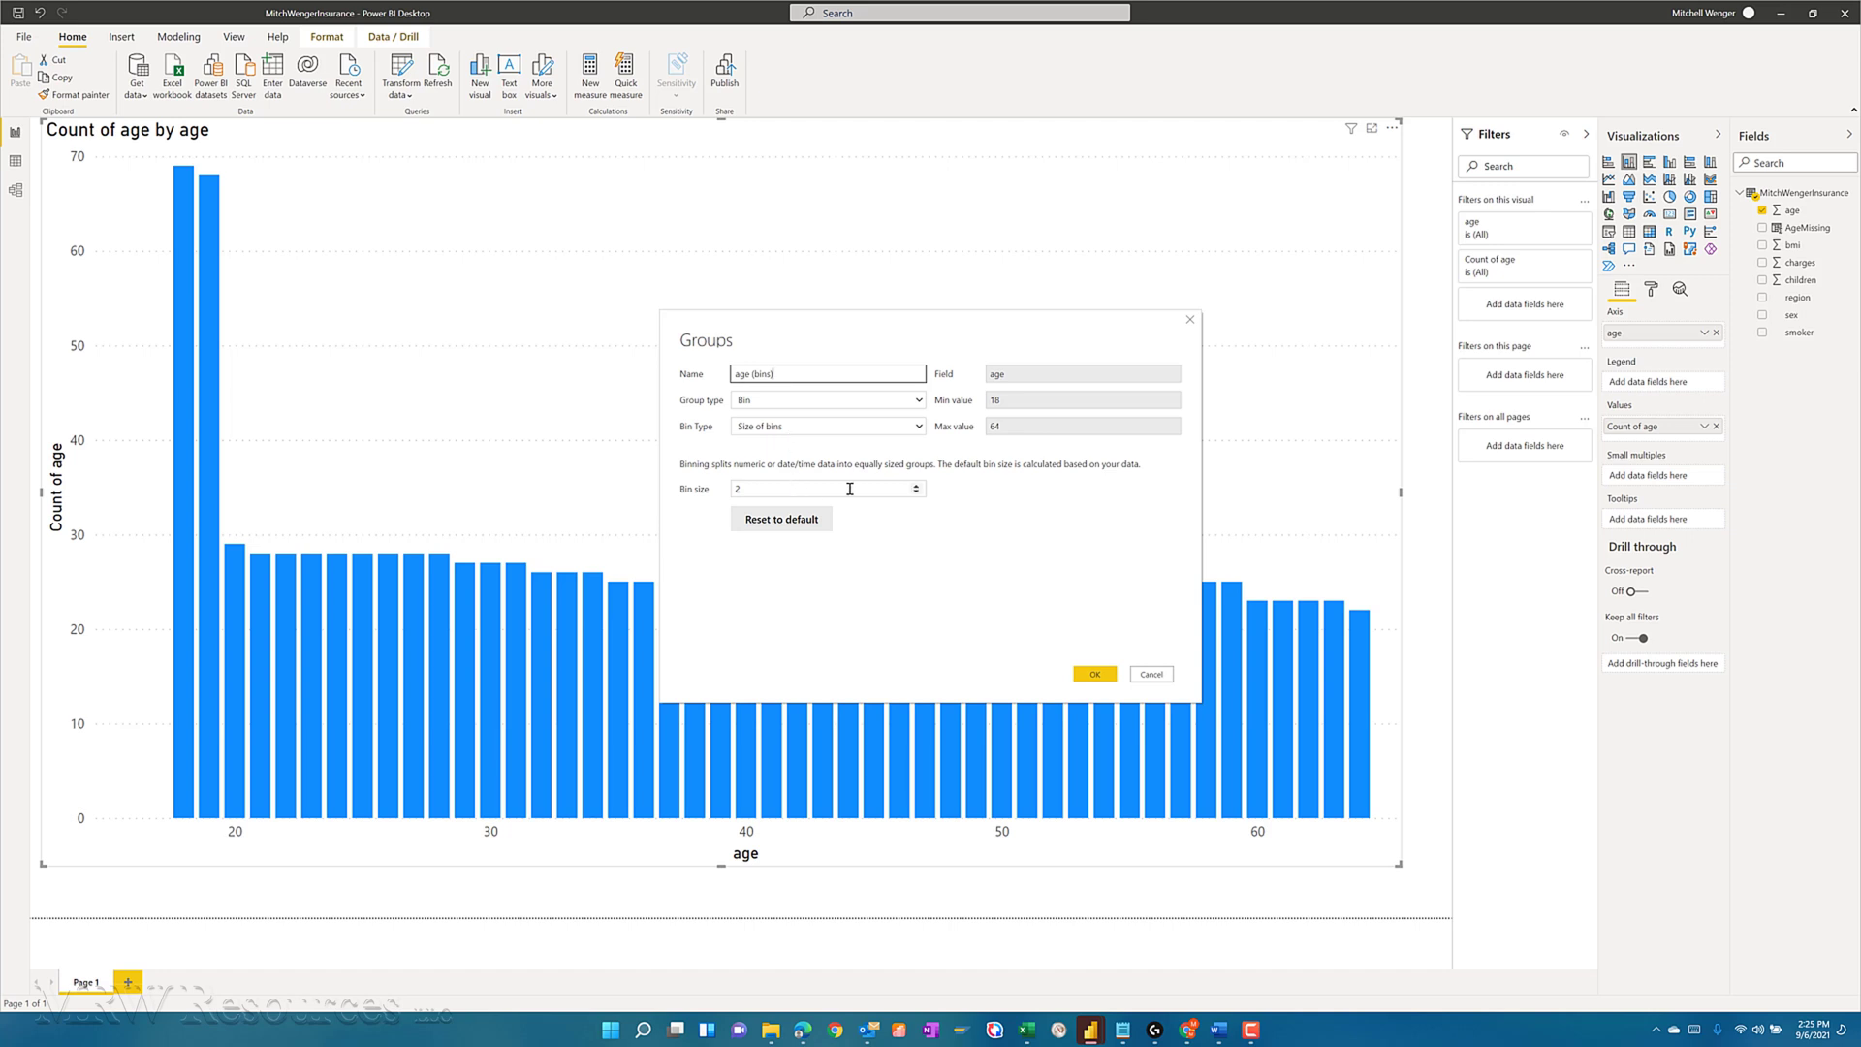
click(809, 427)
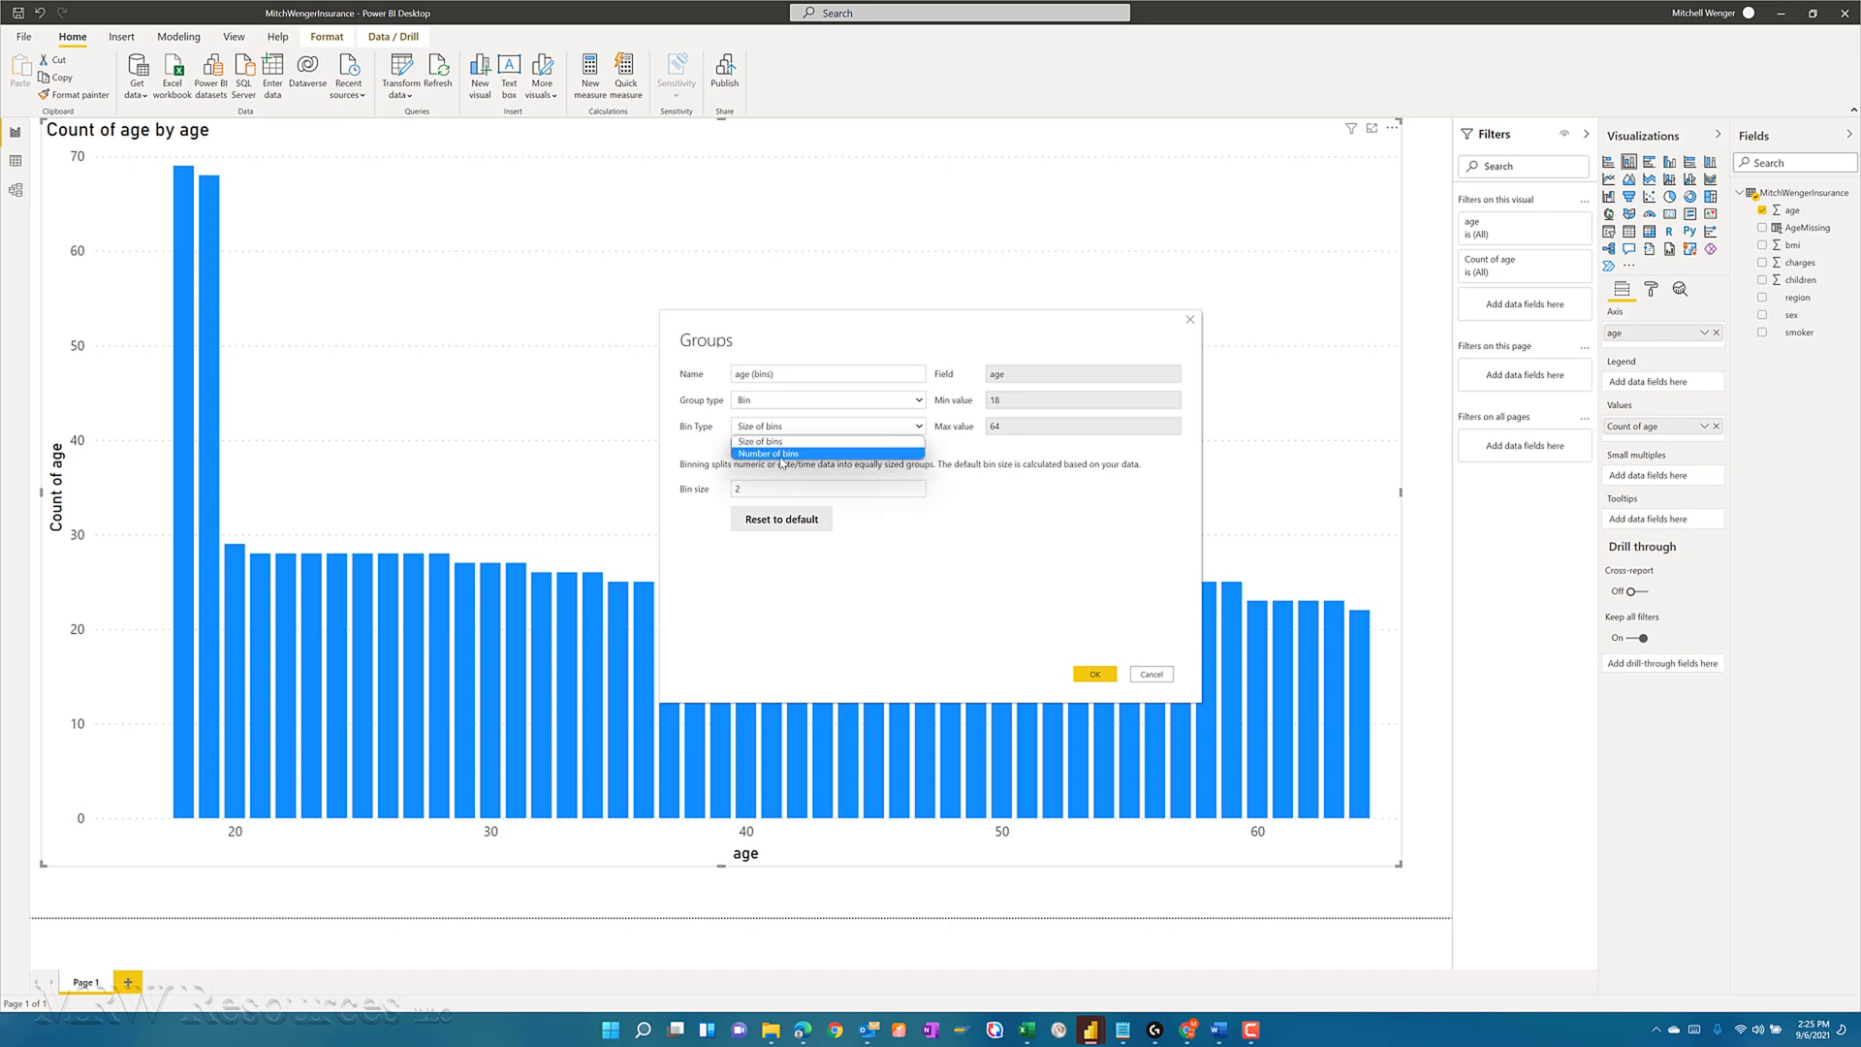
click(780, 453)
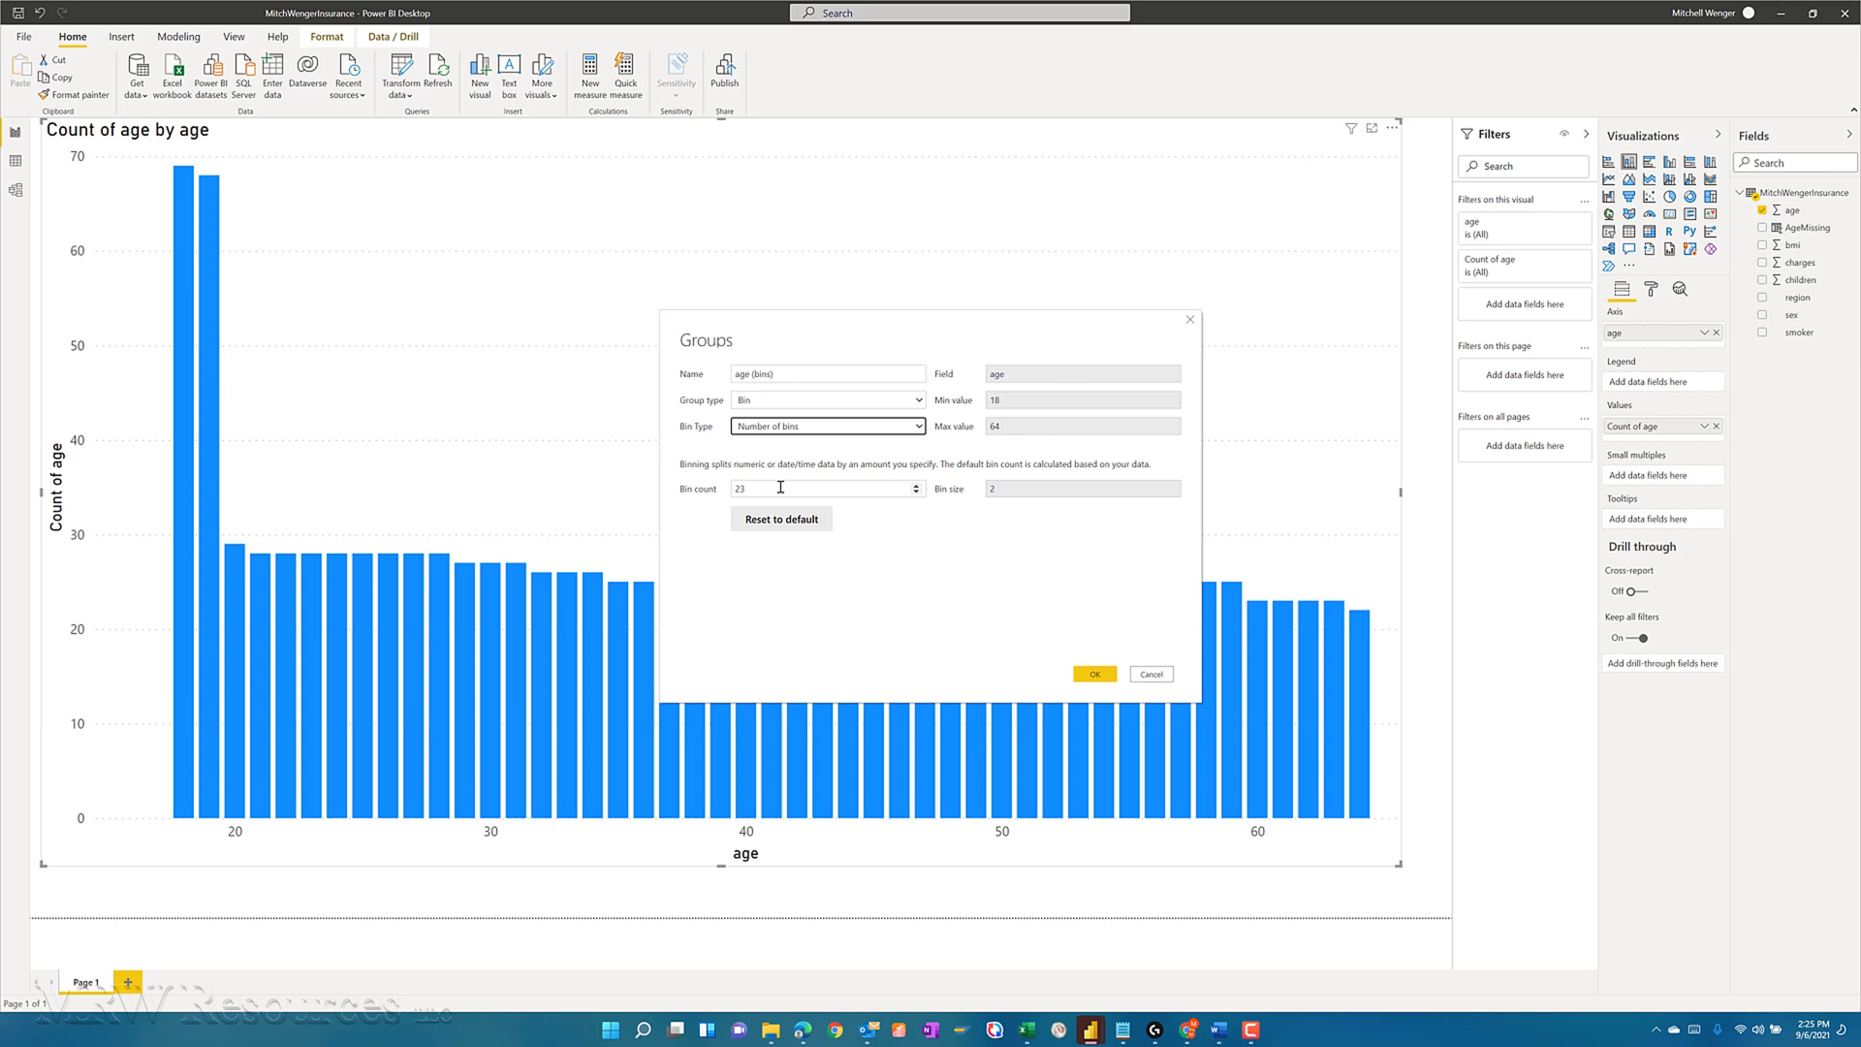
double_click(780, 488)
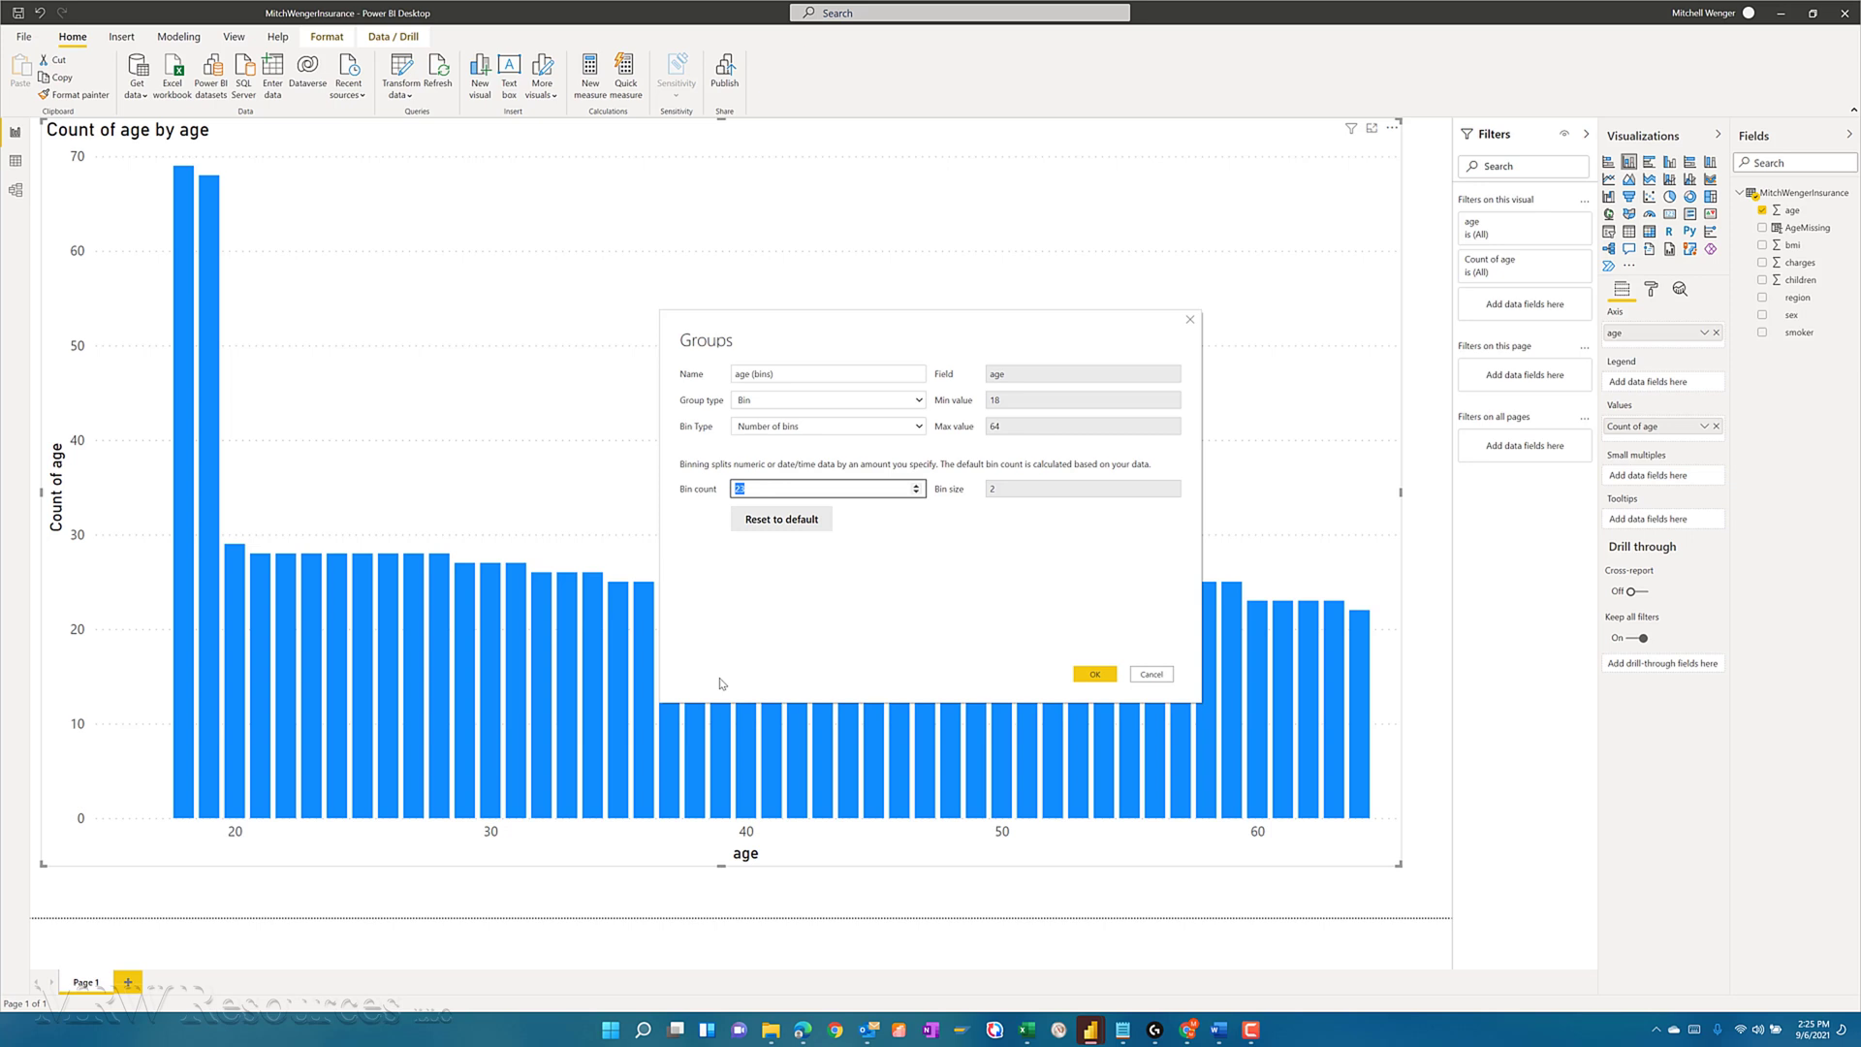
text(15)
click(1094, 674)
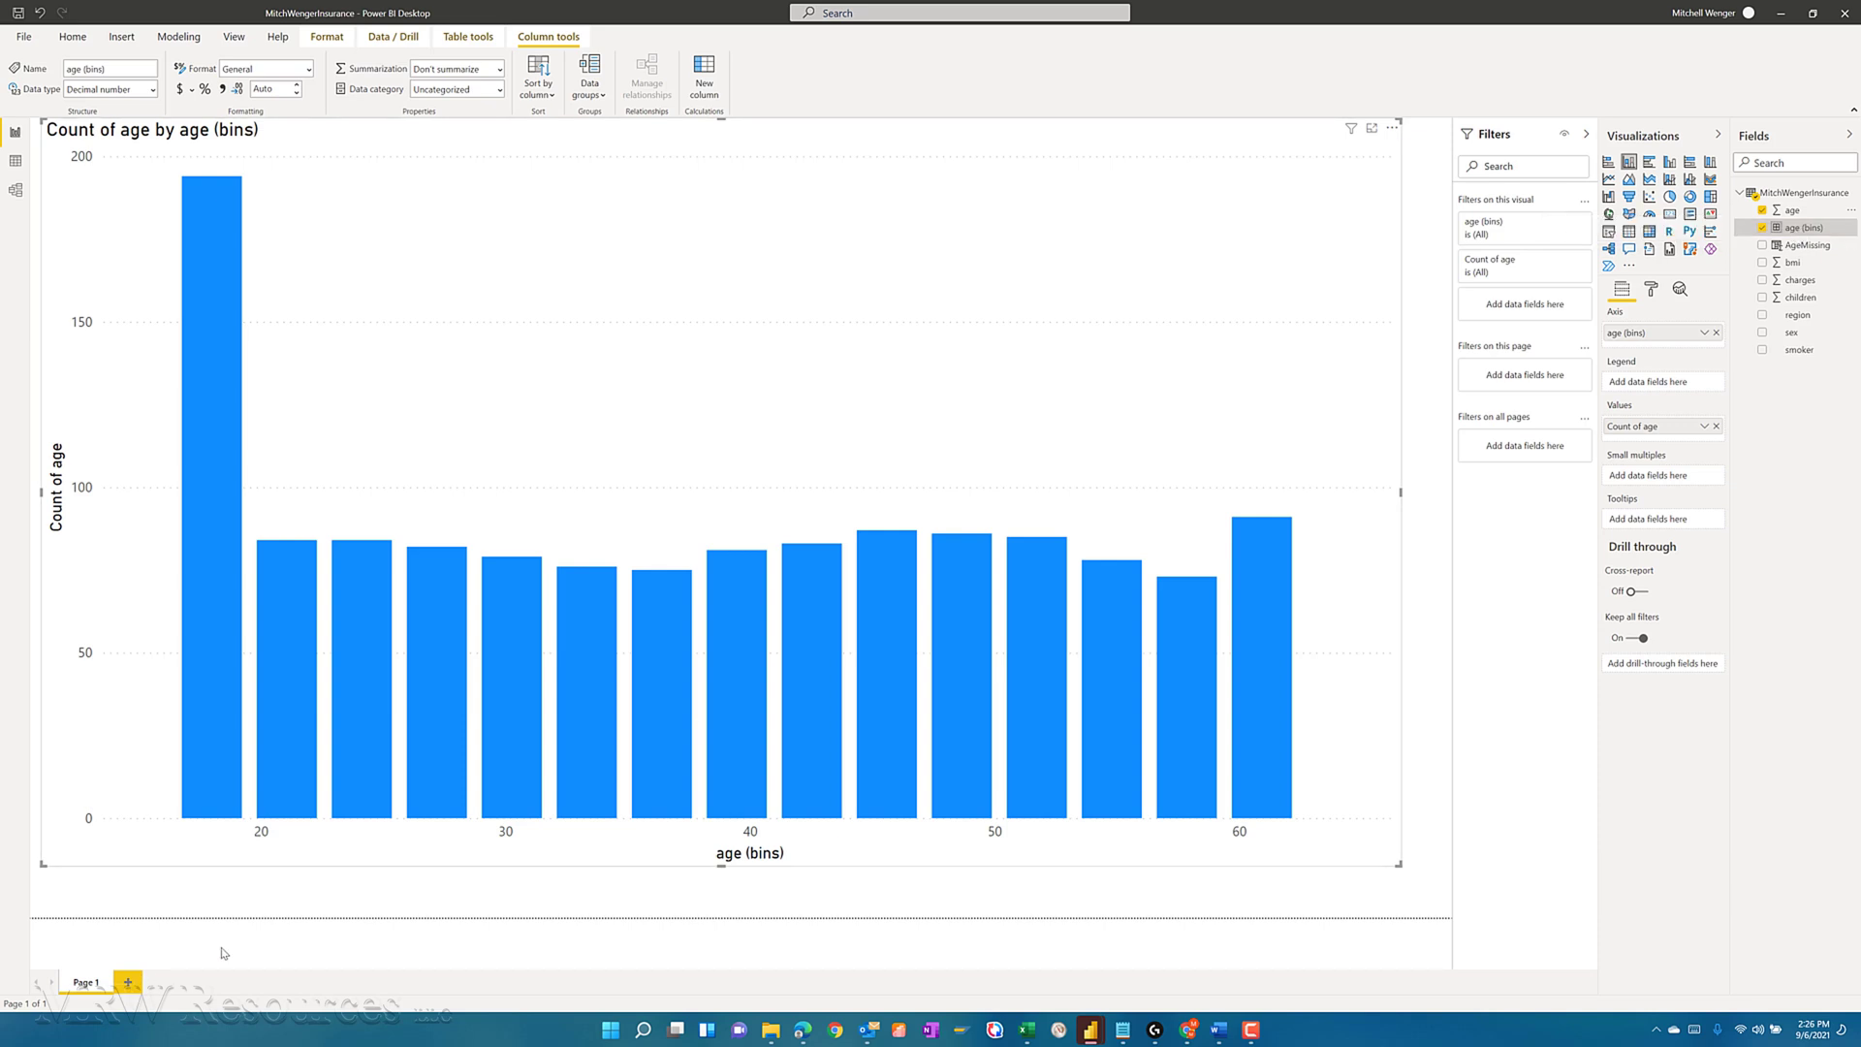
Rename the chart page to 'Age Distribution Bins' and add a new blank page.
double_click(85, 982)
key(BackSpace)
text(Age Distribution)
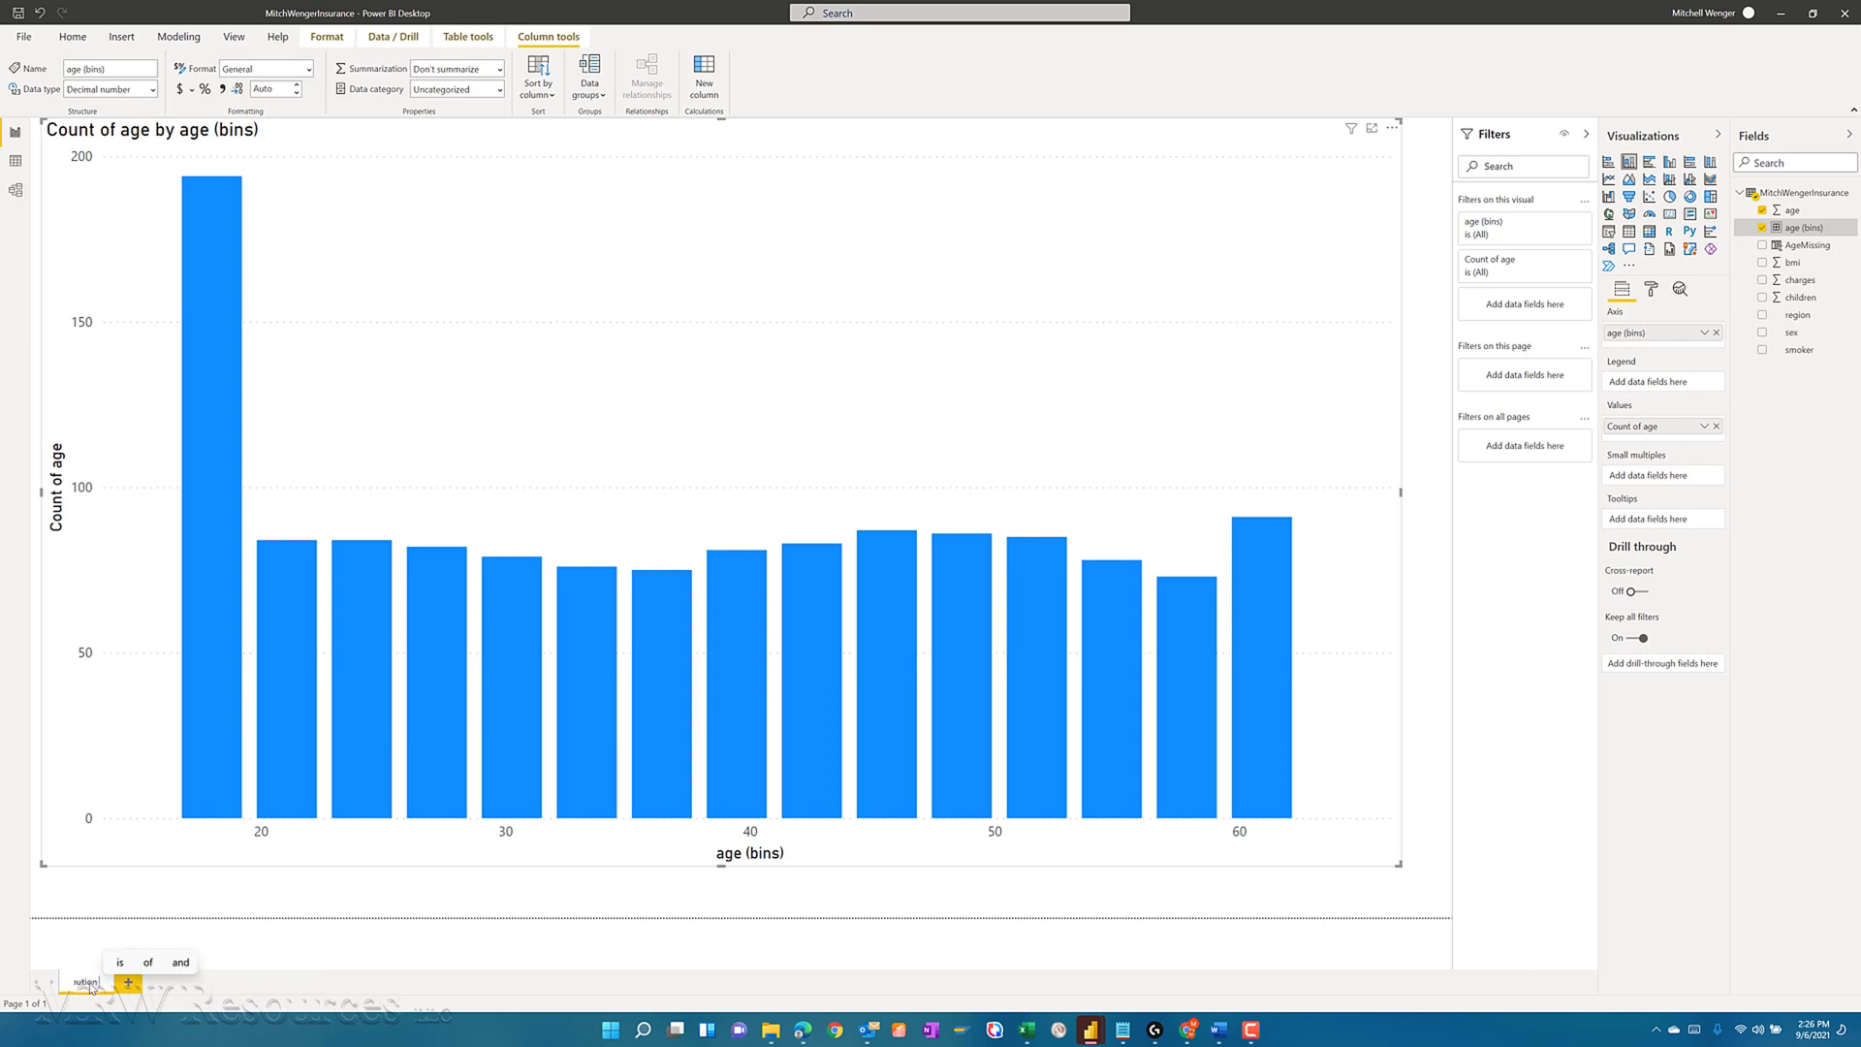
text( Bins)
key(Return)
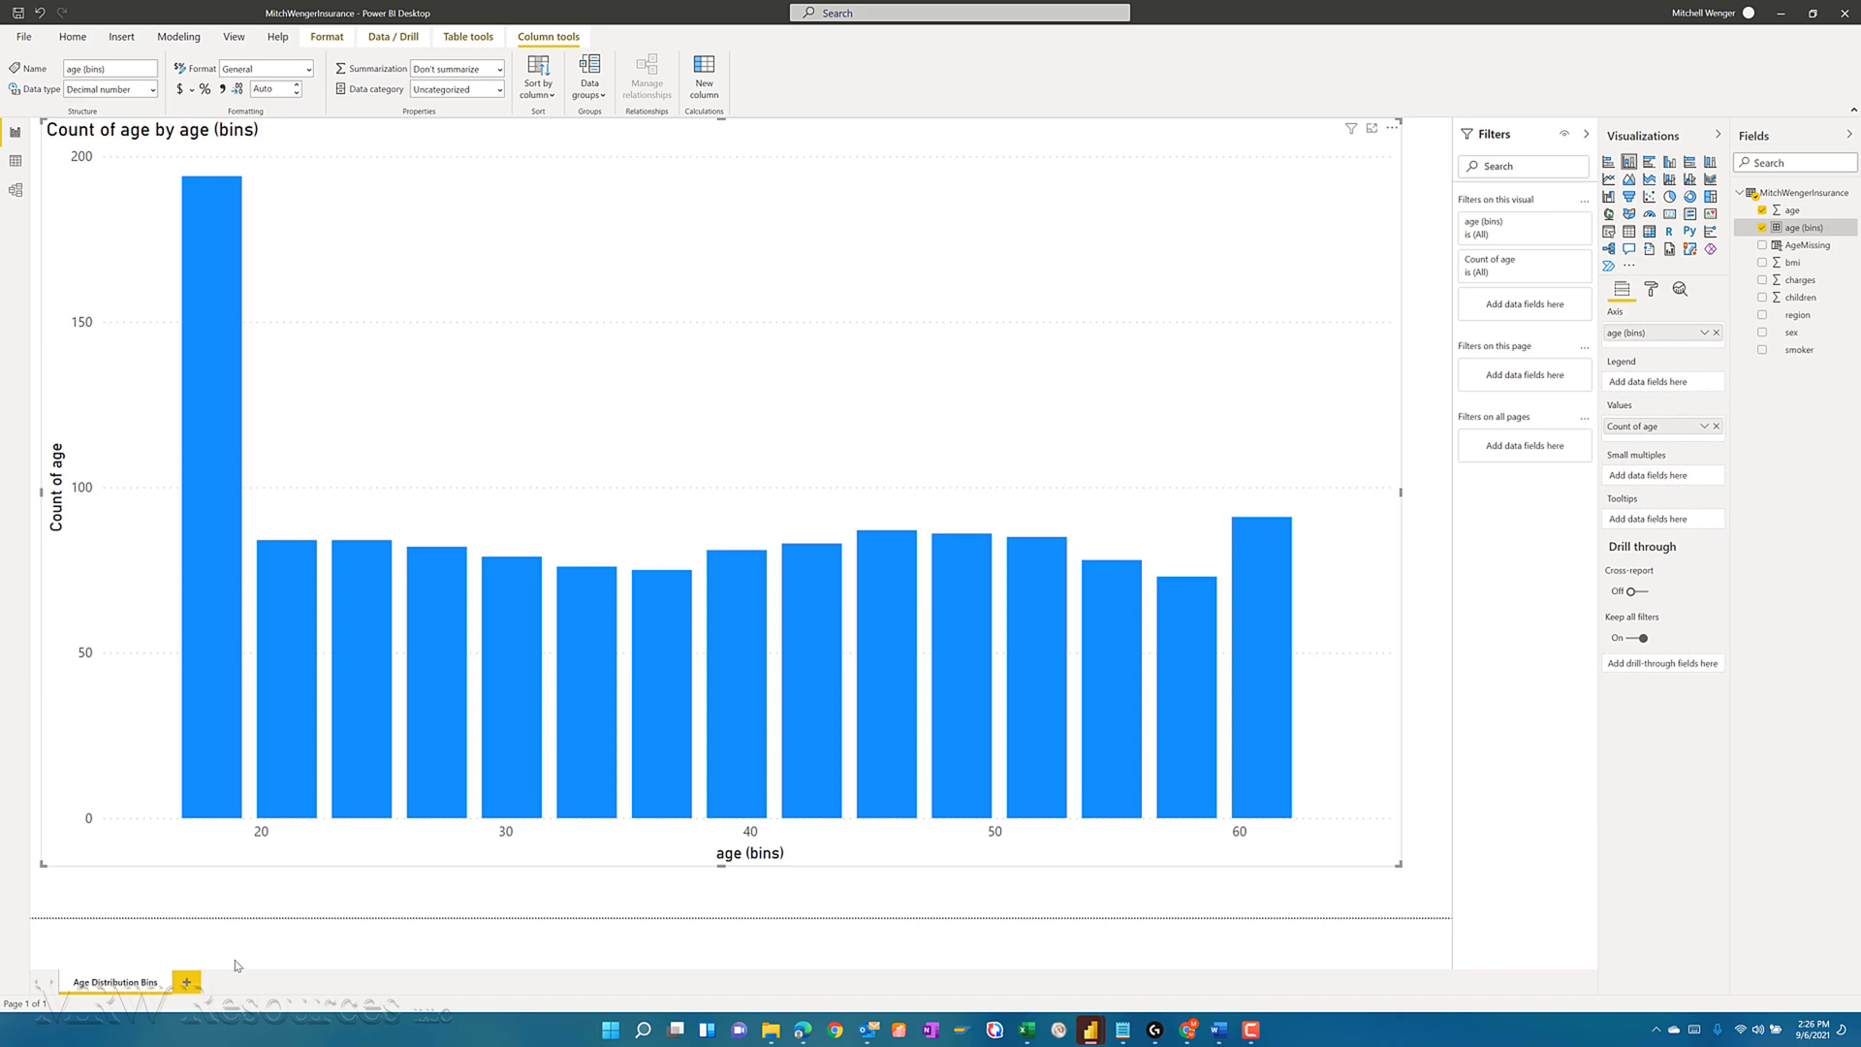
click(185, 983)
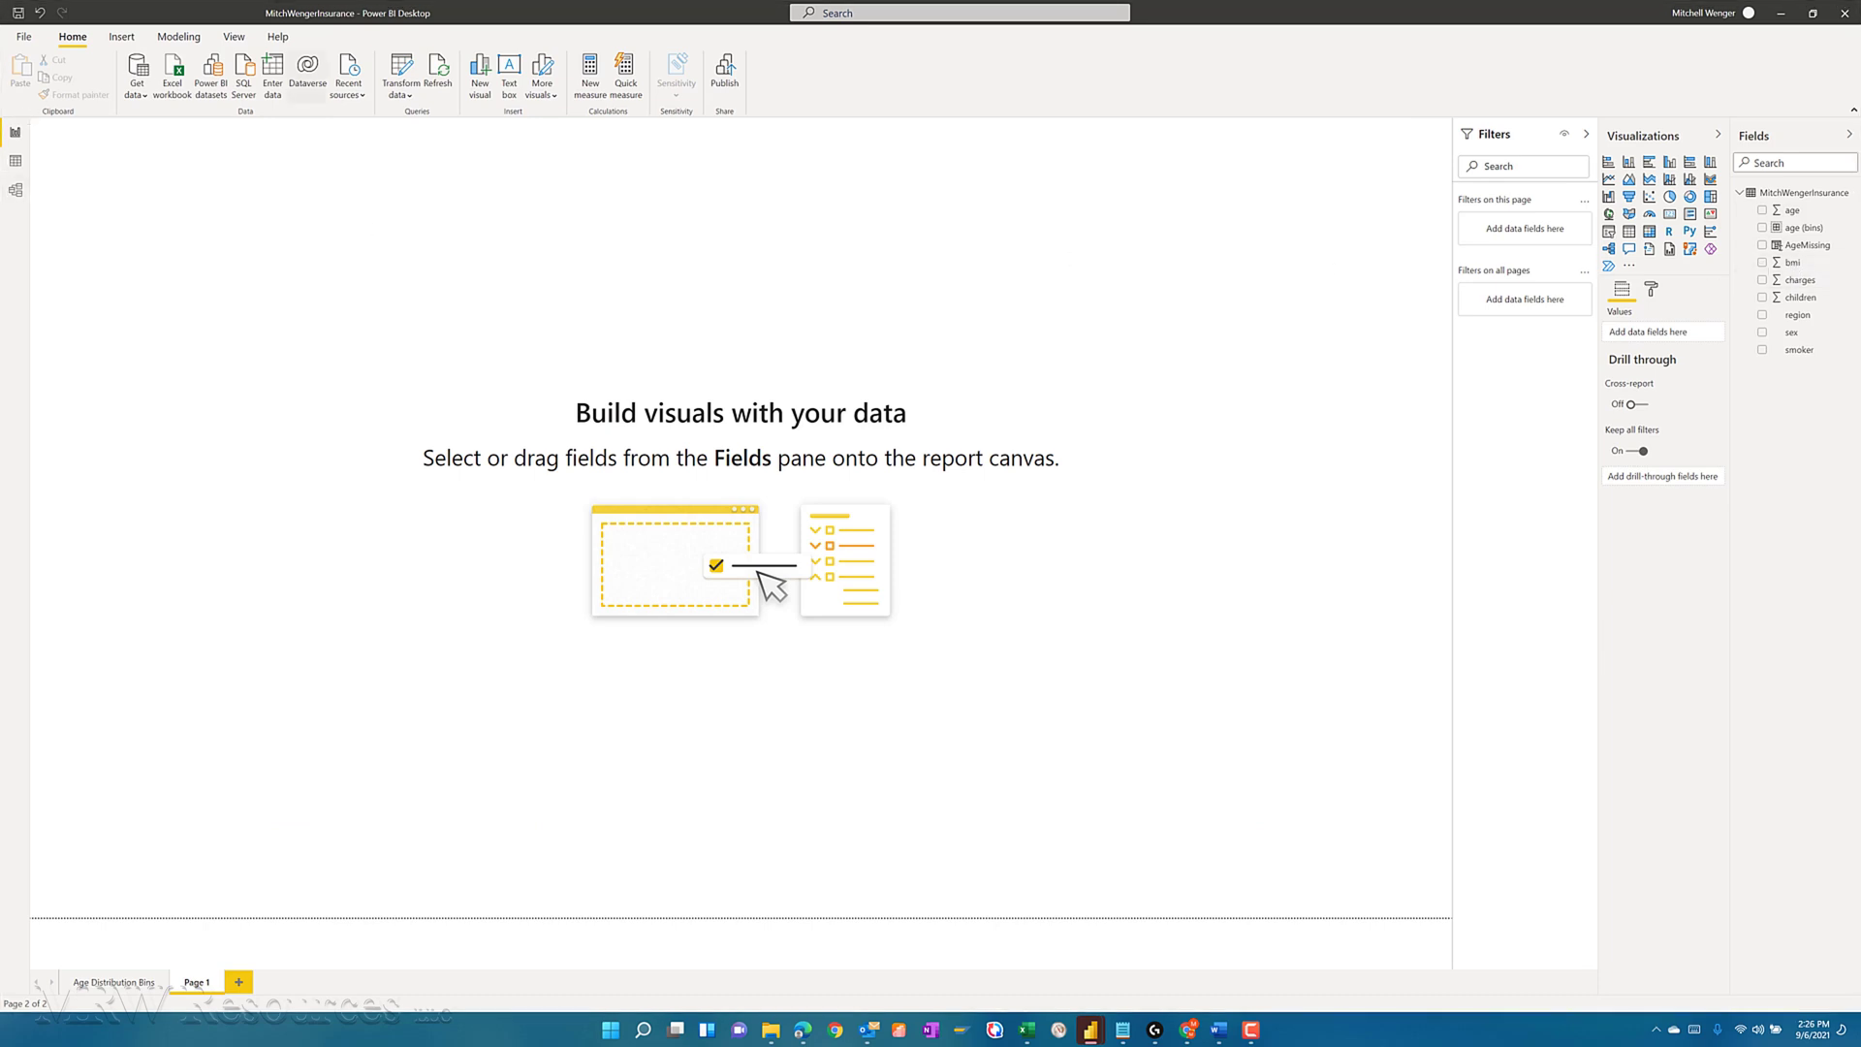
Add a canvas-filling column chart of Count of bmi with bmi on the axis.
click(1629, 163)
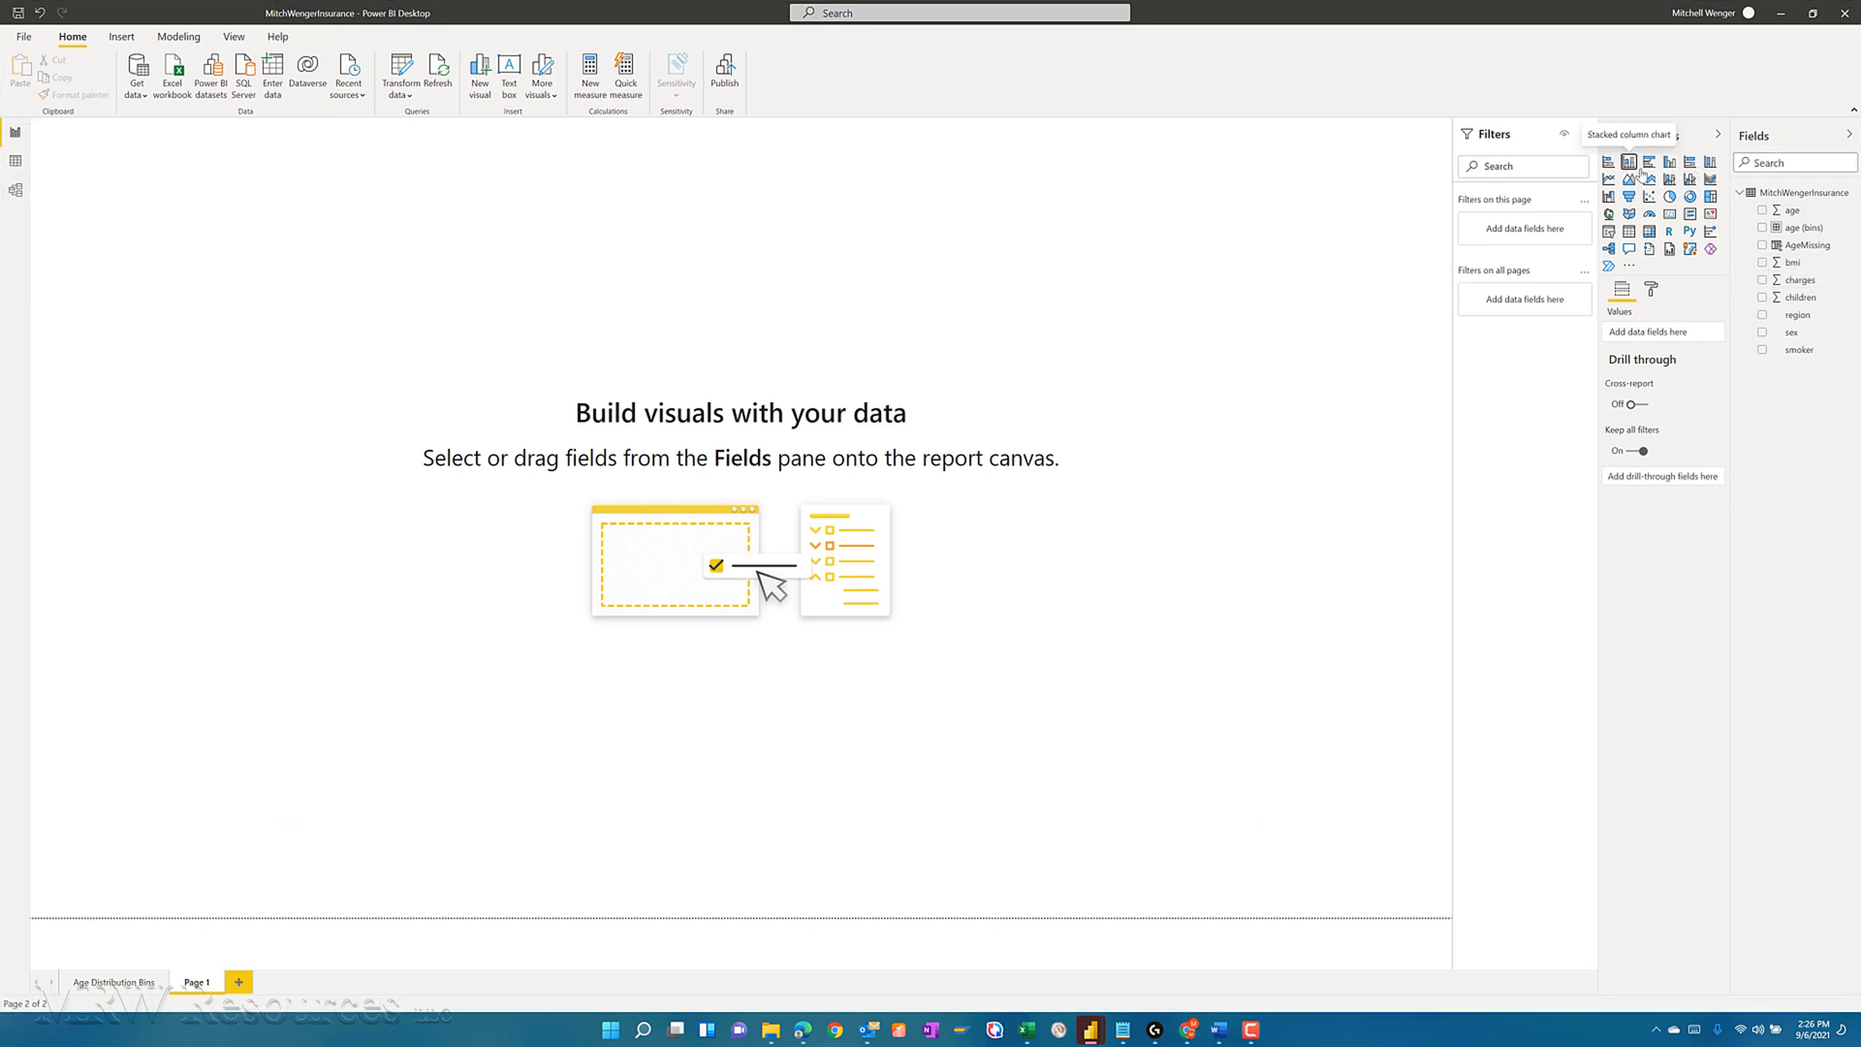
click(1763, 262)
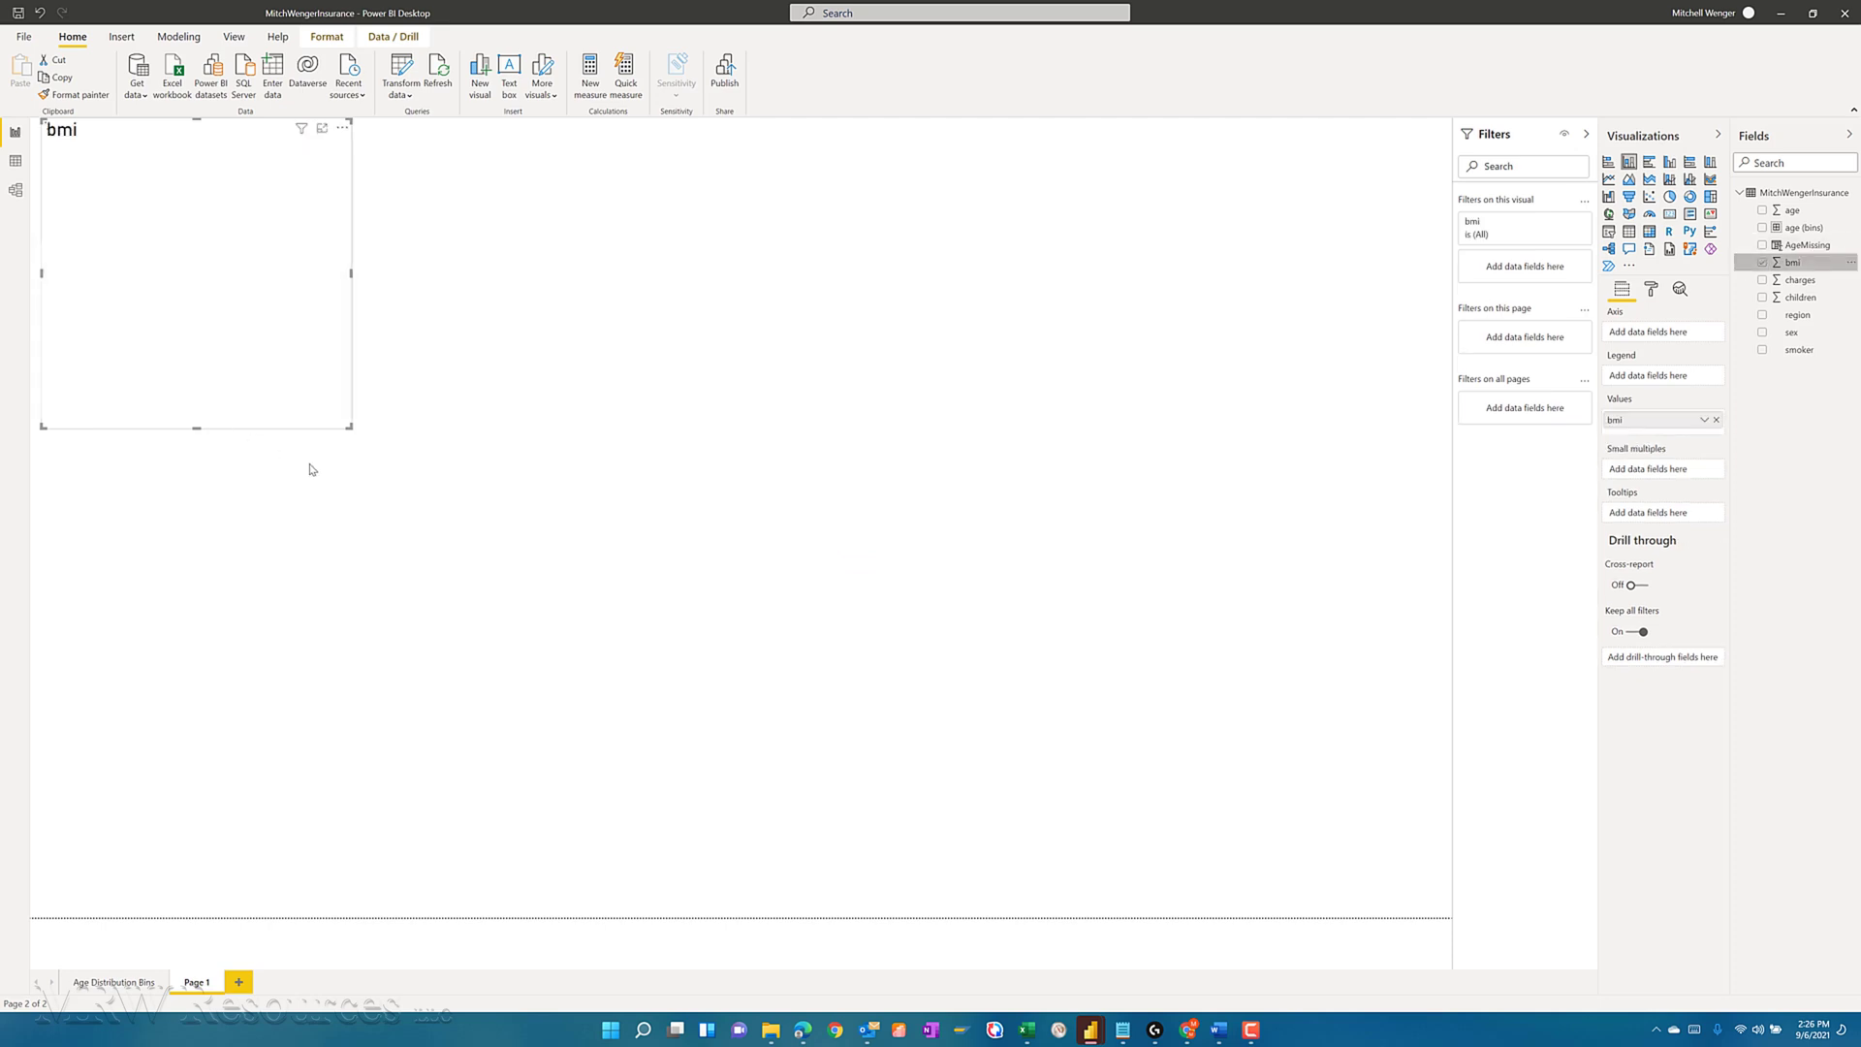
drag(349, 425, 1415, 887)
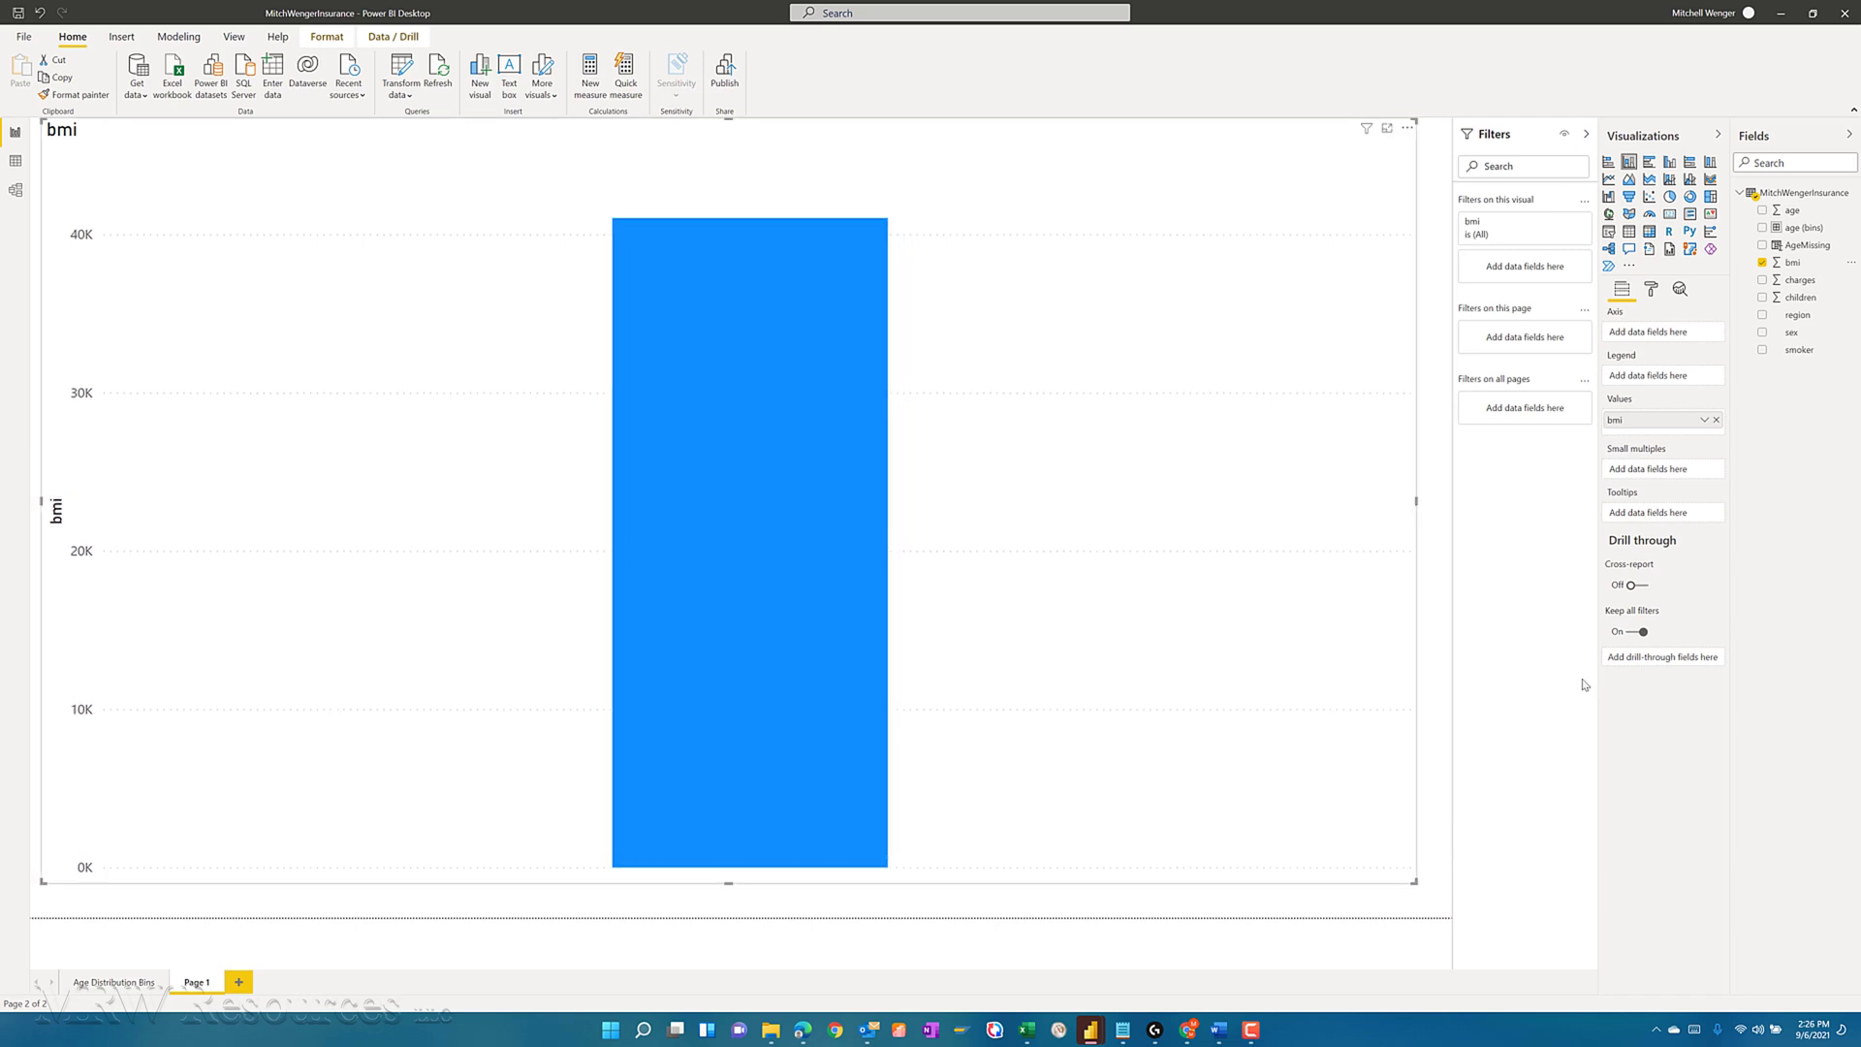
click(1702, 420)
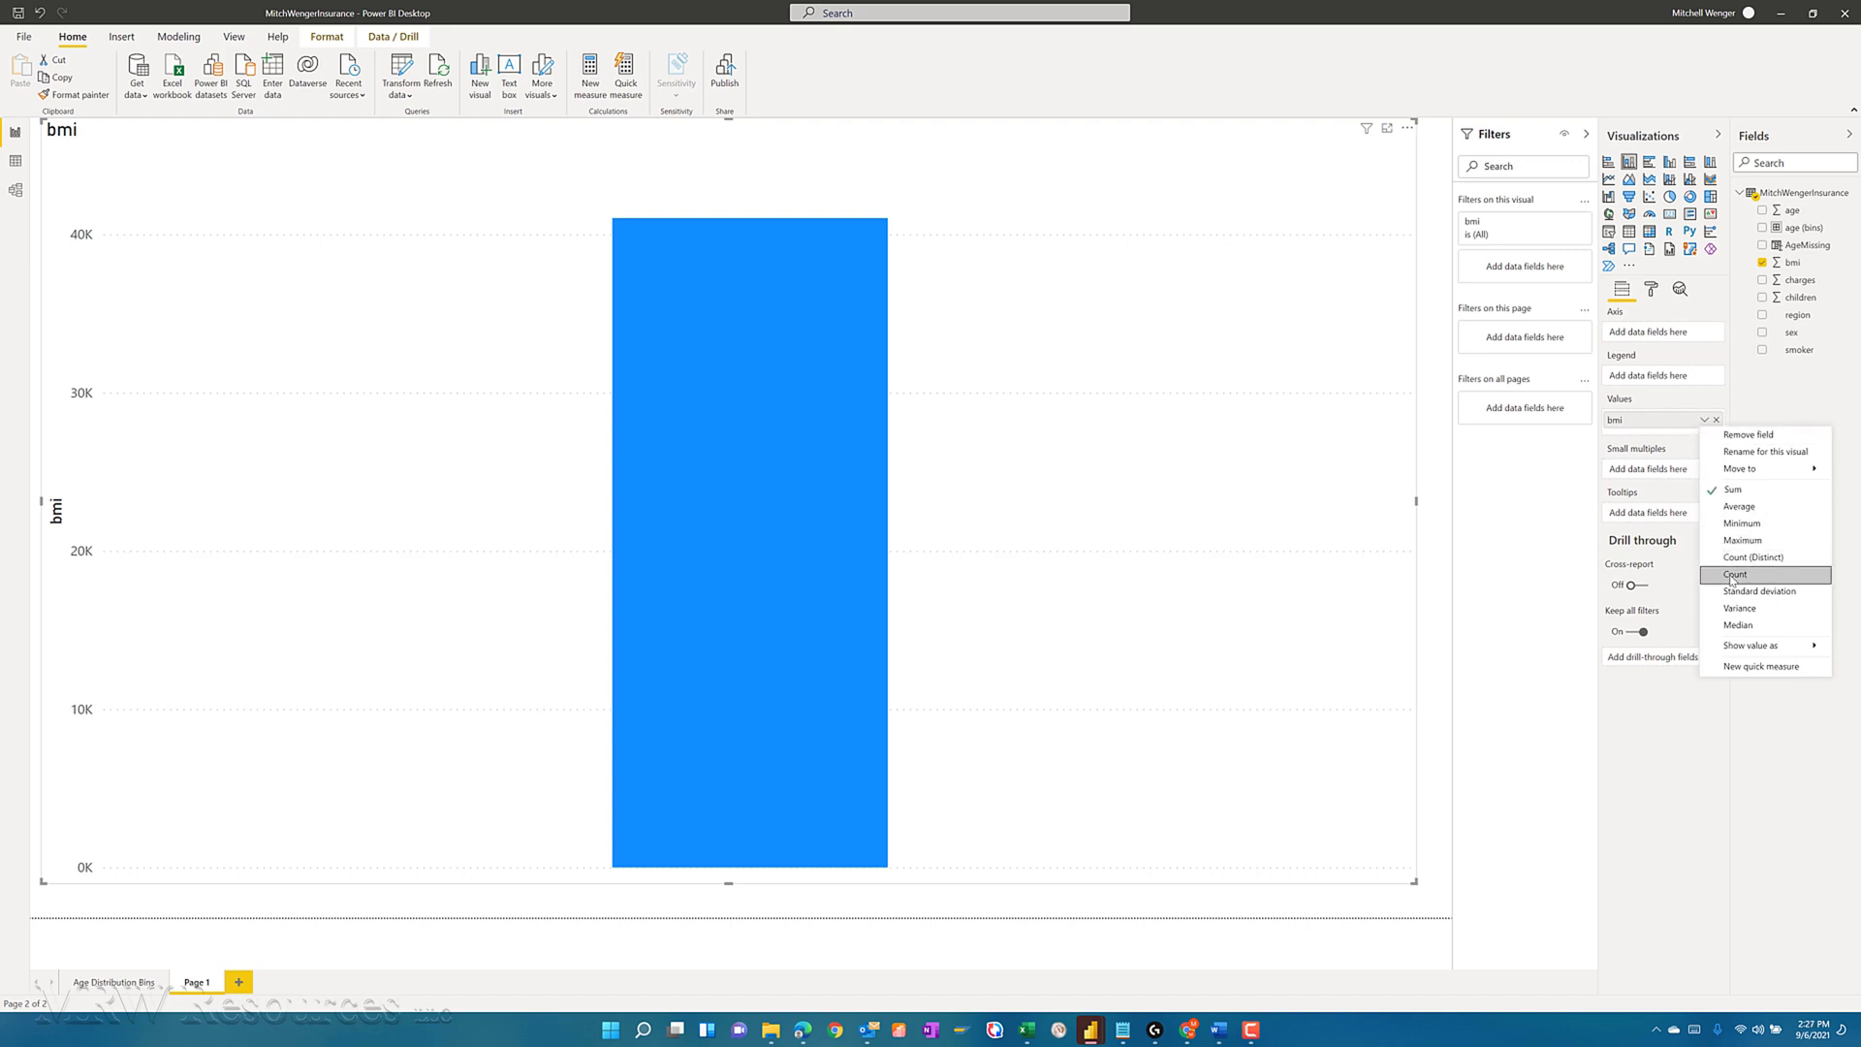
click(1743, 628)
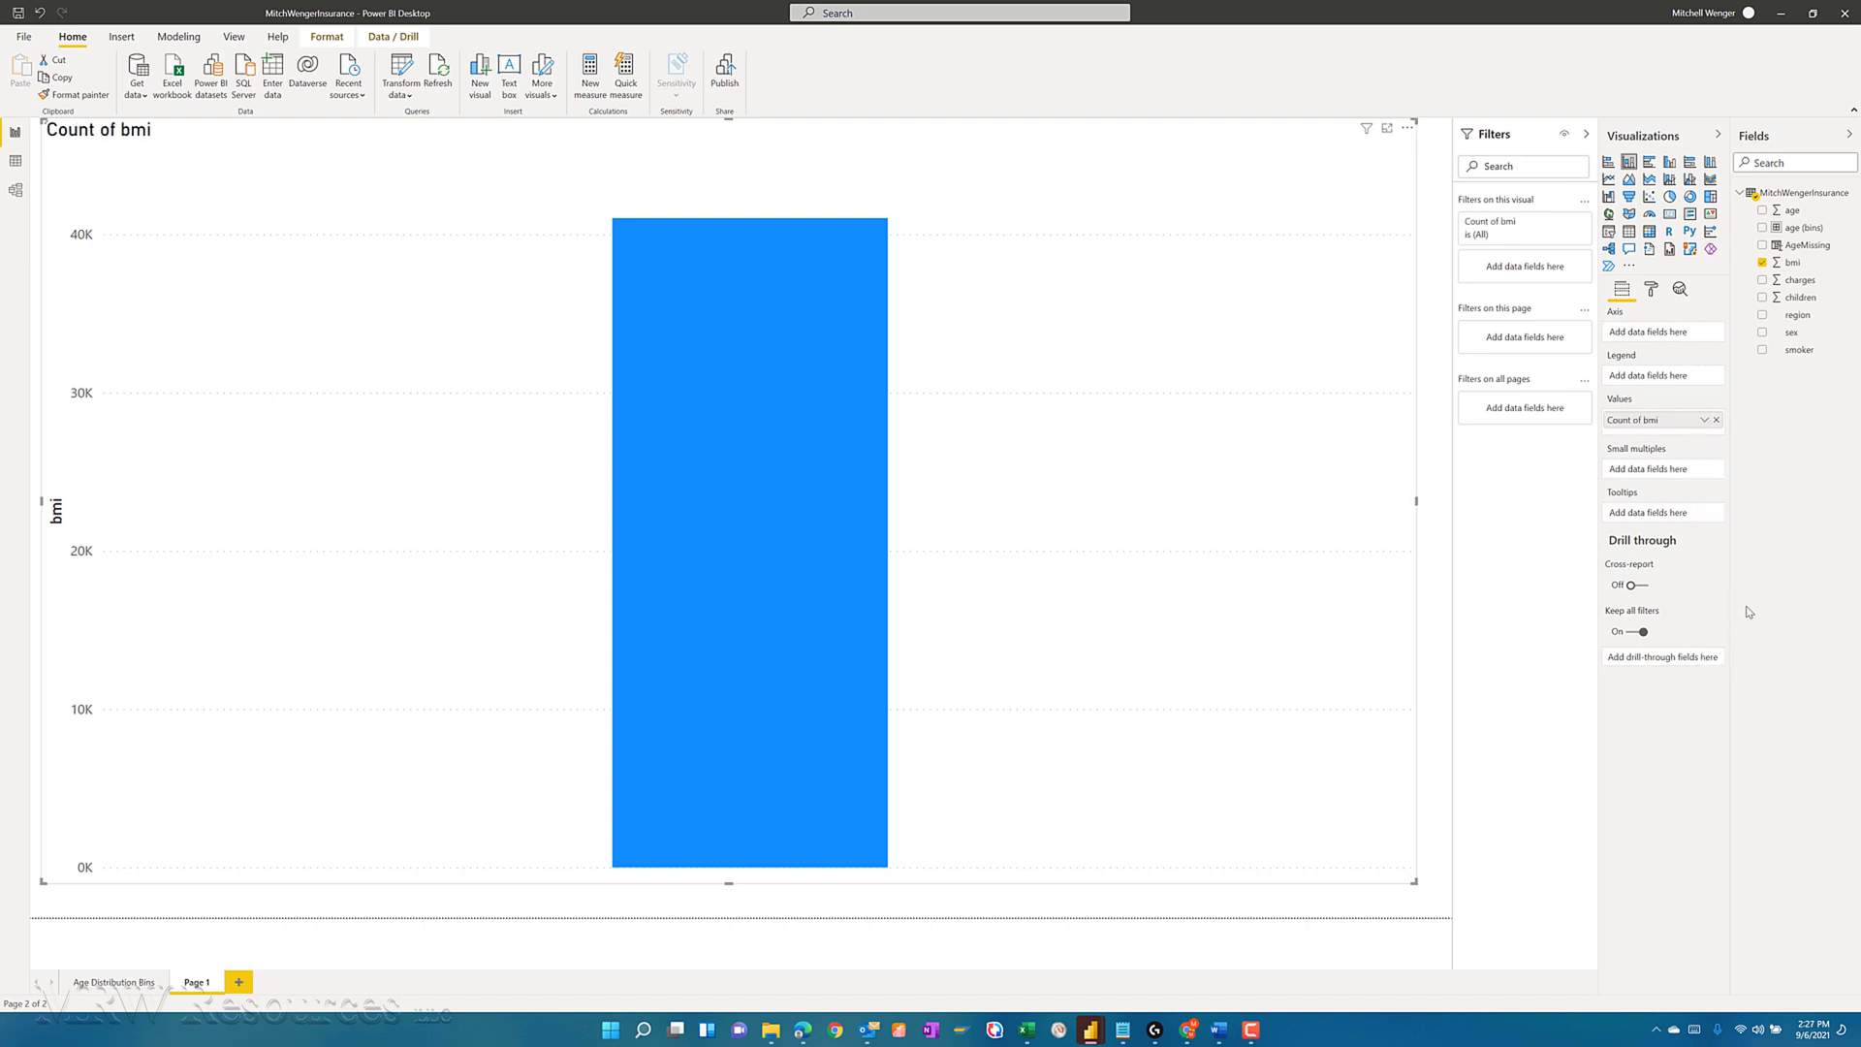
drag(1793, 263, 1646, 337)
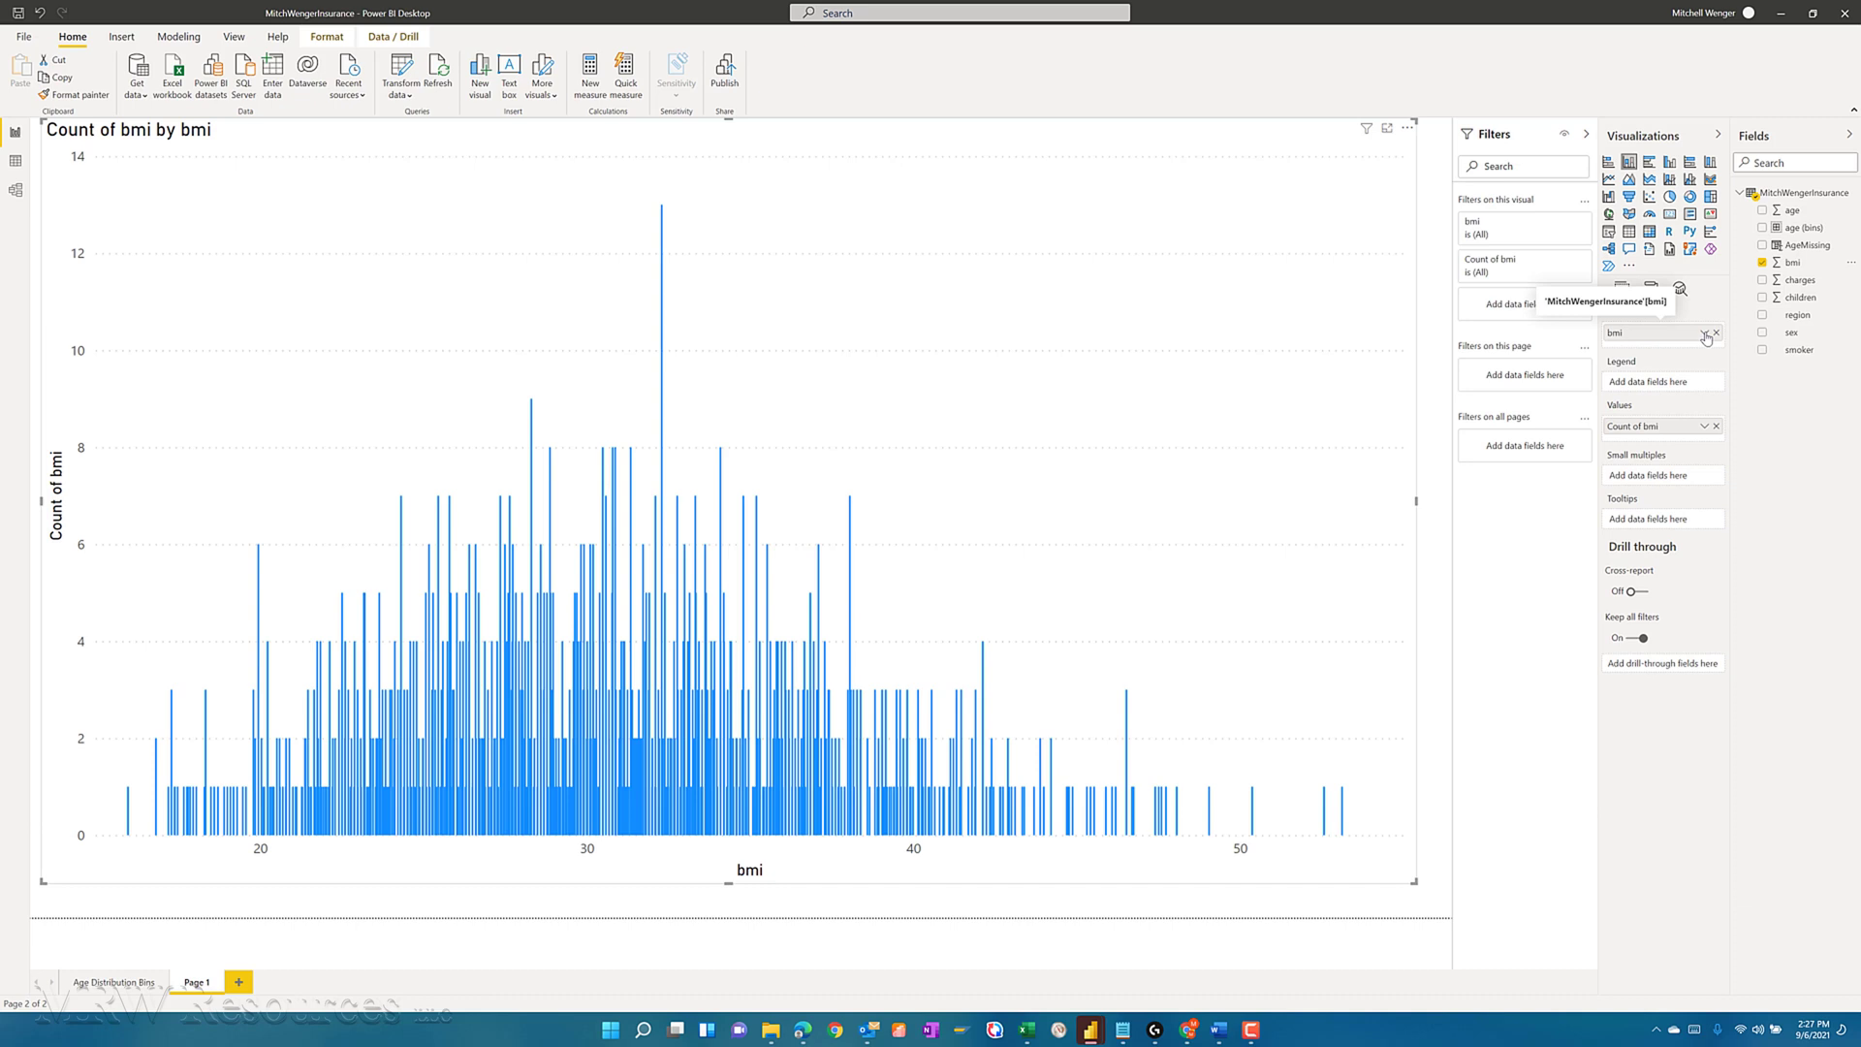
click(1705, 333)
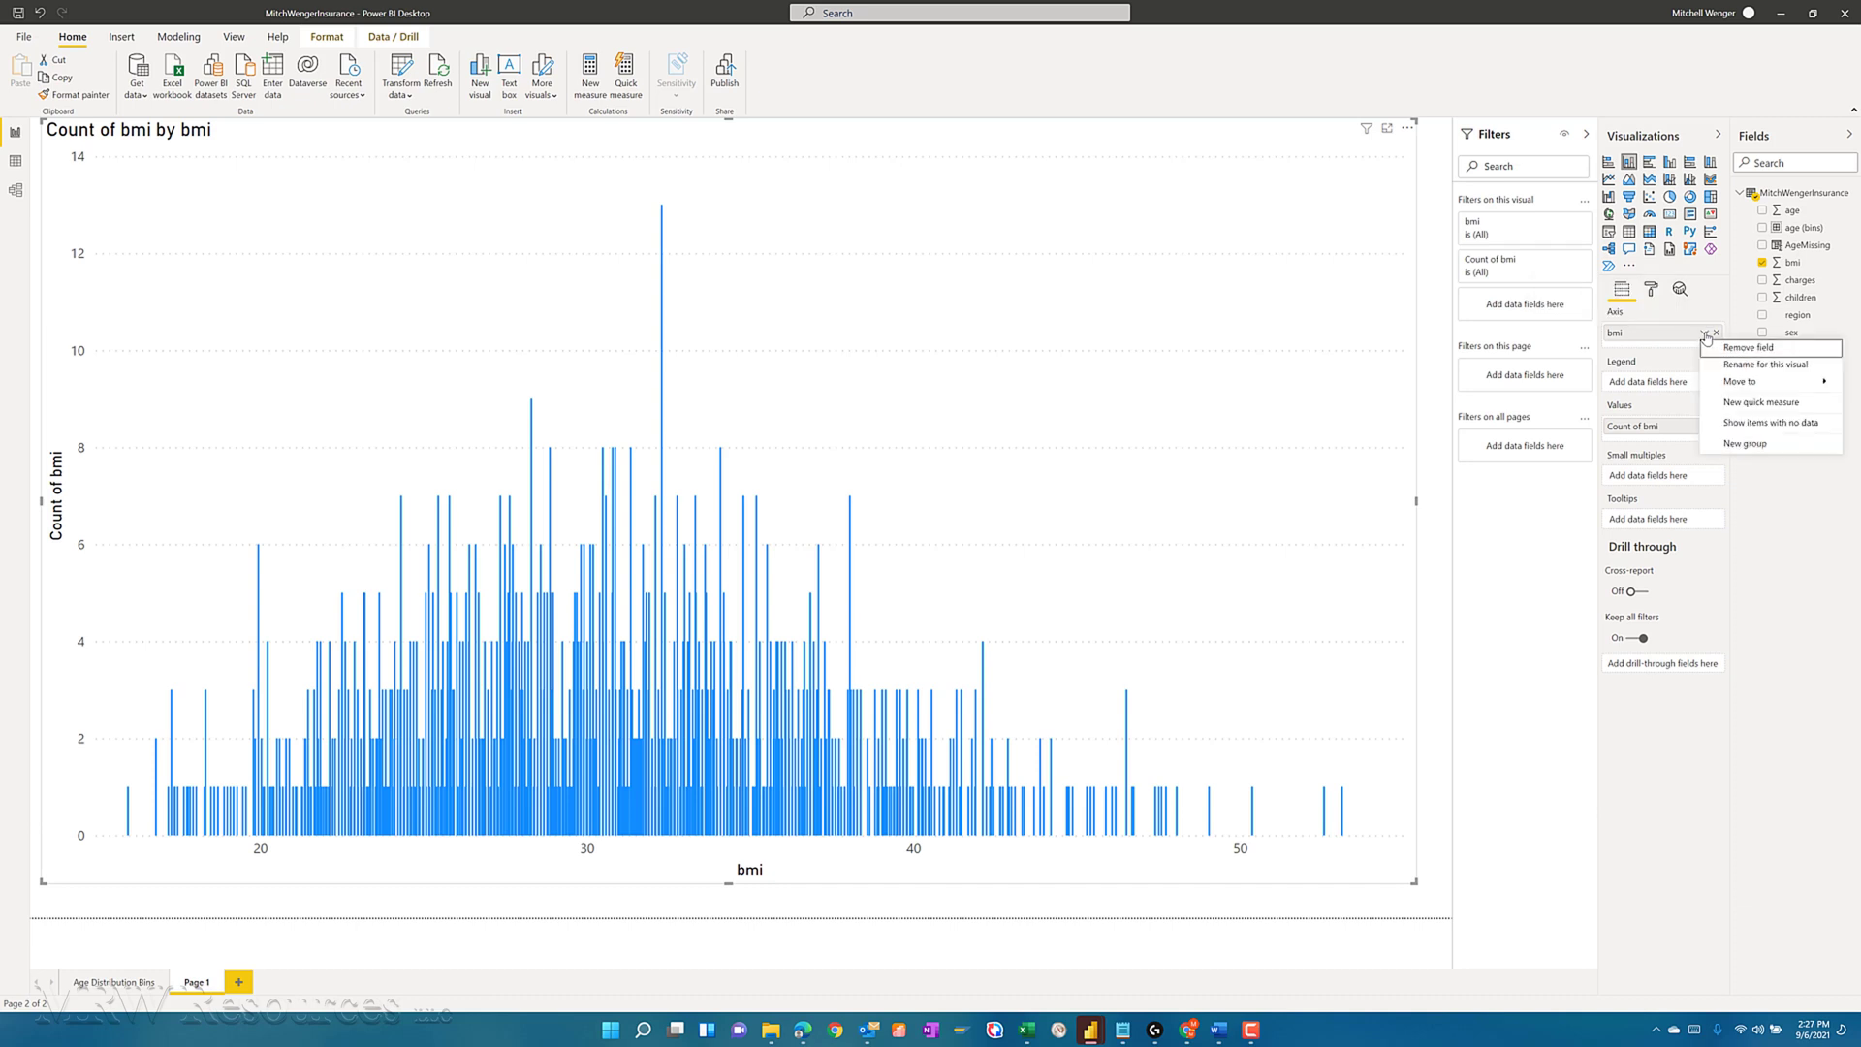
Group the bmi axis field into equal bins using the Number of bins type.
key(Escape)
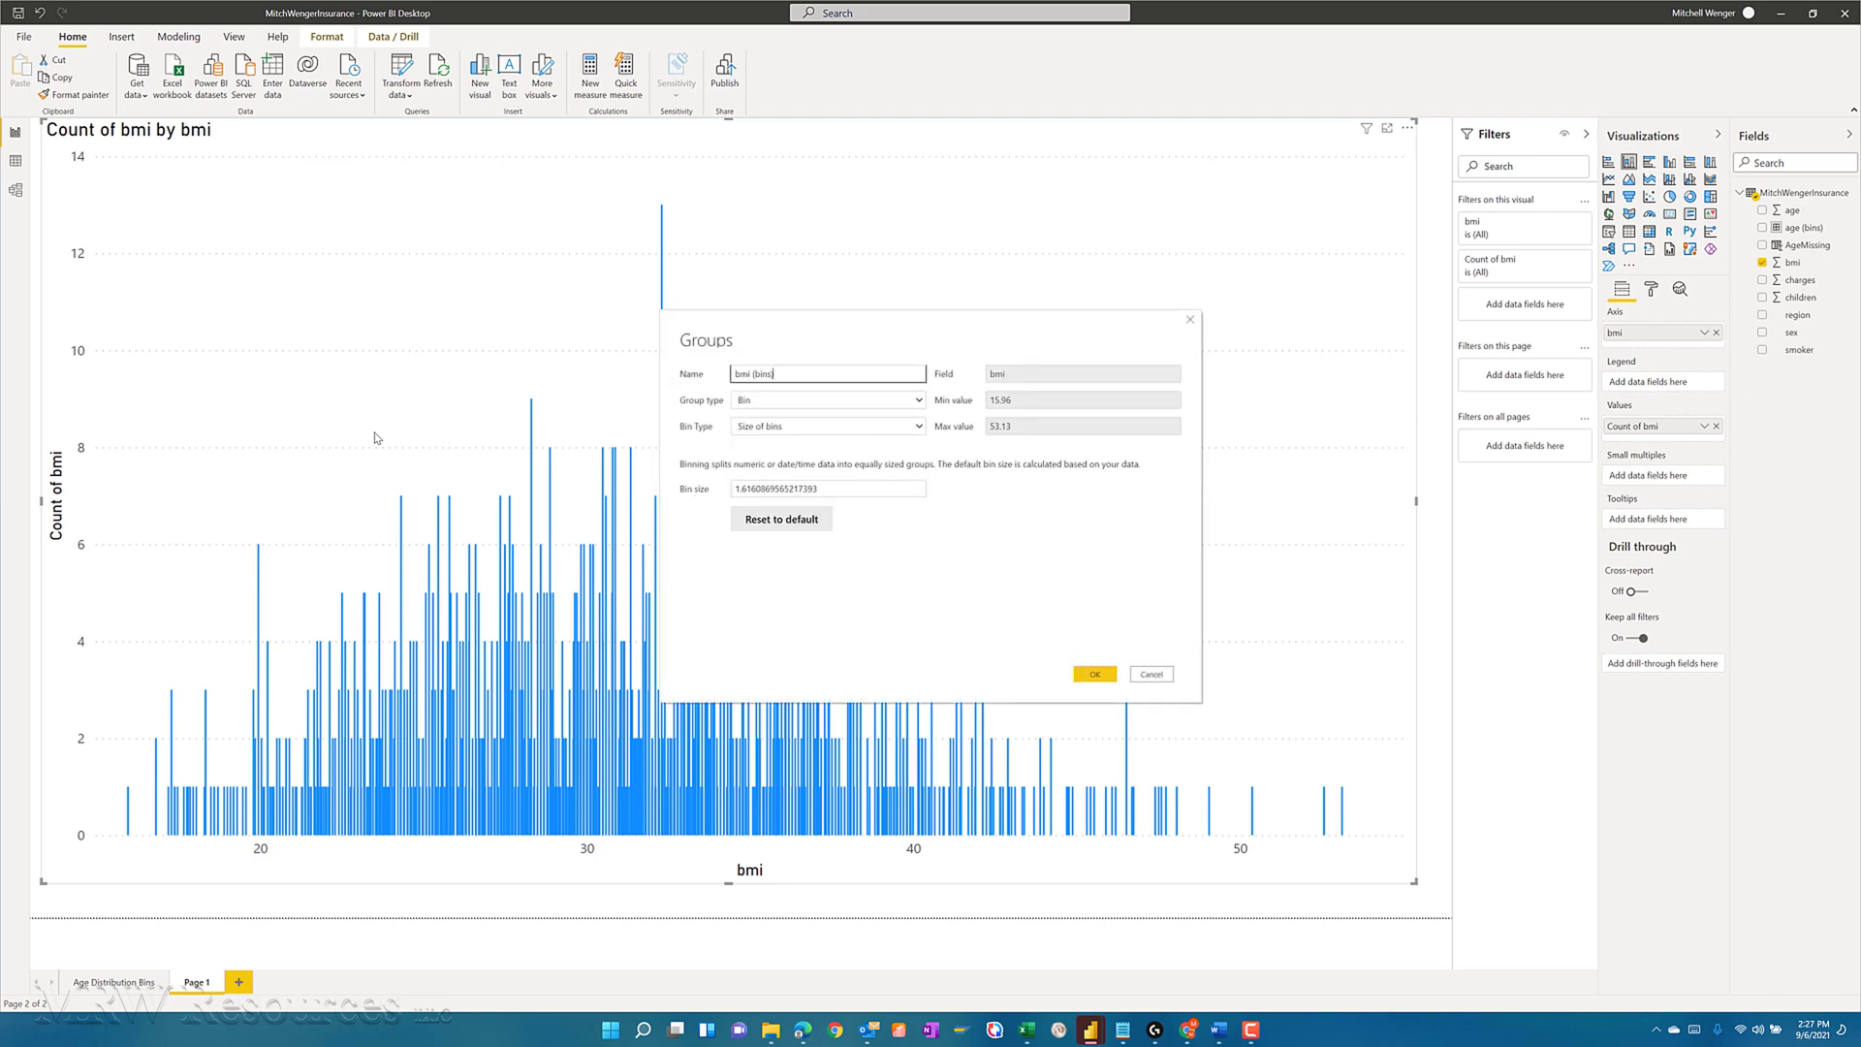
click(779, 427)
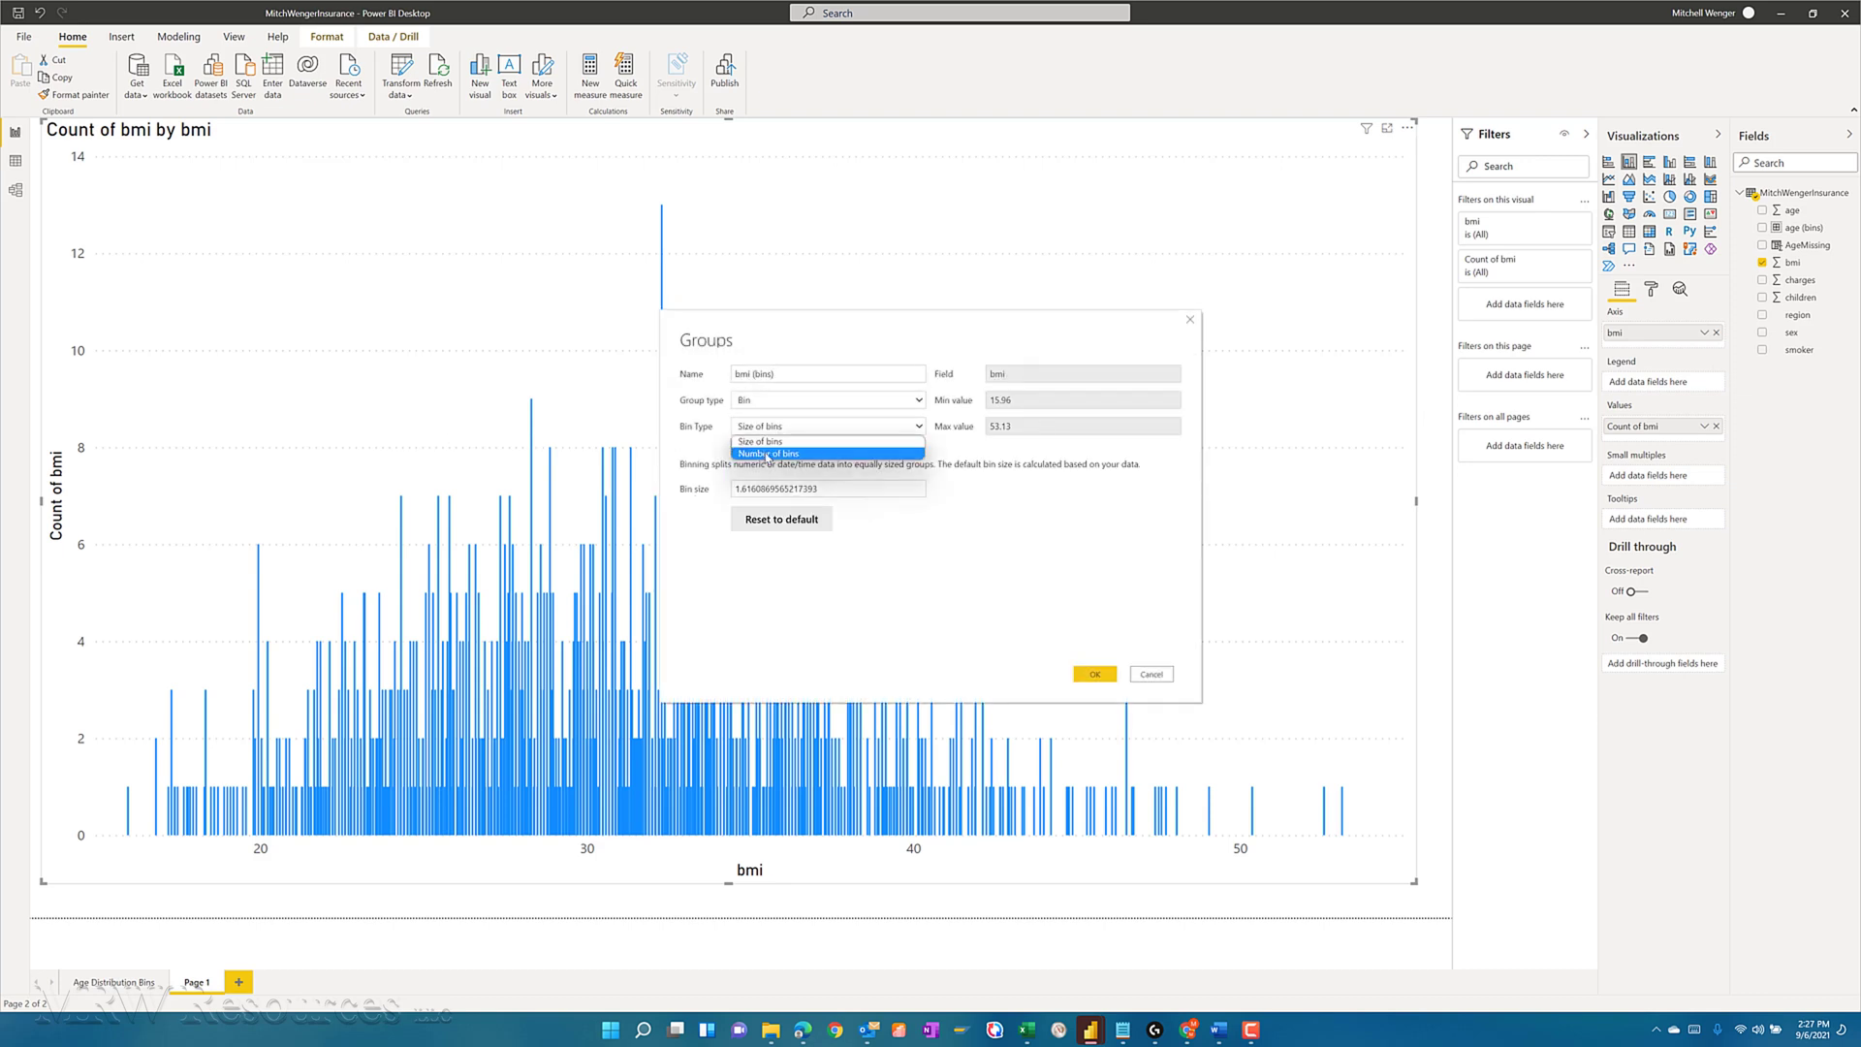
click(767, 454)
click(771, 488)
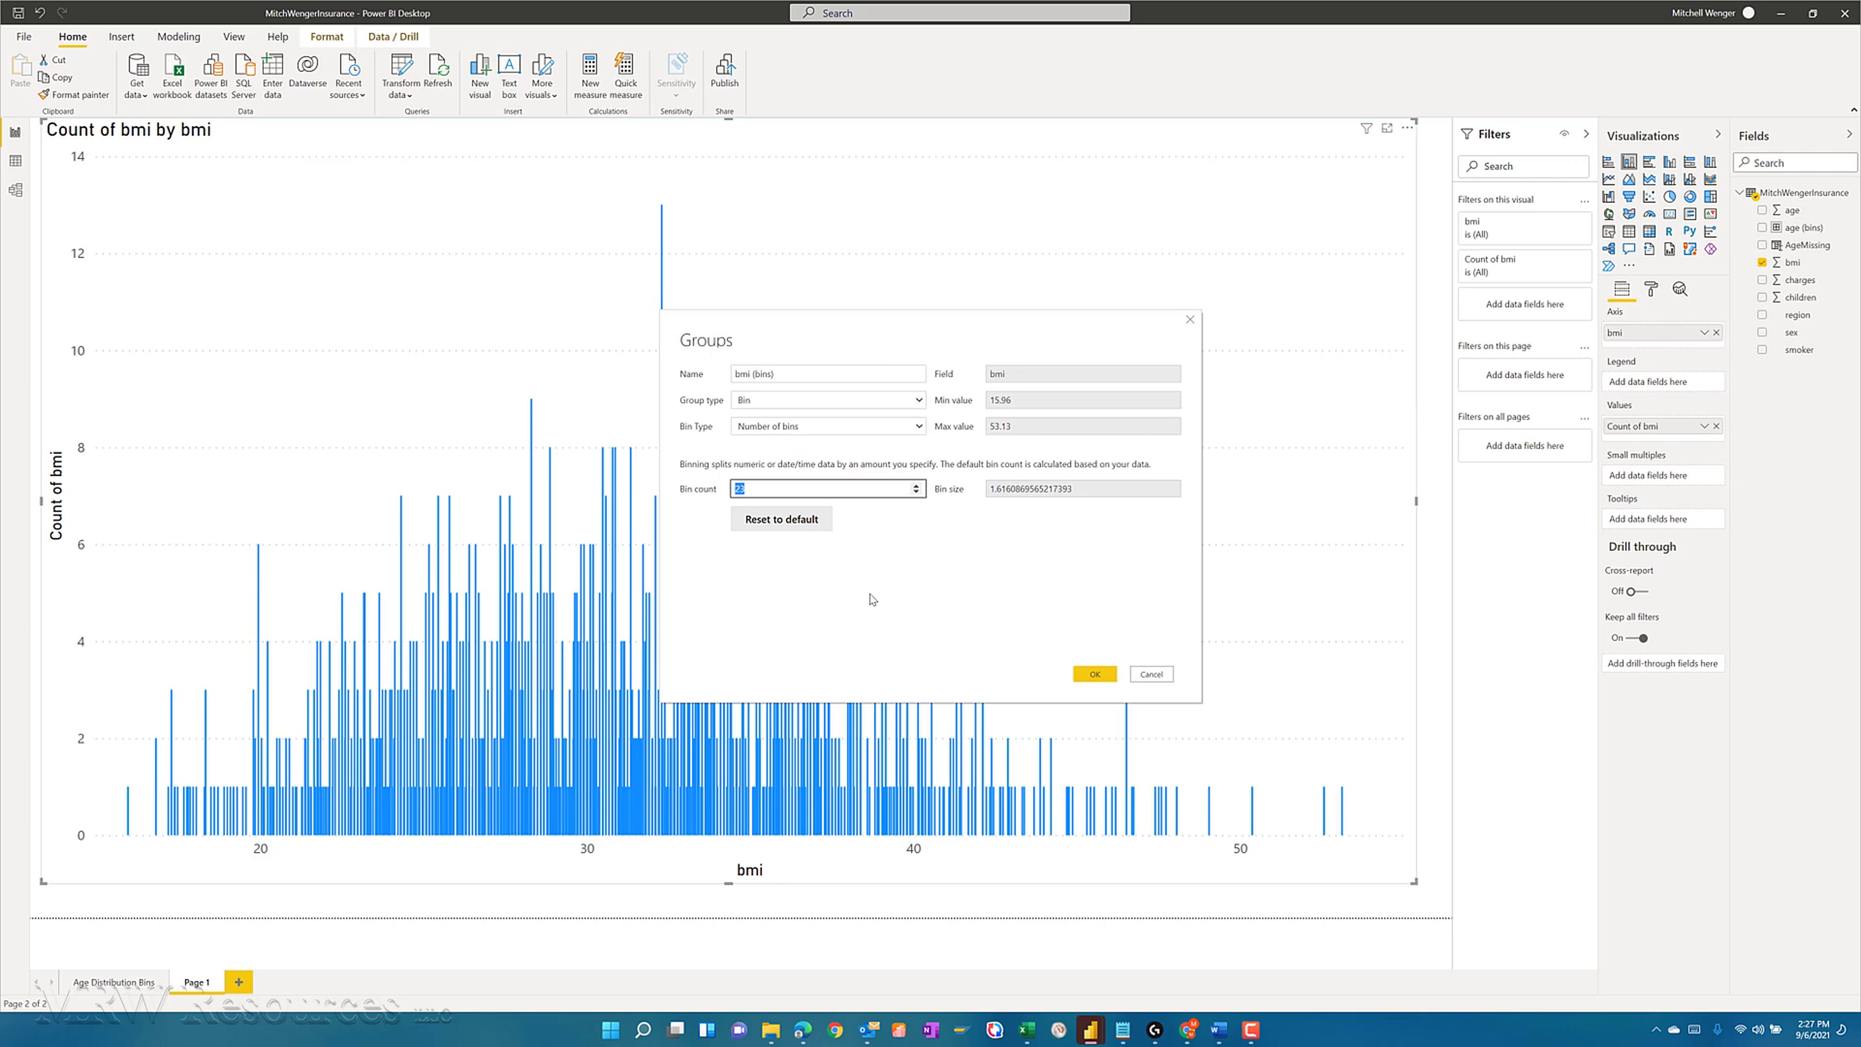
click(1094, 674)
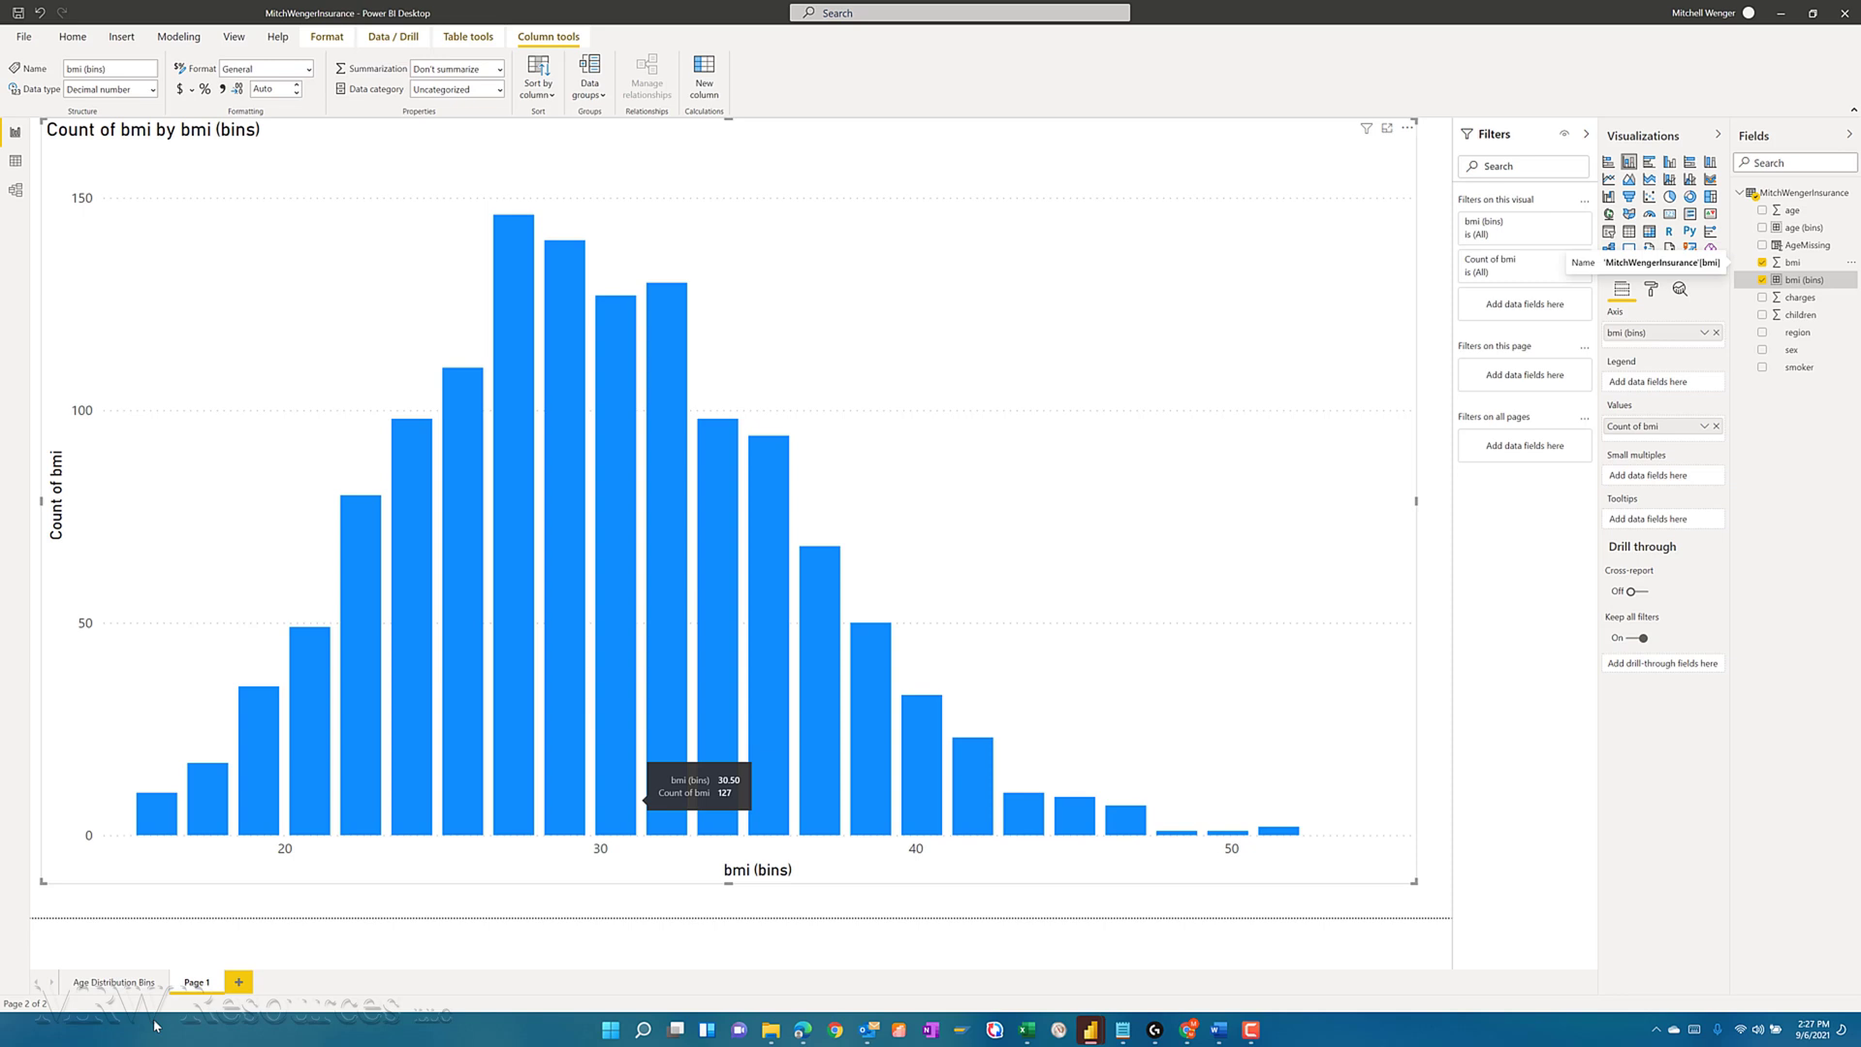
Rename the bmi chart's page to 'BMI Distribution Bins'.
double_click(197, 984)
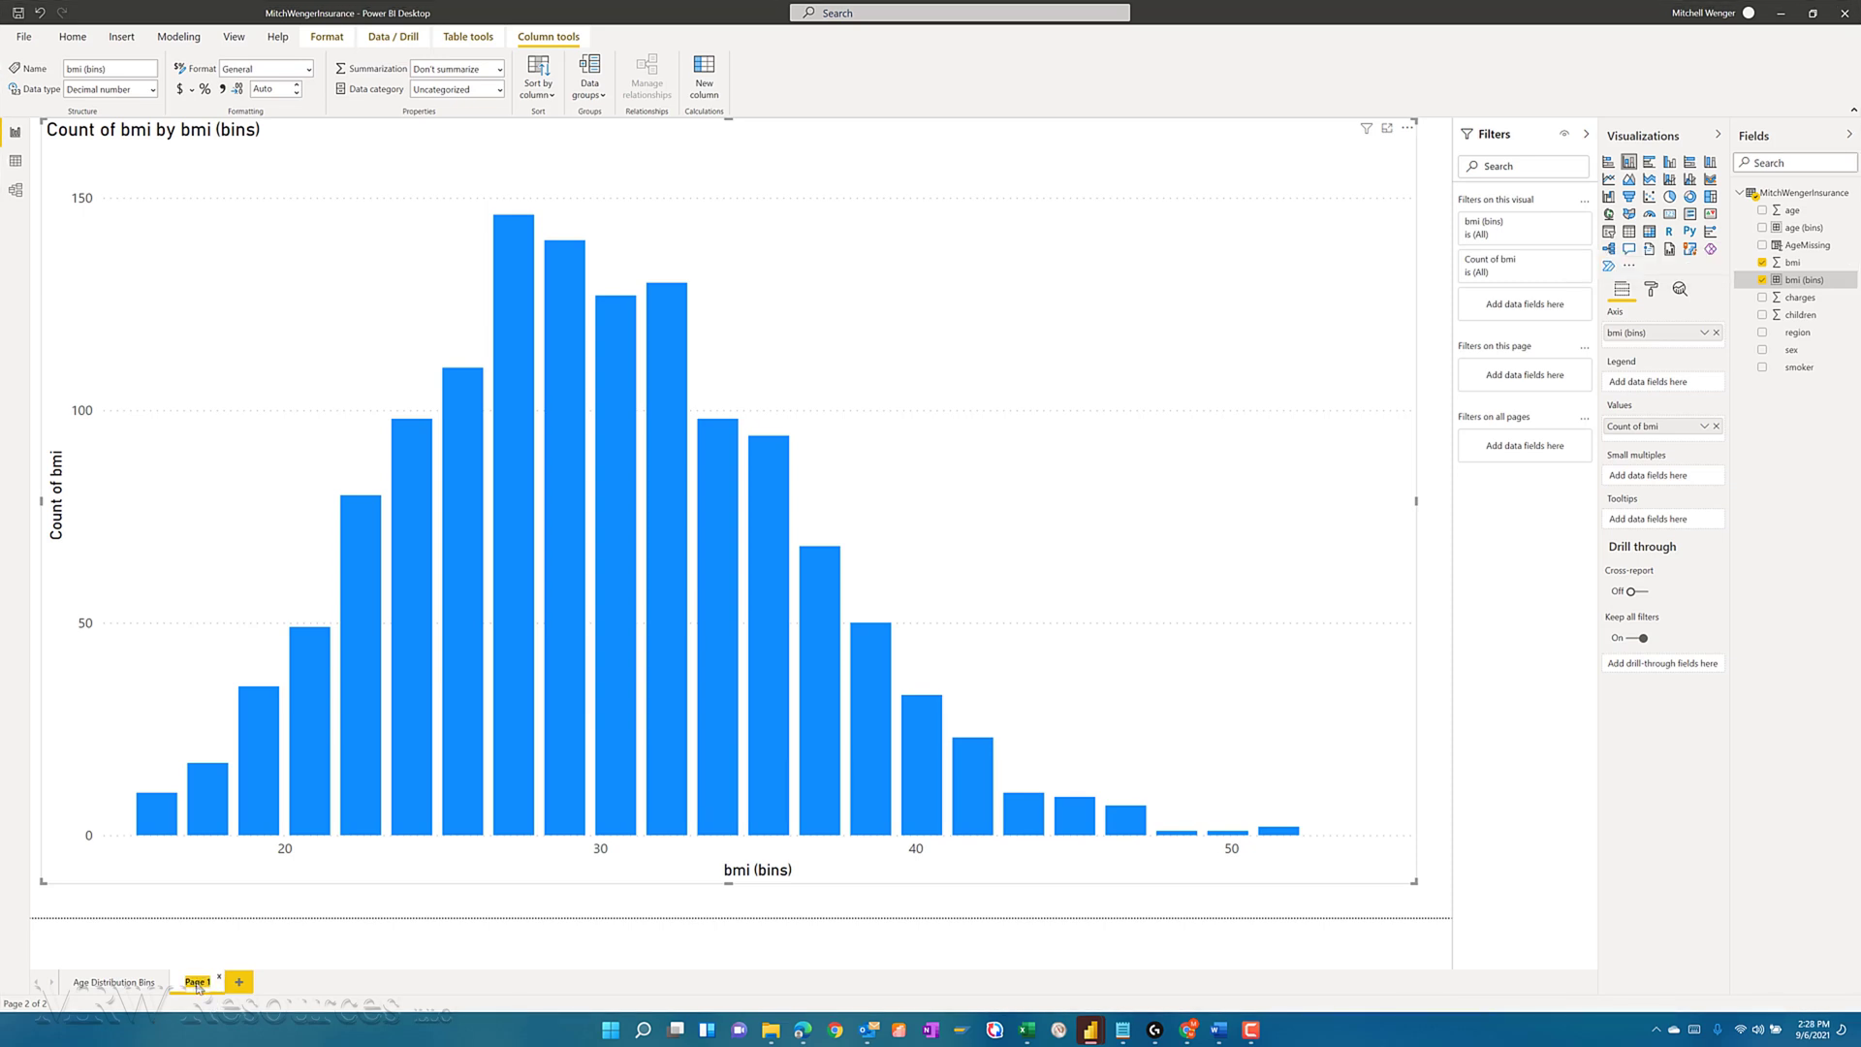
text(BMI De)
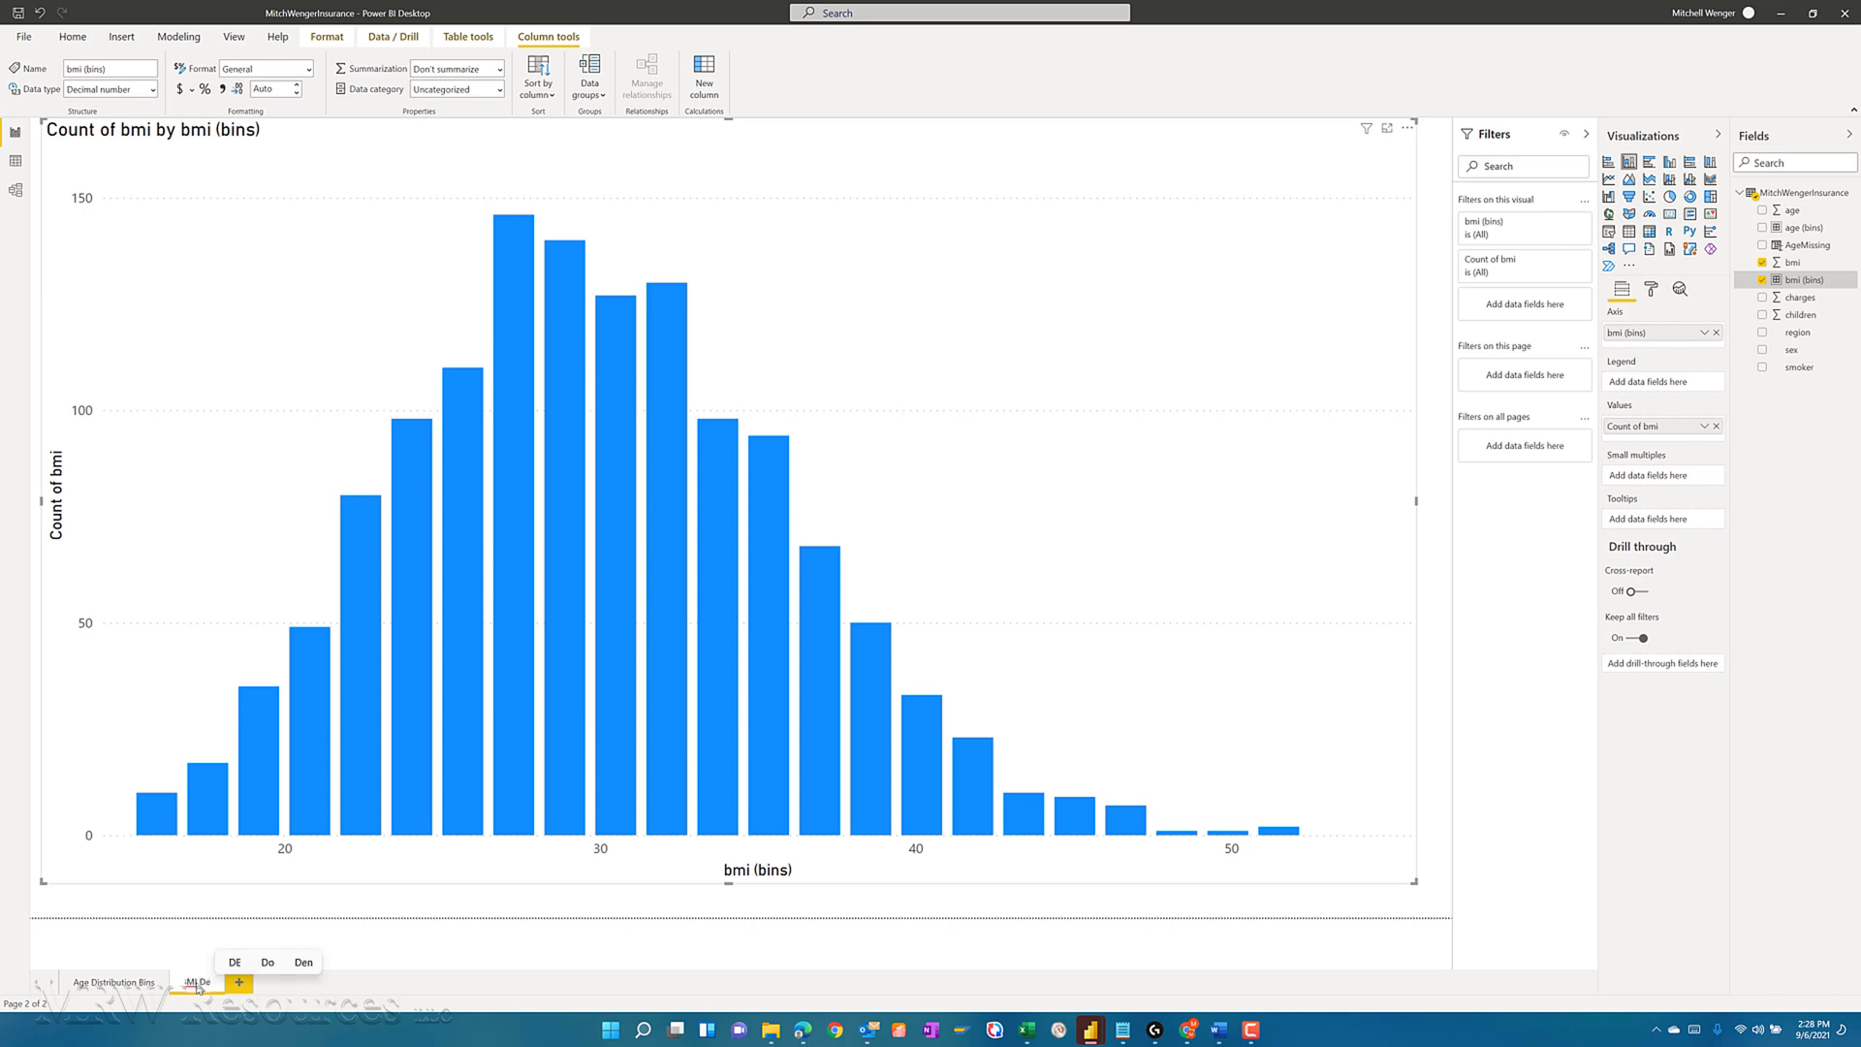
key(BackSpace)
text(istribution B)
text(ins)
key(Return)
On a new page, add a full-size chart of Count of children with children on the axis.
click(300, 982)
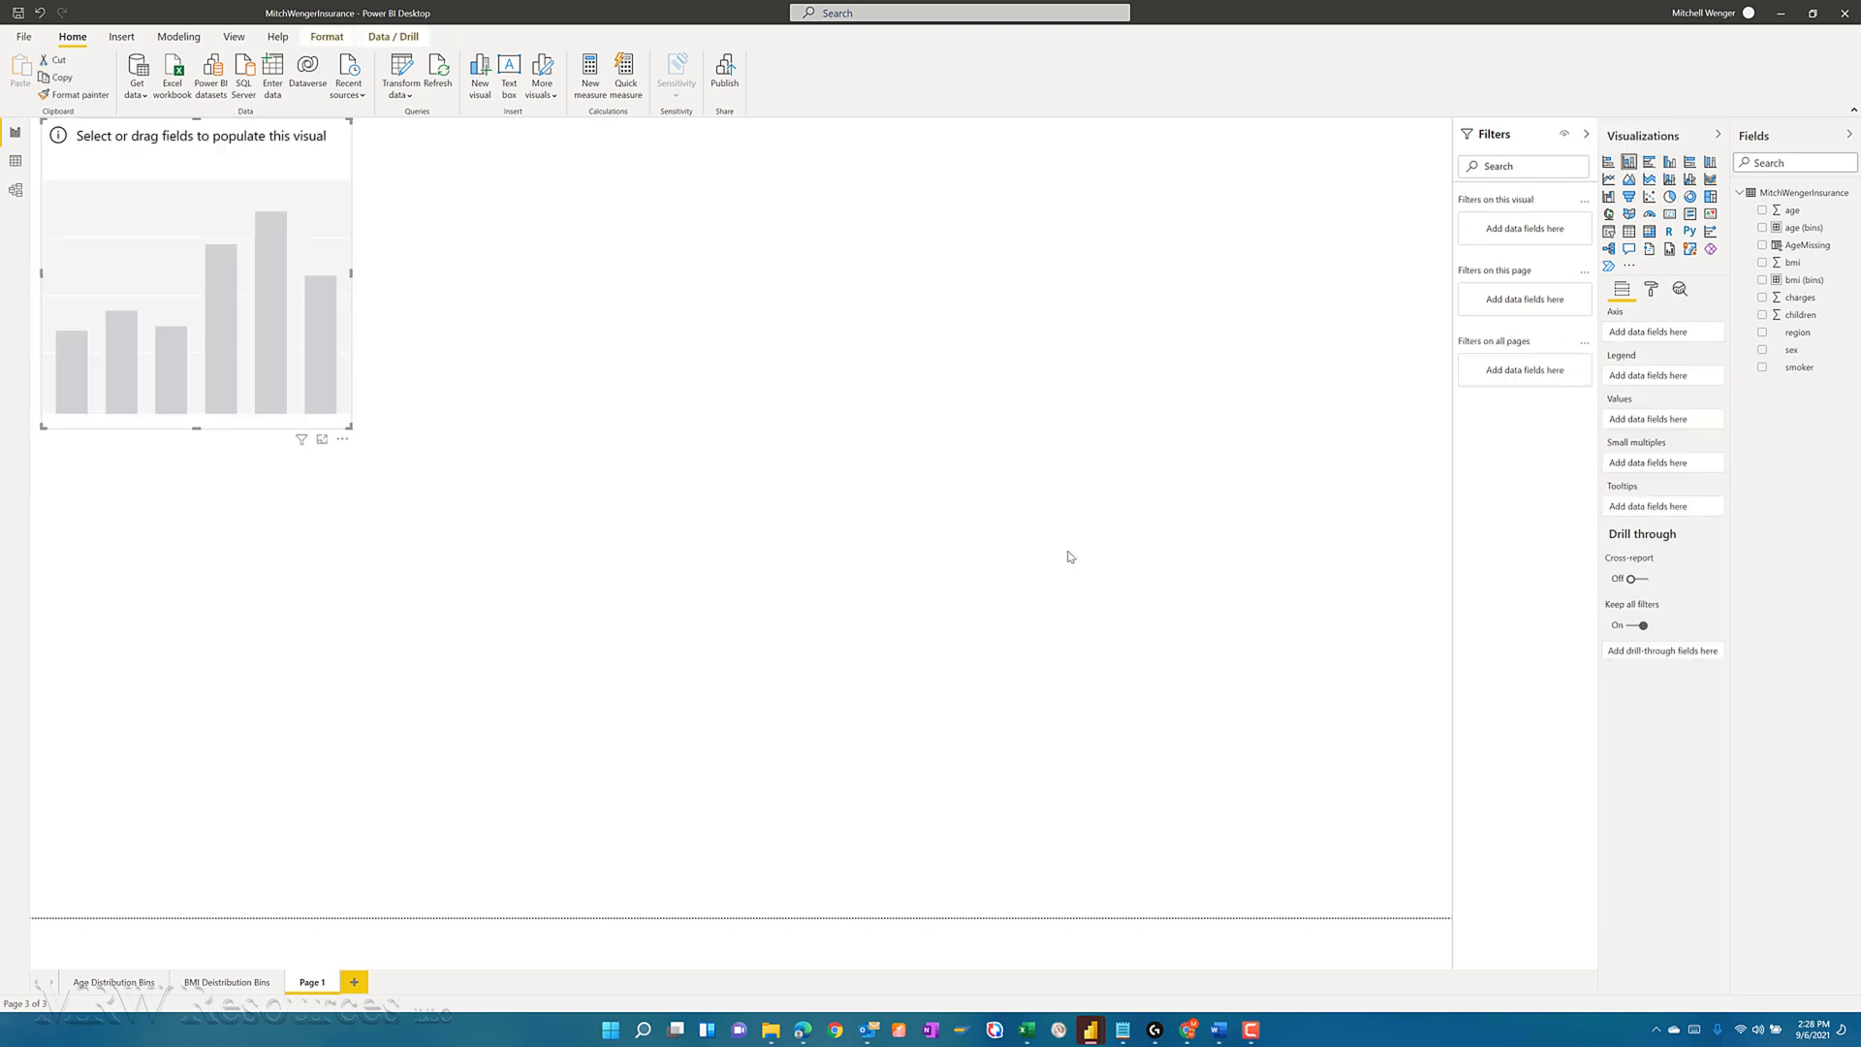
click(1762, 316)
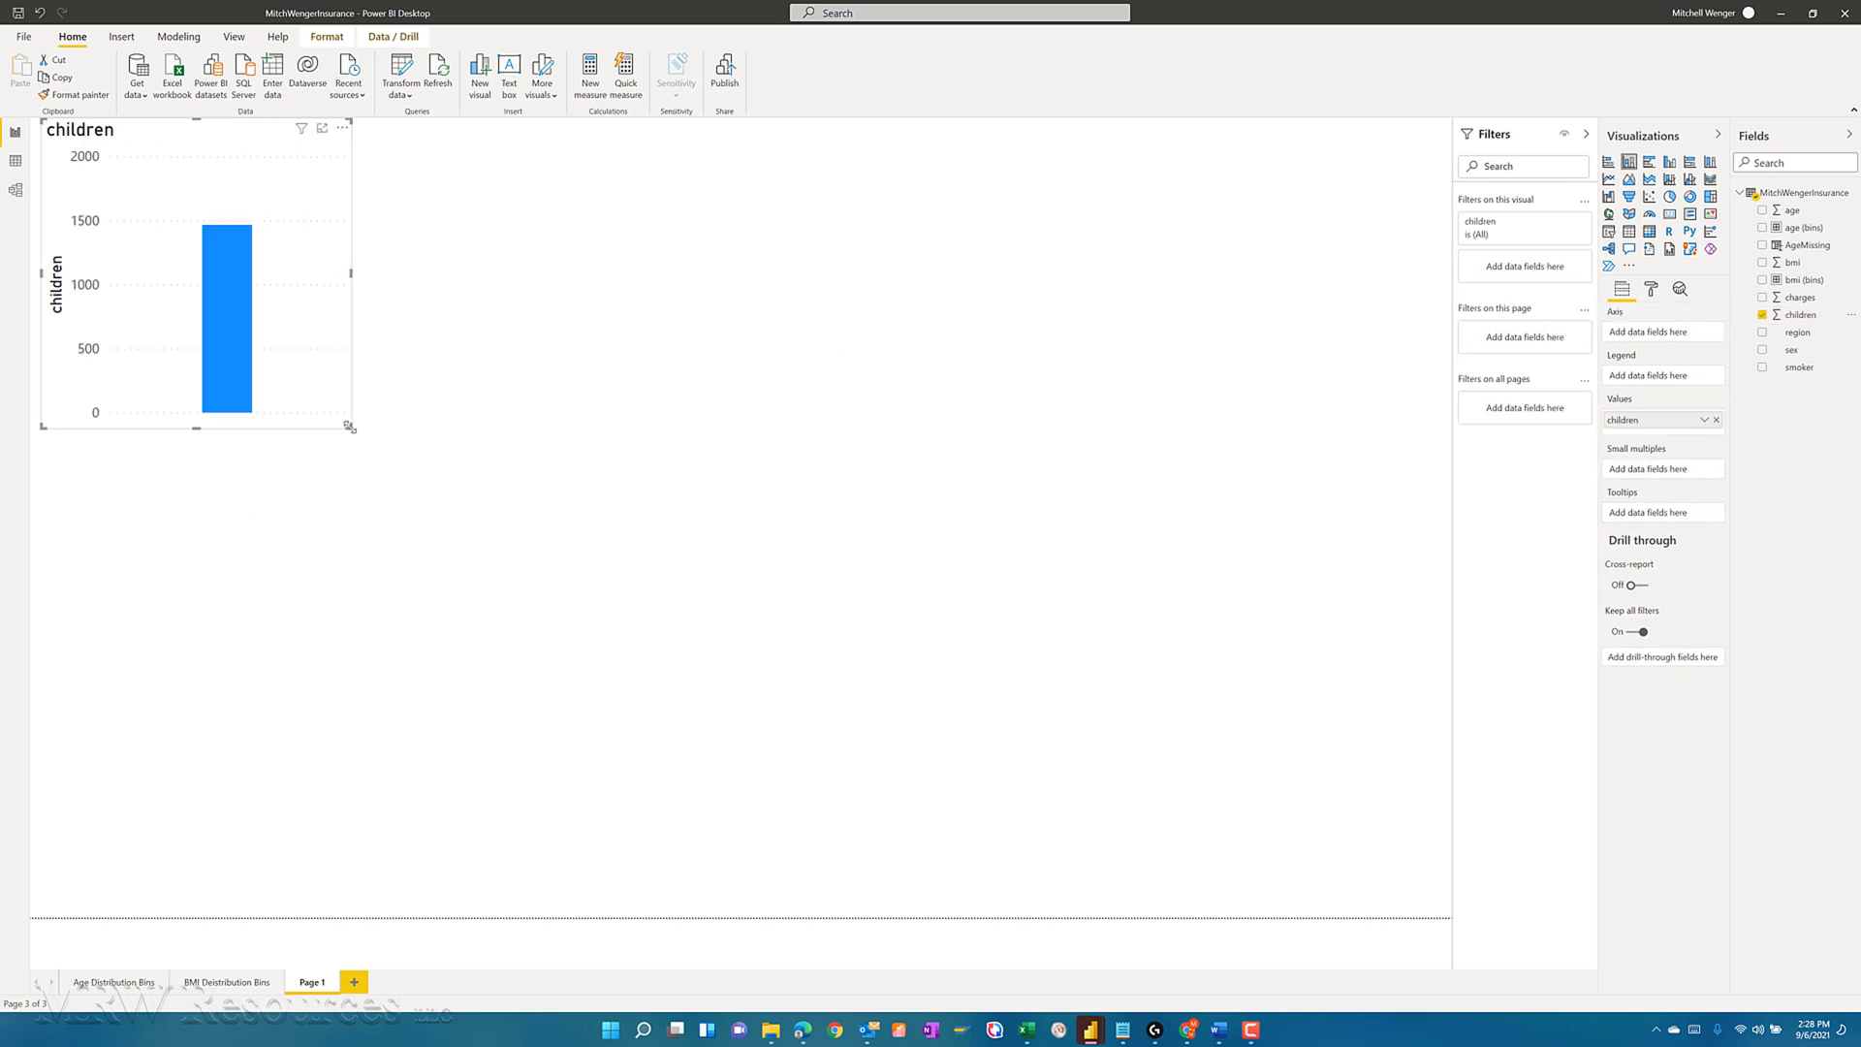
drag(350, 427, 1436, 889)
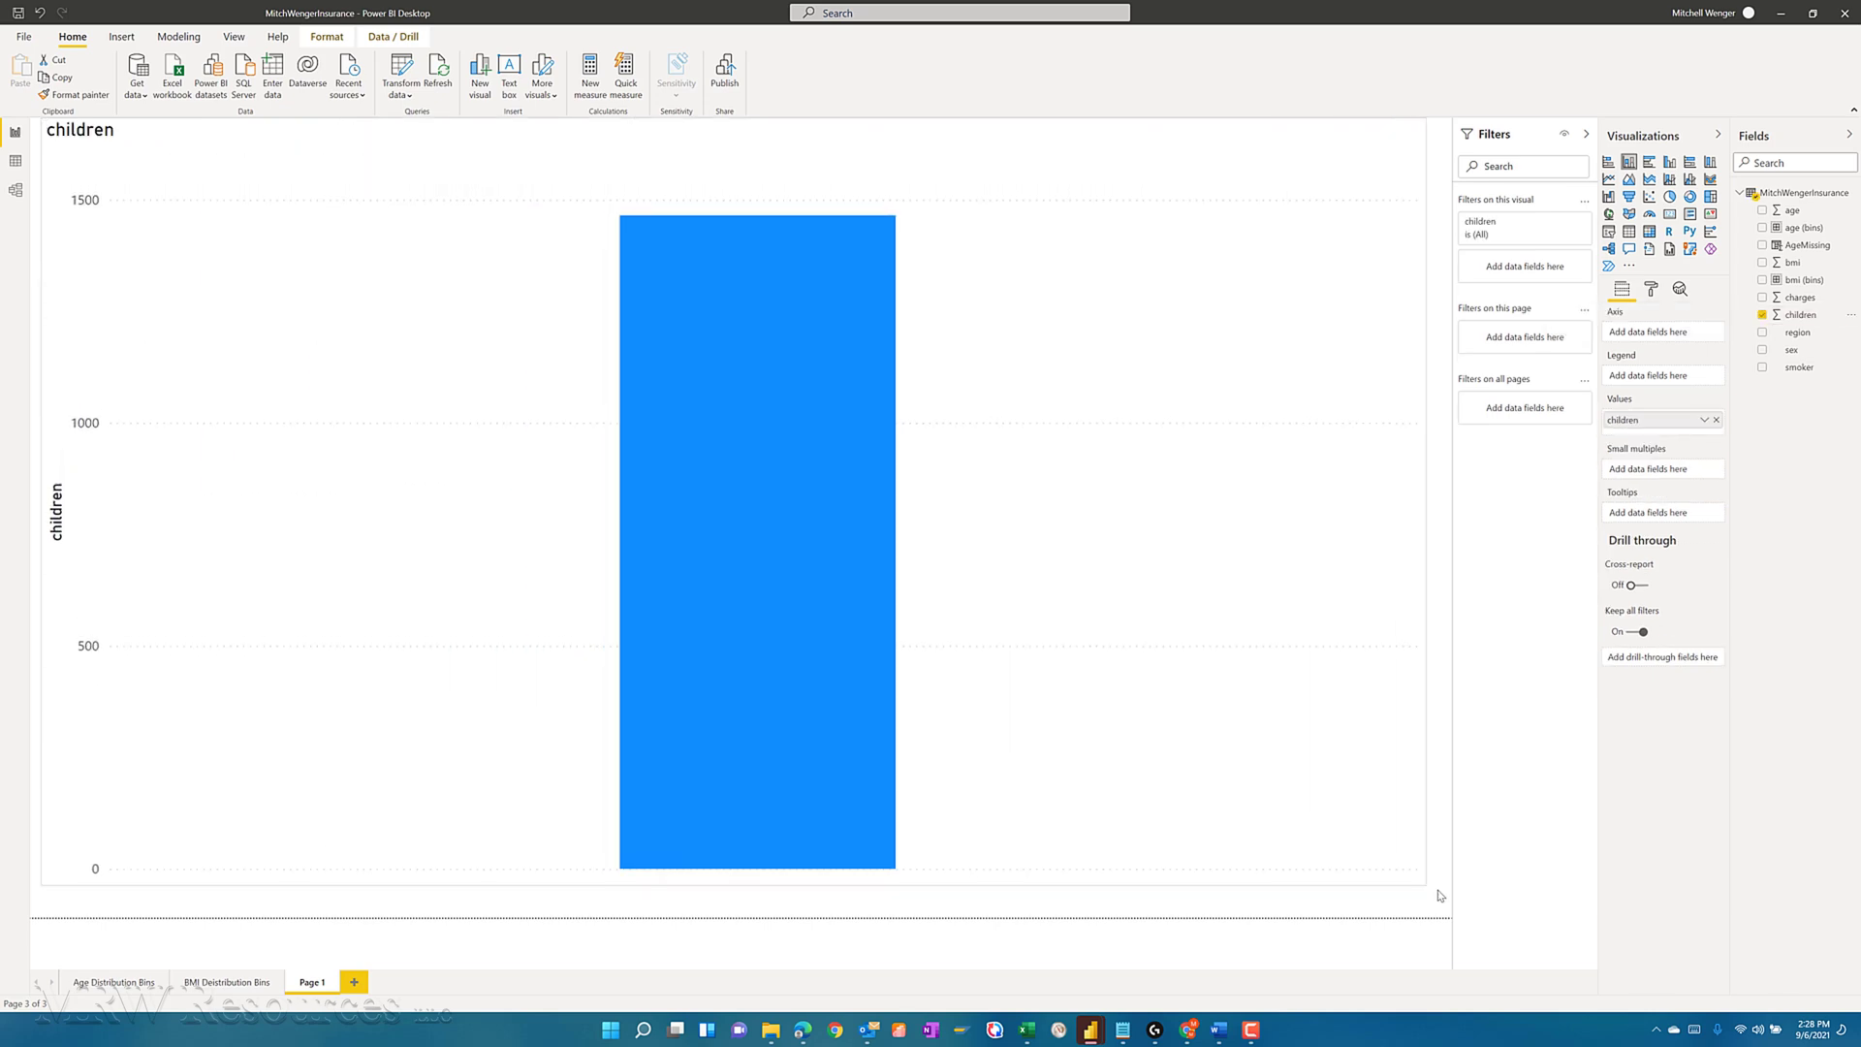
click(1704, 420)
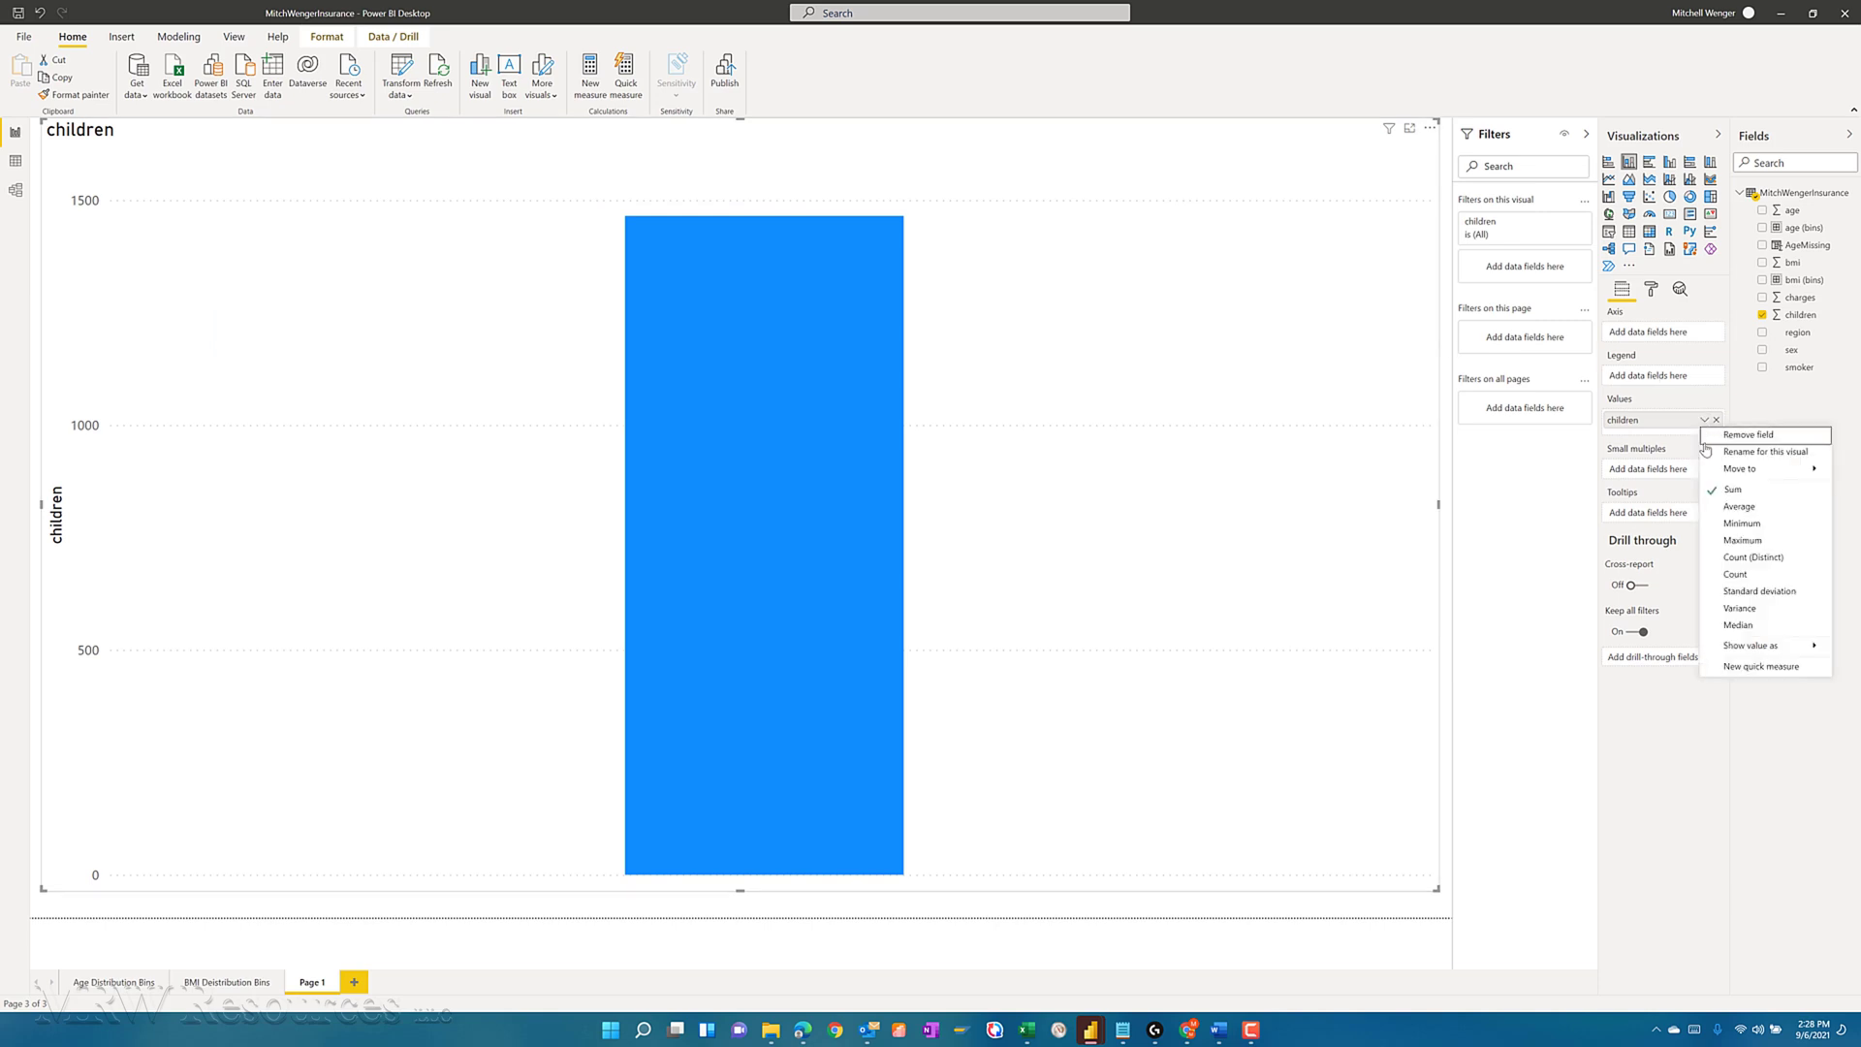
click(1735, 574)
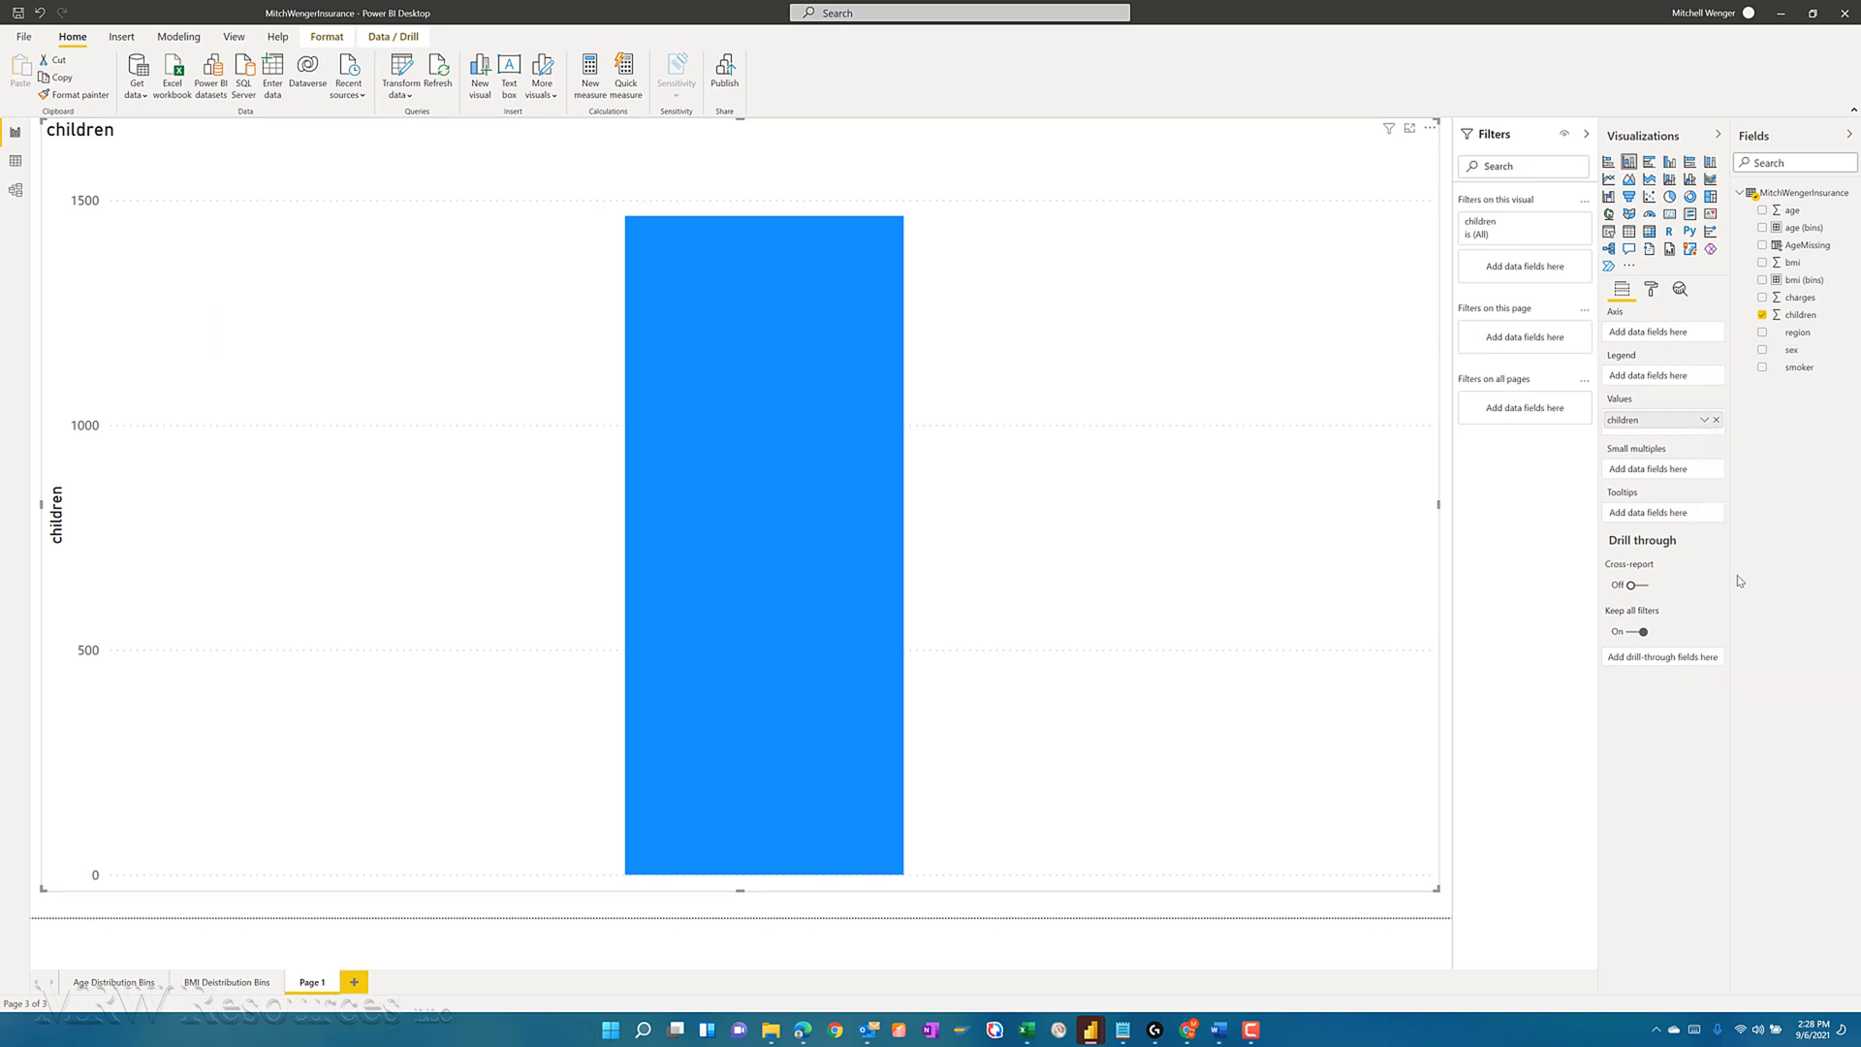
drag(1804, 317, 1665, 336)
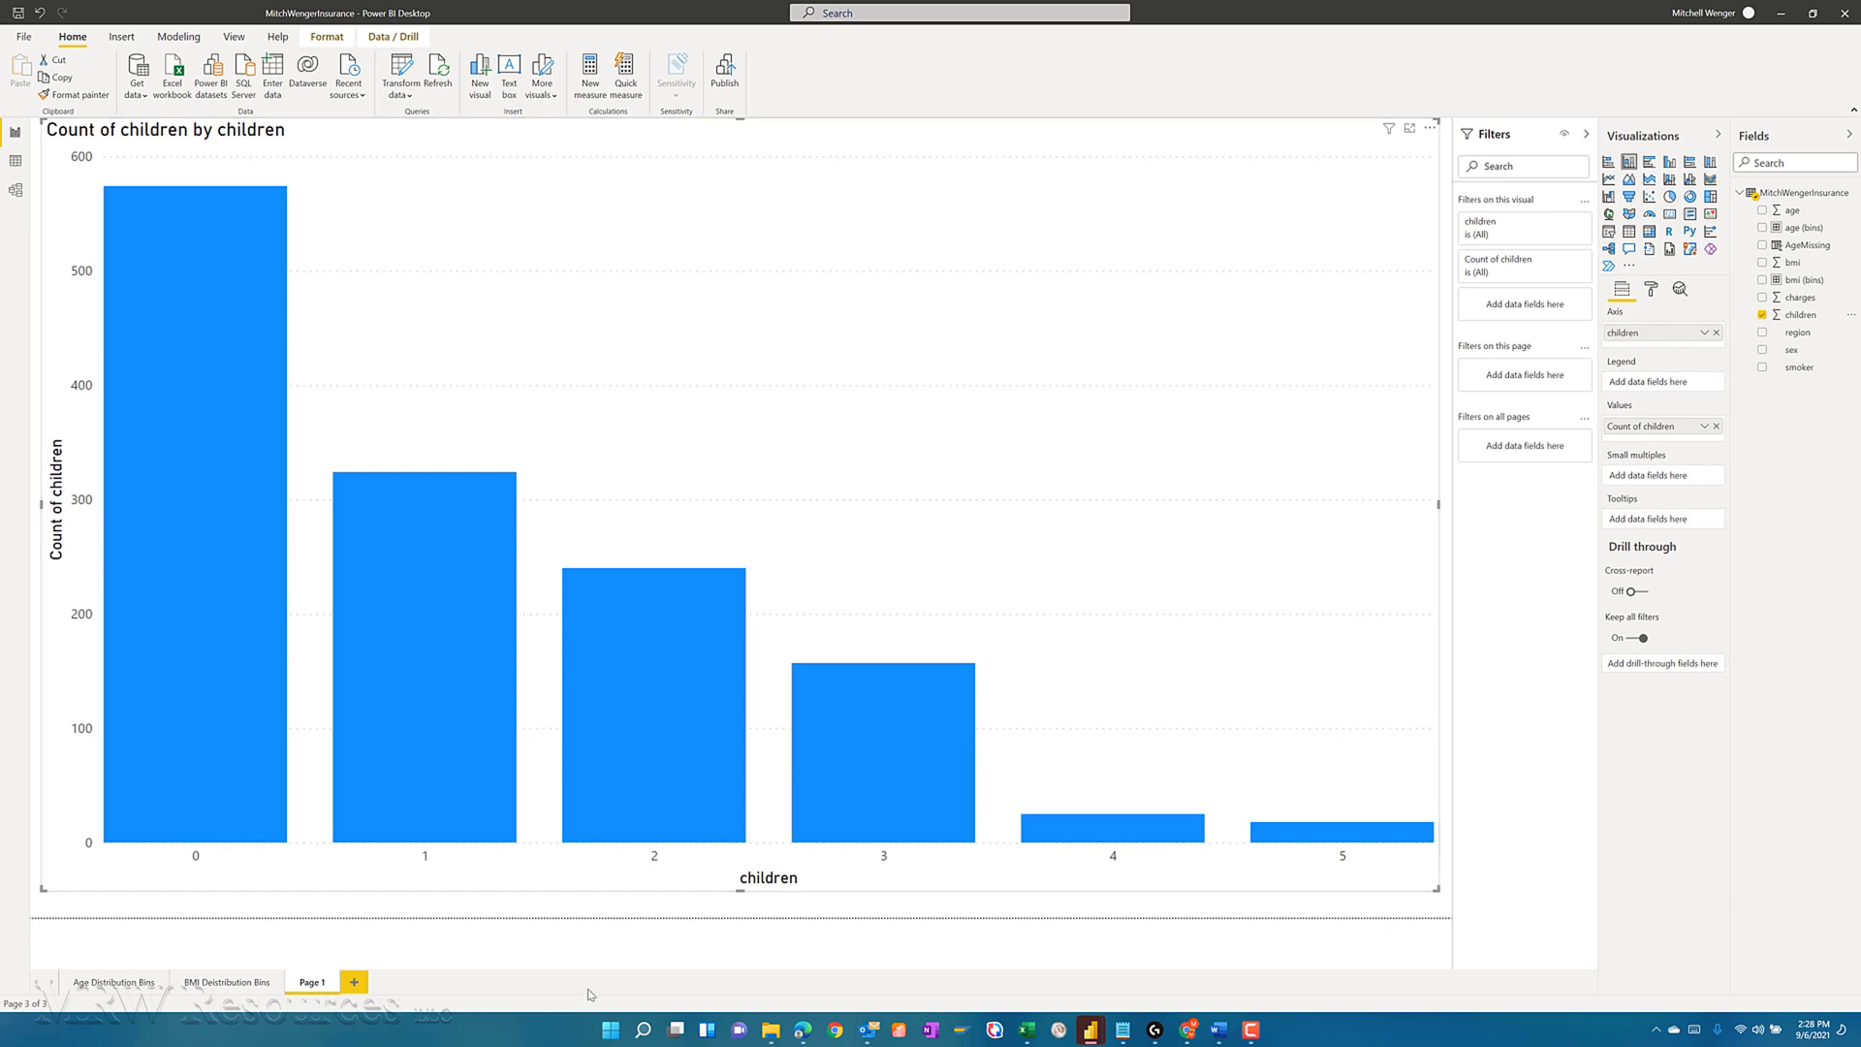
Rename the children chart's page to 'Children Distribution'.
double_click(308, 983)
text(children)
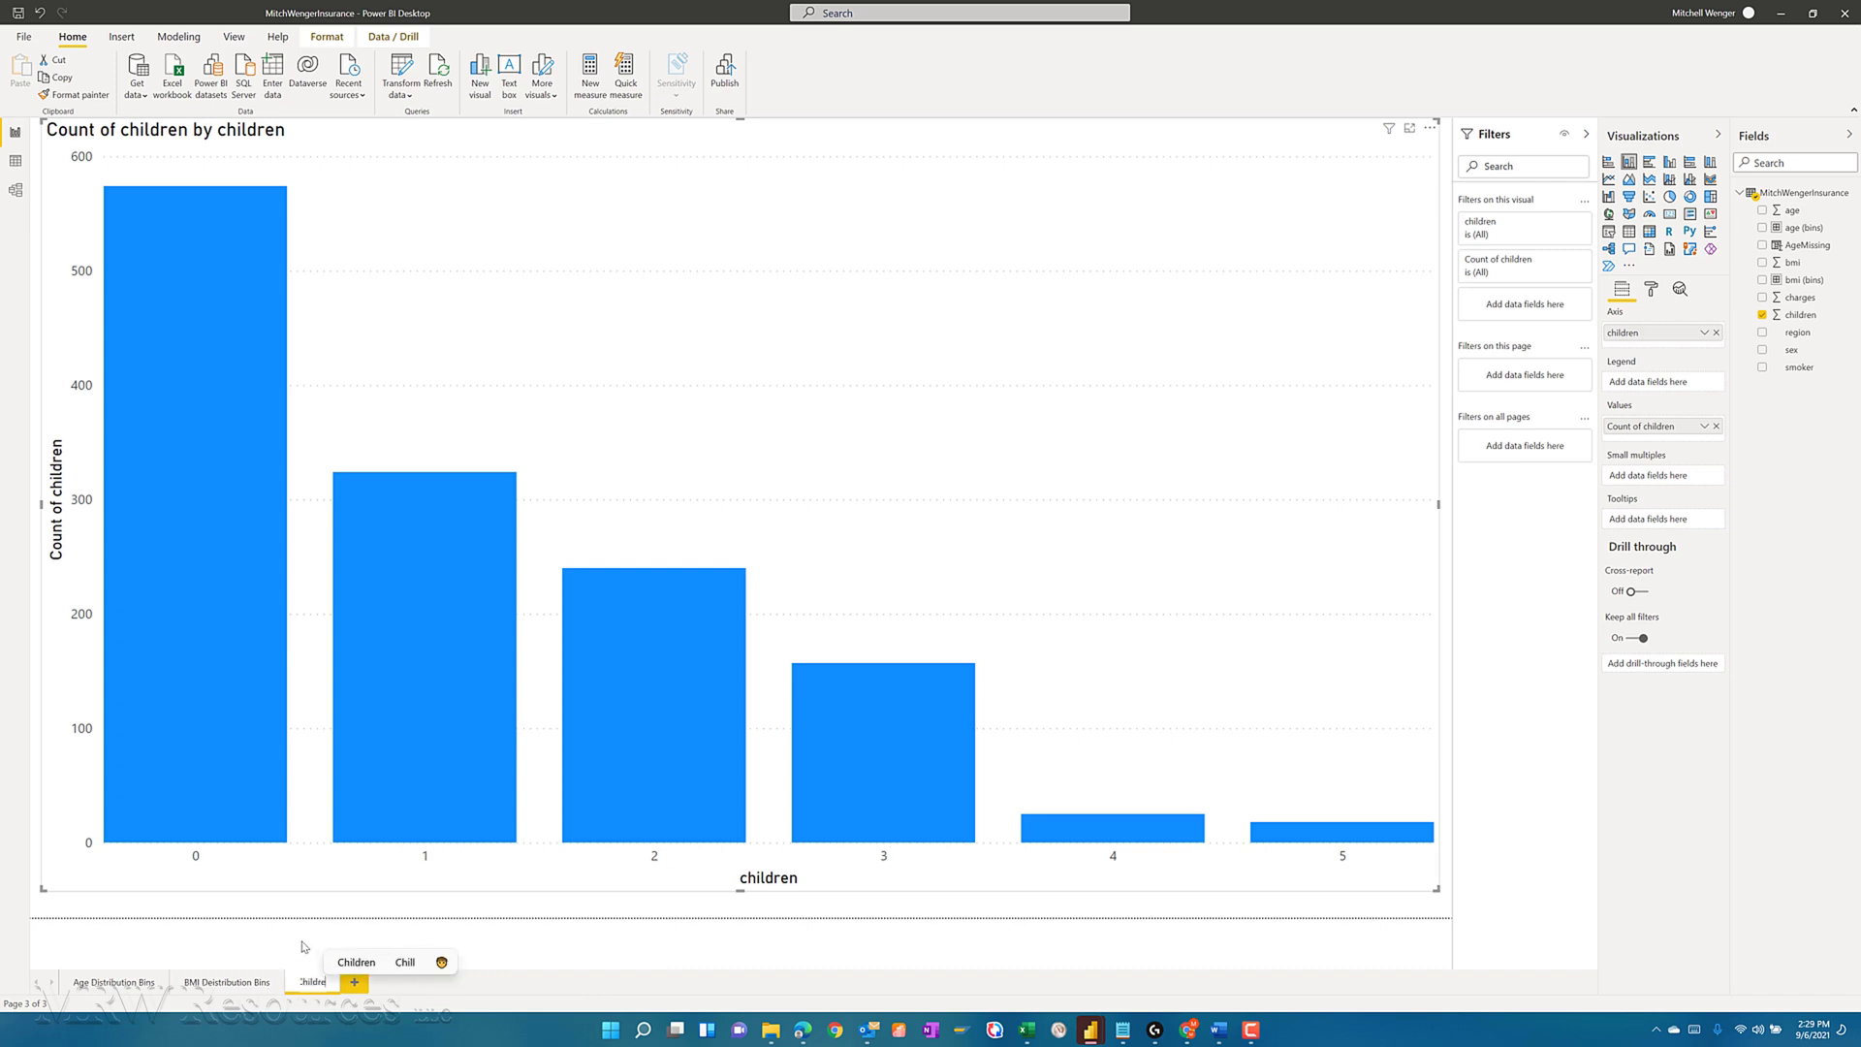
key(BackSpace)
key(BackSpace)
key(BackSpace)
key(BackSpace)
key(BackSpace)
key(BackSpace)
key(BackSpace)
key(BackSpace)
text(Disrib)
key(BackSpace)
key(BackSpace)
key(BackSpace)
text(tribution)
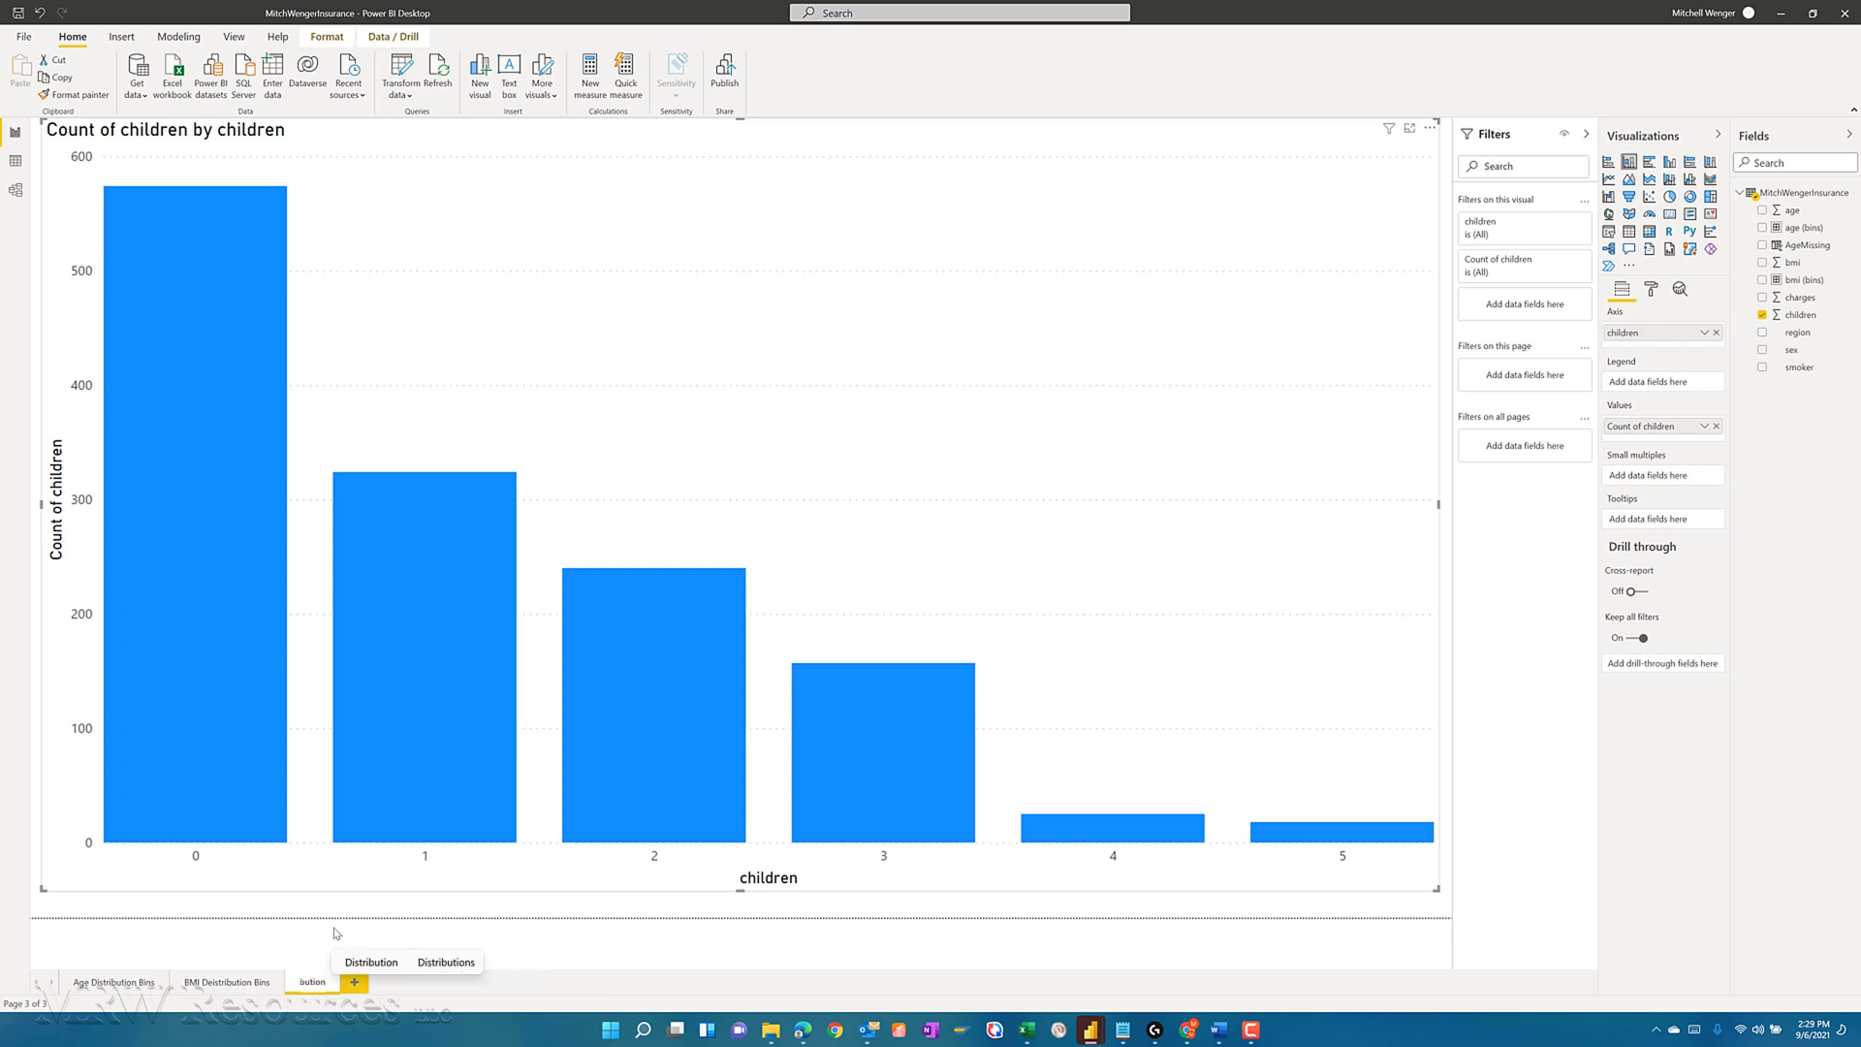
click(643, 957)
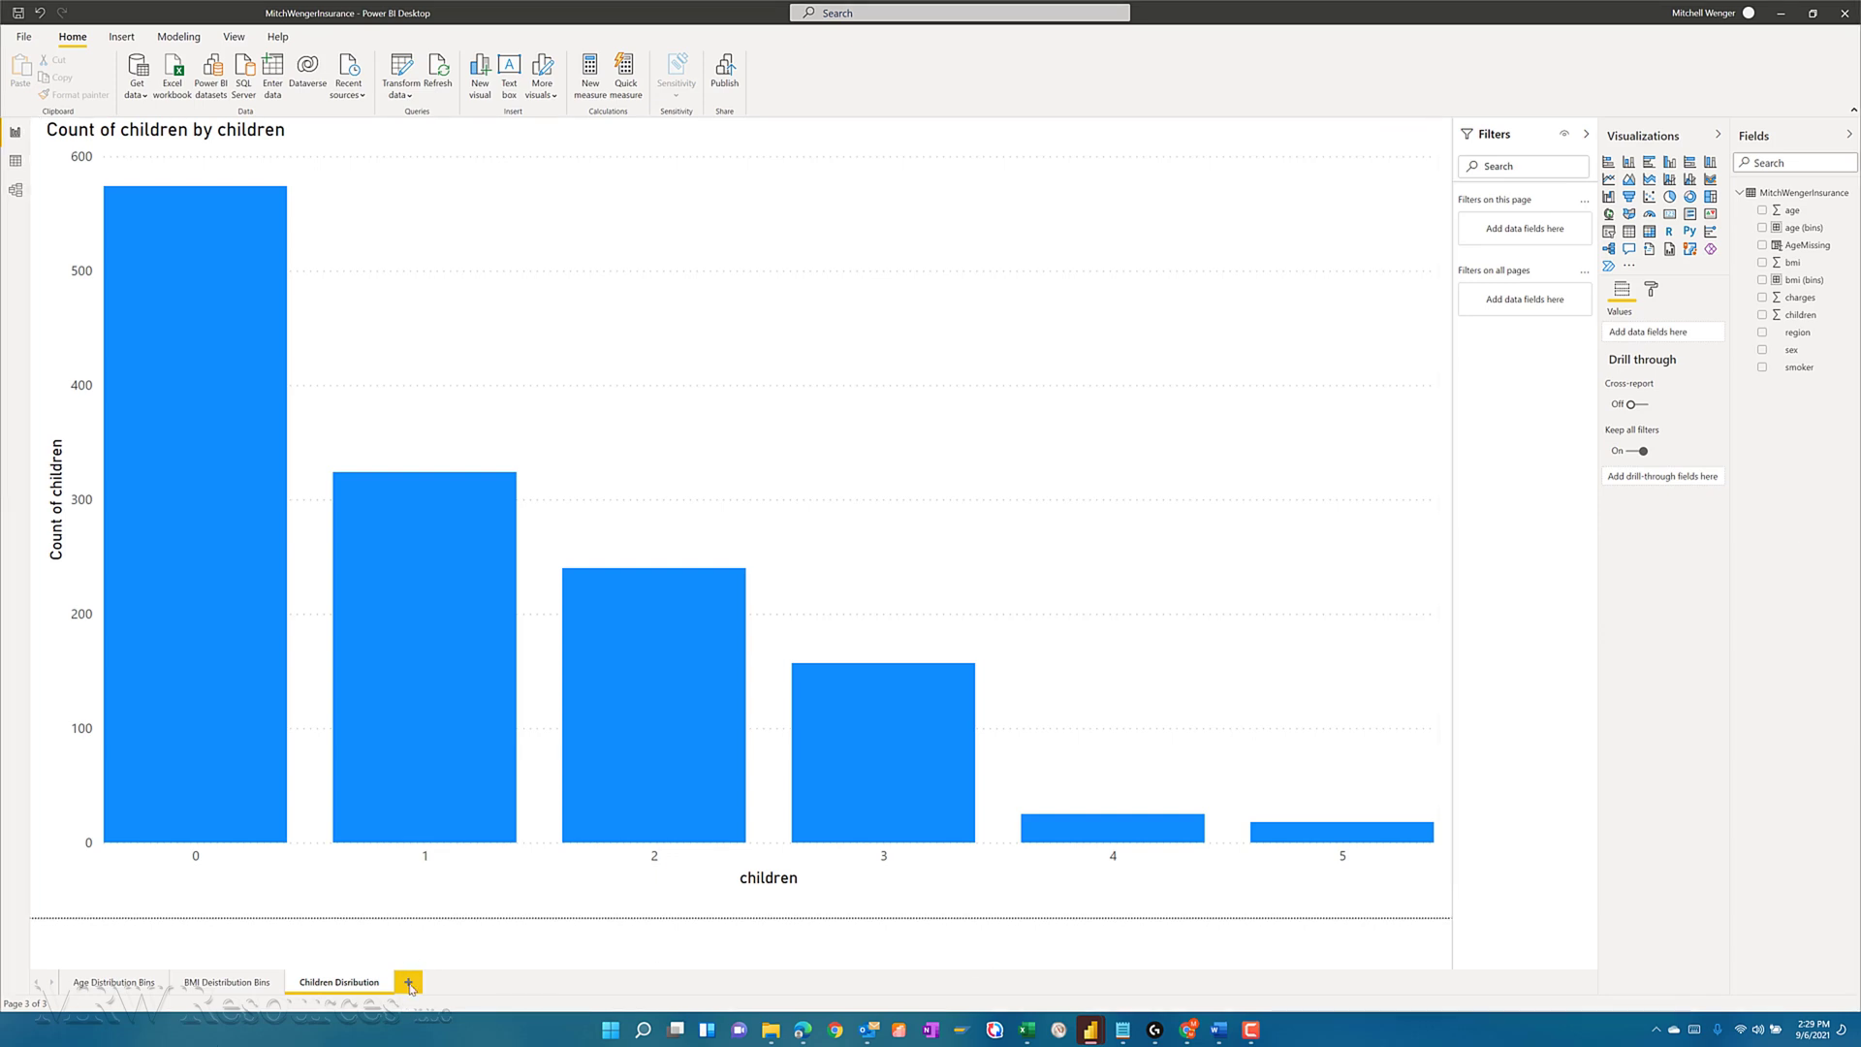
On a new page, add a full-size chart of Count of charges with charges on the axis.
click(408, 982)
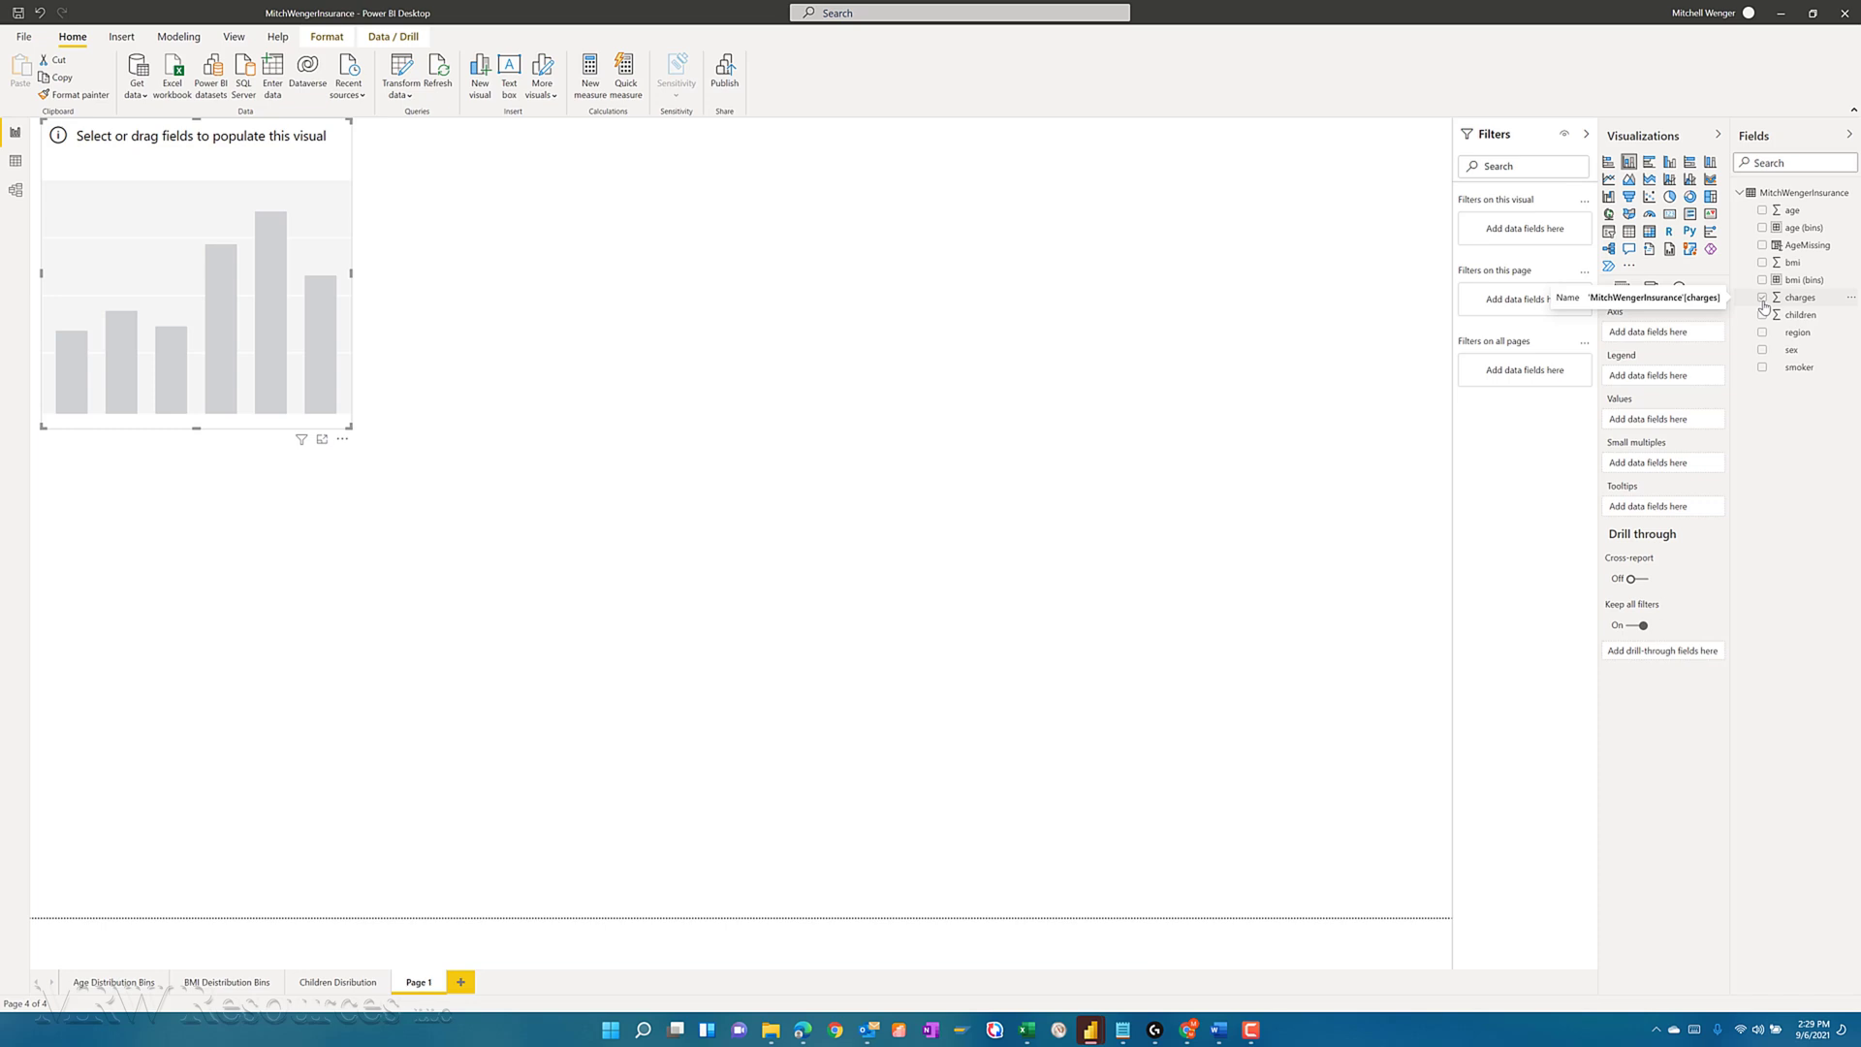
click(1763, 299)
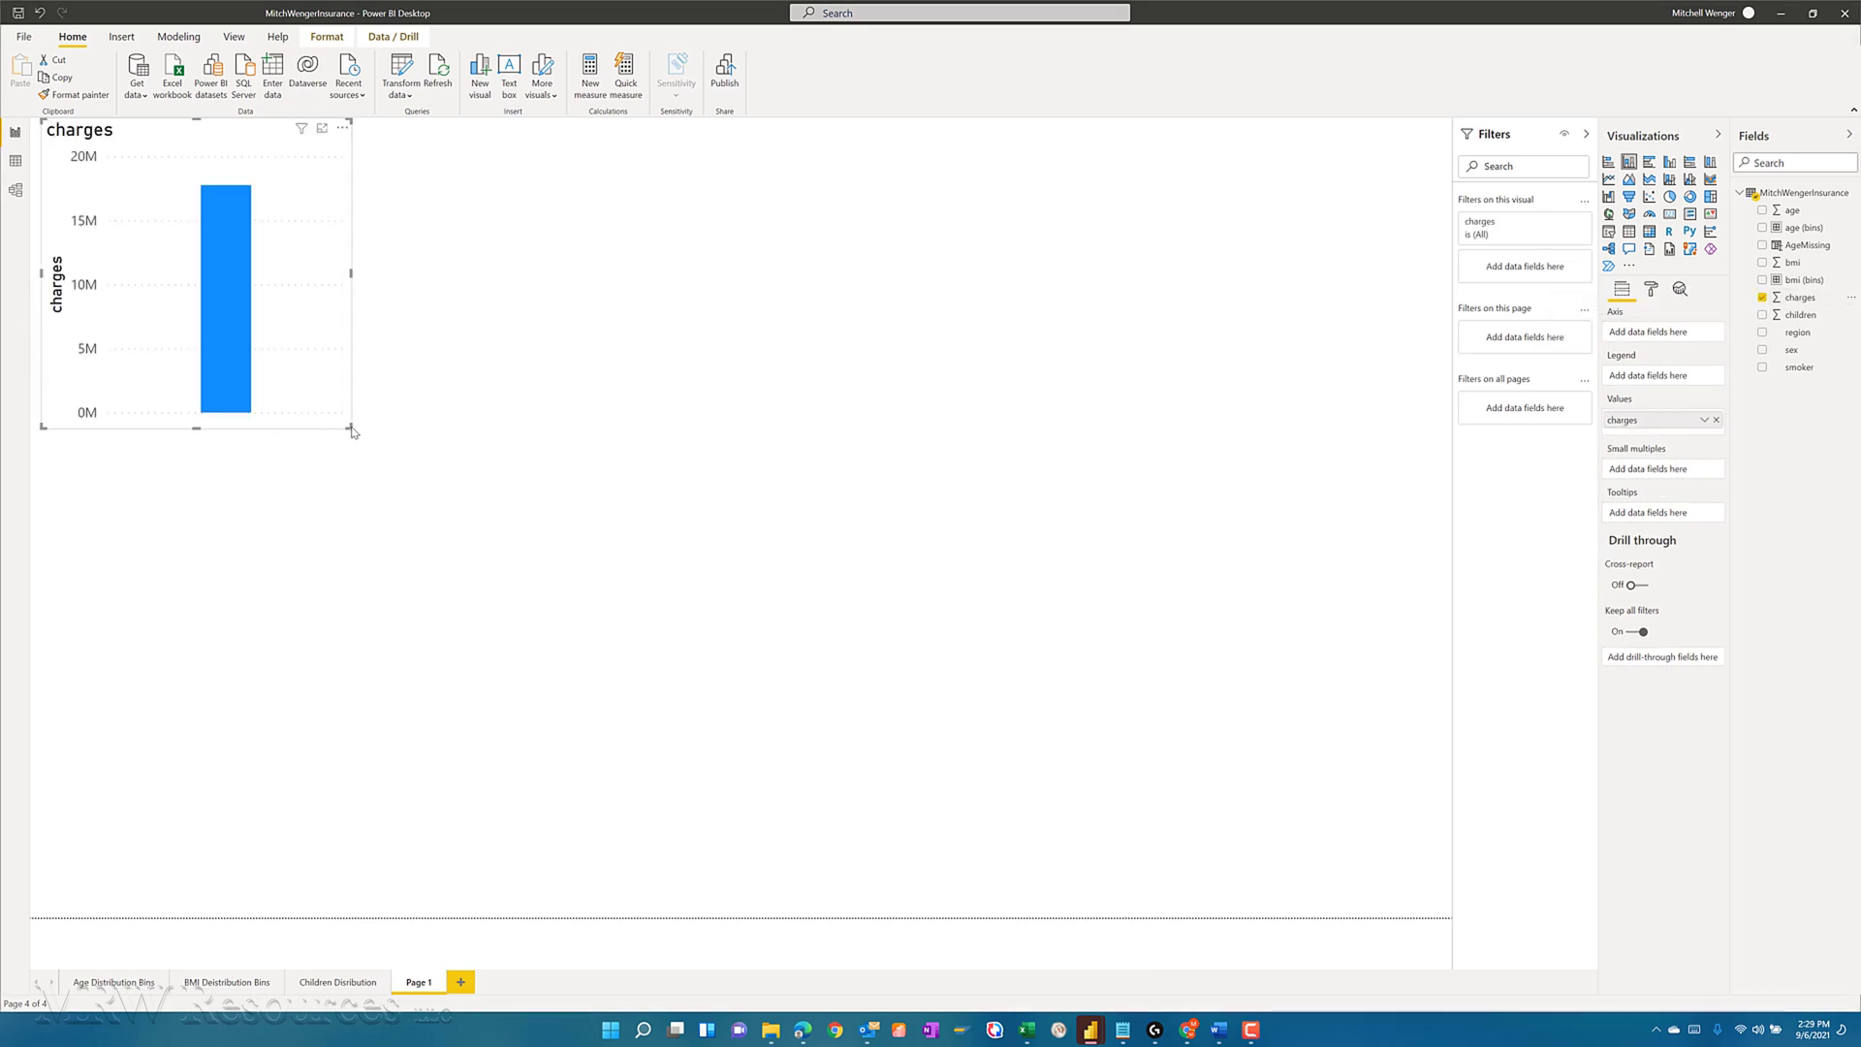
drag(352, 427, 462, 492)
drag(1205, 806, 1430, 902)
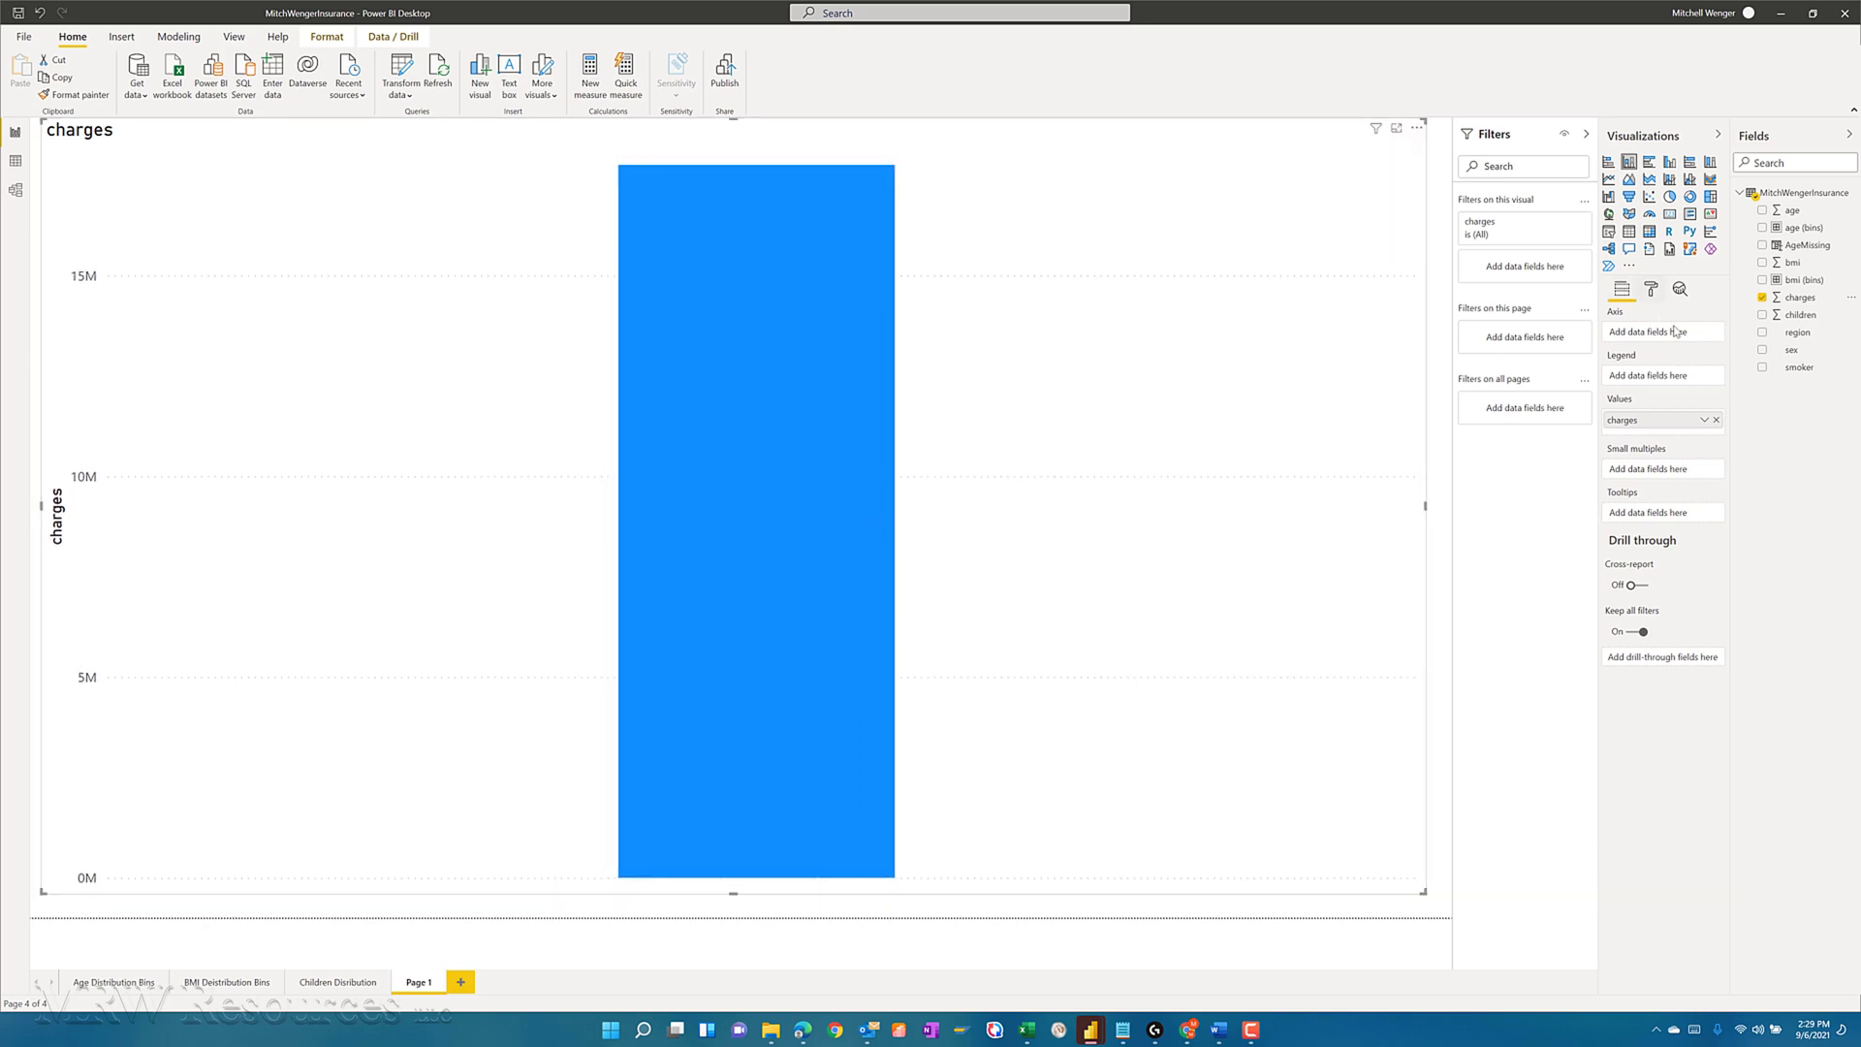
click(1703, 419)
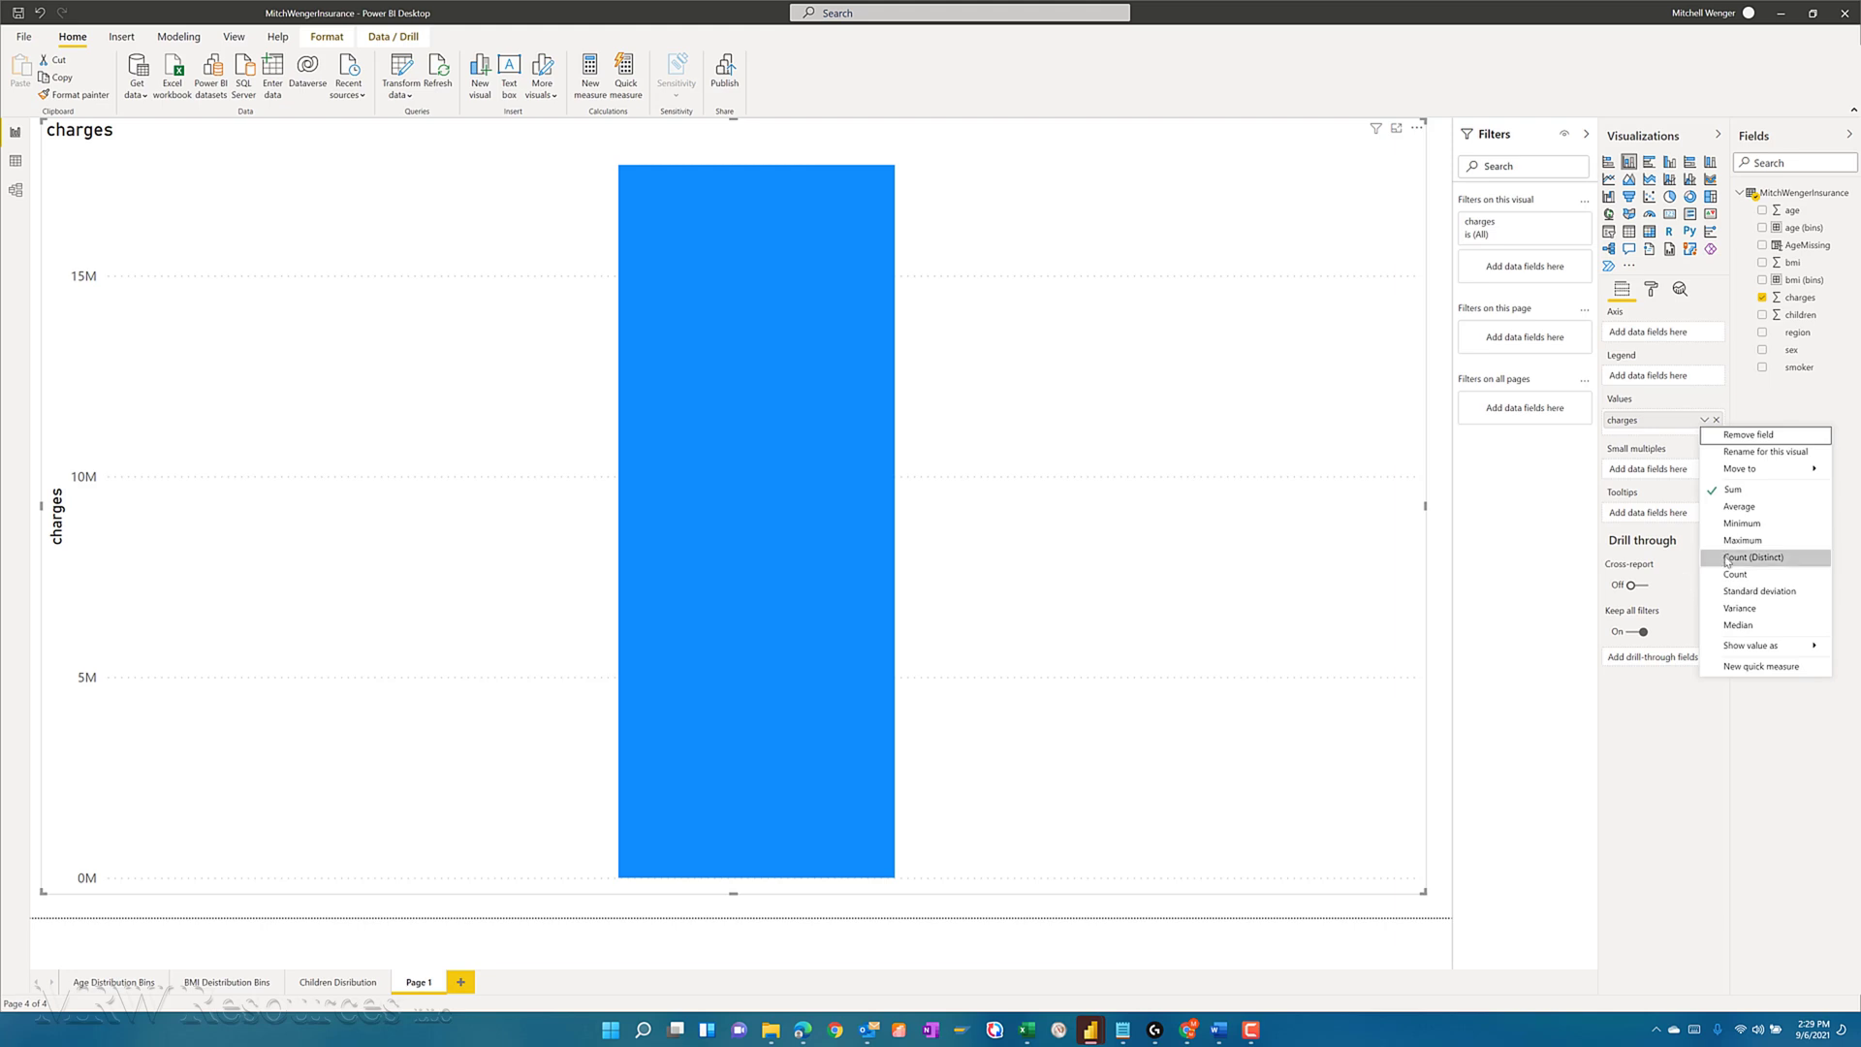
key(Escape)
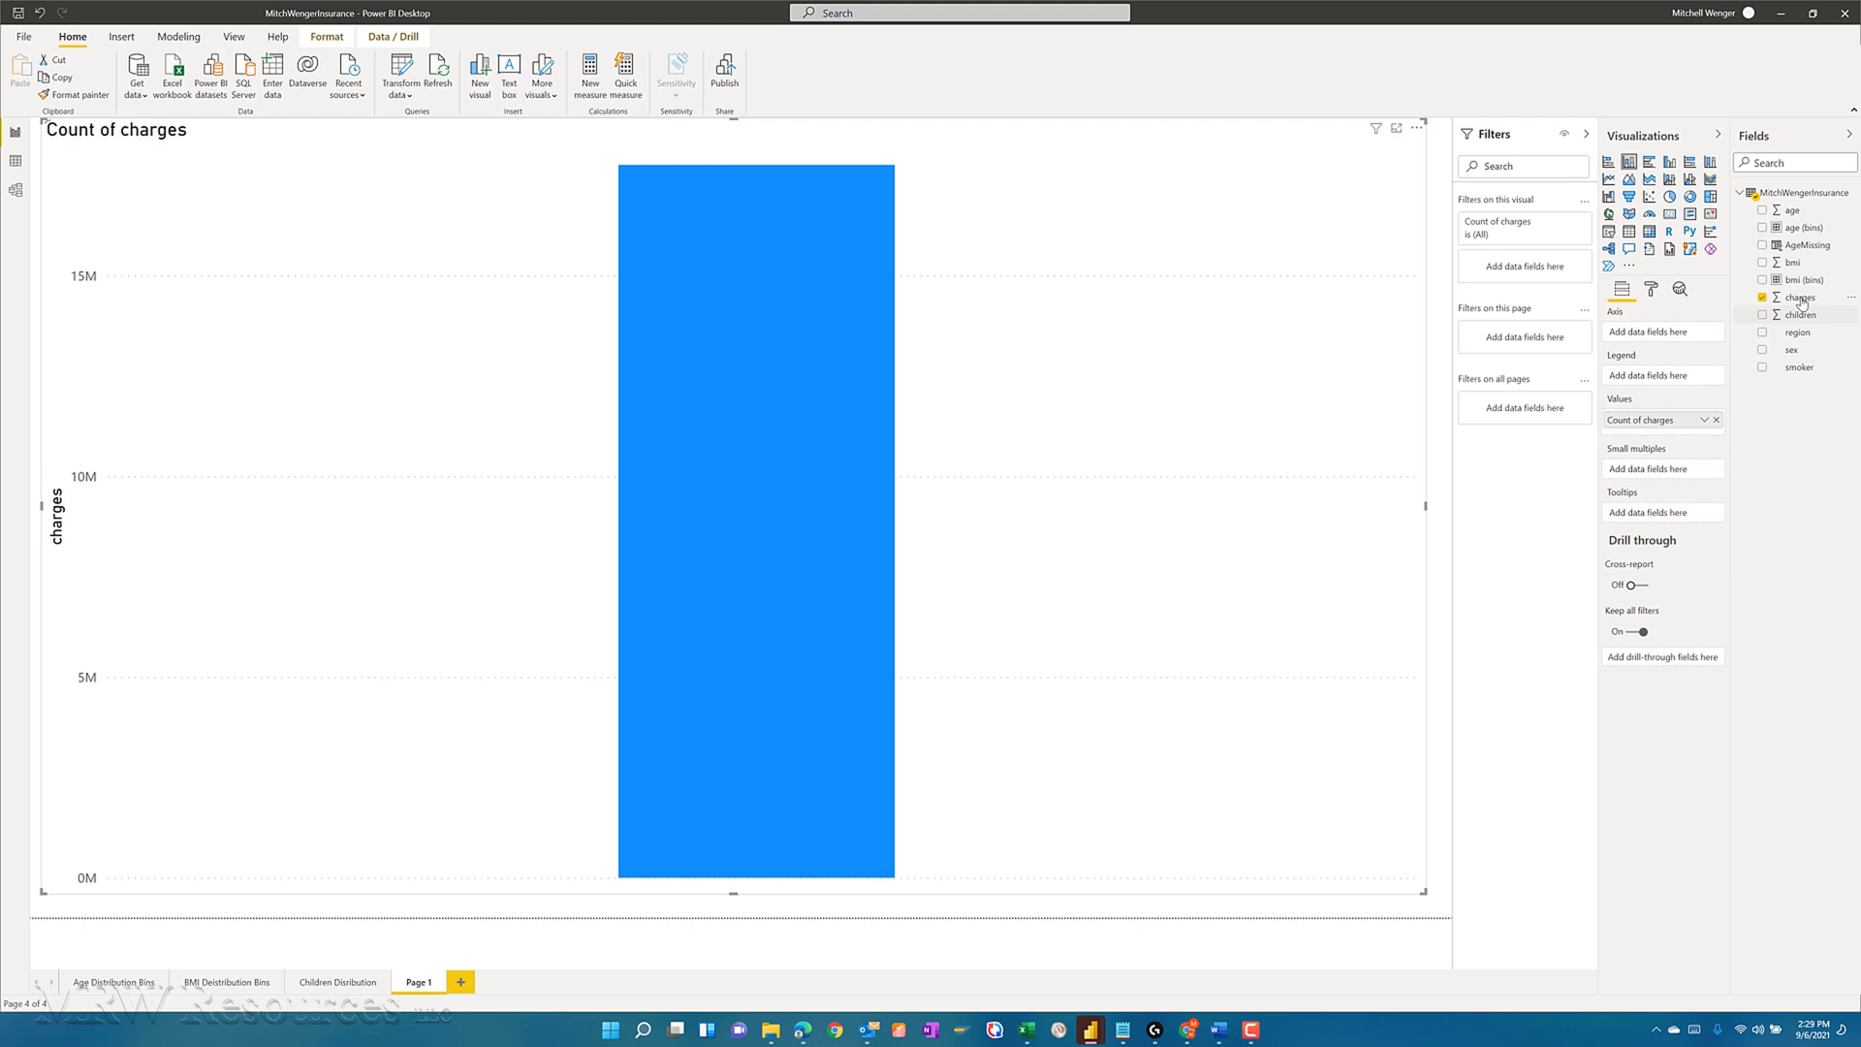
drag(1704, 337, 1674, 339)
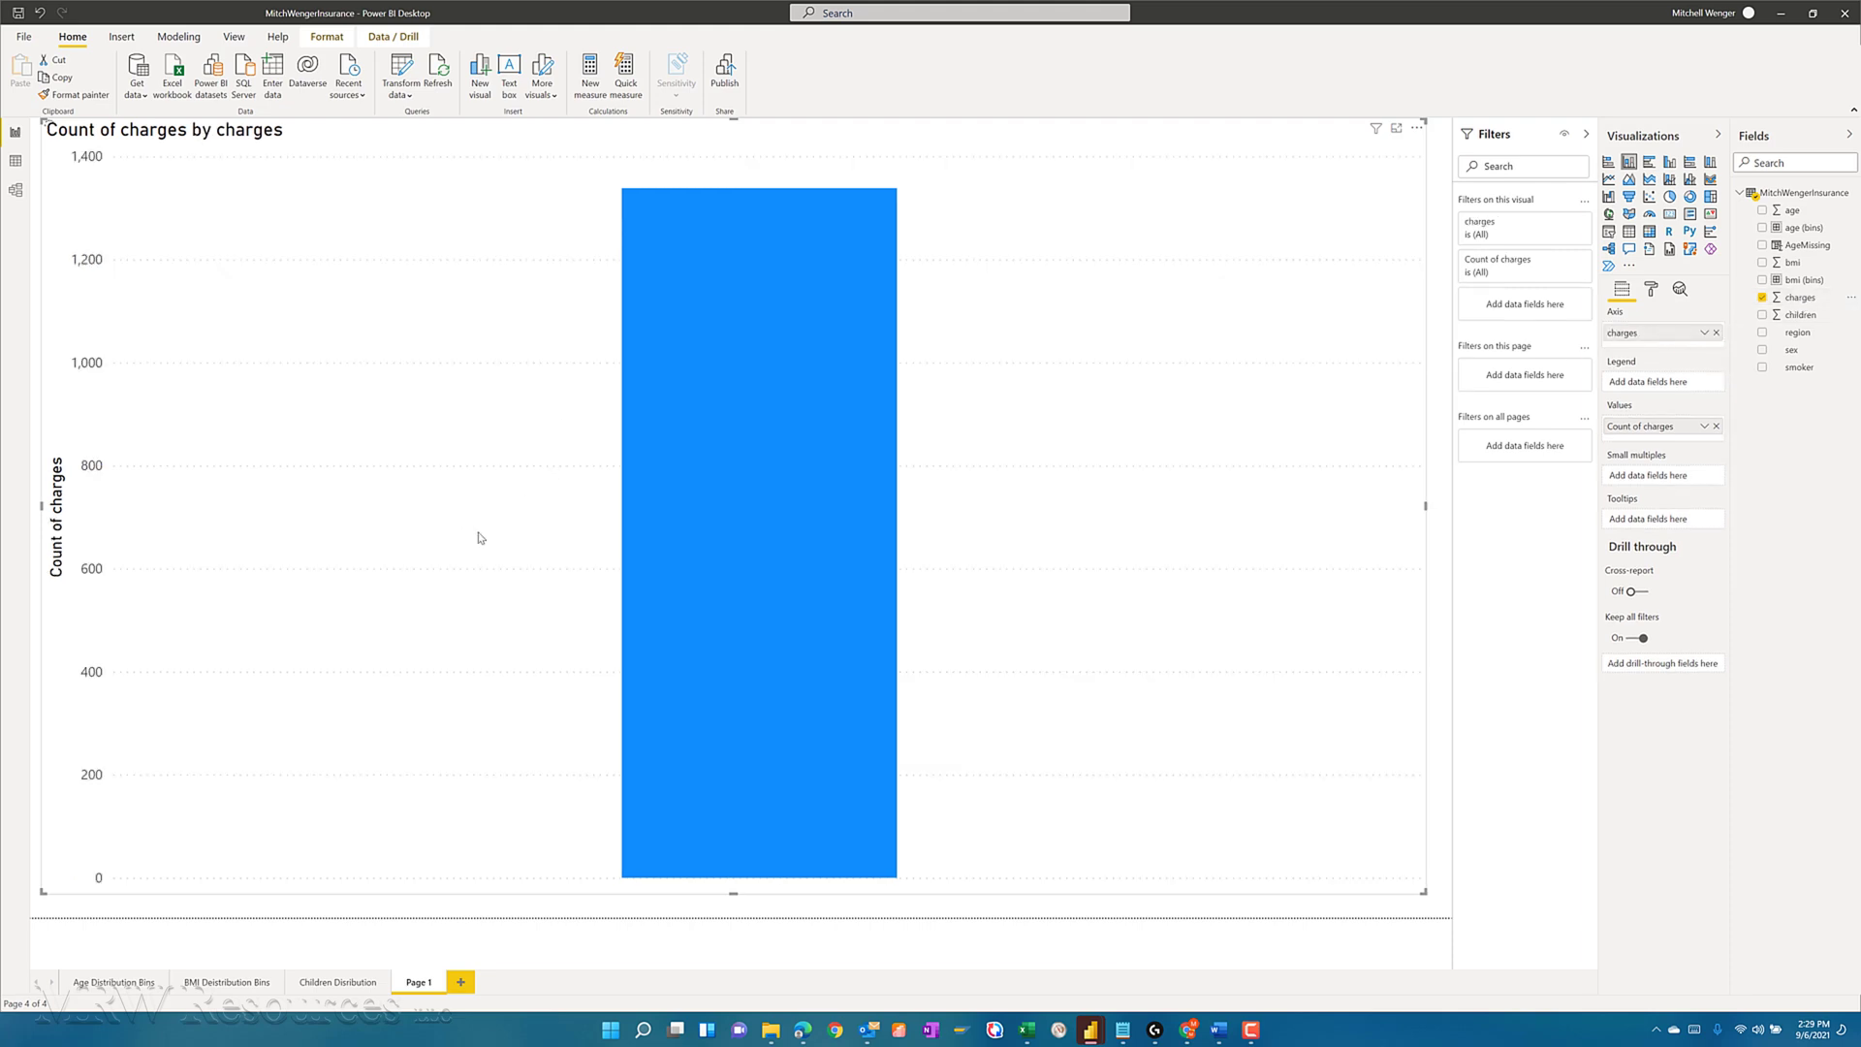
click(1704, 334)
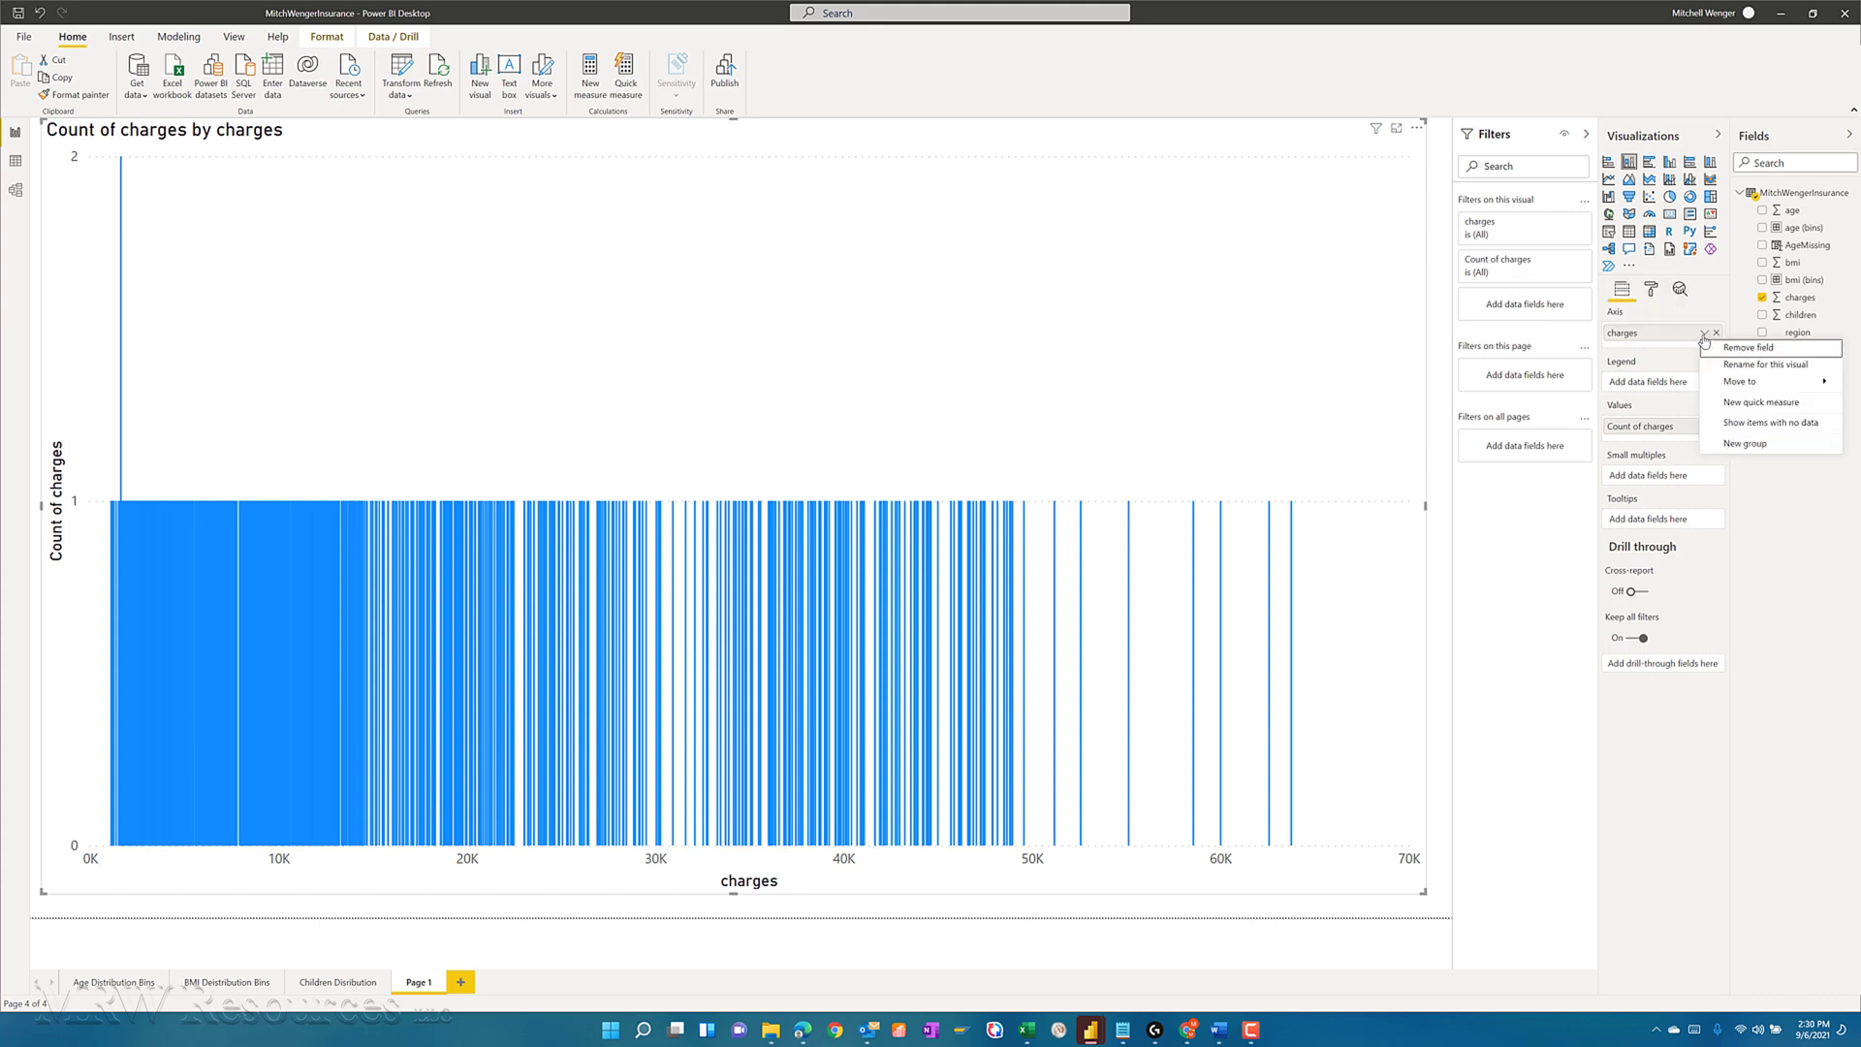
Group the charges axis field using Number of bins with a bin count of 25.
click(1743, 446)
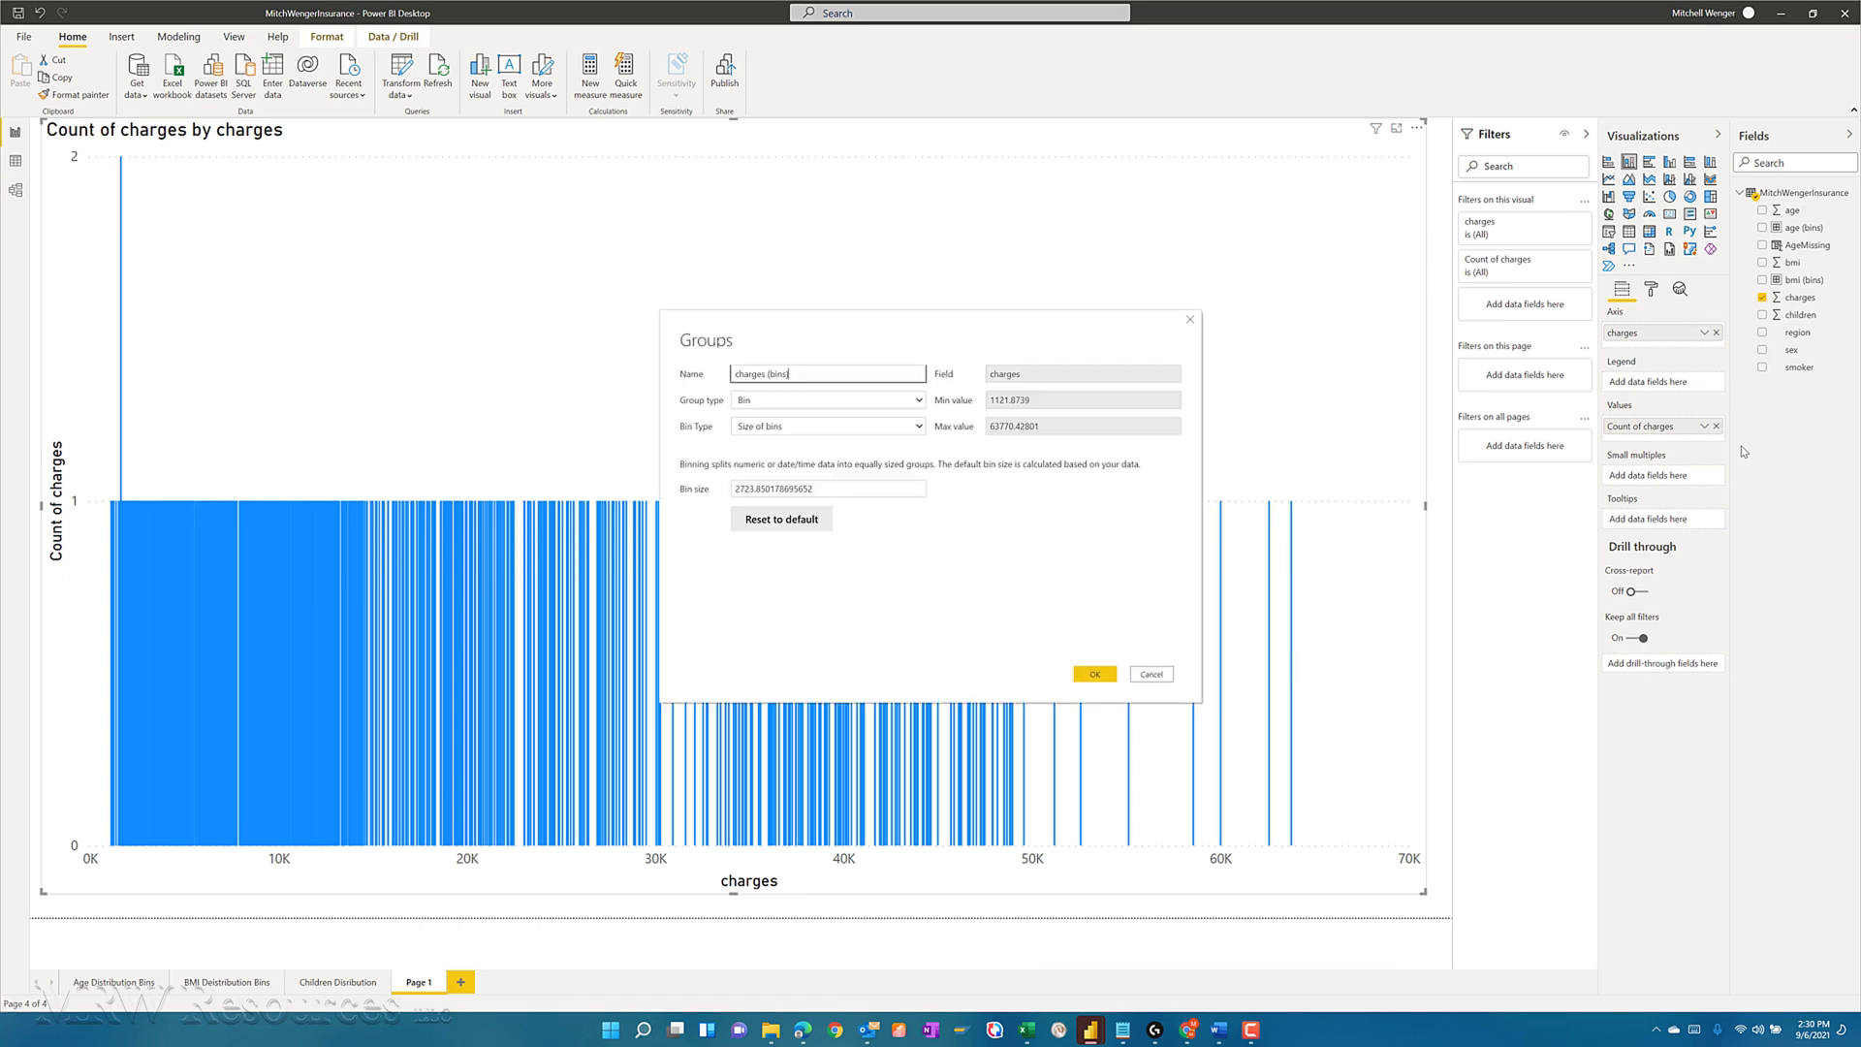
click(787, 428)
click(779, 454)
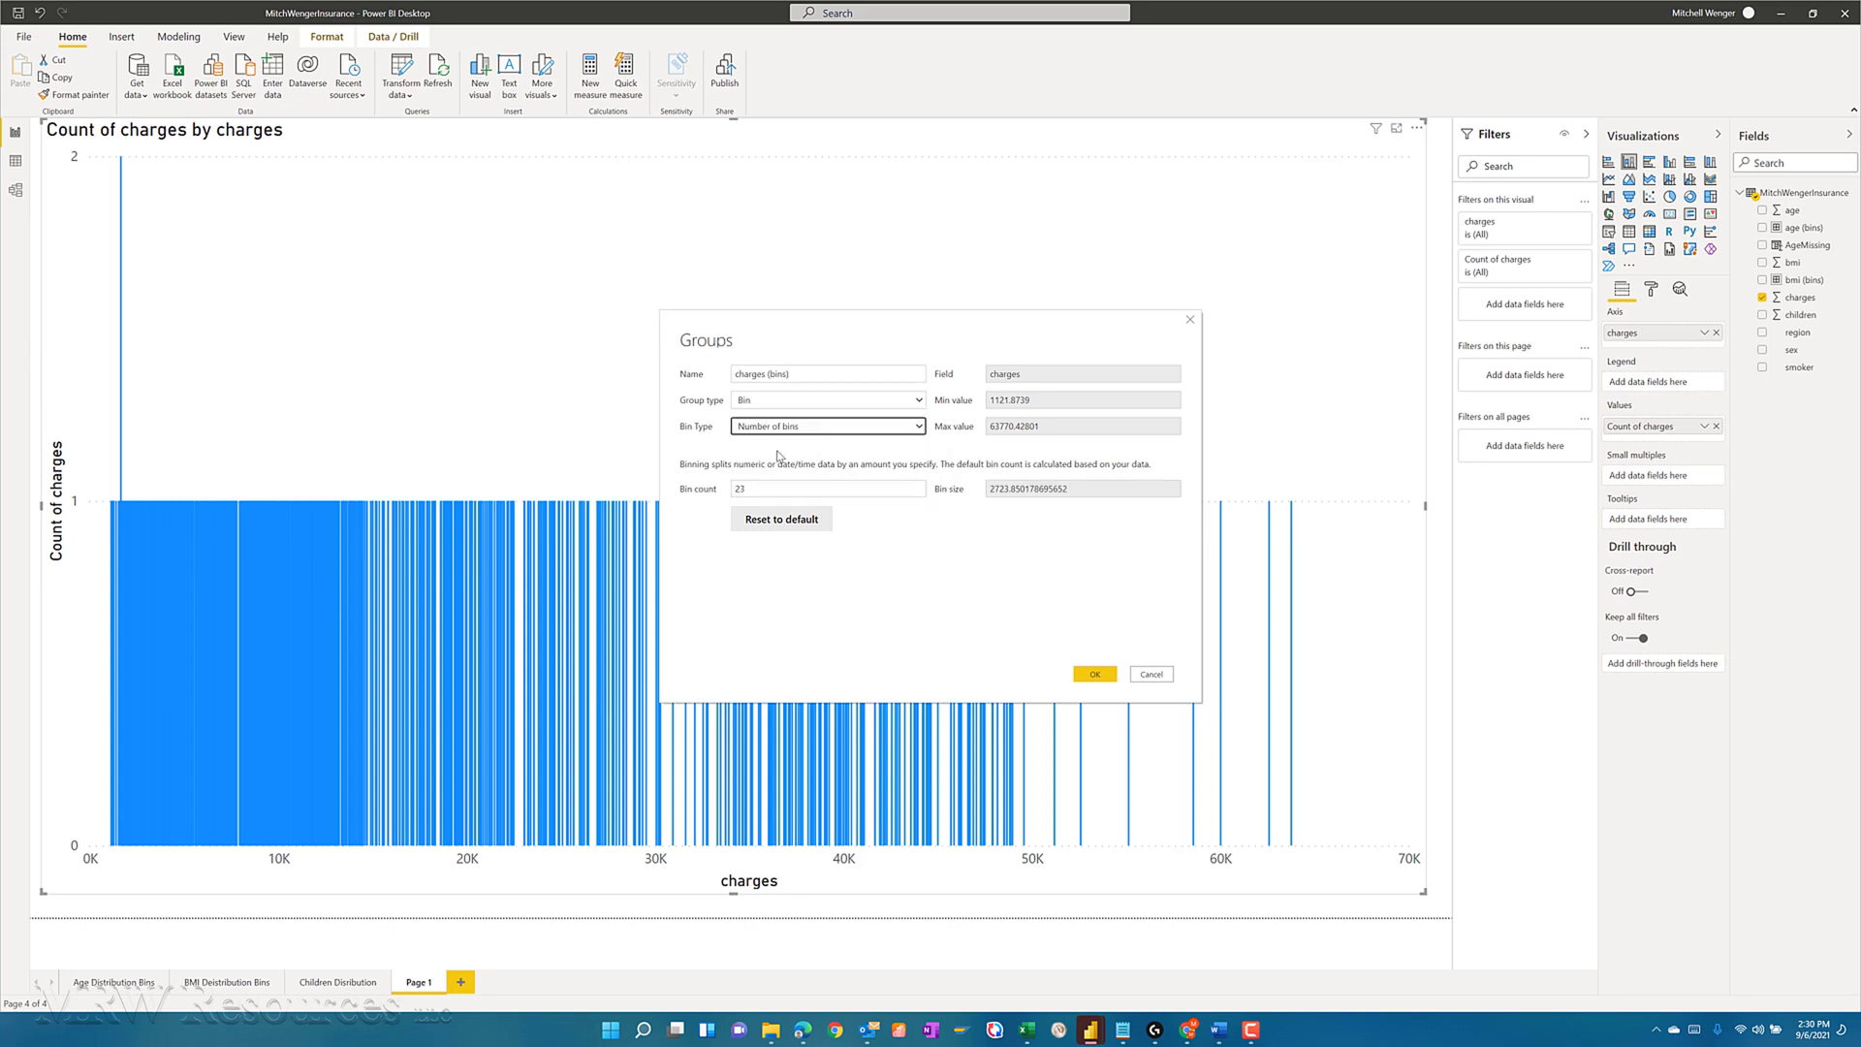
click(759, 487)
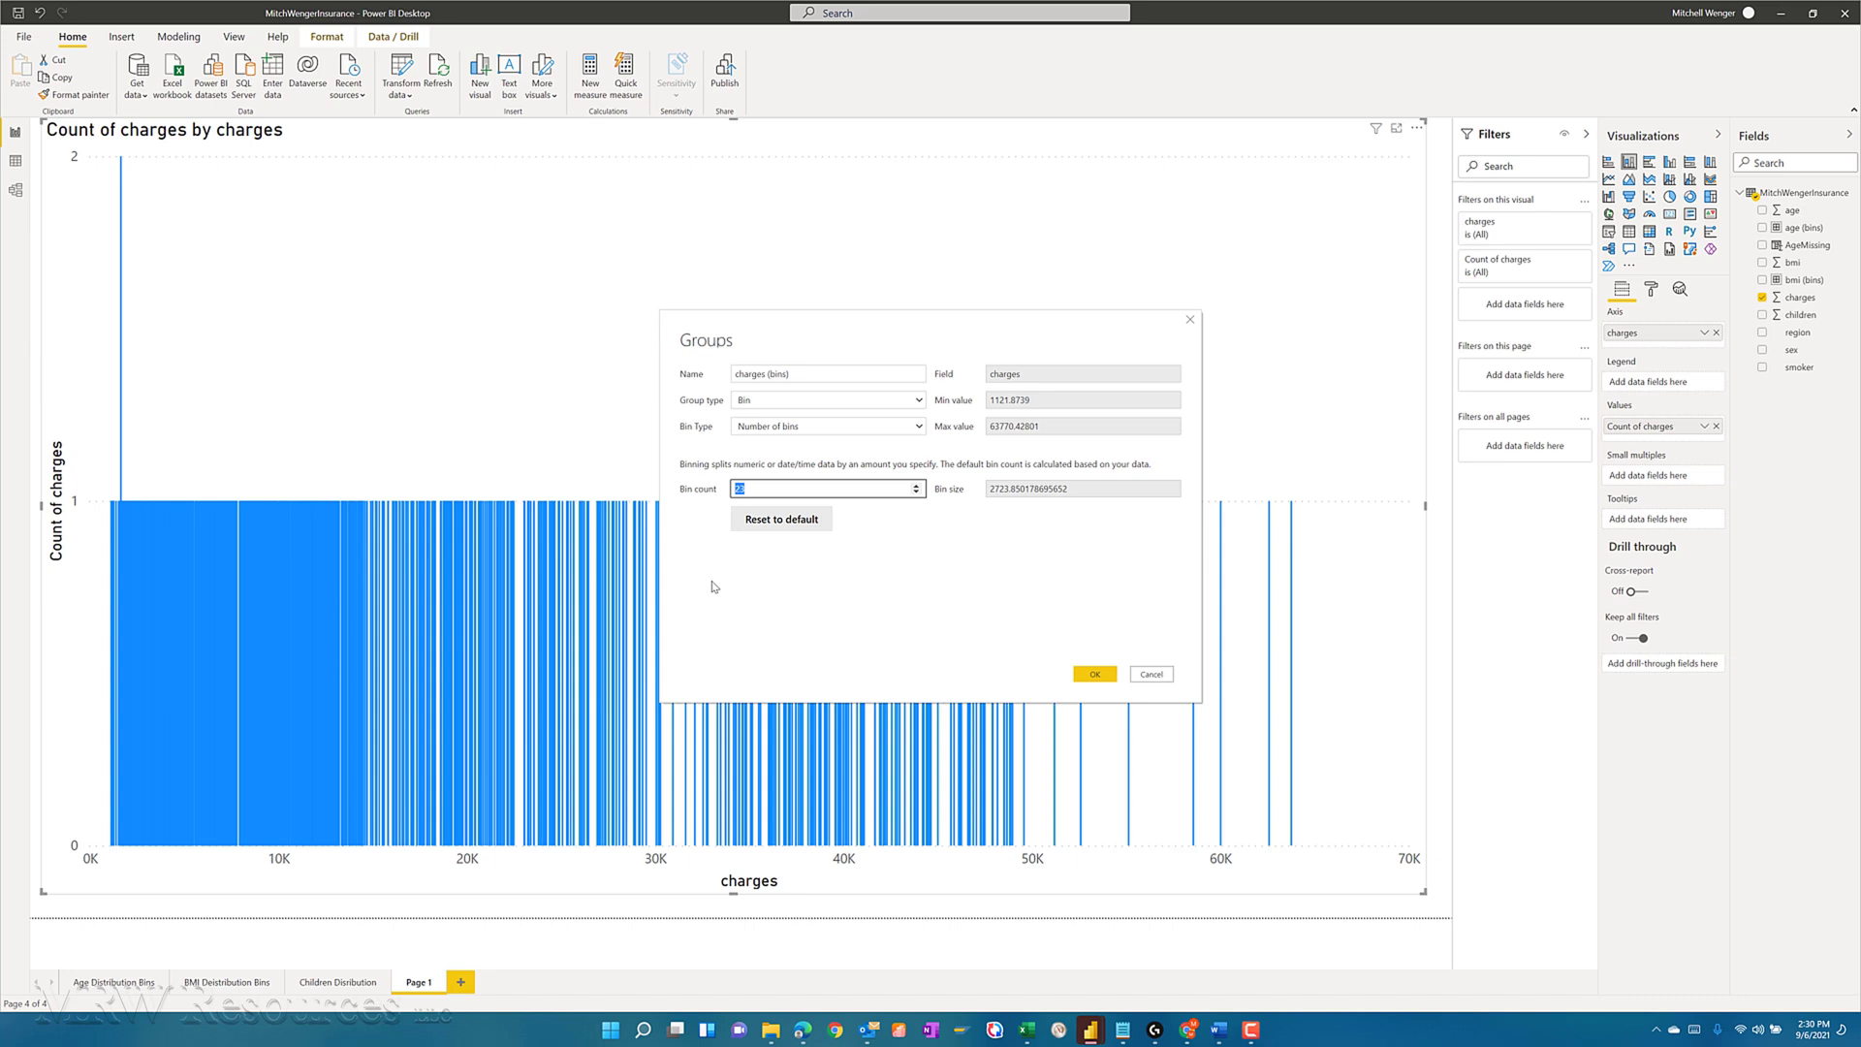
text(25)
click(1098, 678)
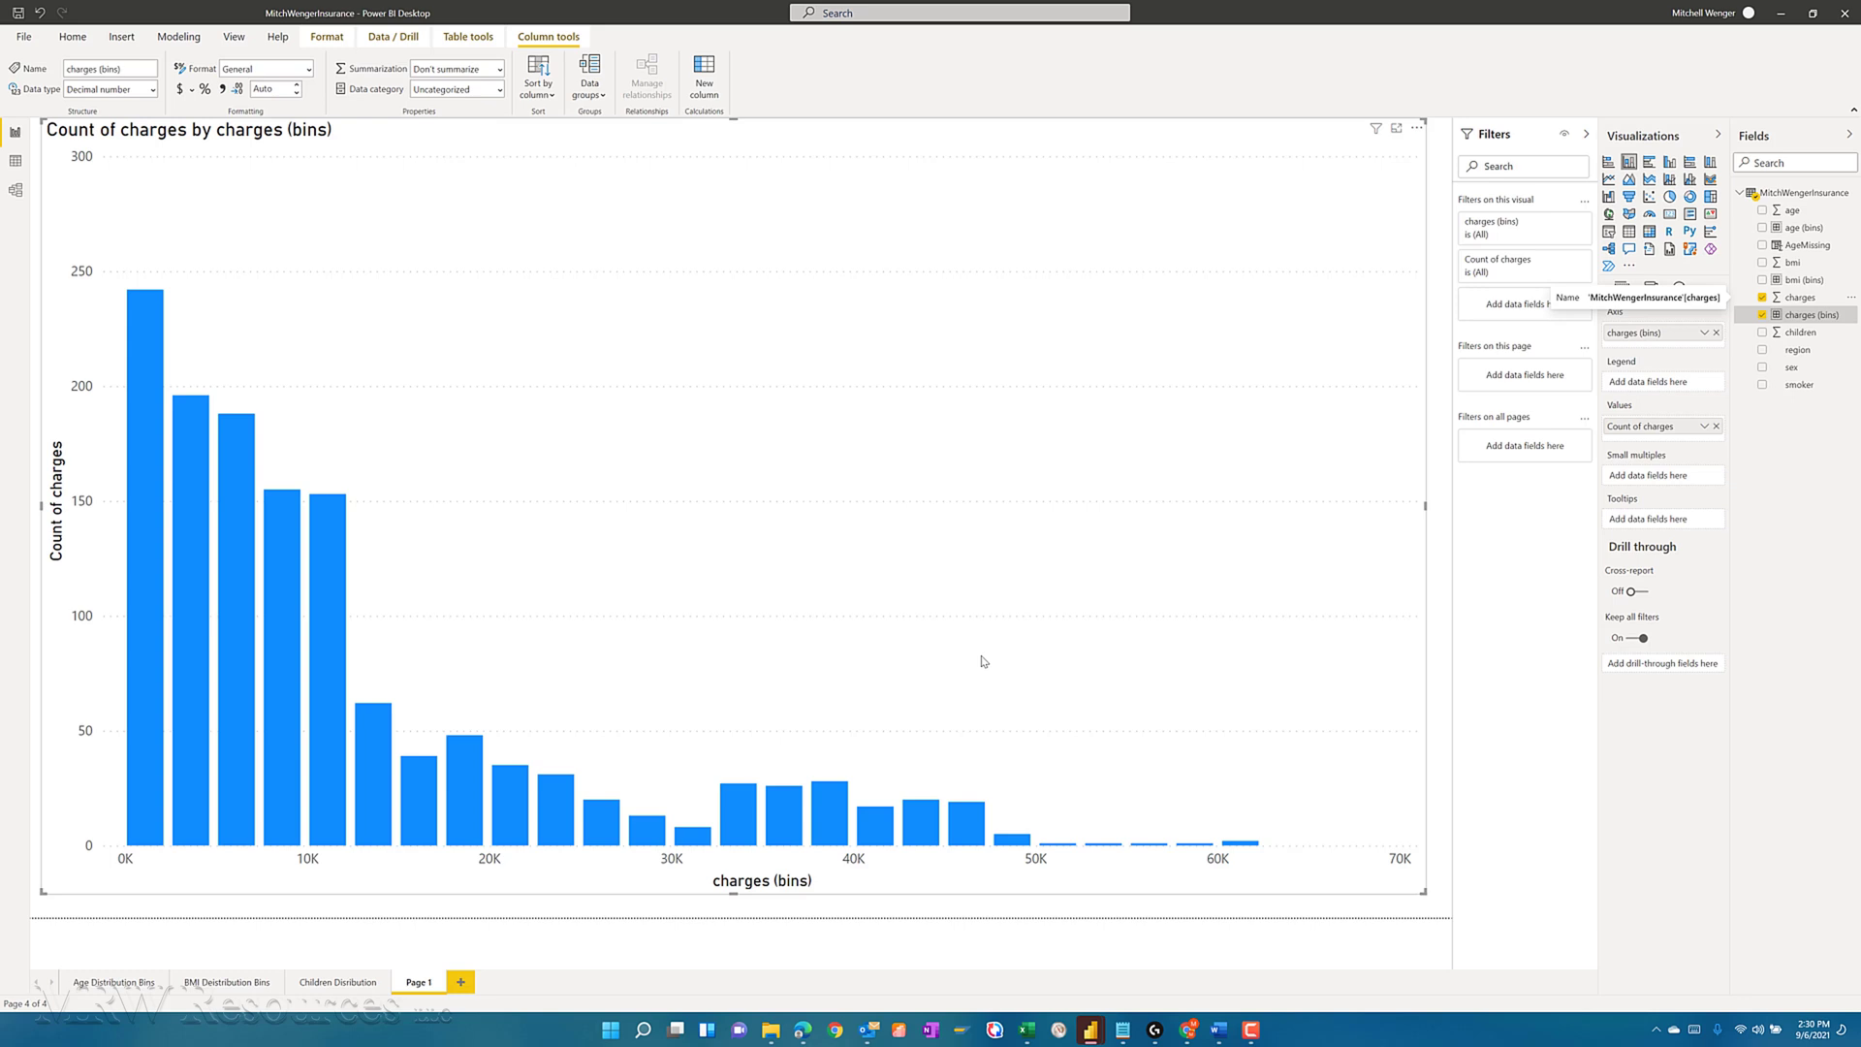
Bring the MitchWengerInsurance.xlsx workbook with the descriptive statistics tables to the front.
key(super+Tab)
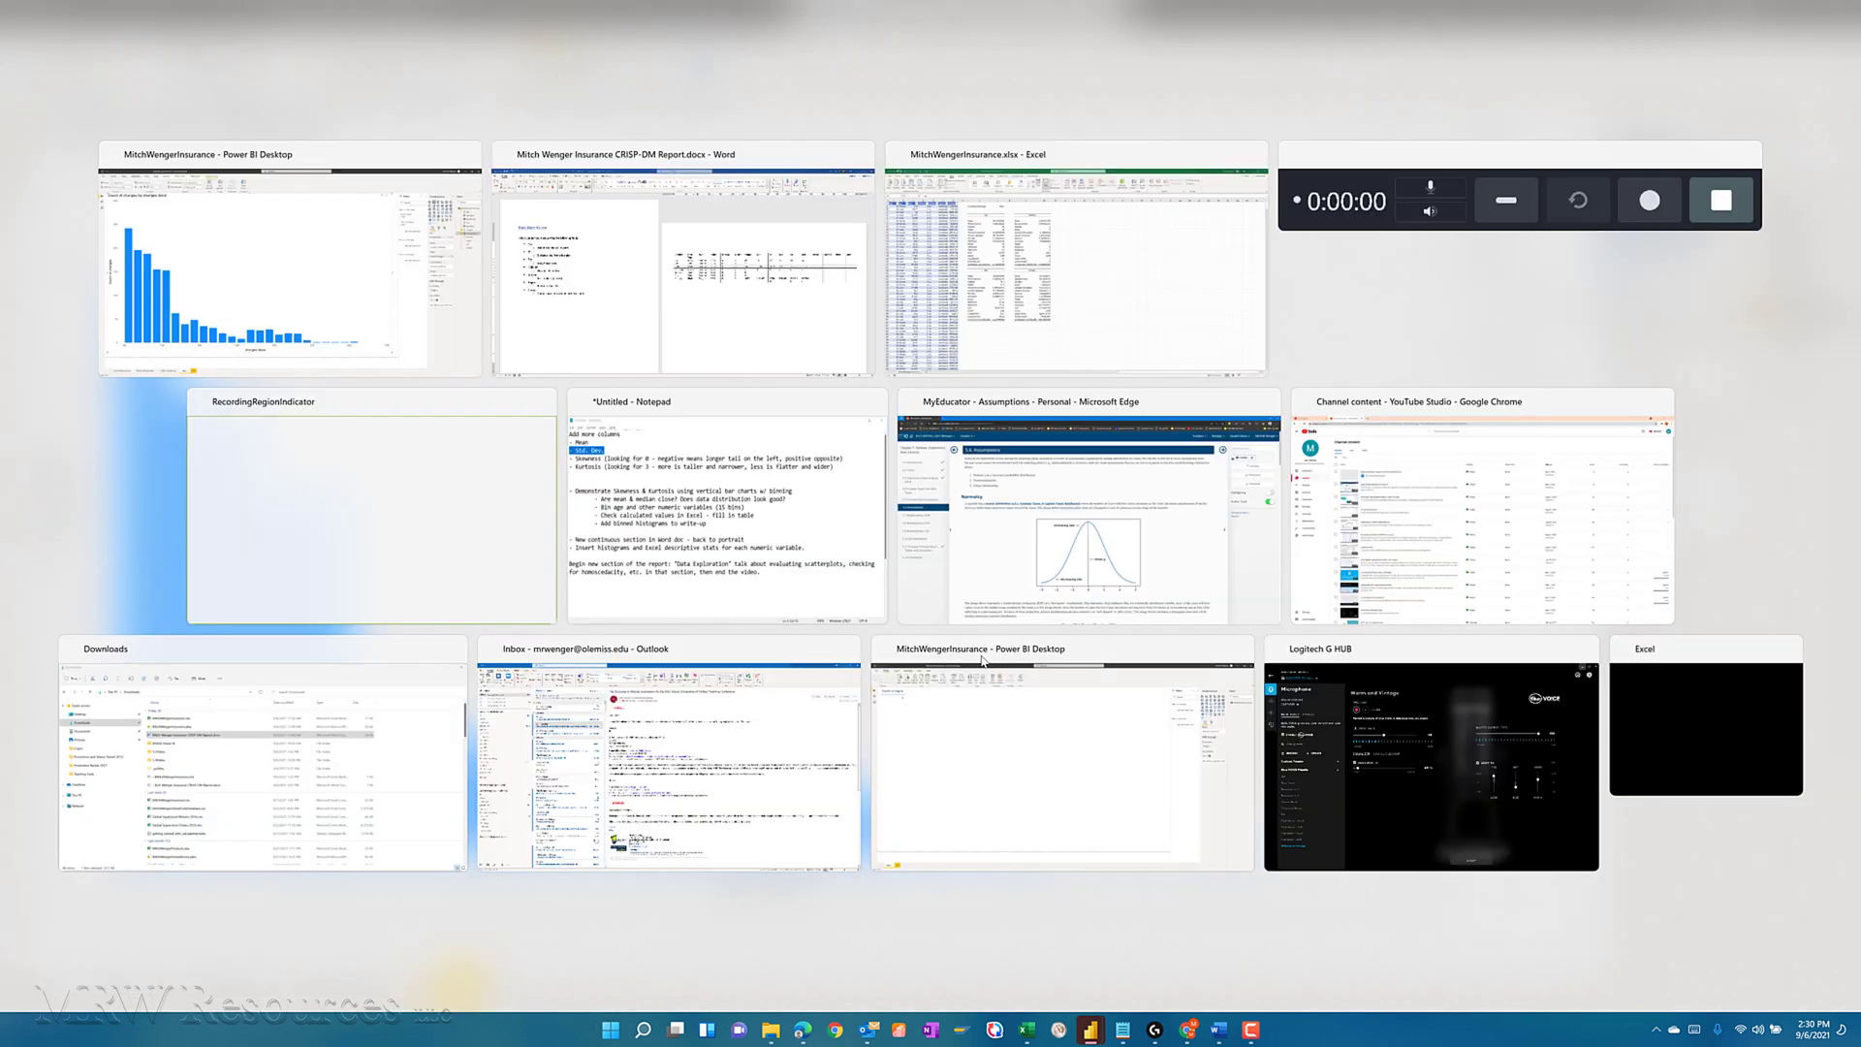
key(Escape)
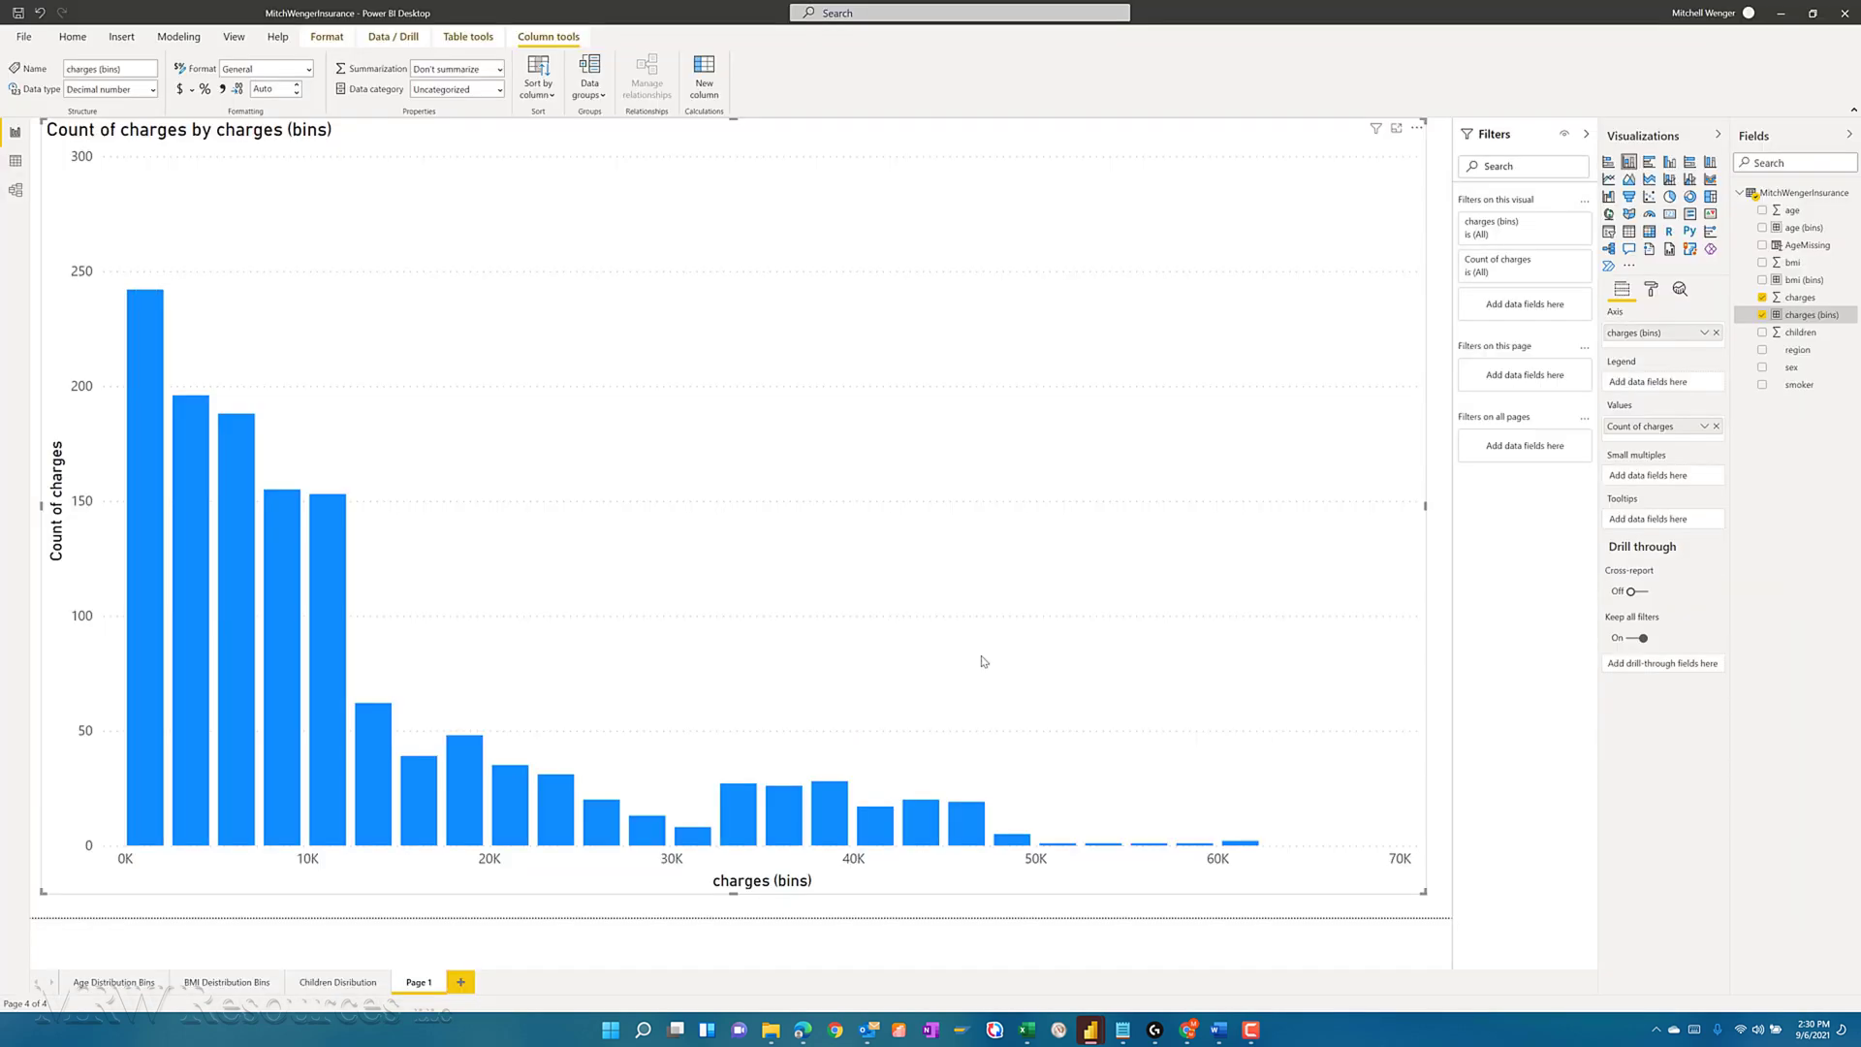
click(1028, 1029)
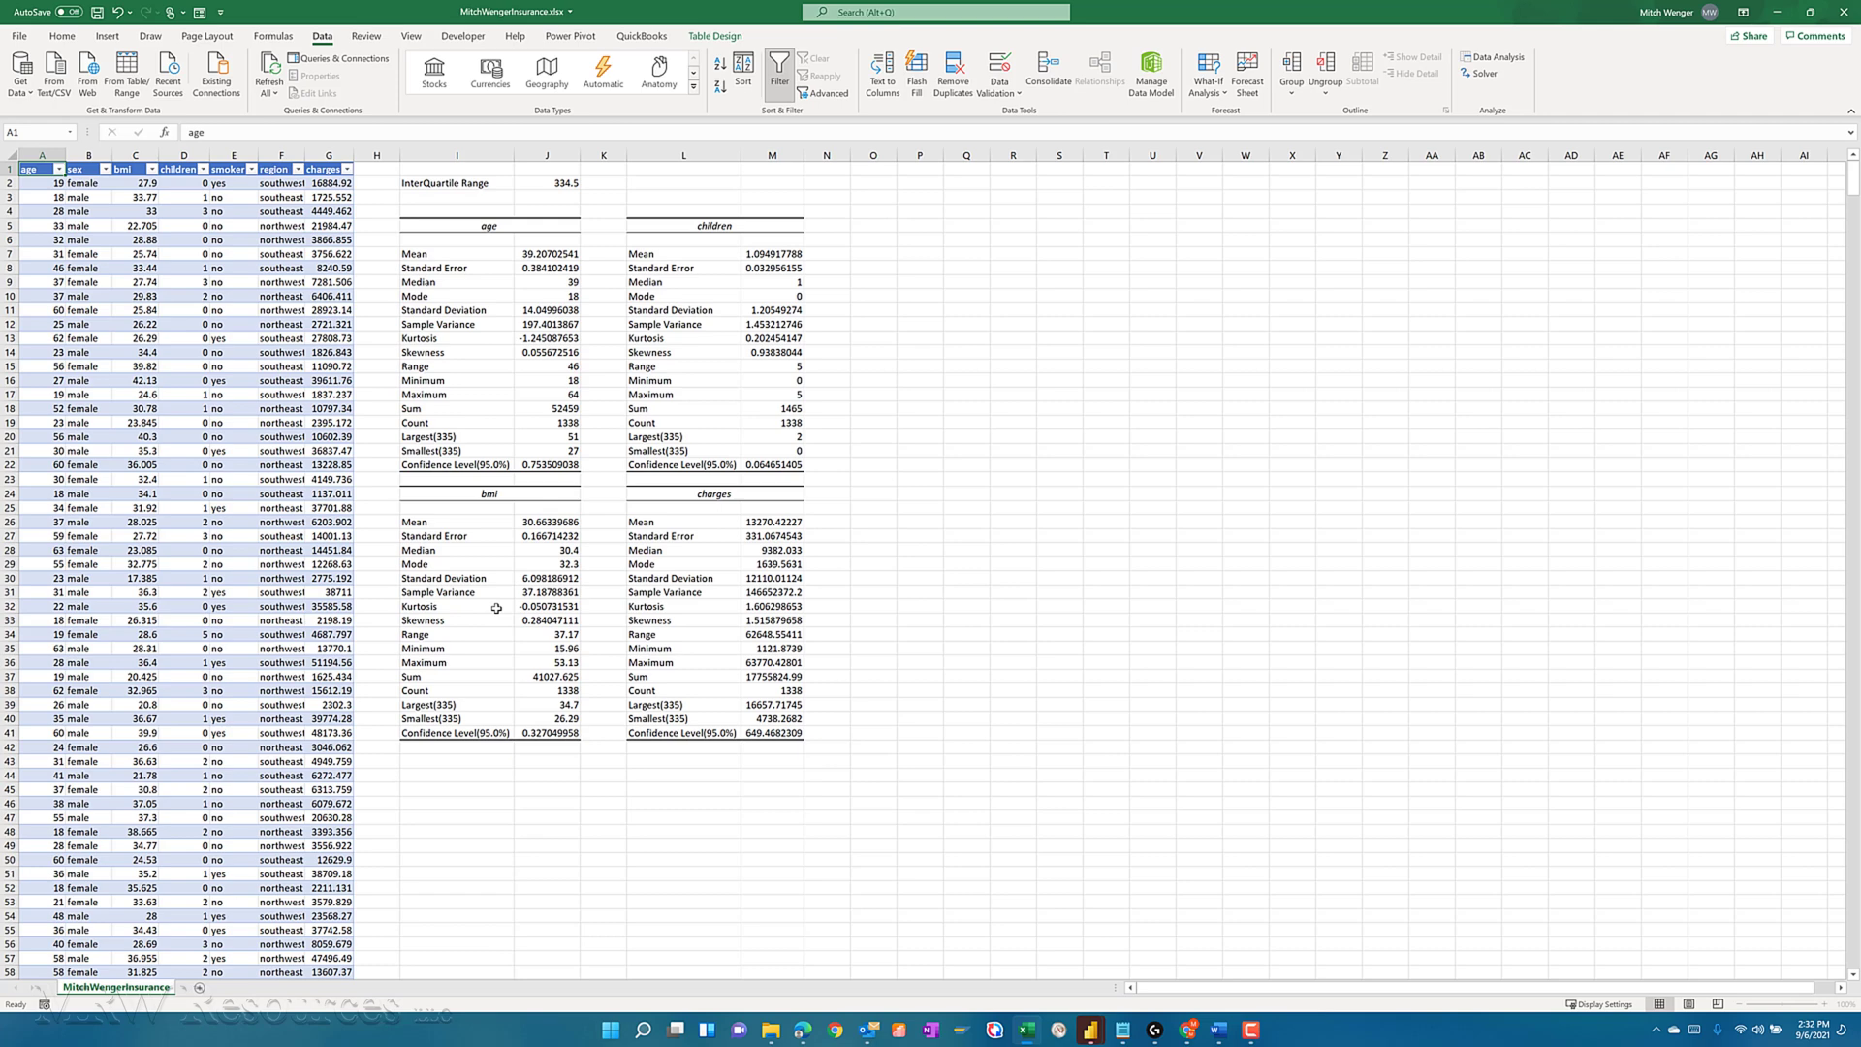
key(alt+Tab)
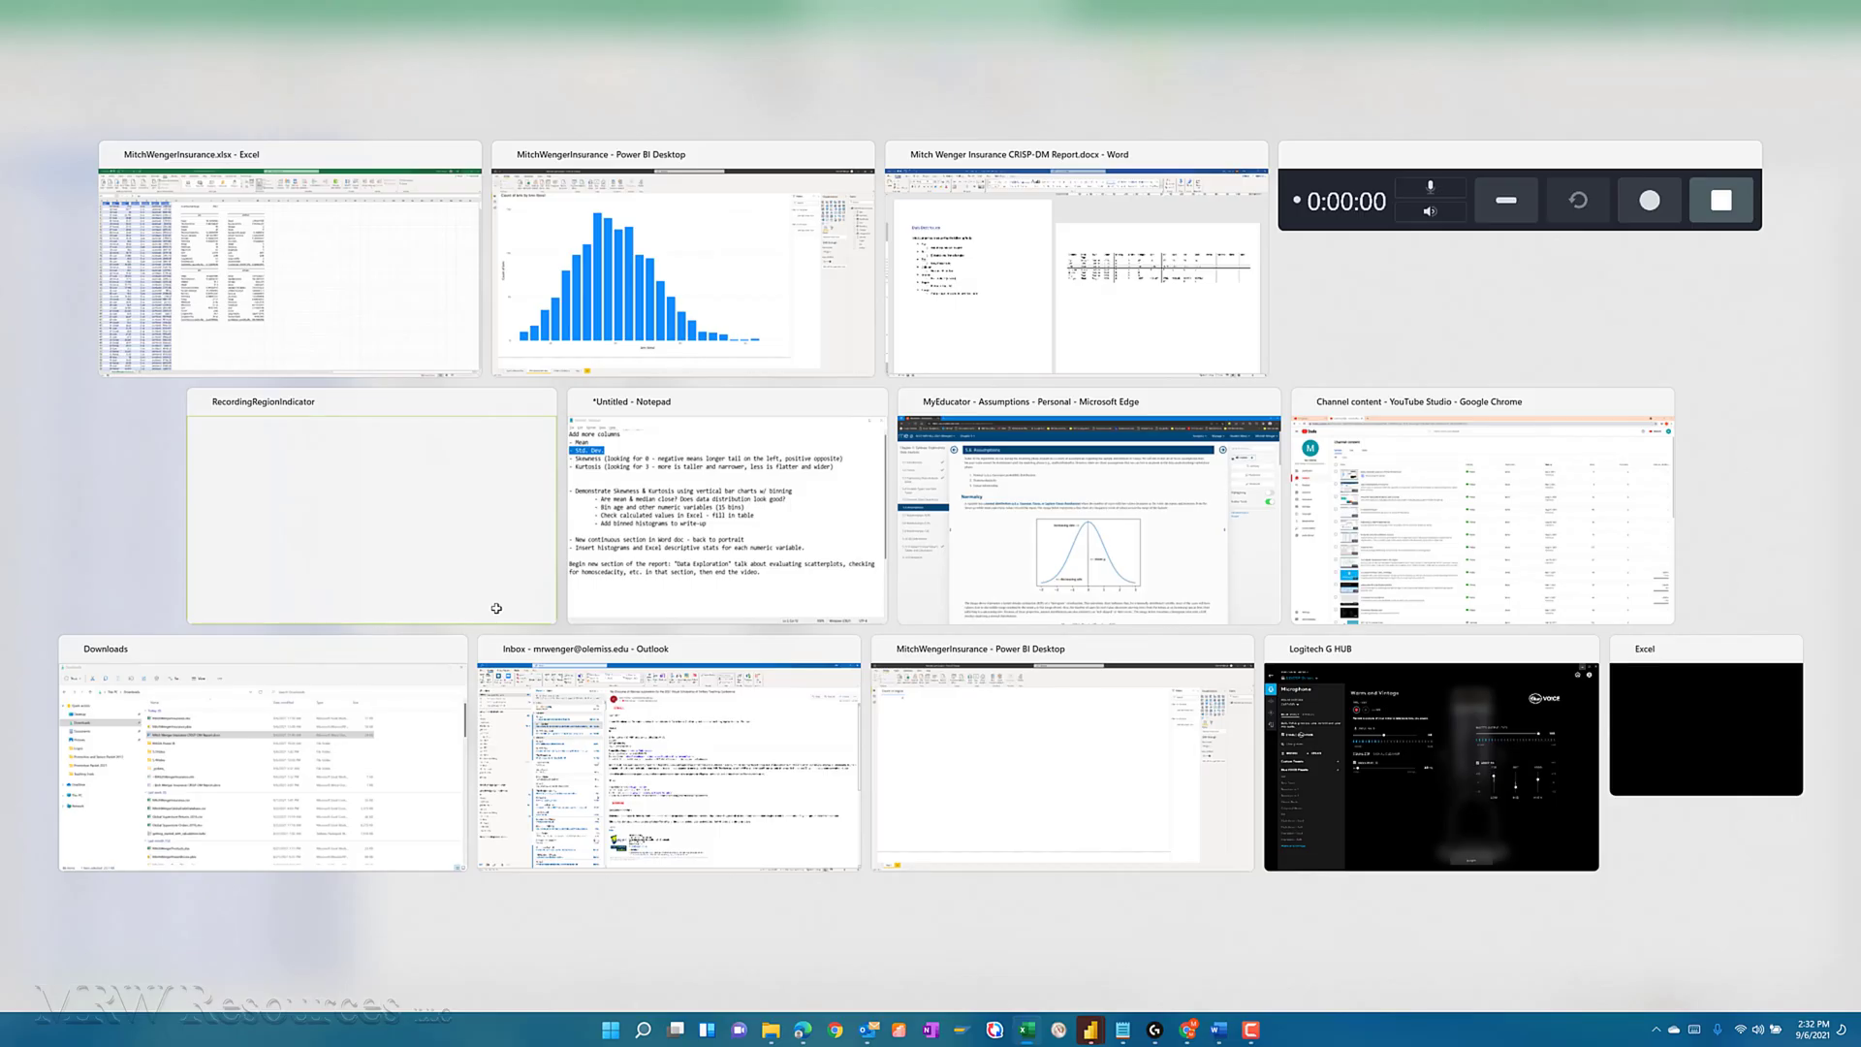
key(alt+Tab)
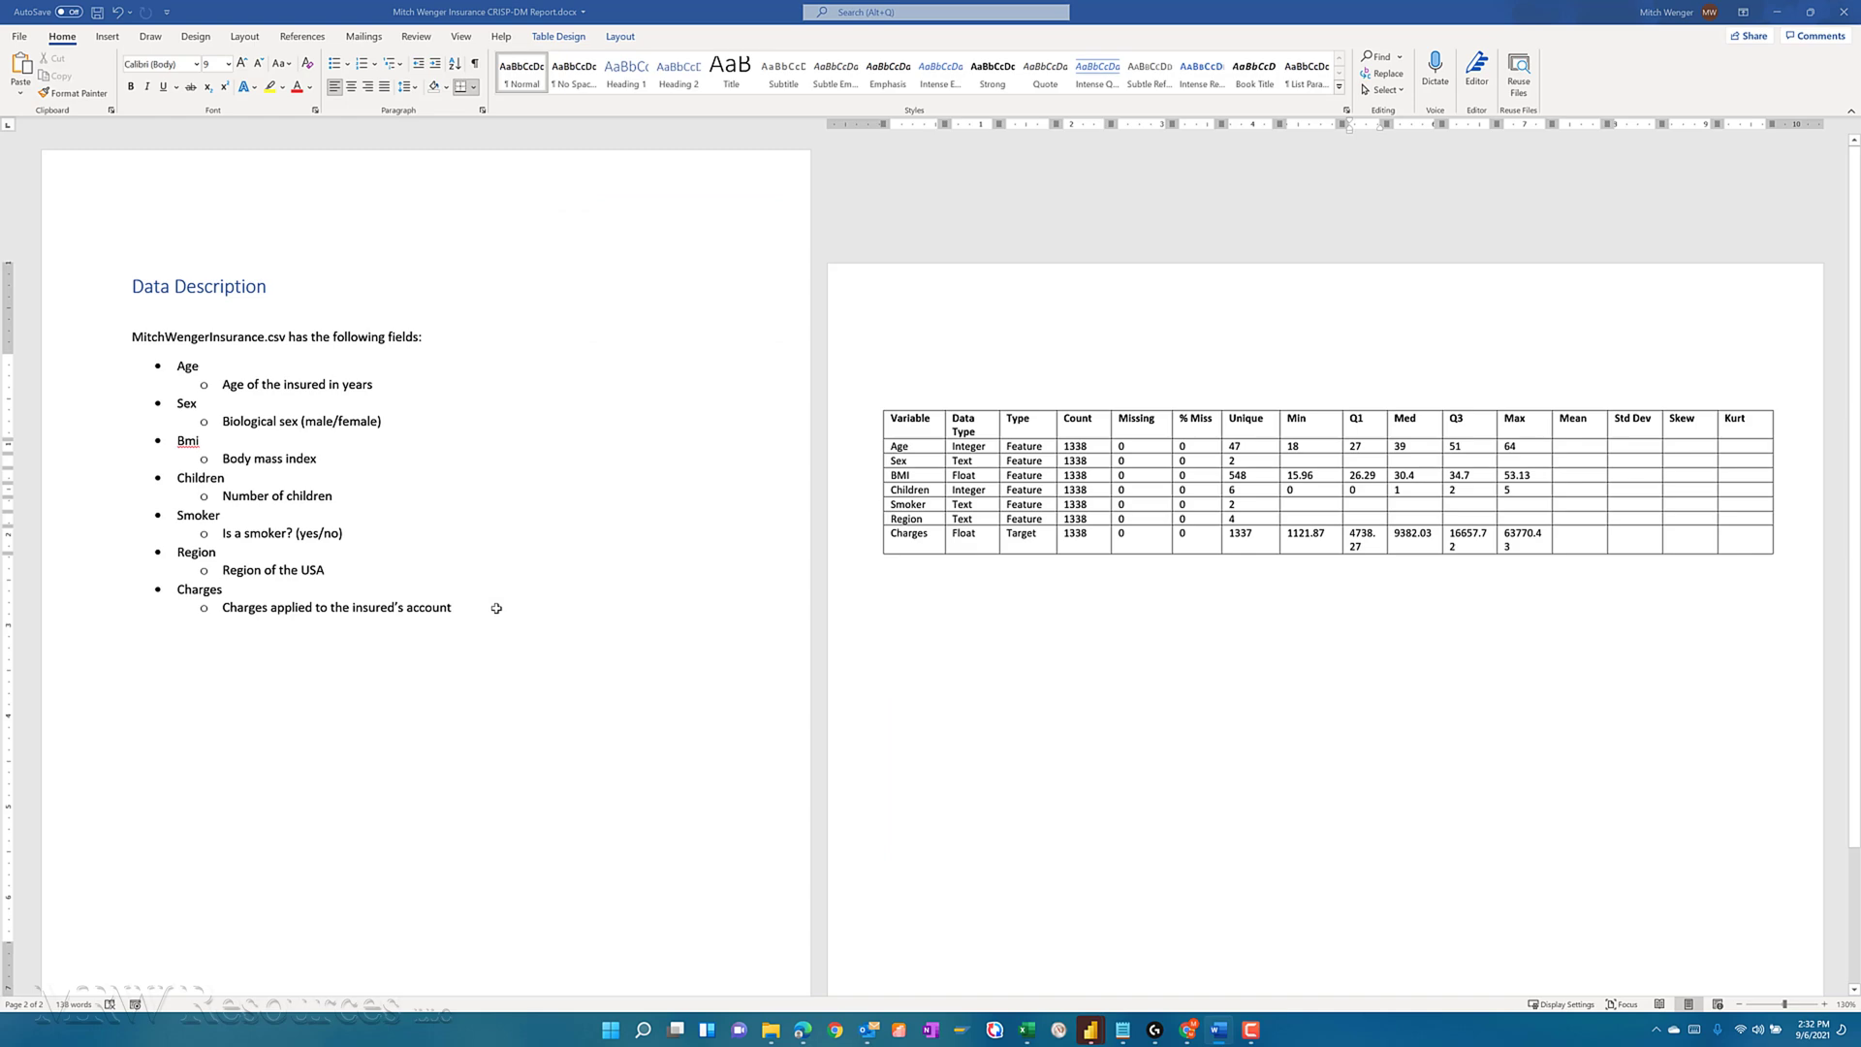
key(alt+Tab)
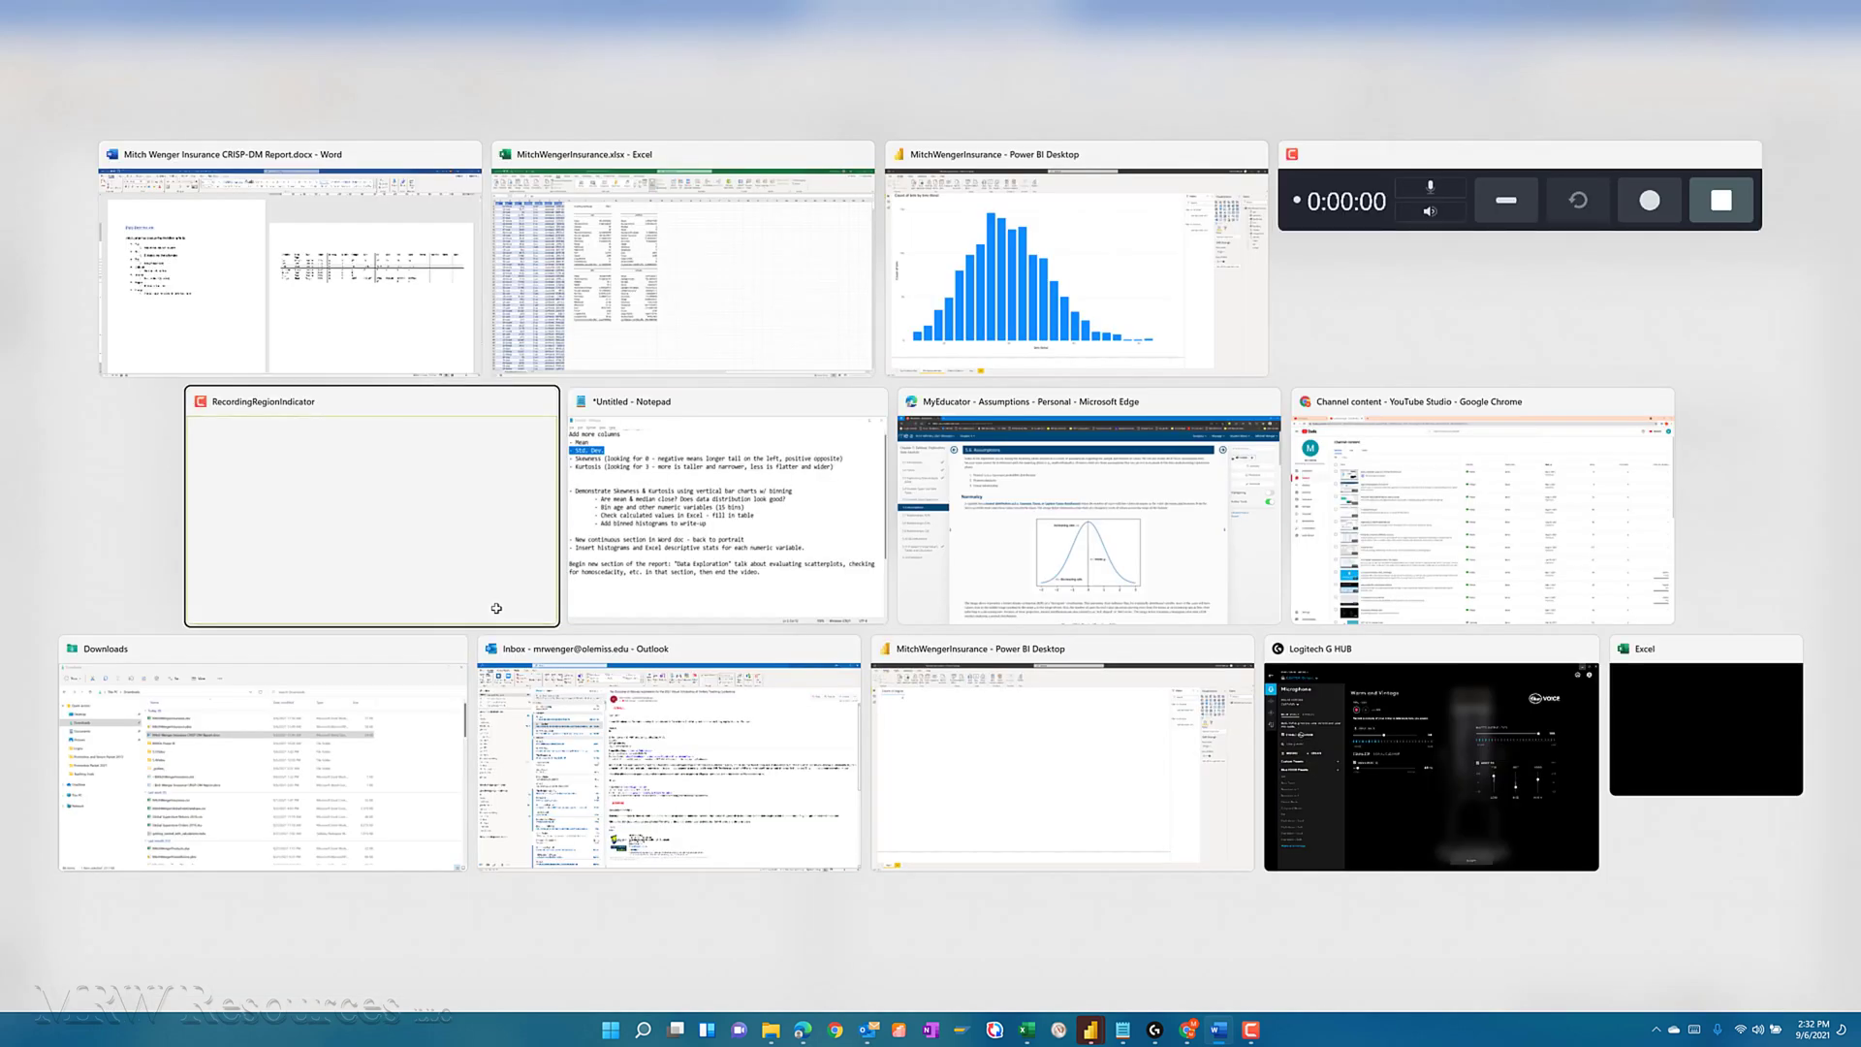
key(alt+Tab)
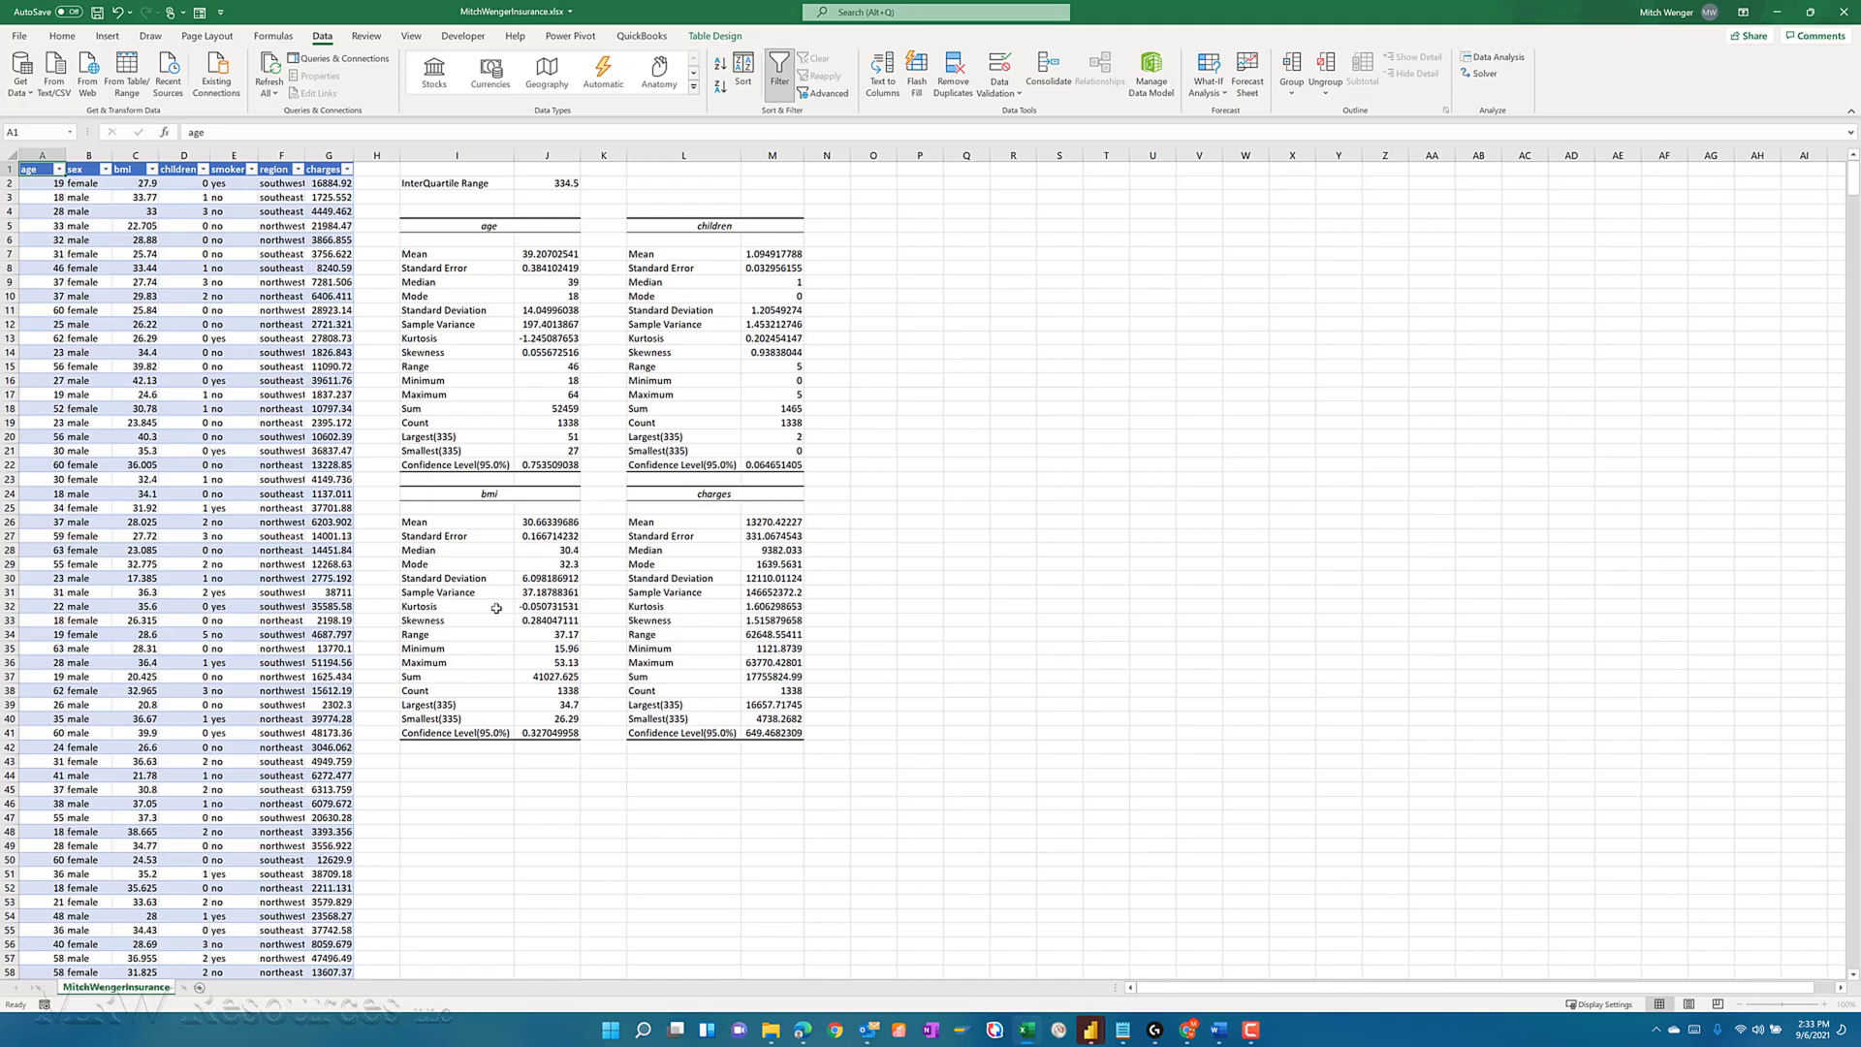
In Power BI Desktop, select the age histogram on the Age Distribution Bins page.
key(alt+Tab)
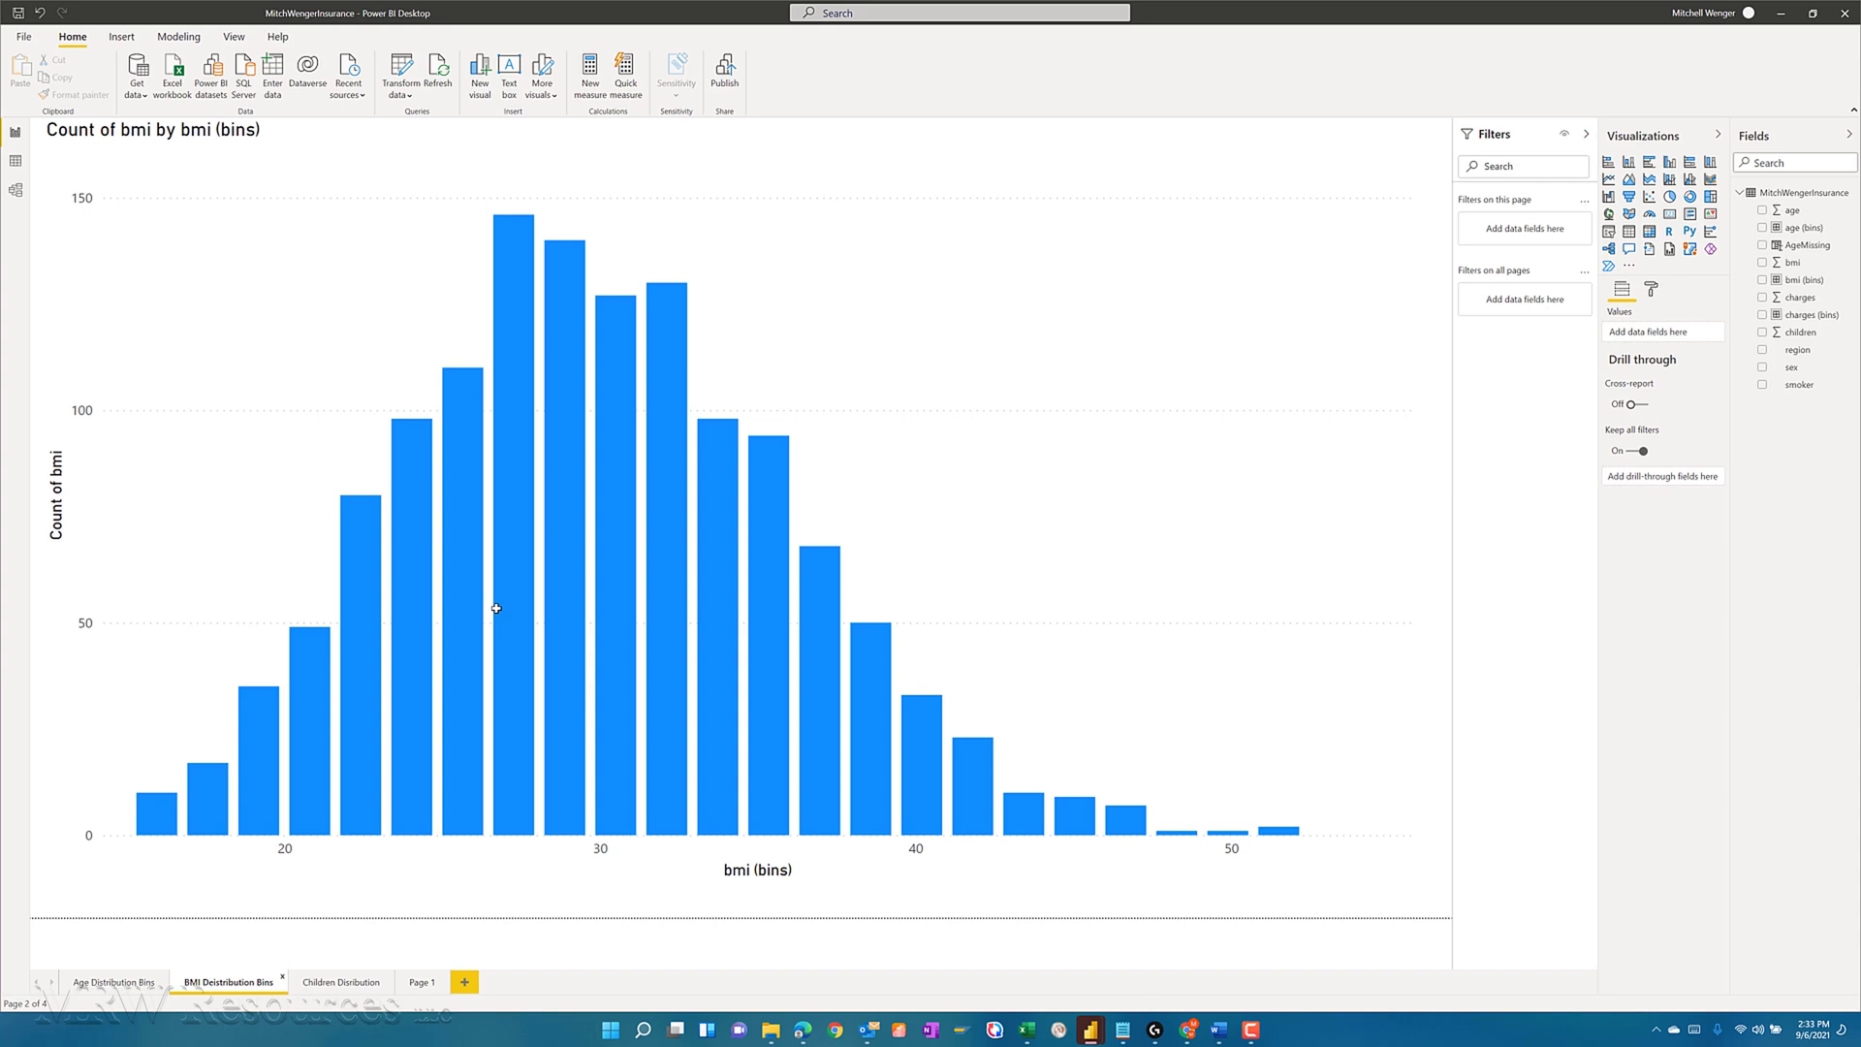
click(112, 991)
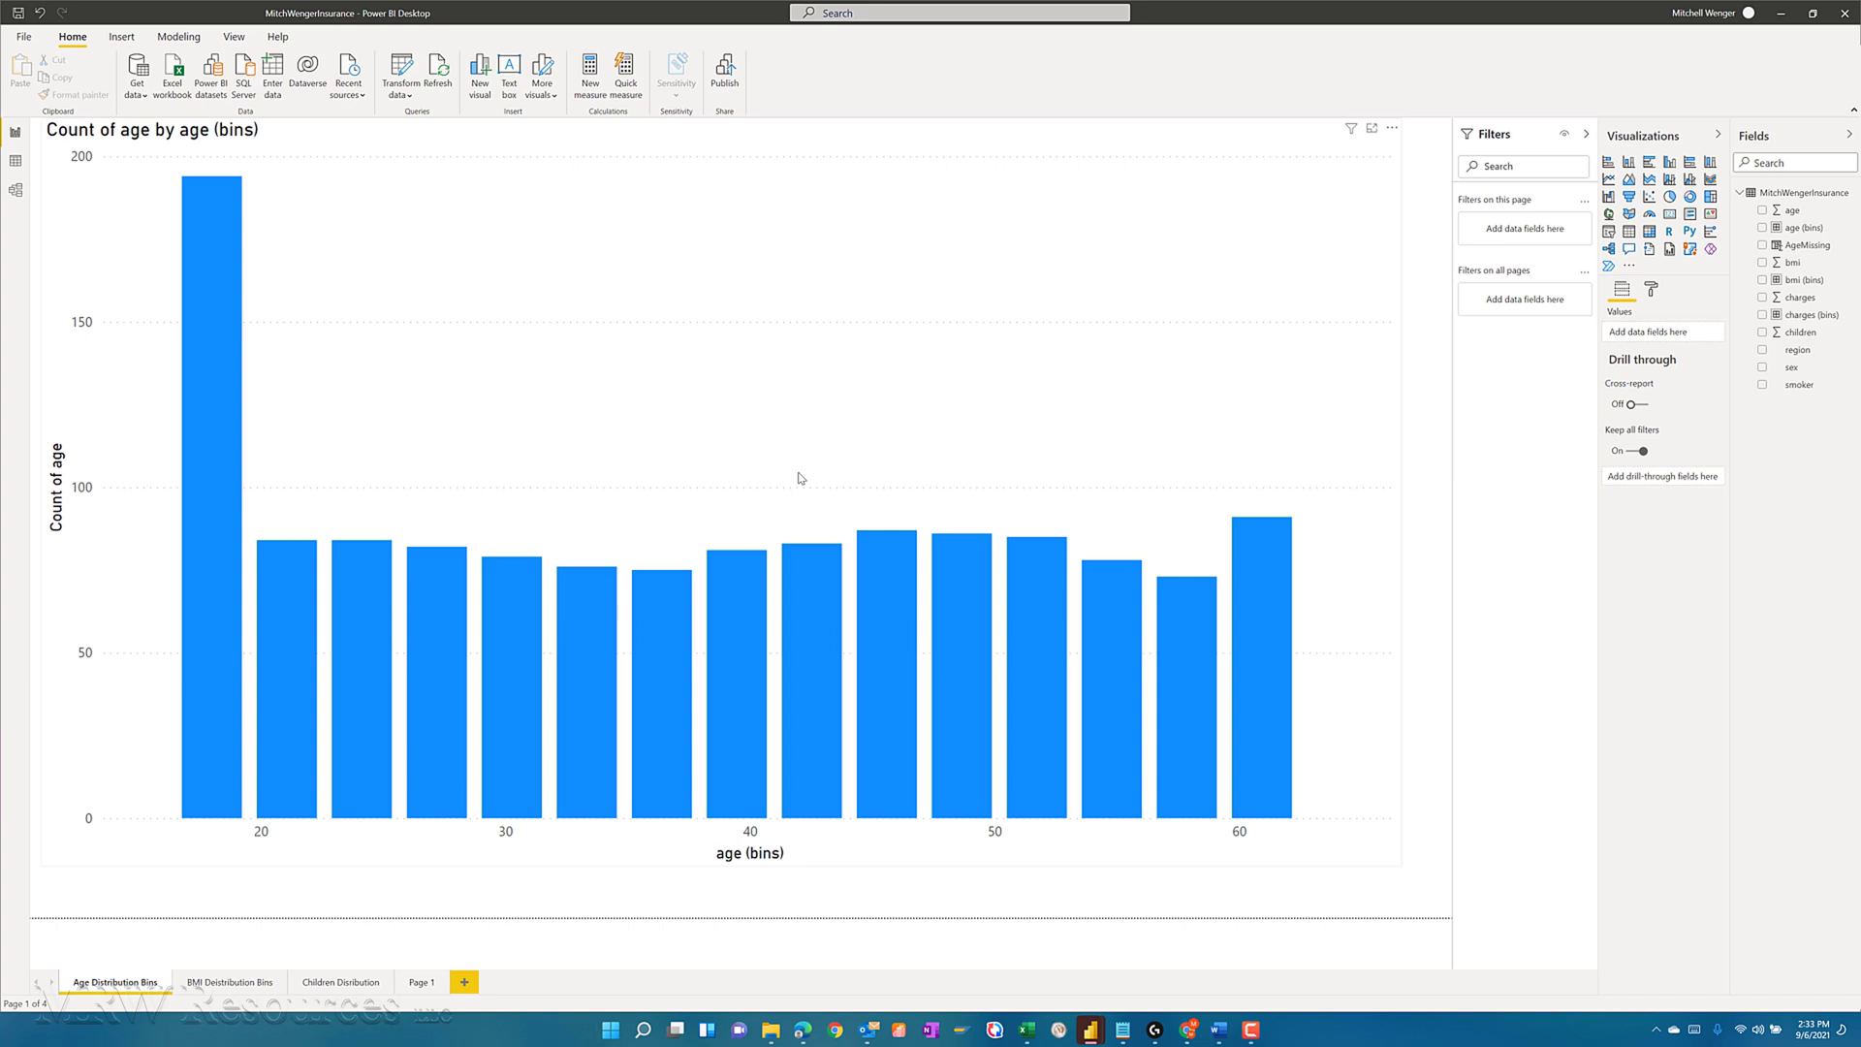
click(799, 477)
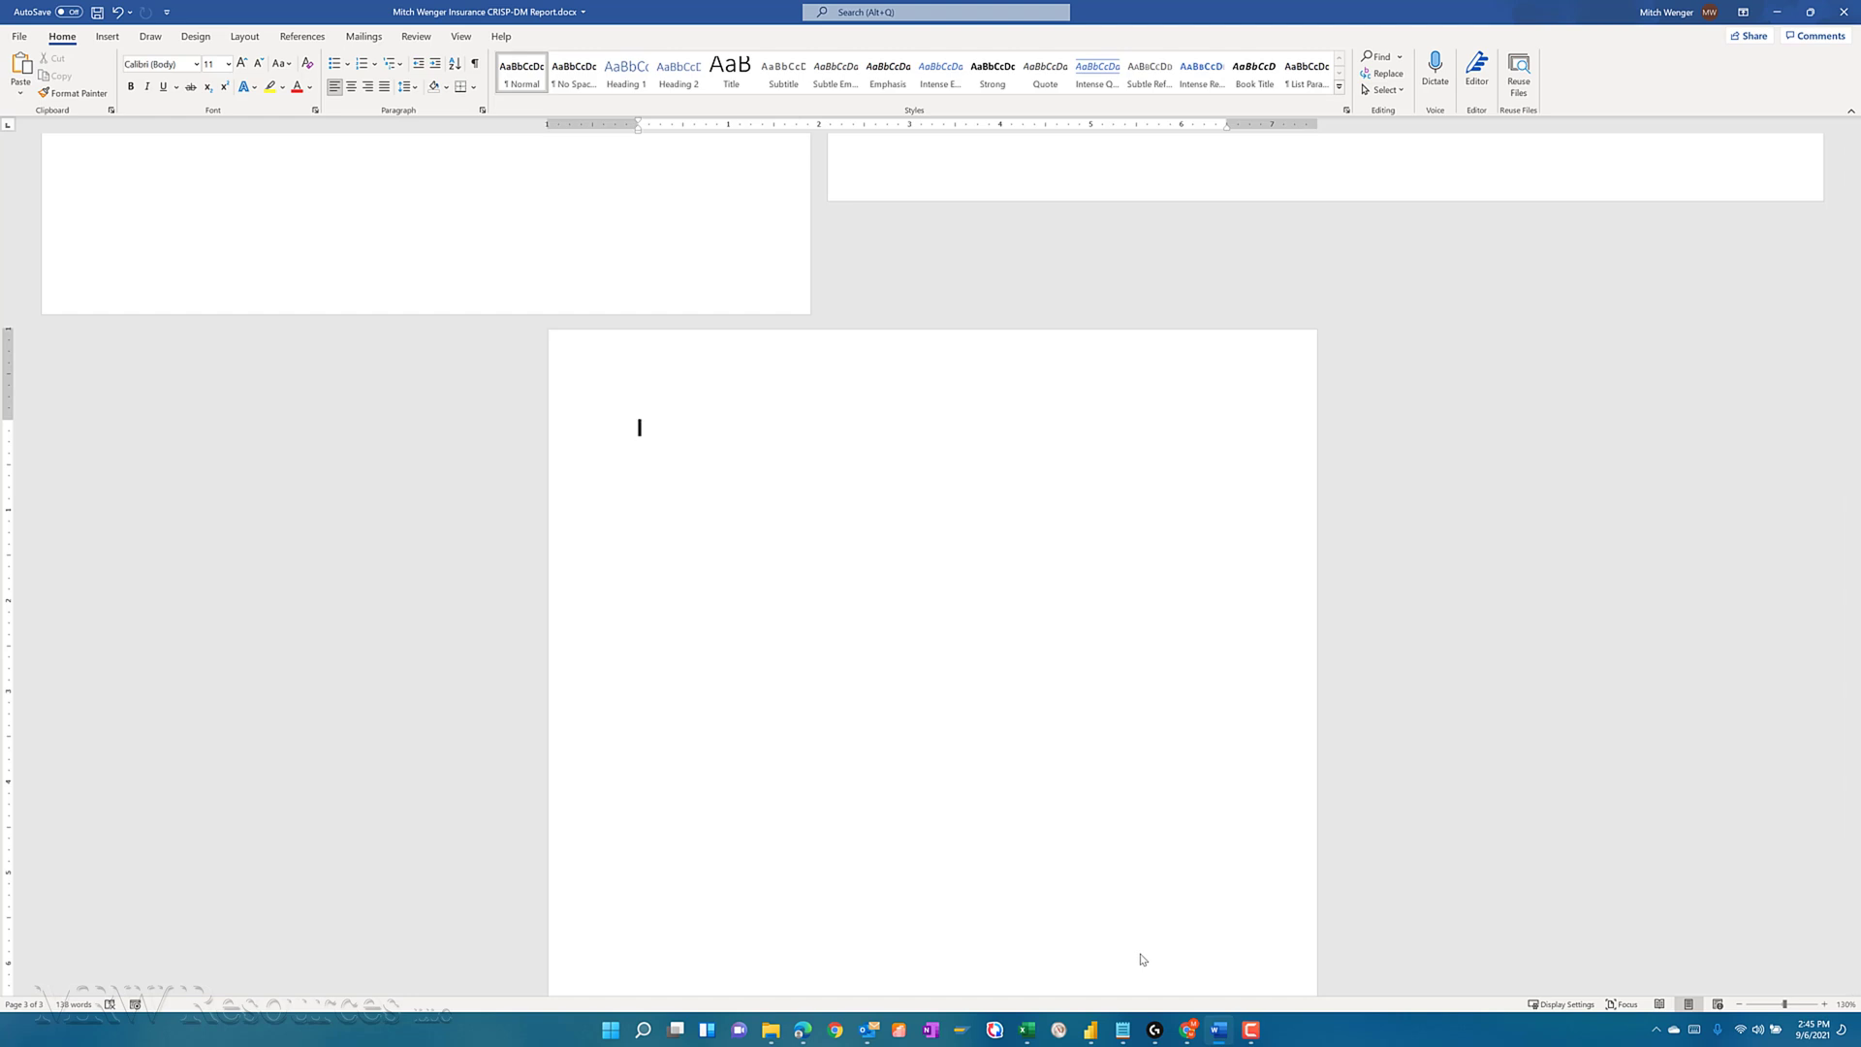
key(super+Tab)
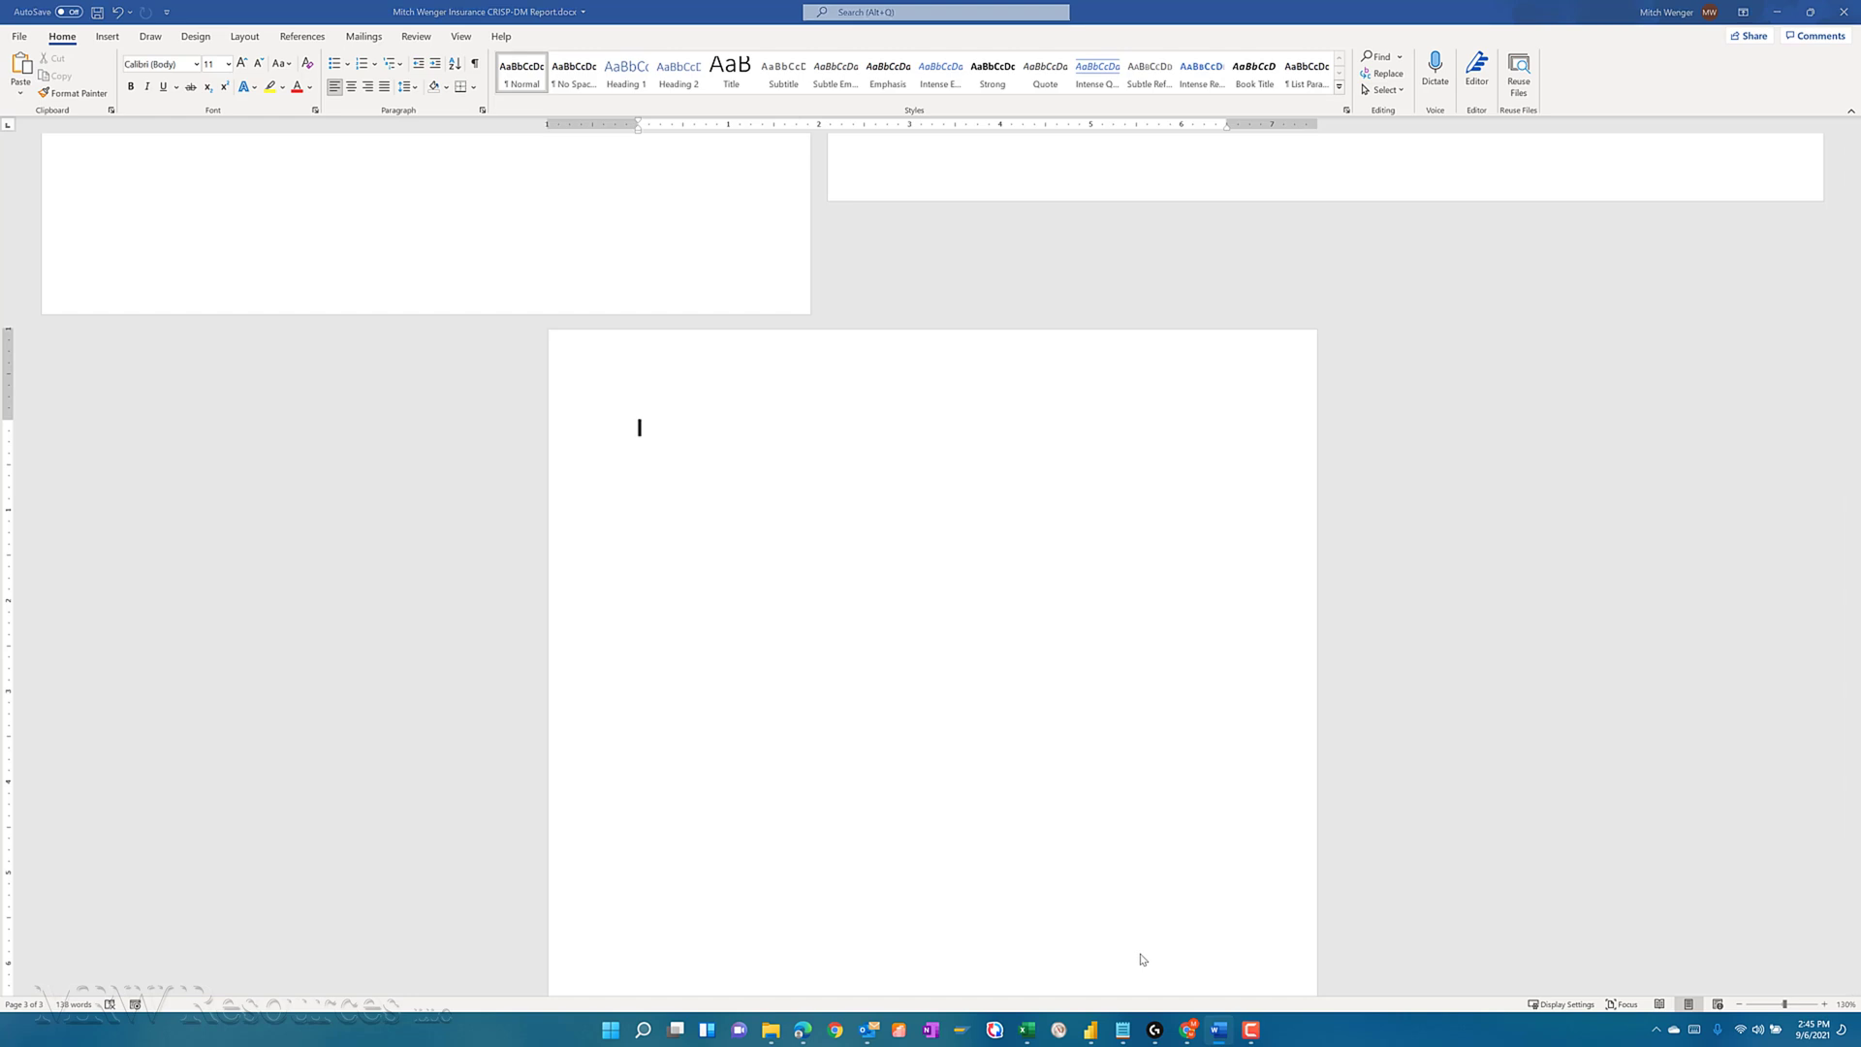
key(Return)
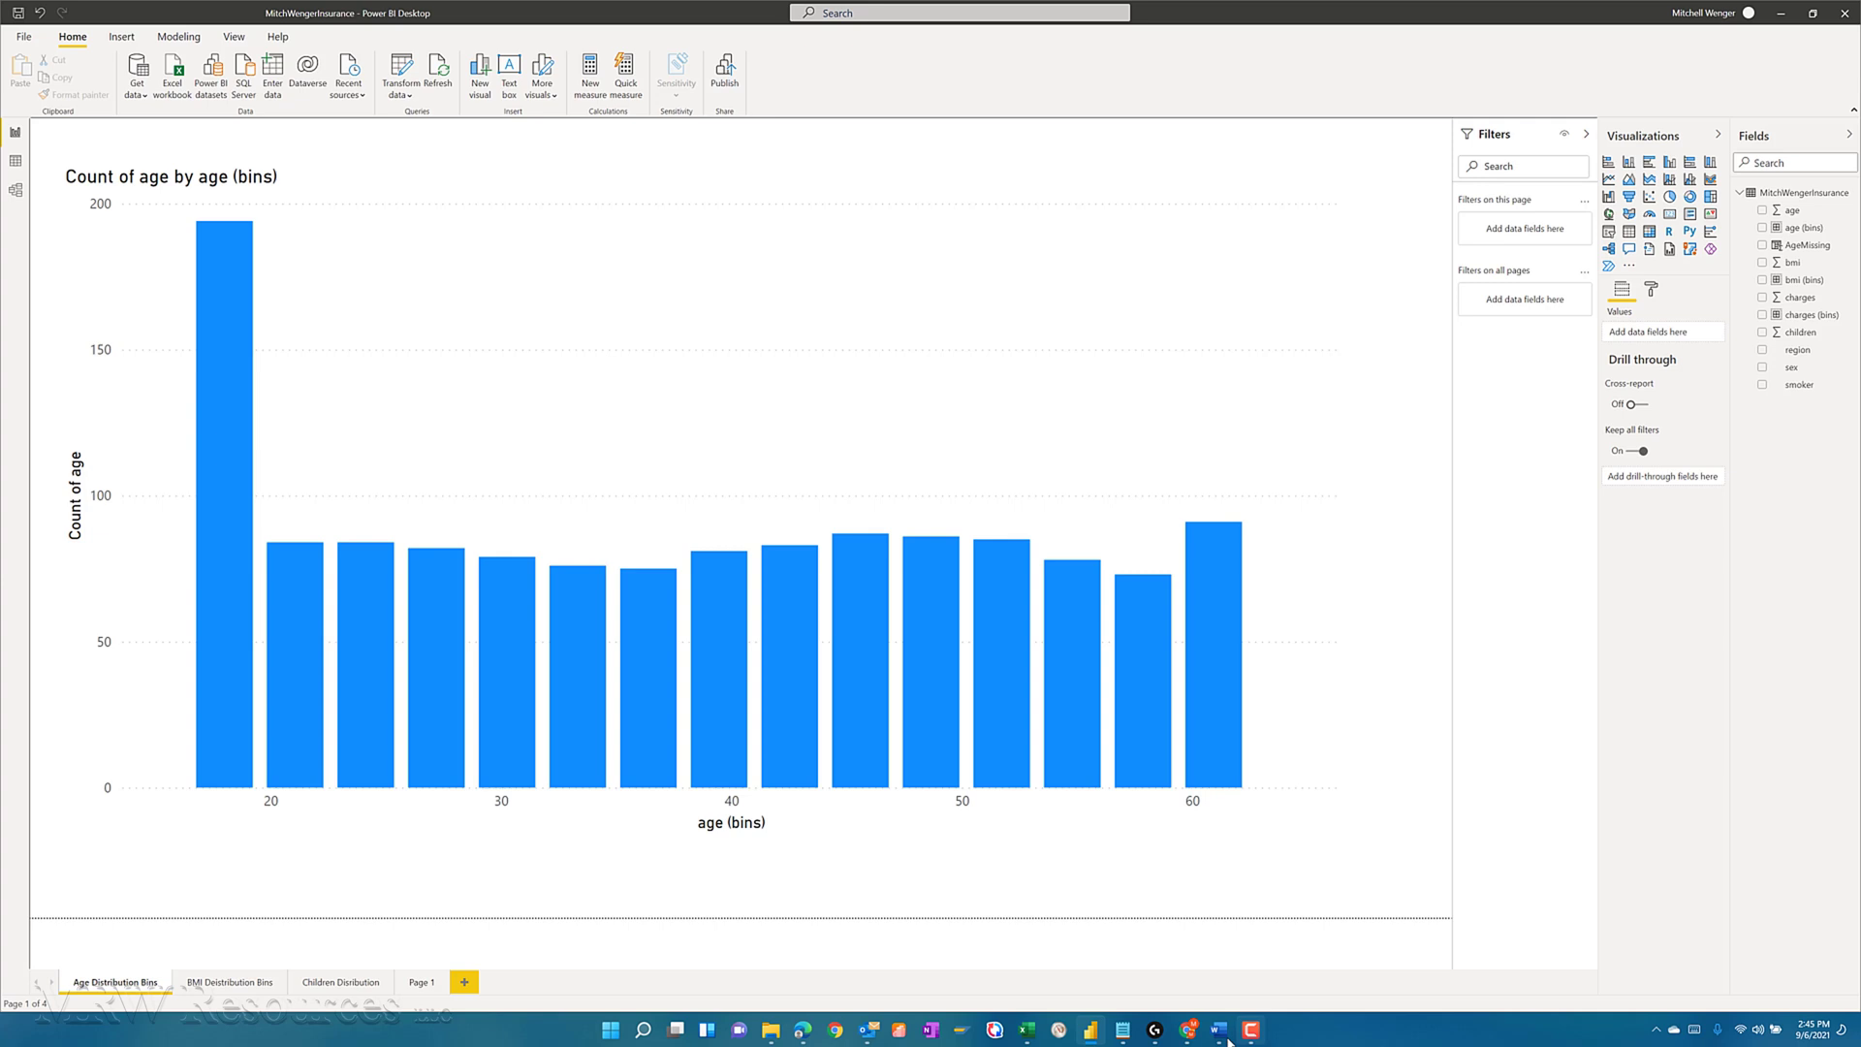
click(1219, 1034)
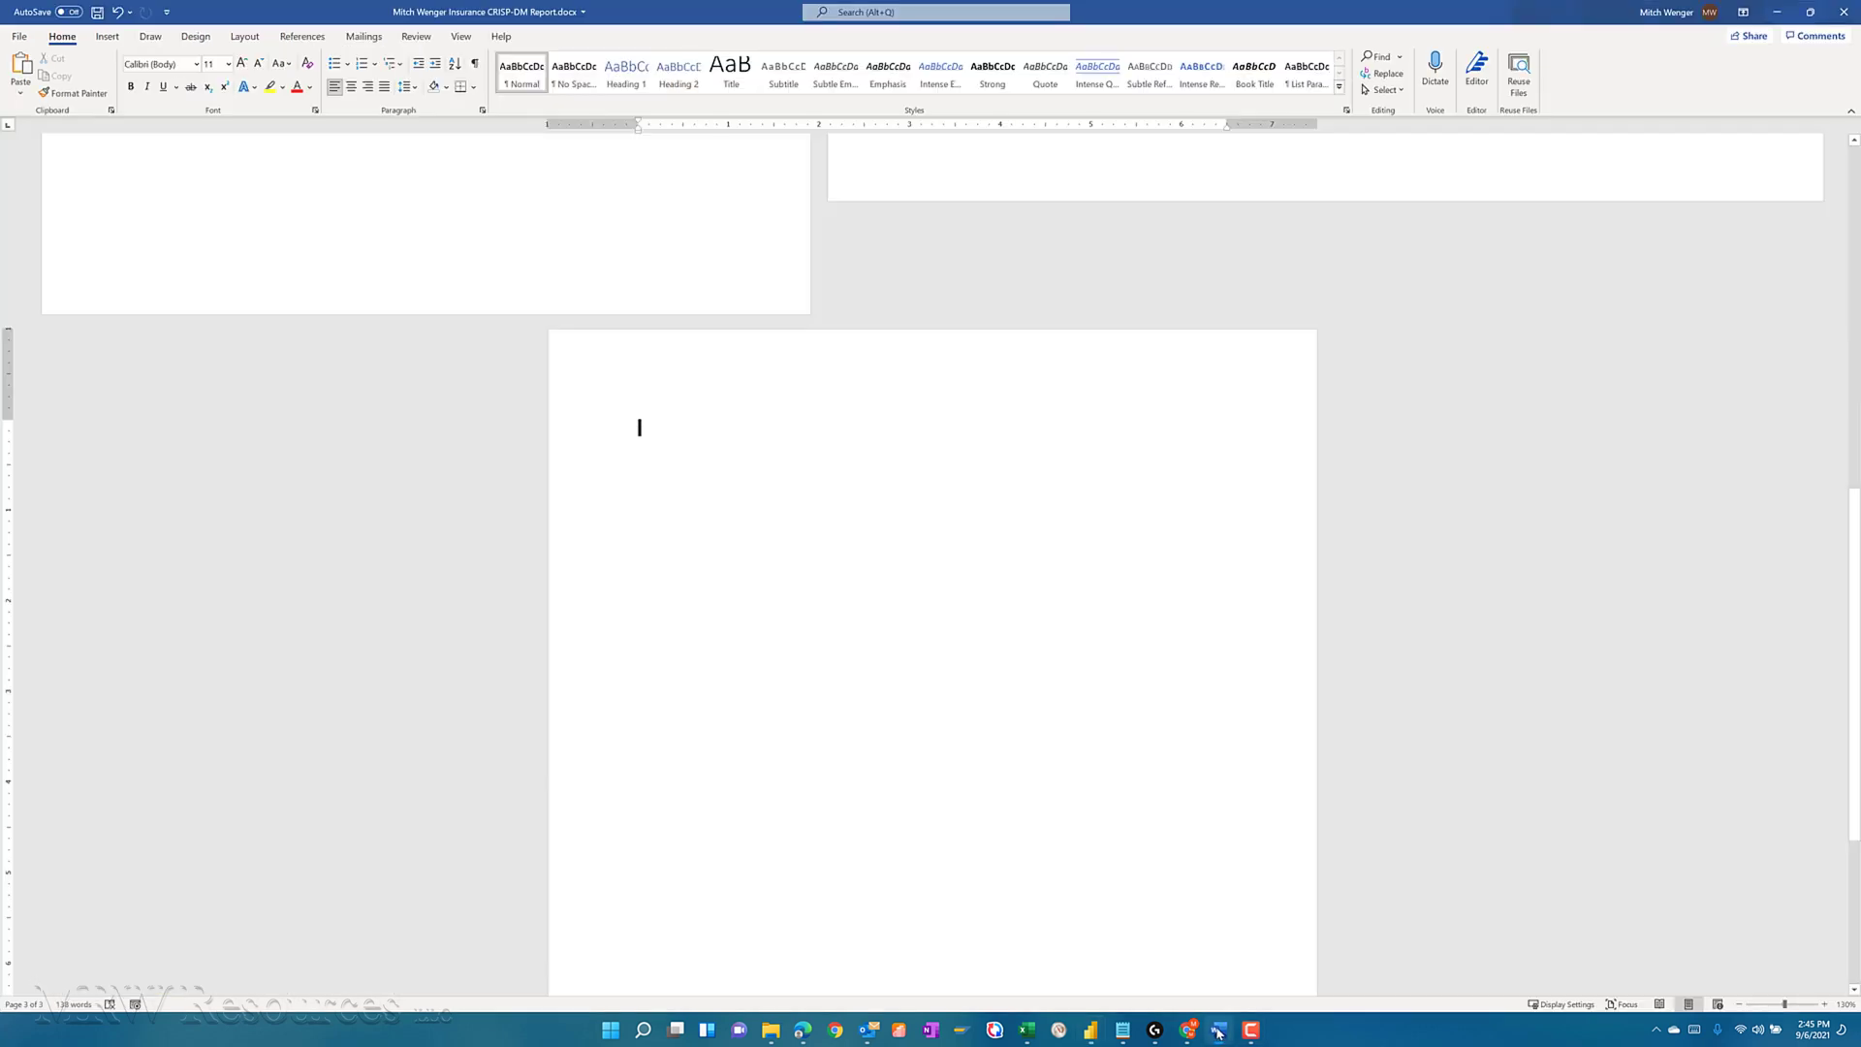
Insert a screen clipping of the Power BI 'Count of age by age (bins)' histogram.
click(106, 38)
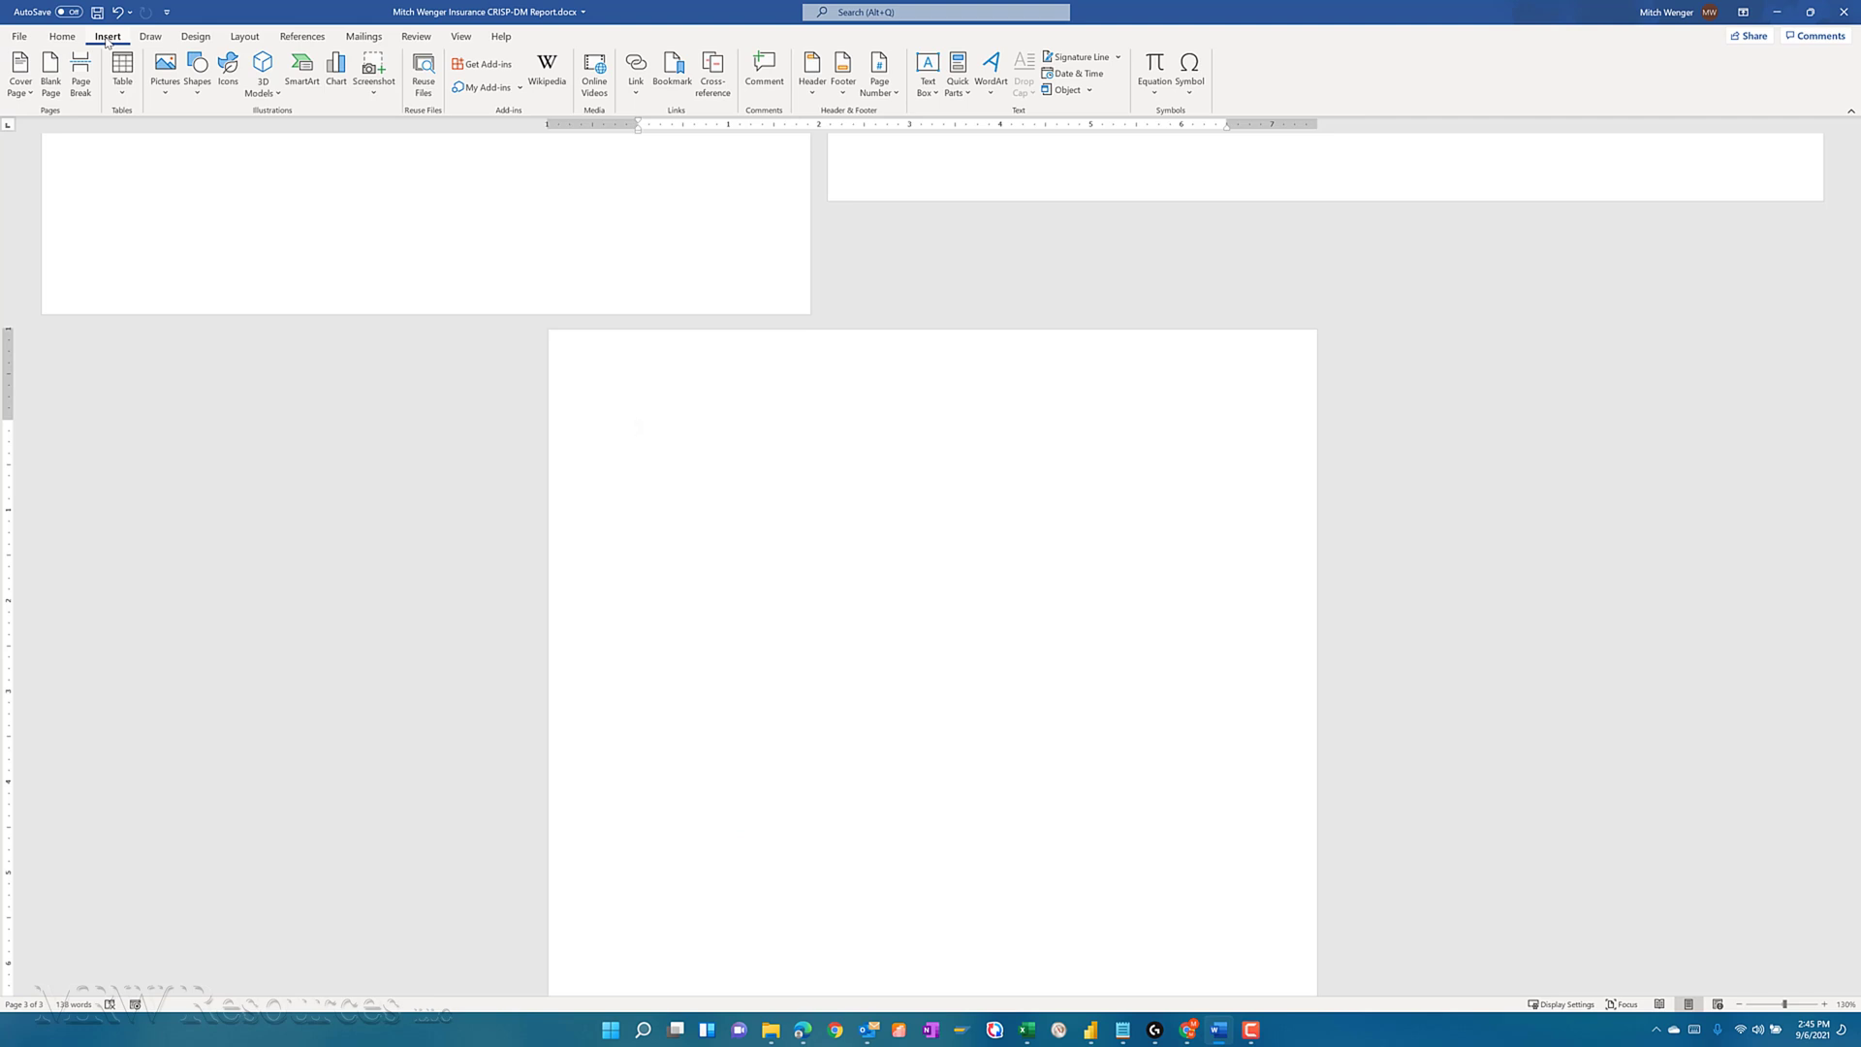
click(381, 94)
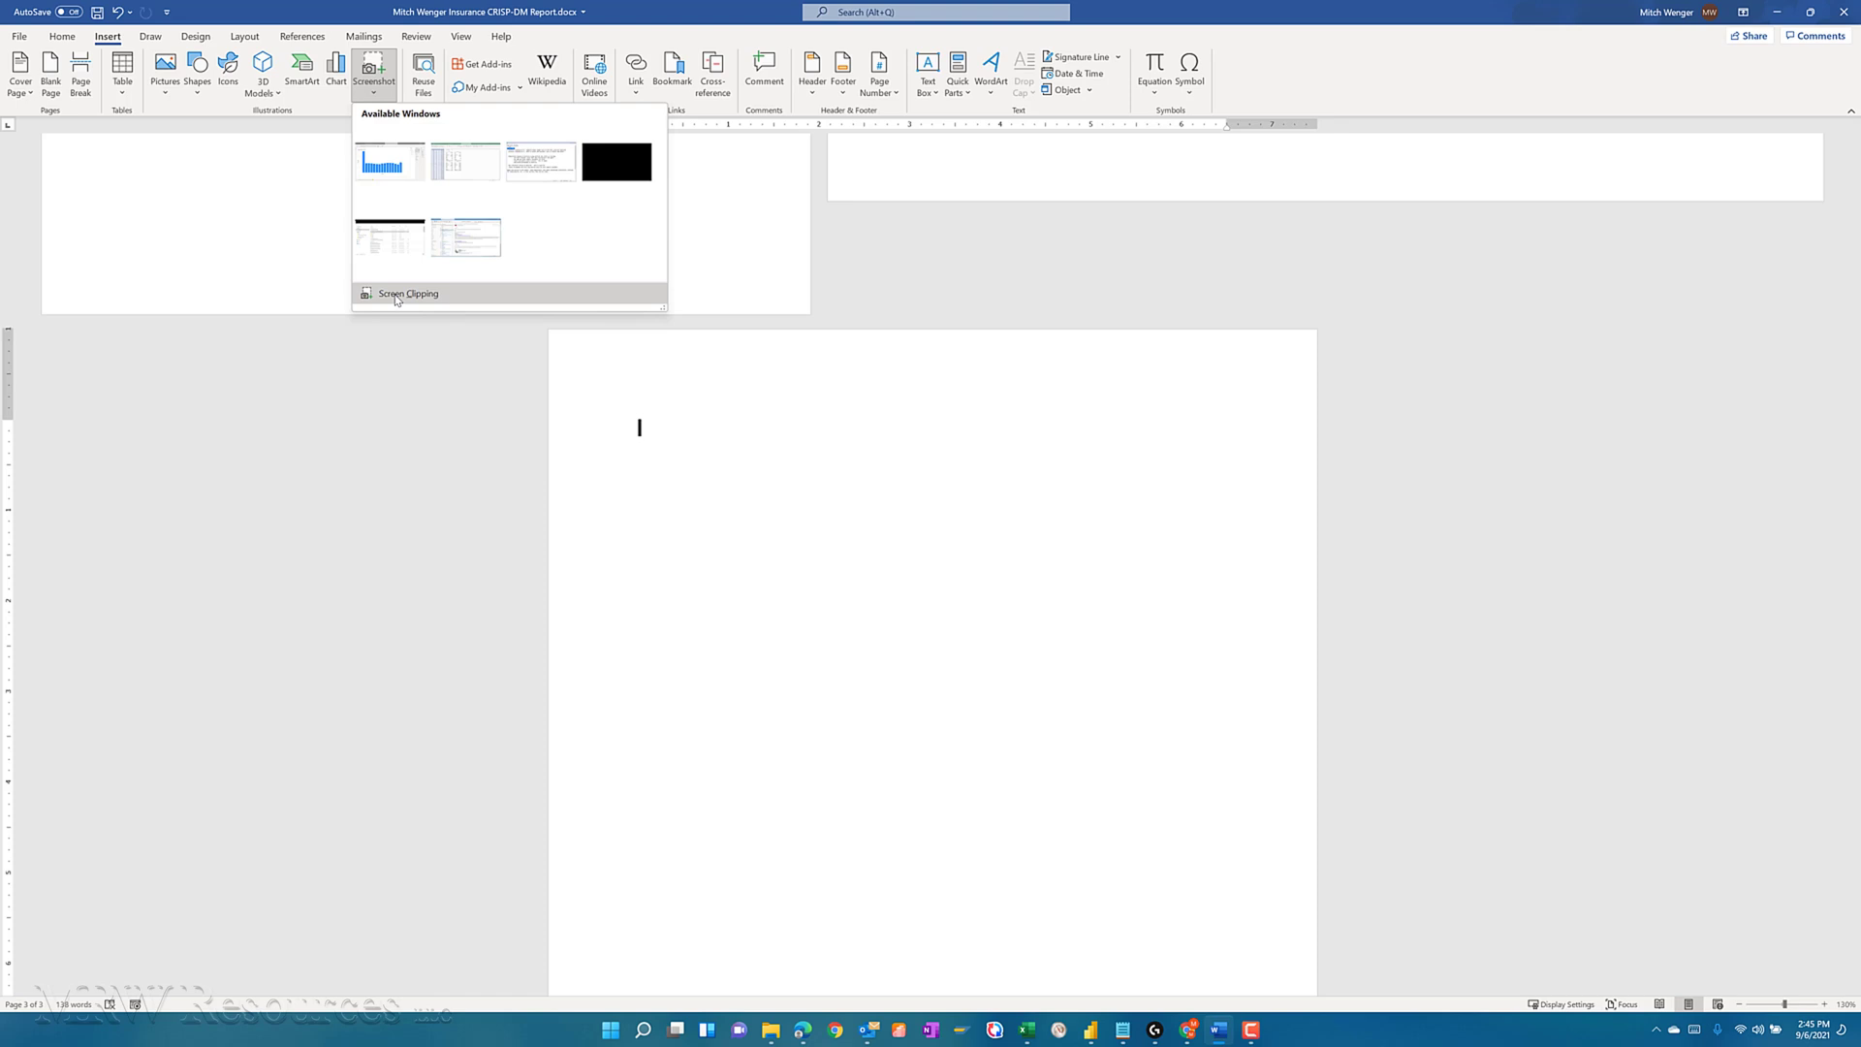
click(397, 293)
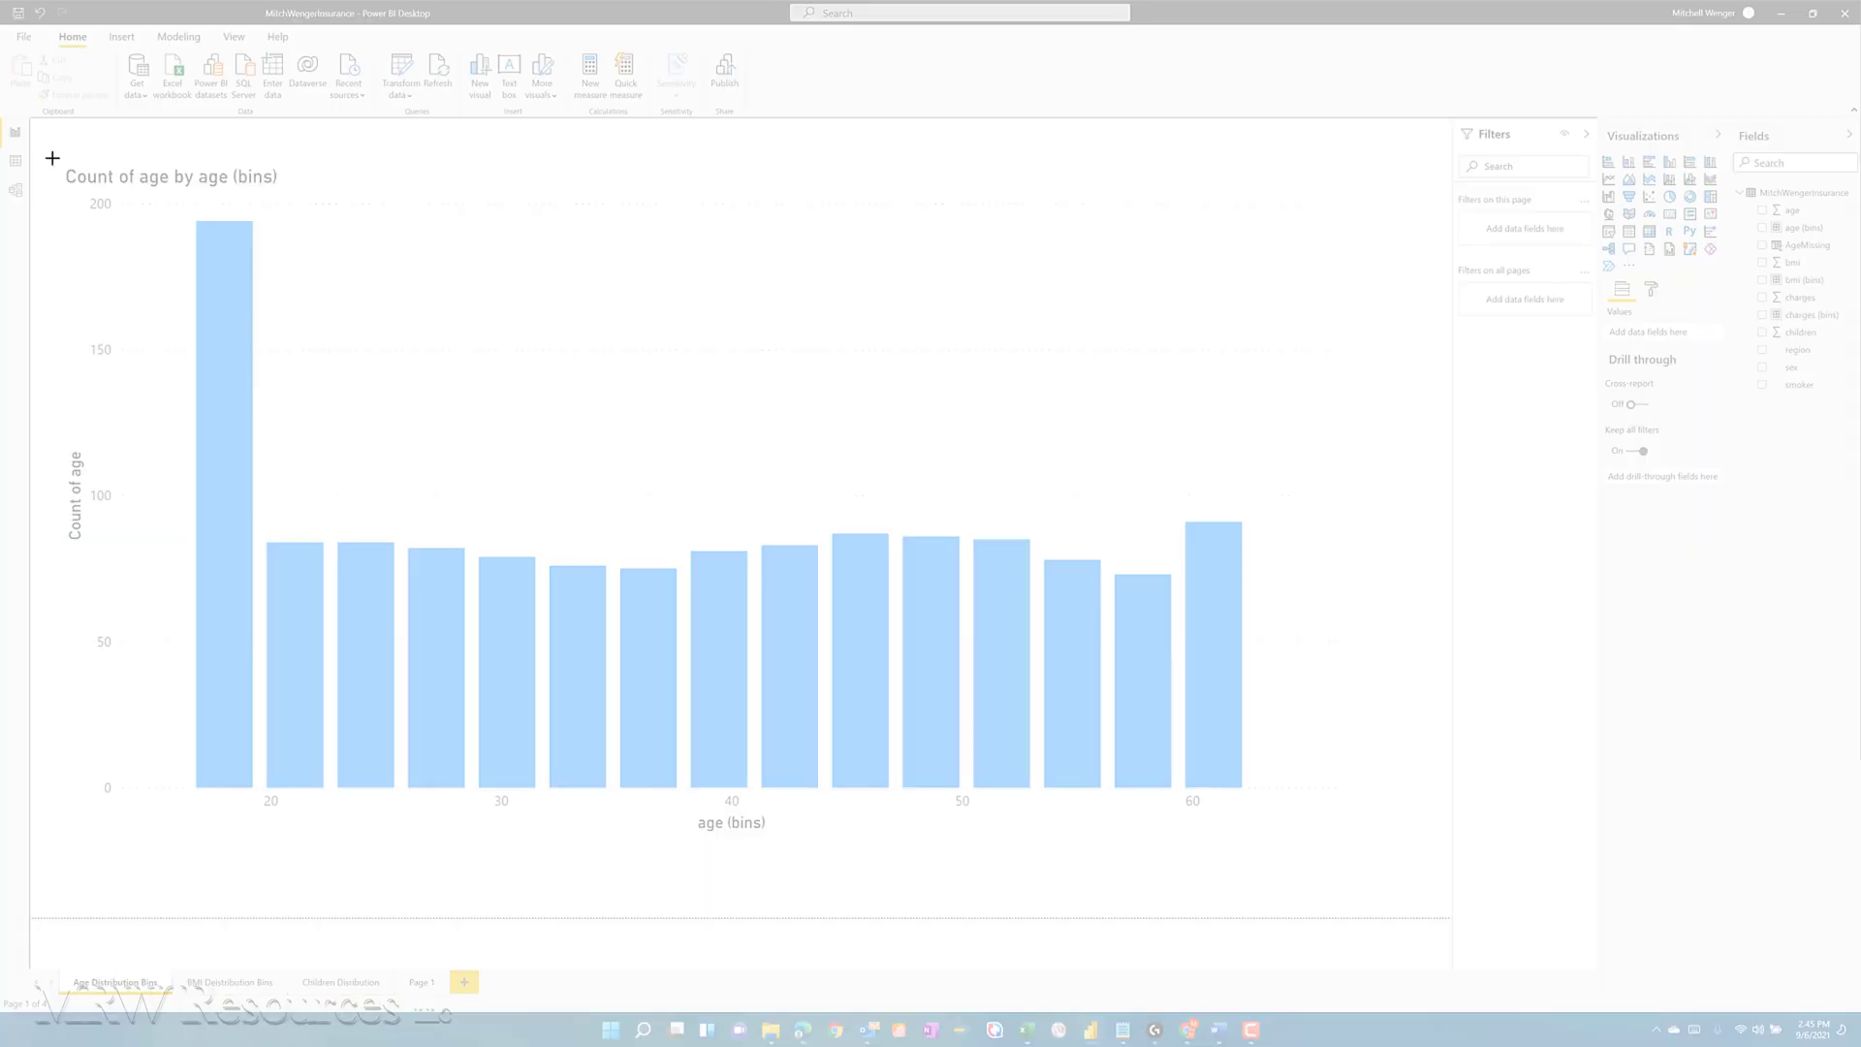
drag(52, 157, 1284, 843)
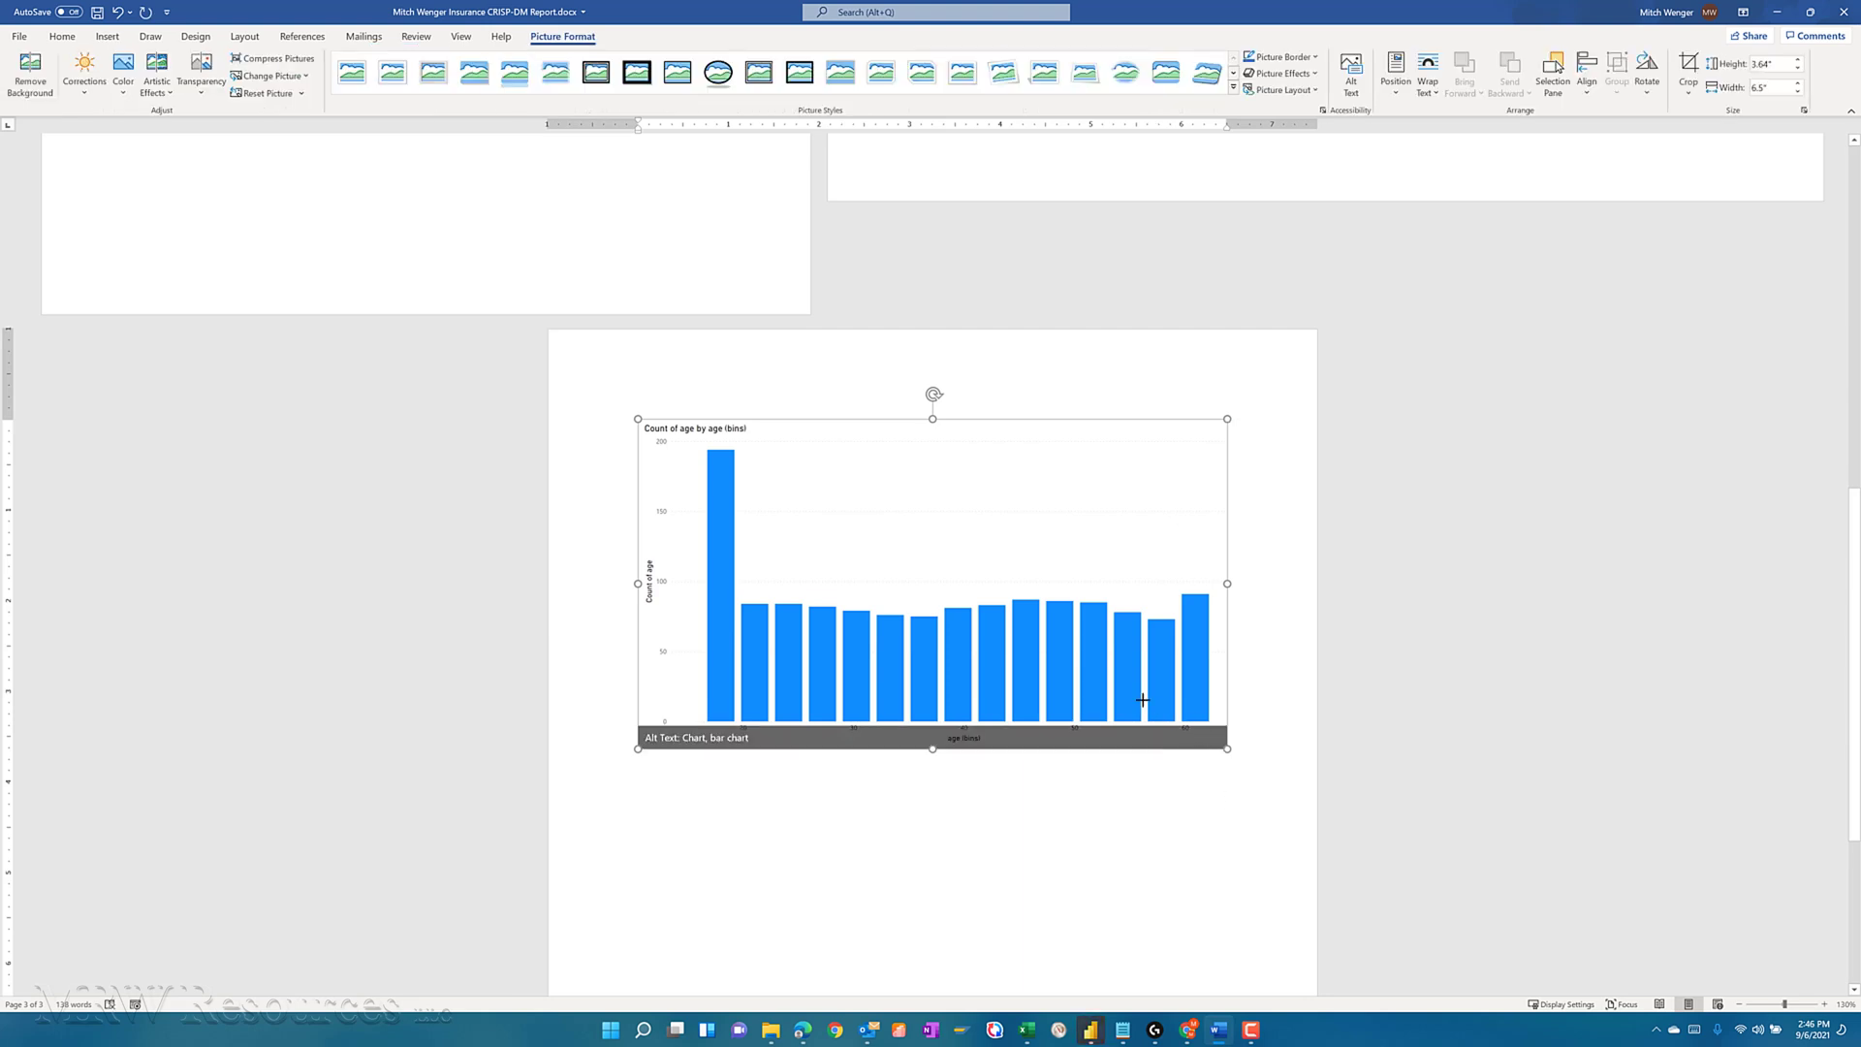
Shrink the age histogram picture to about 4.34 × 2.43 inches and deselect it.
drag(1227, 748, 1031, 635)
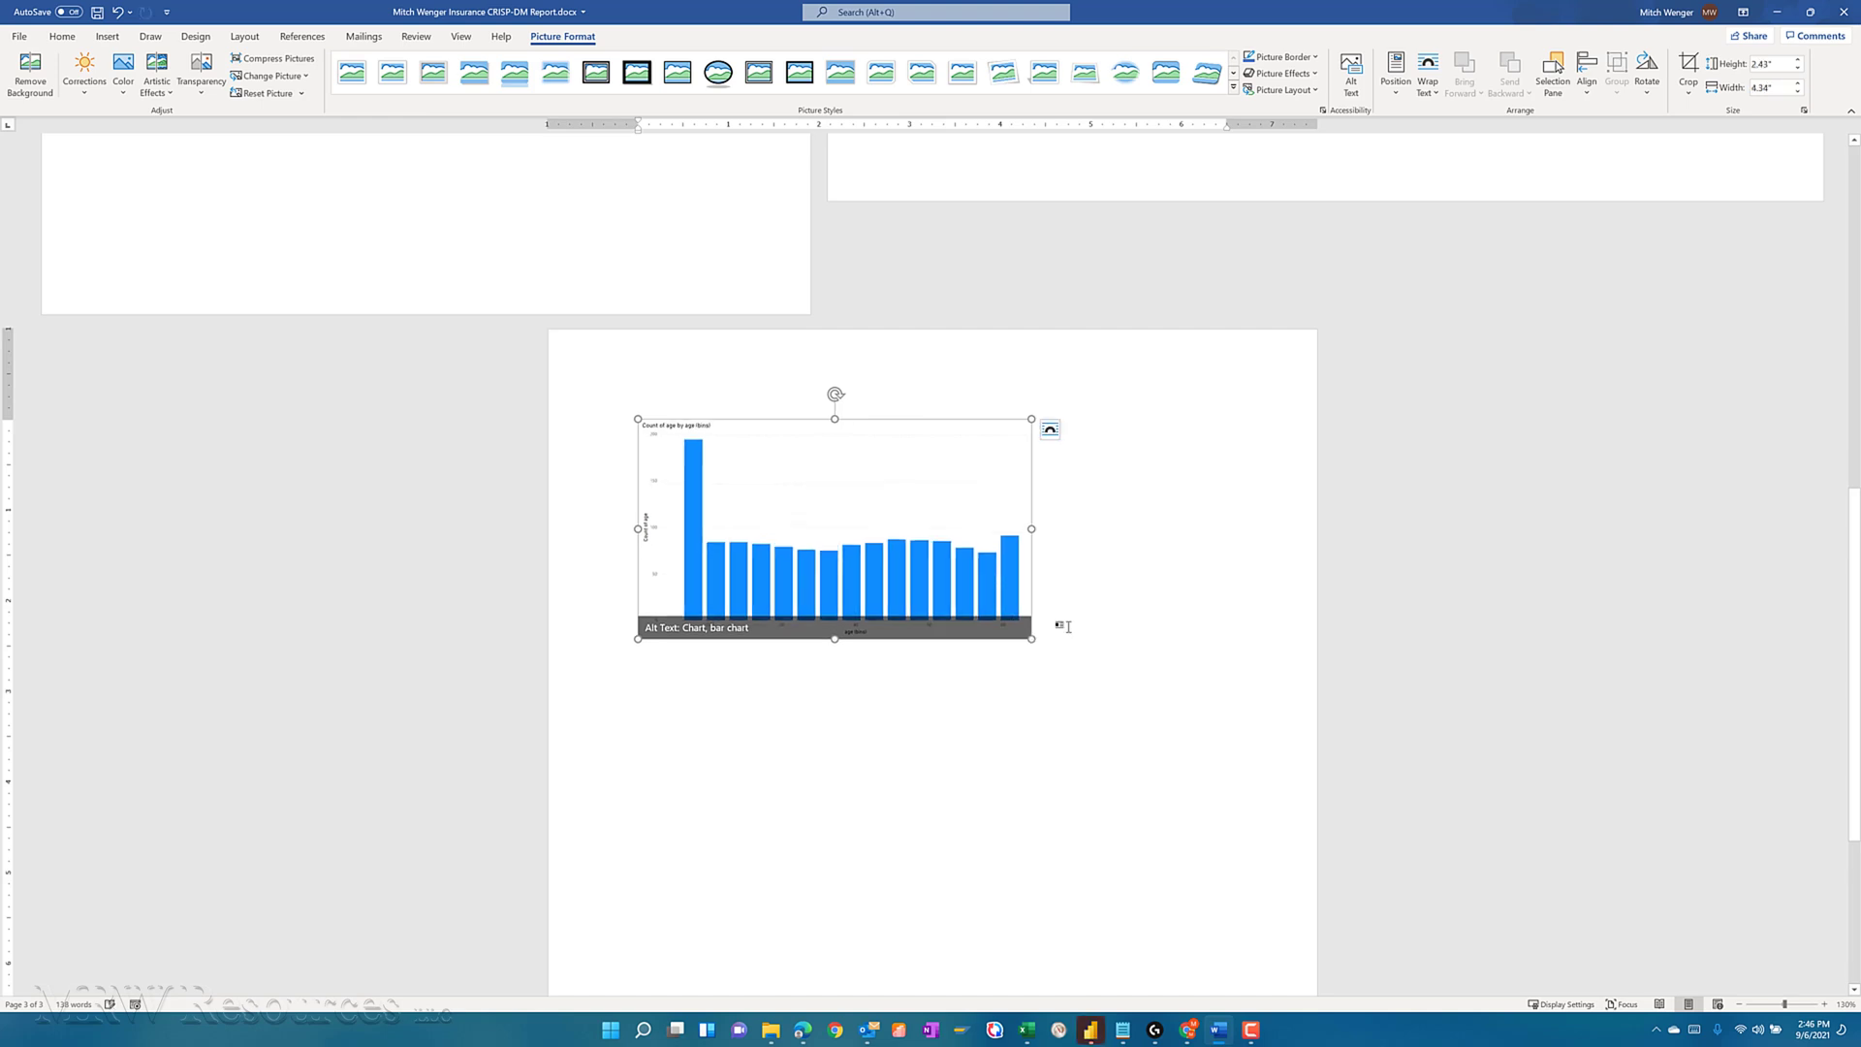
click(1082, 683)
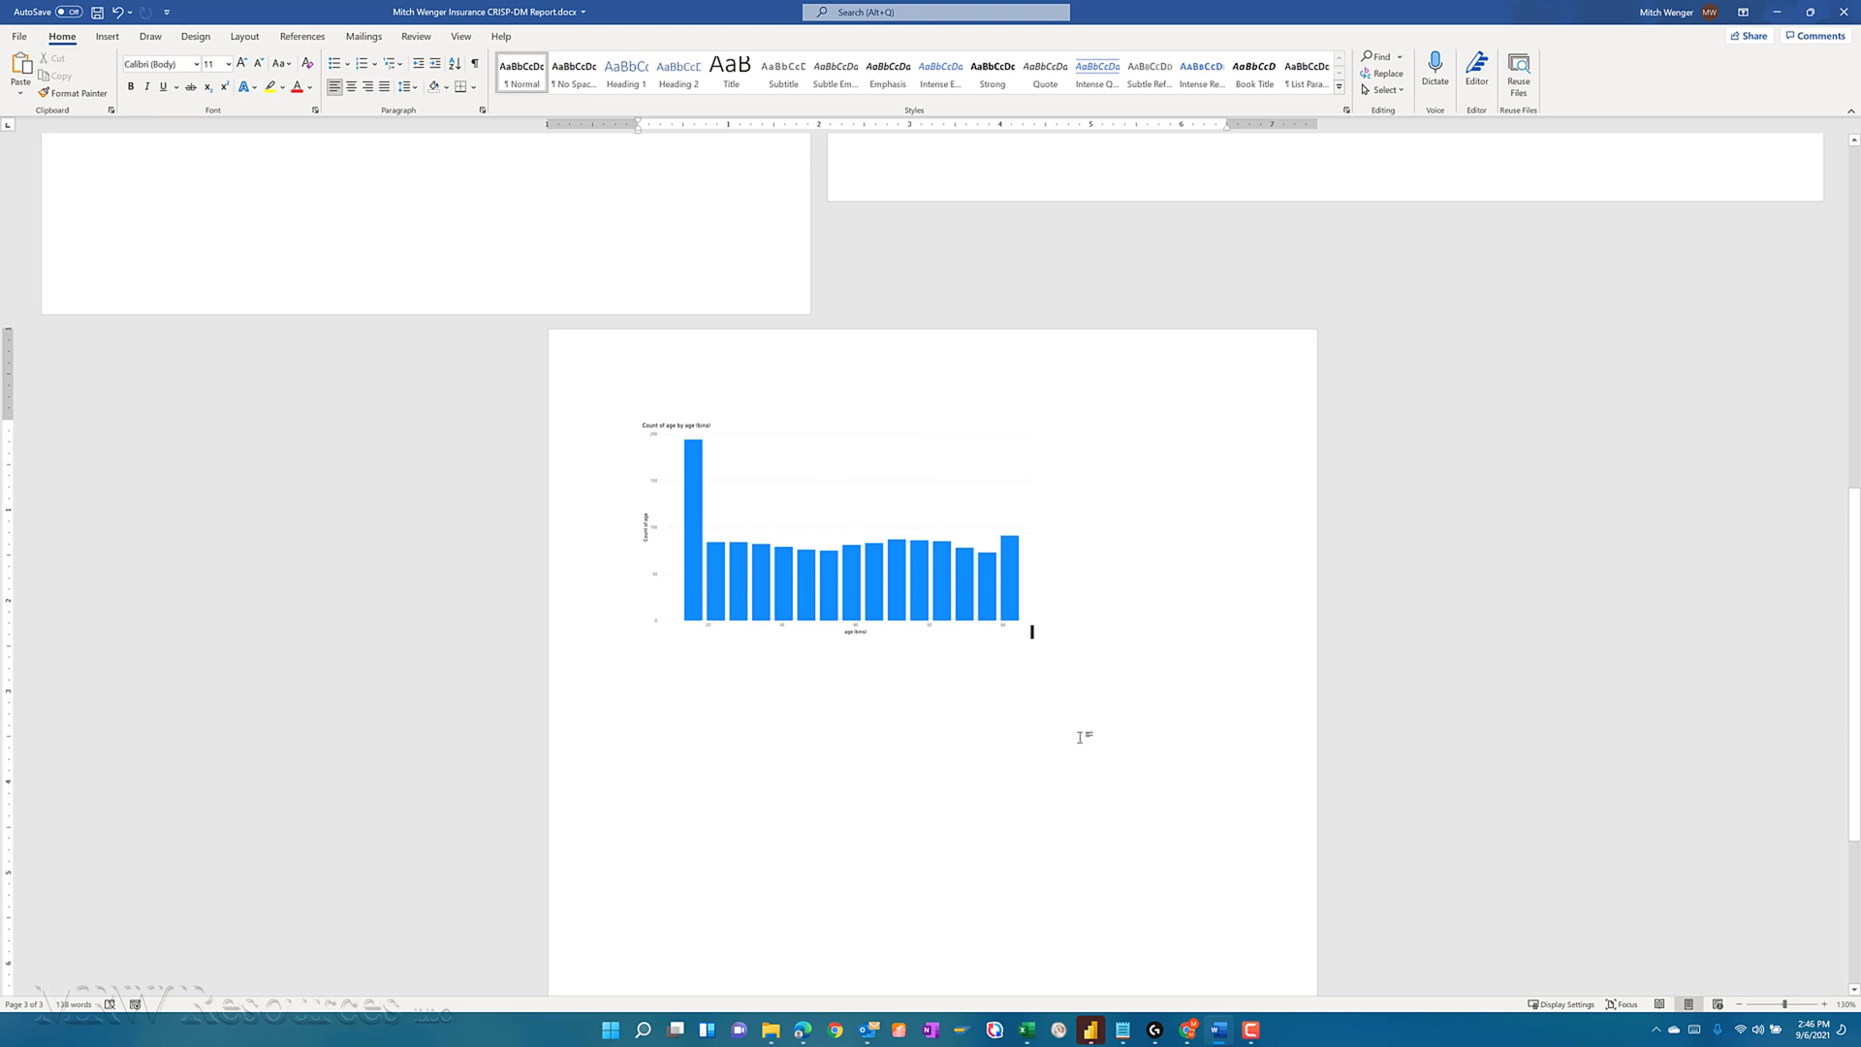
key(alt+Tab)
key(alt+Tab)
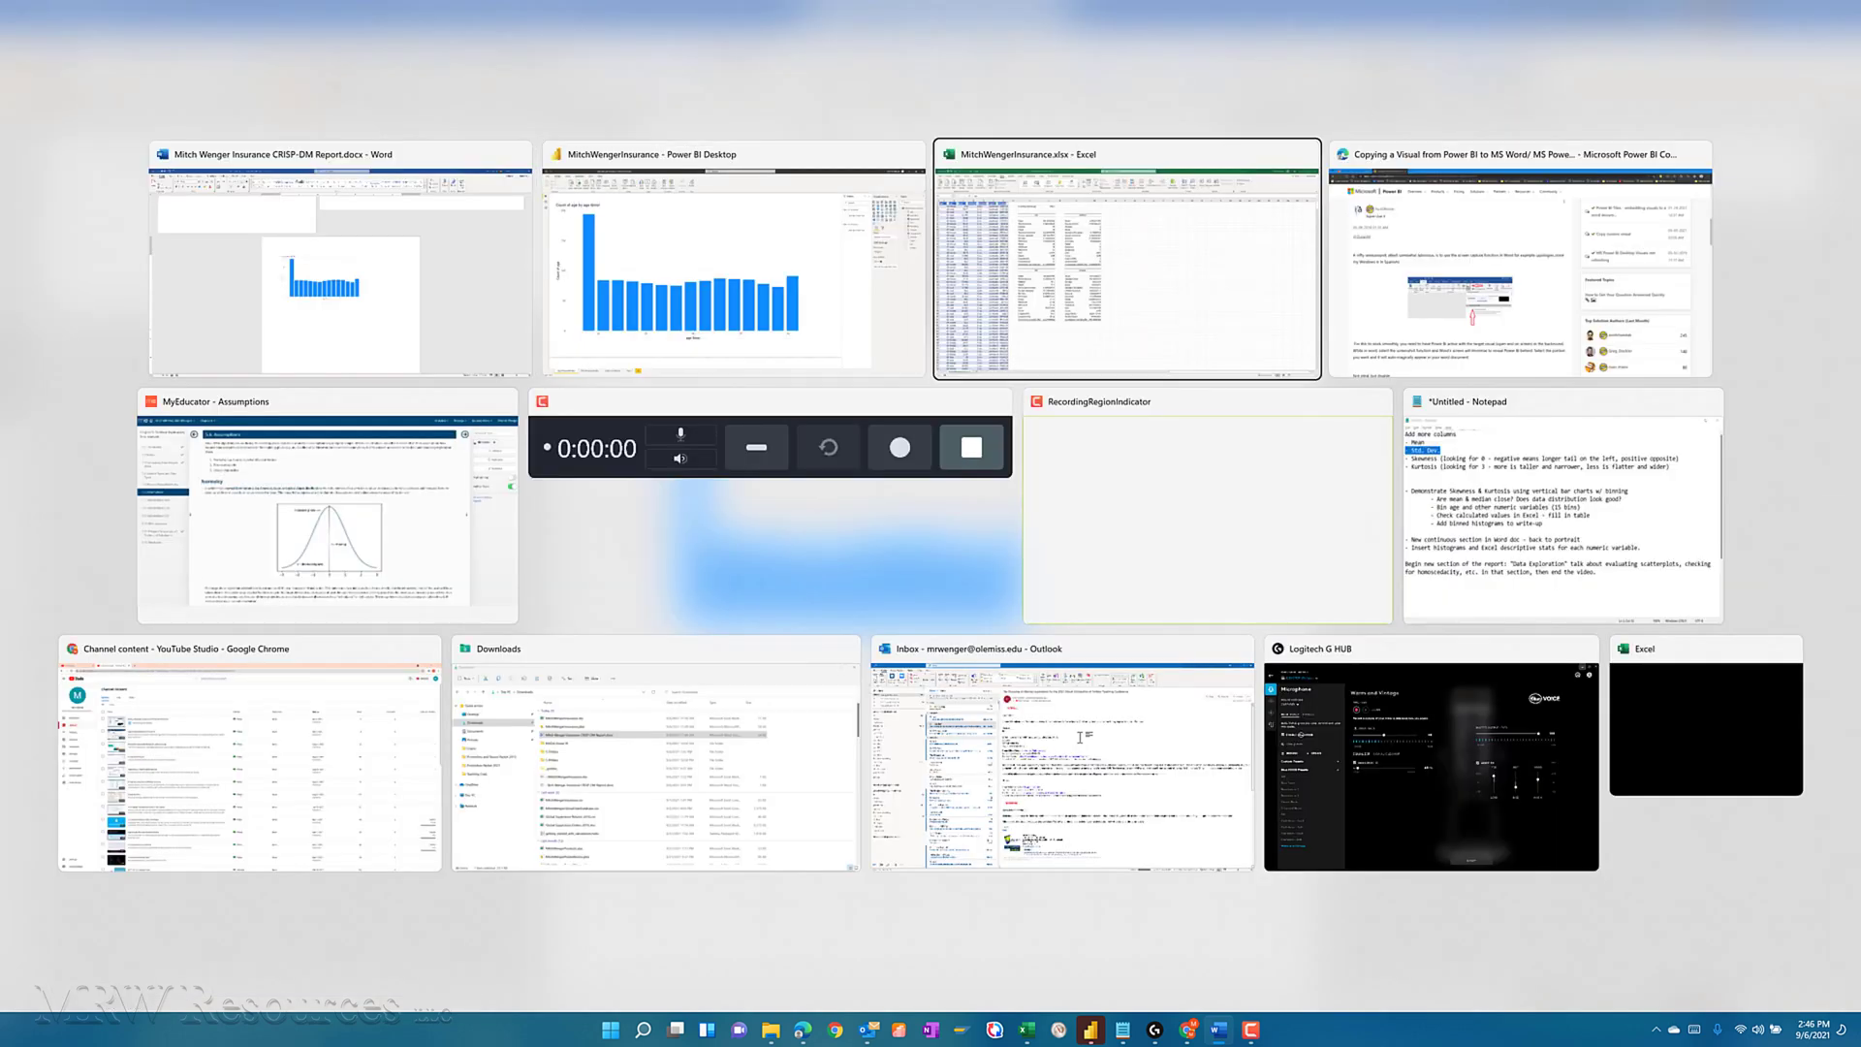
Copy the age descriptive statistics block I5:J22 from Excel and return to Word.
key(Down)
key(Down)
key(Down)
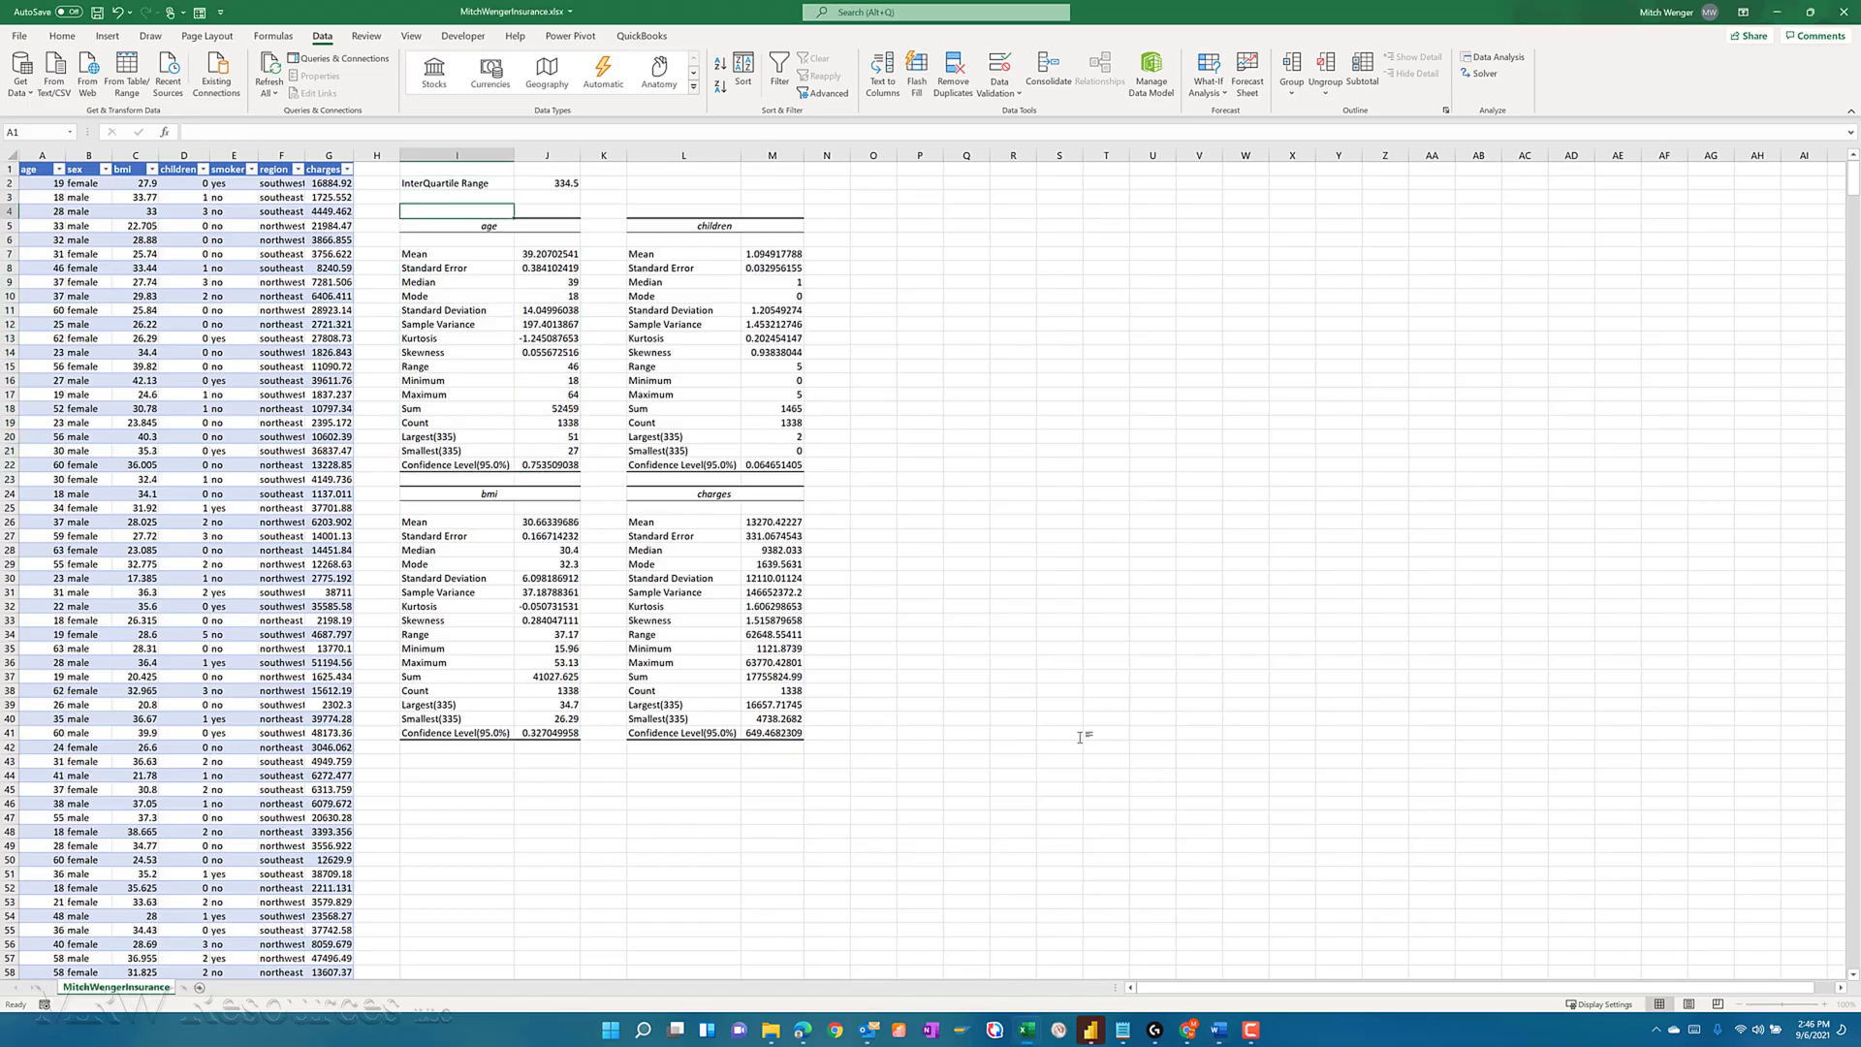
key(shift+Right)
key(shift+Down)
key(shift+Down)
key(shift+Down)
key(shift+Down)
key(shift+Down)
key(shift+Down)
key(shift+Down)
key(shift+Down)
key(shift+Down)
key(shift+Down)
key(shift+Down)
key(shift+Down)
key(shift+Down)
key(shift+Down)
key(shift+Down)
key(shift+Down)
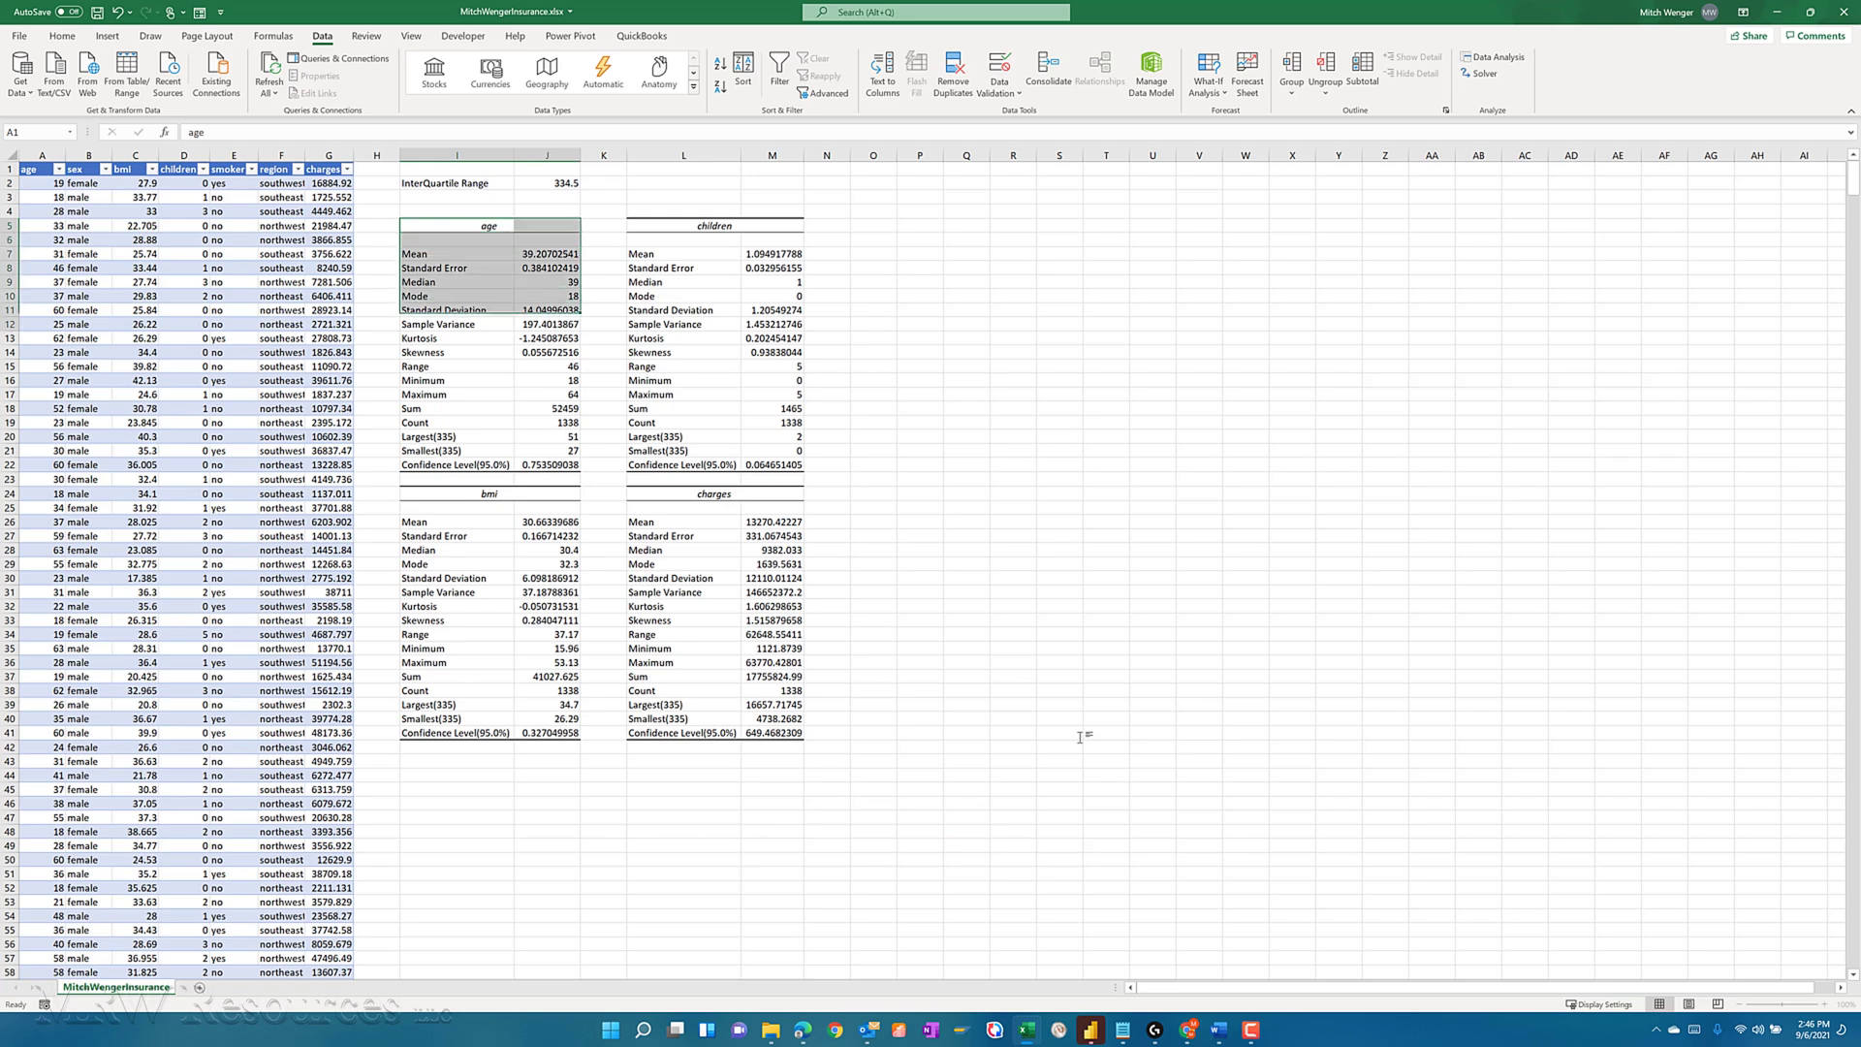
key(shift+Down)
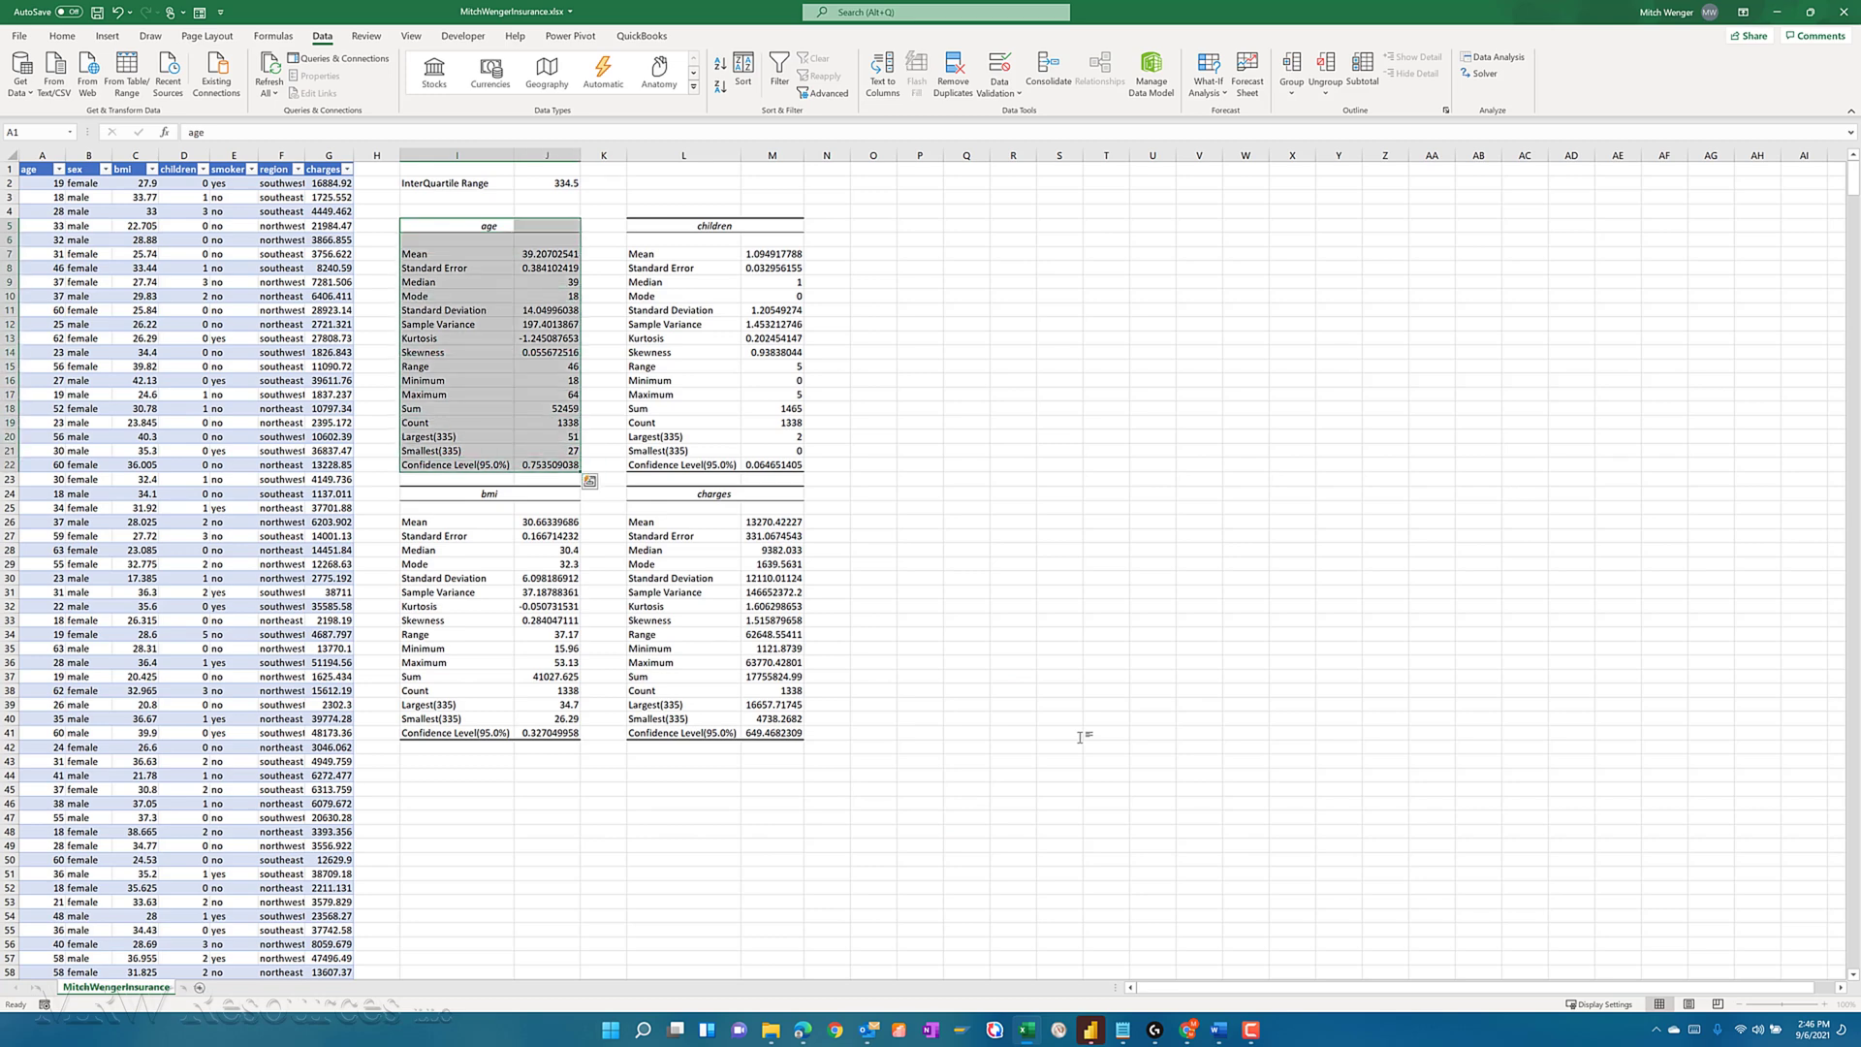
key(ctrl+c)
key(alt+Tab)
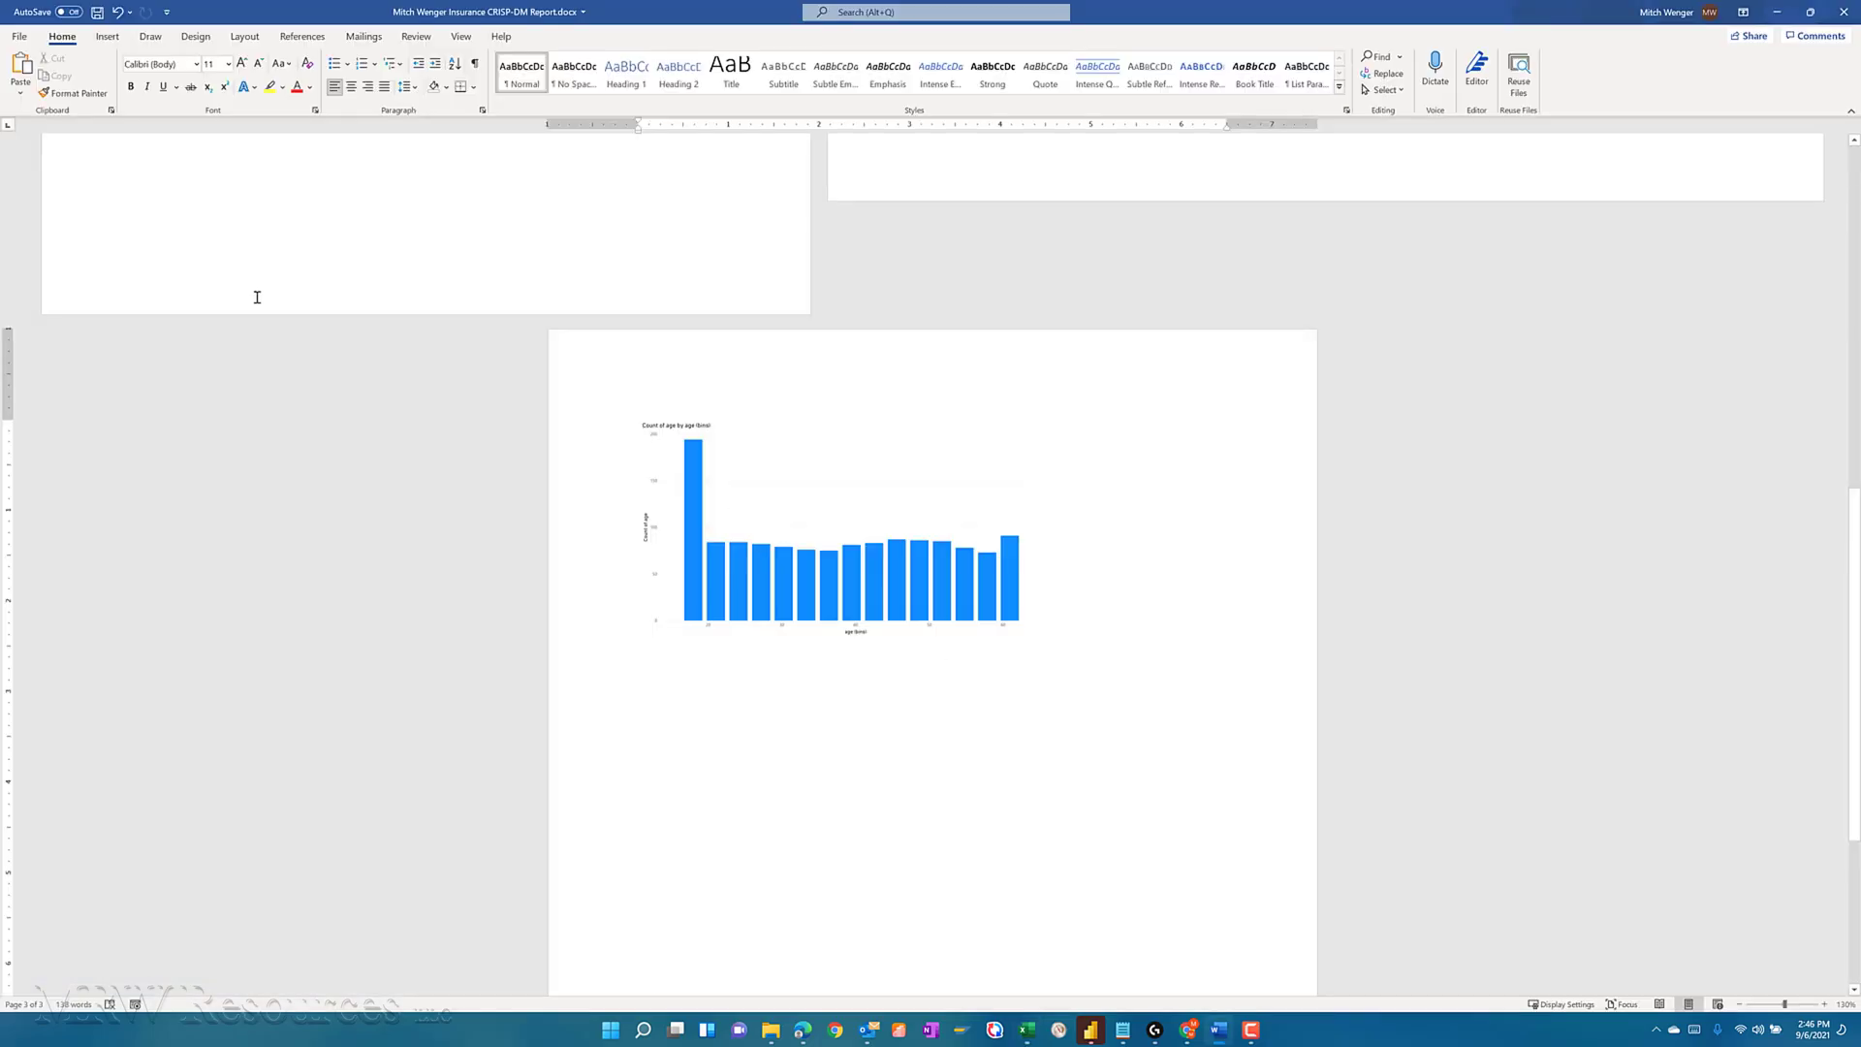
Paste the age statistics table as a Picture (Enhanced Metafile) via Paste Special.
click(20, 95)
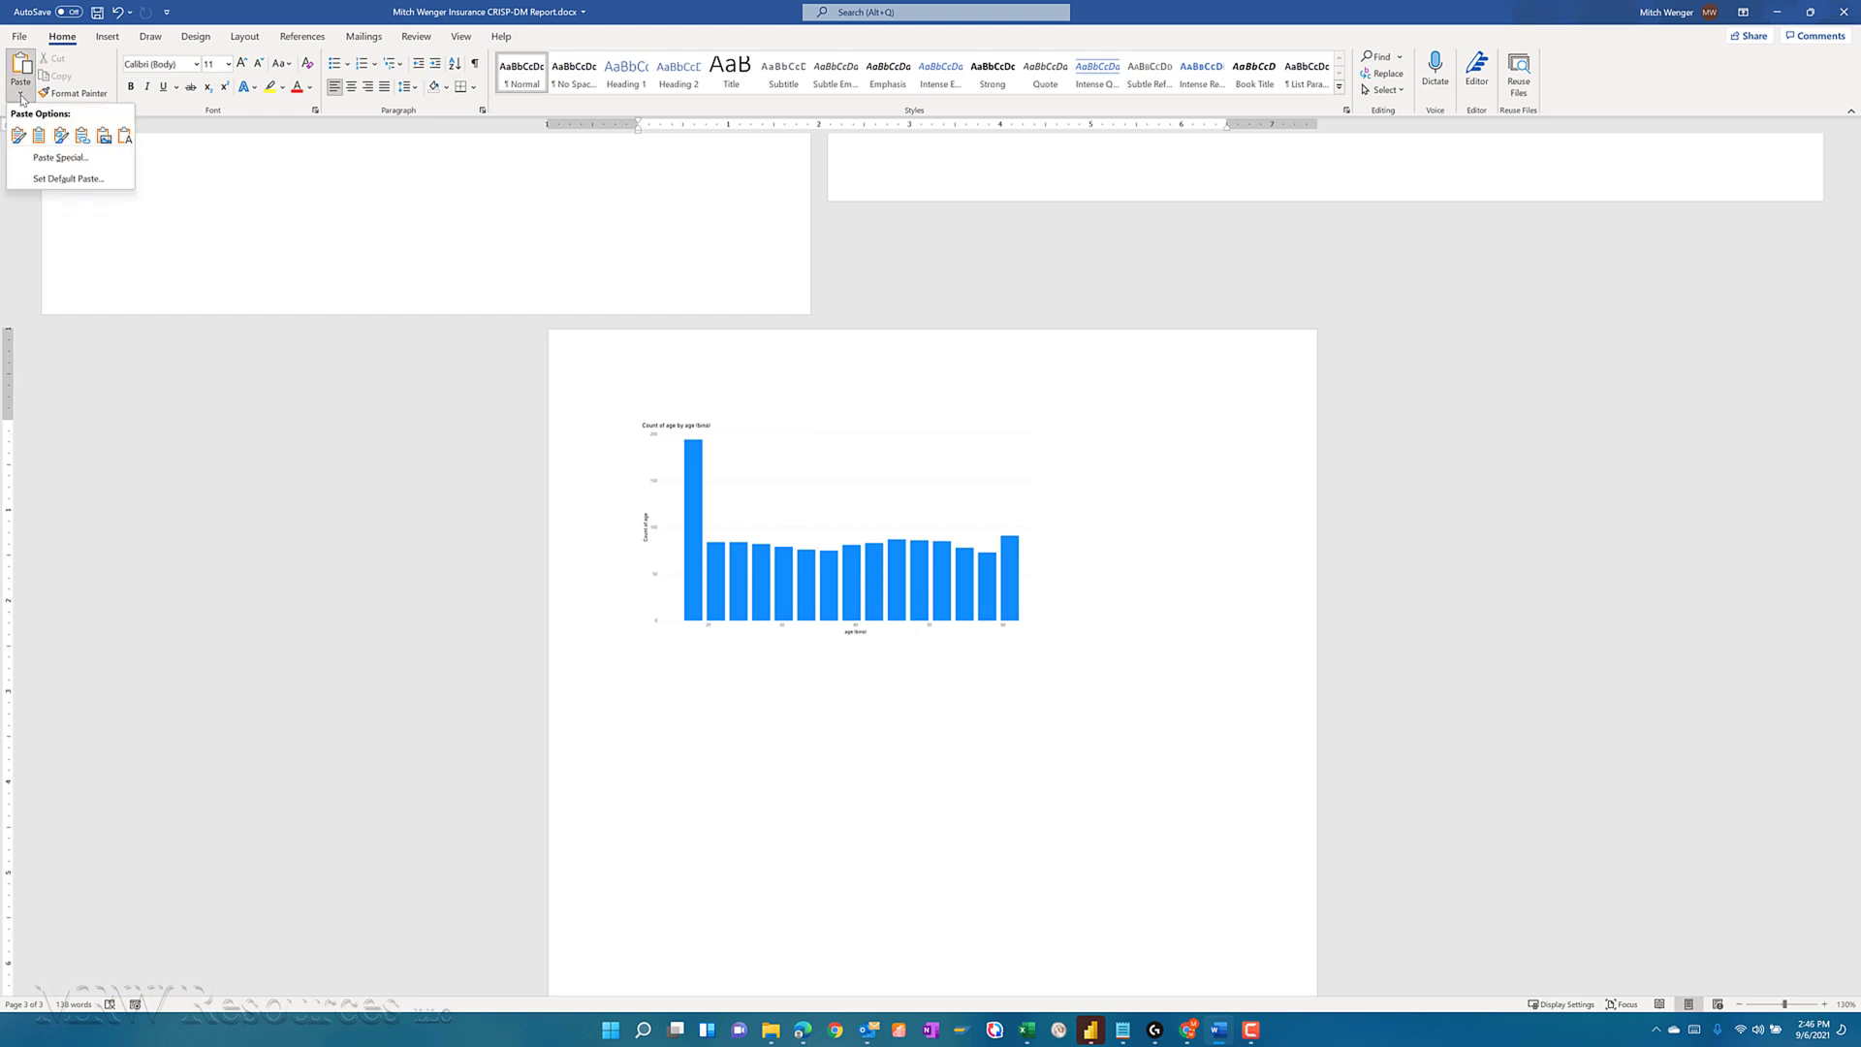
click(61, 158)
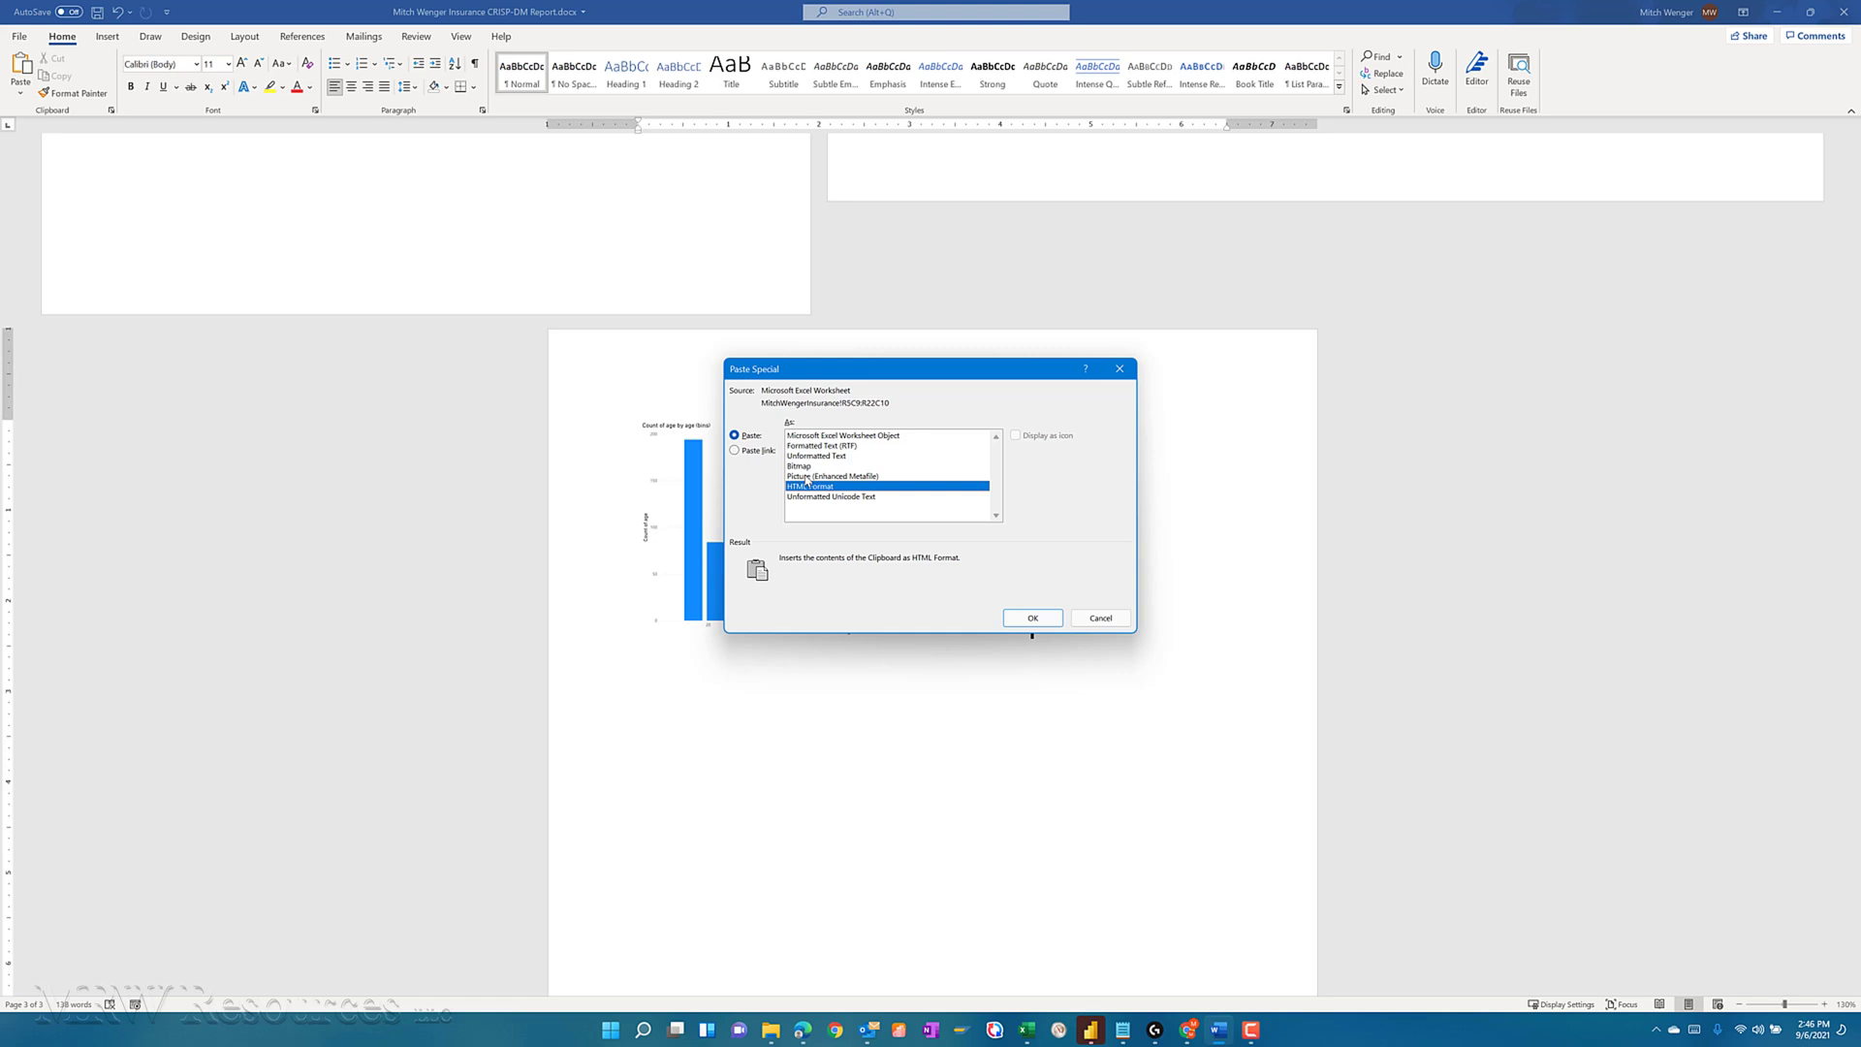
click(805, 476)
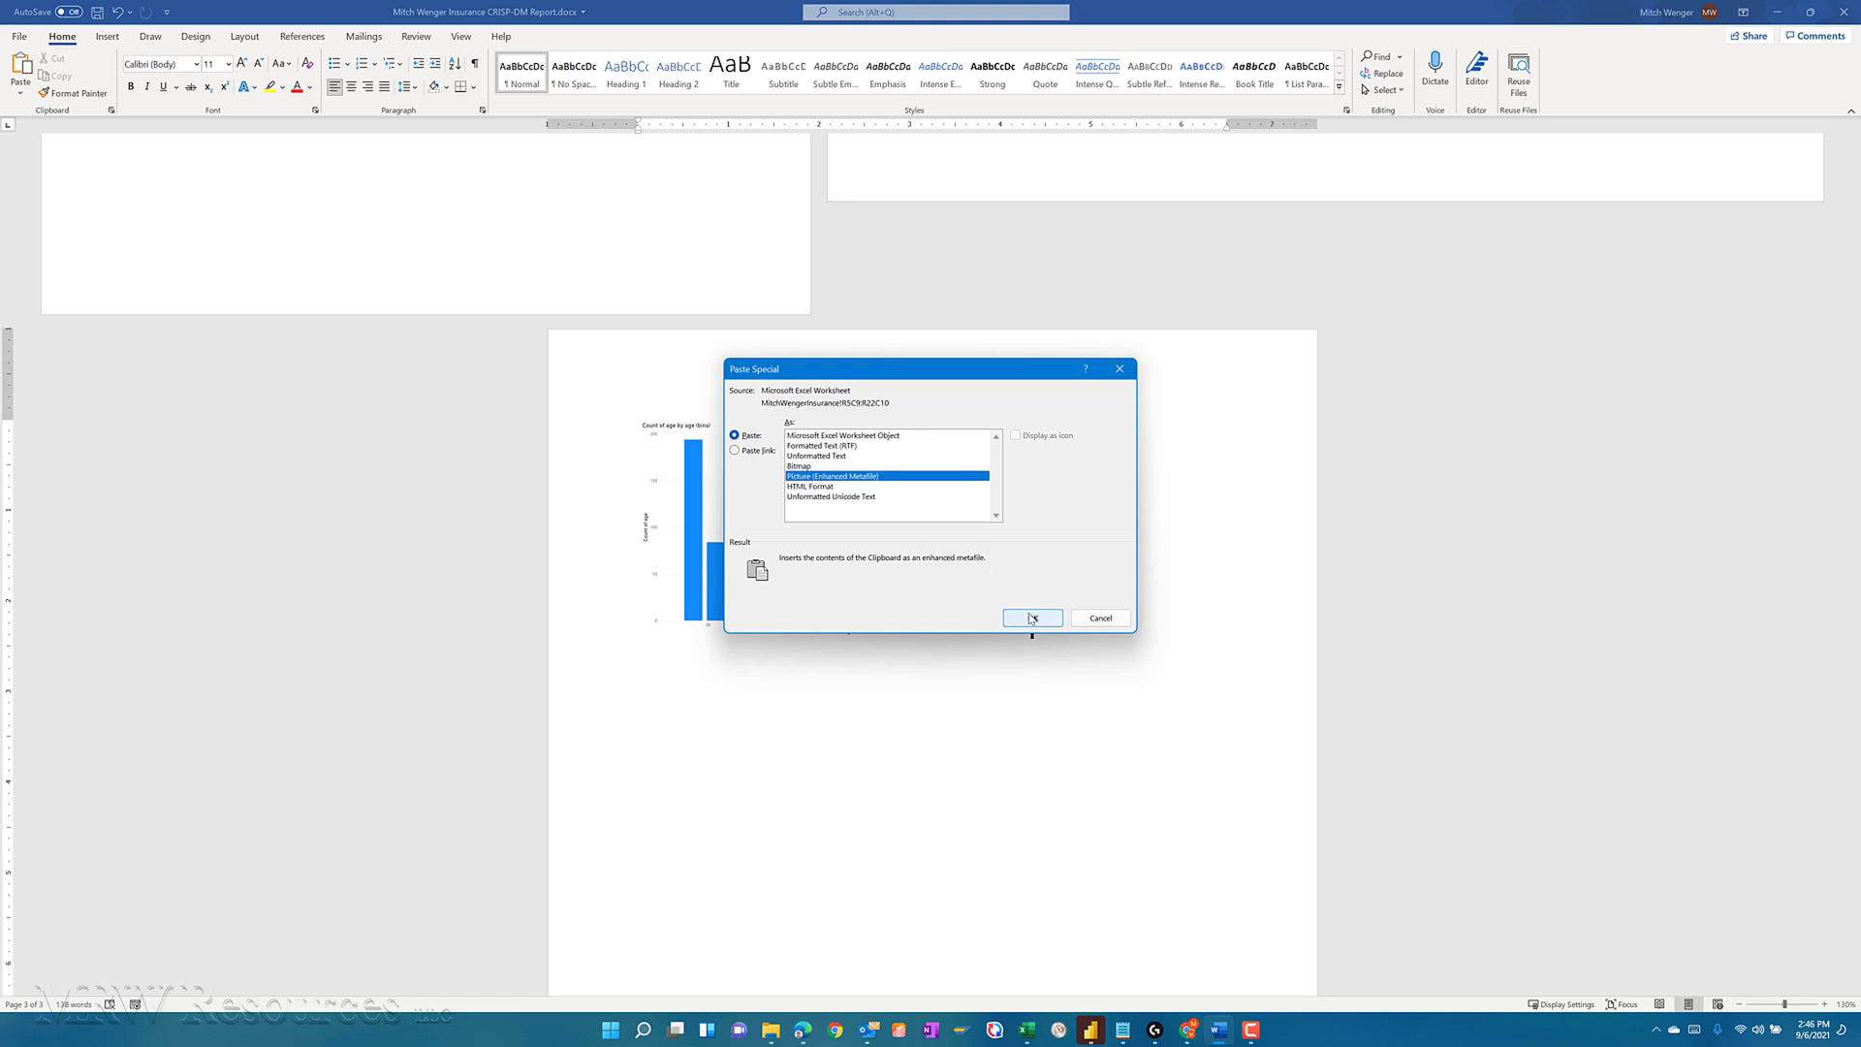
click(1032, 620)
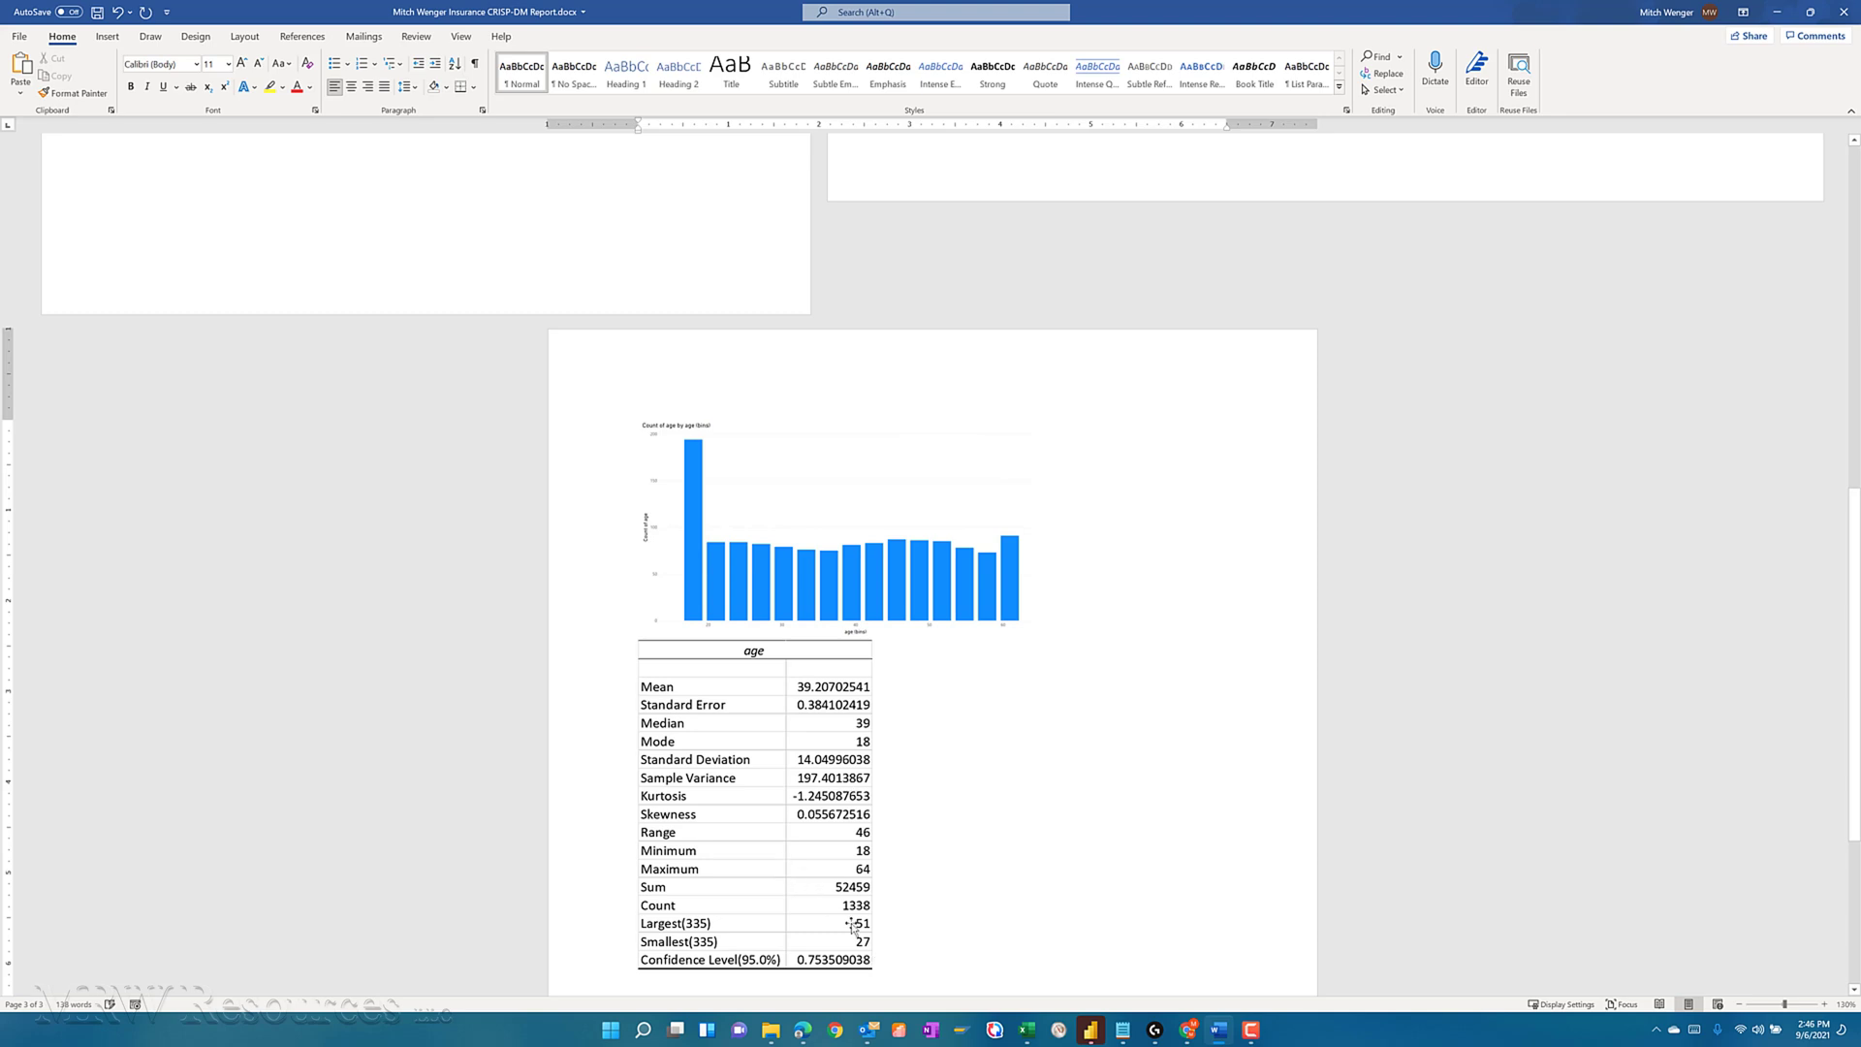
Resize the age table picture to sit beside the histogram at matching height.
click(858, 948)
drag(872, 968, 765, 819)
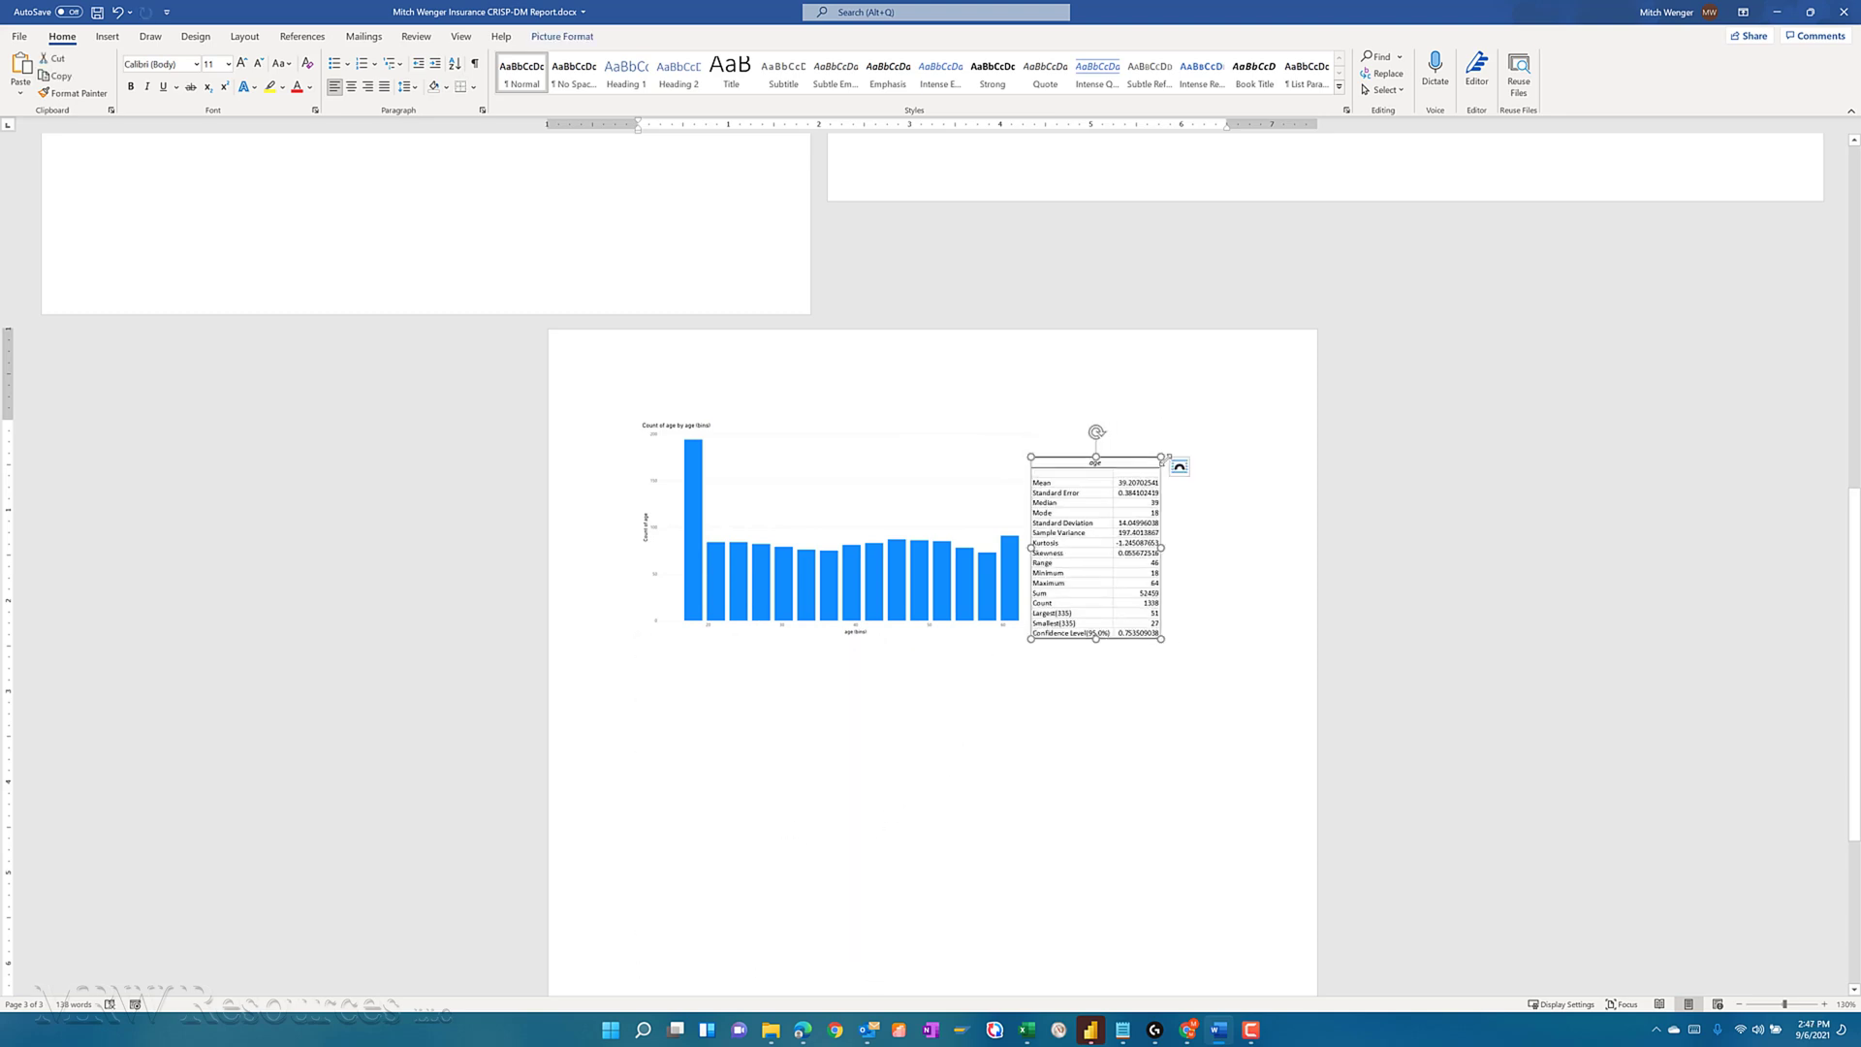
drag(1167, 457, 1191, 418)
click(1074, 825)
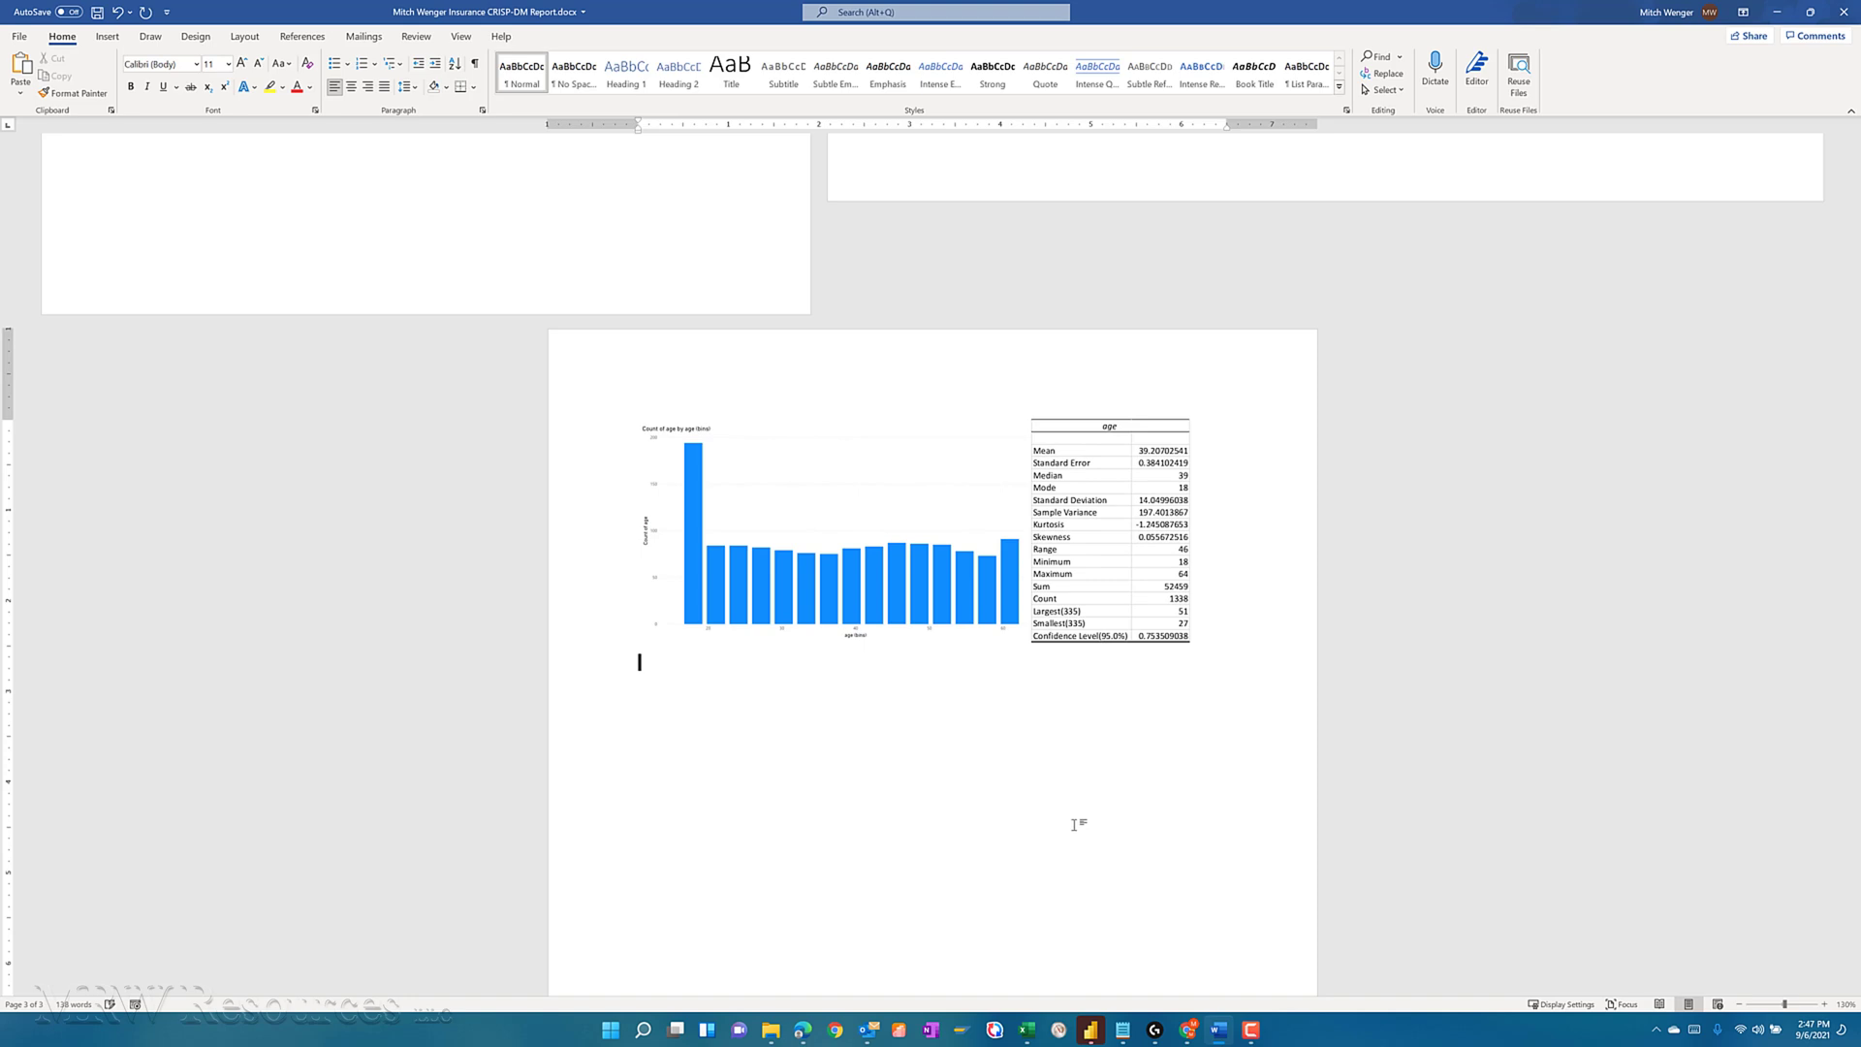
Add an 'Age' heading line above the age histogram.
key(ctrl+z)
scroll(1074, 825, up, 3)
scroll(748, 714, down, 5)
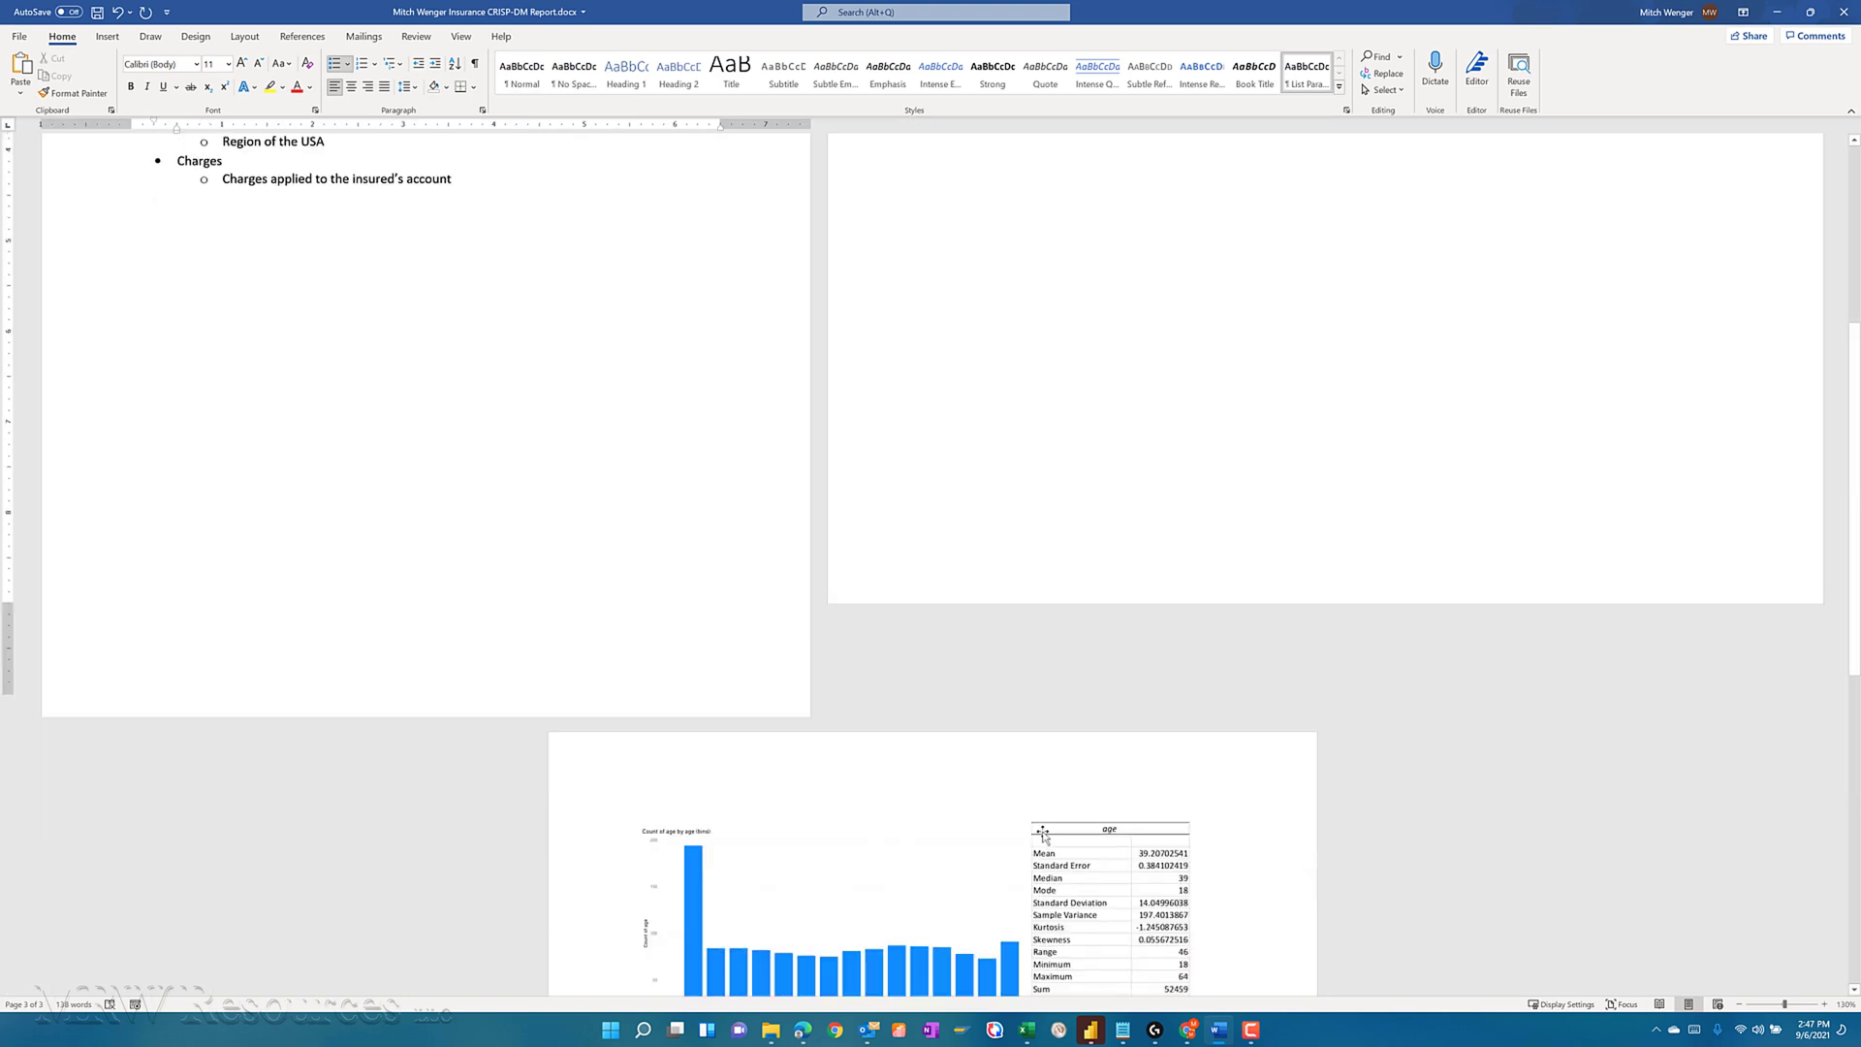
click(578, 628)
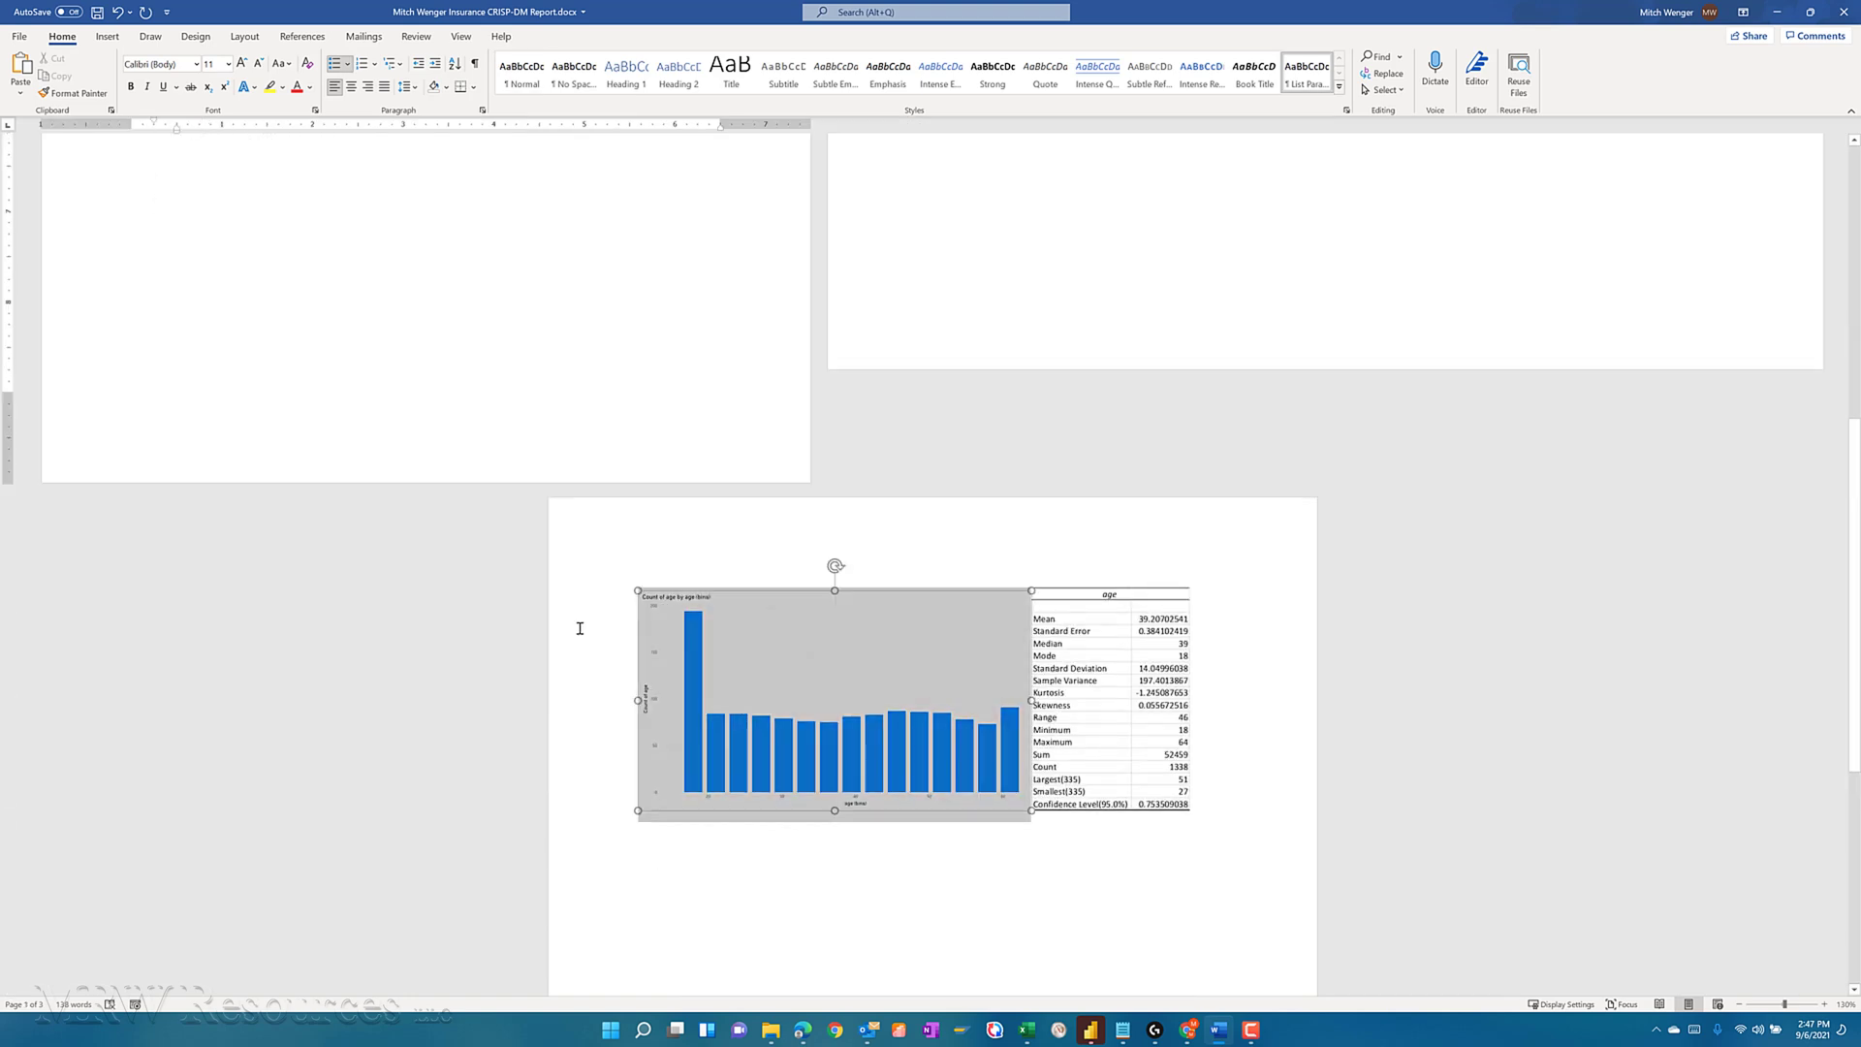
scroll(555, 642, up, 1)
scroll(556, 642, up, 1)
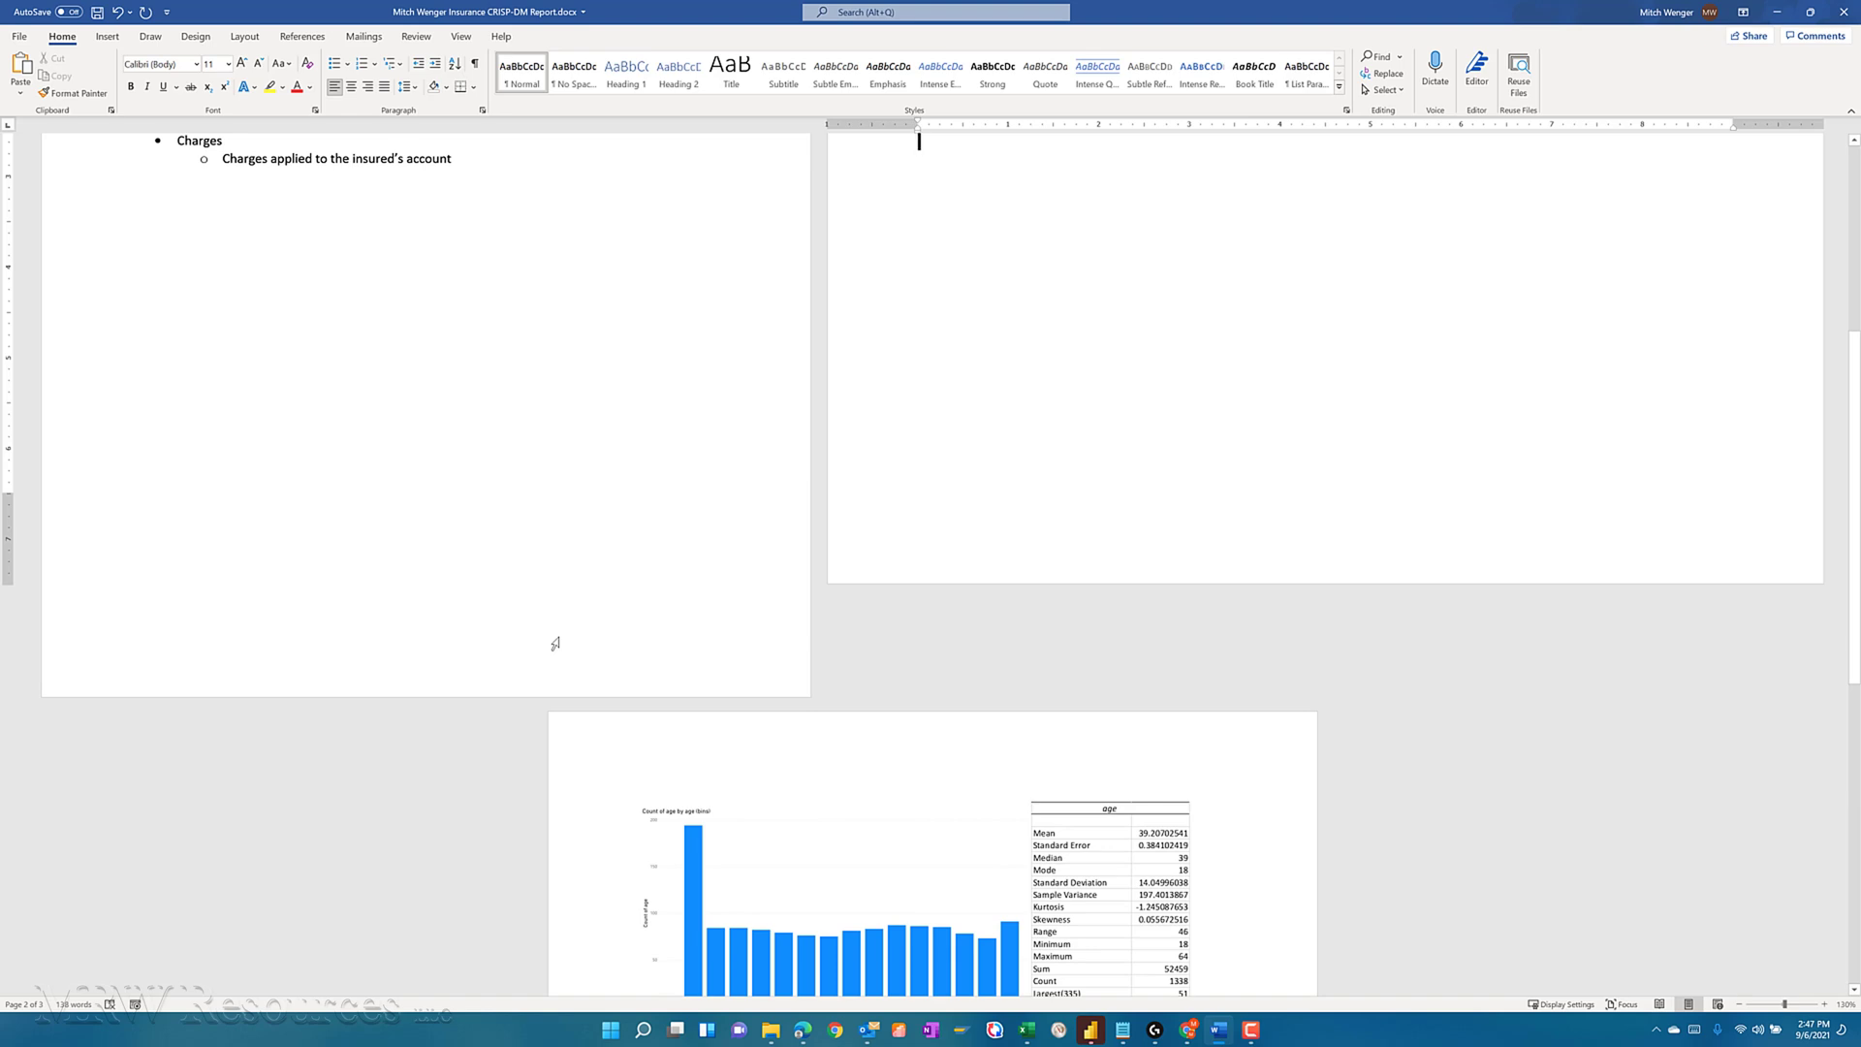
click(649, 877)
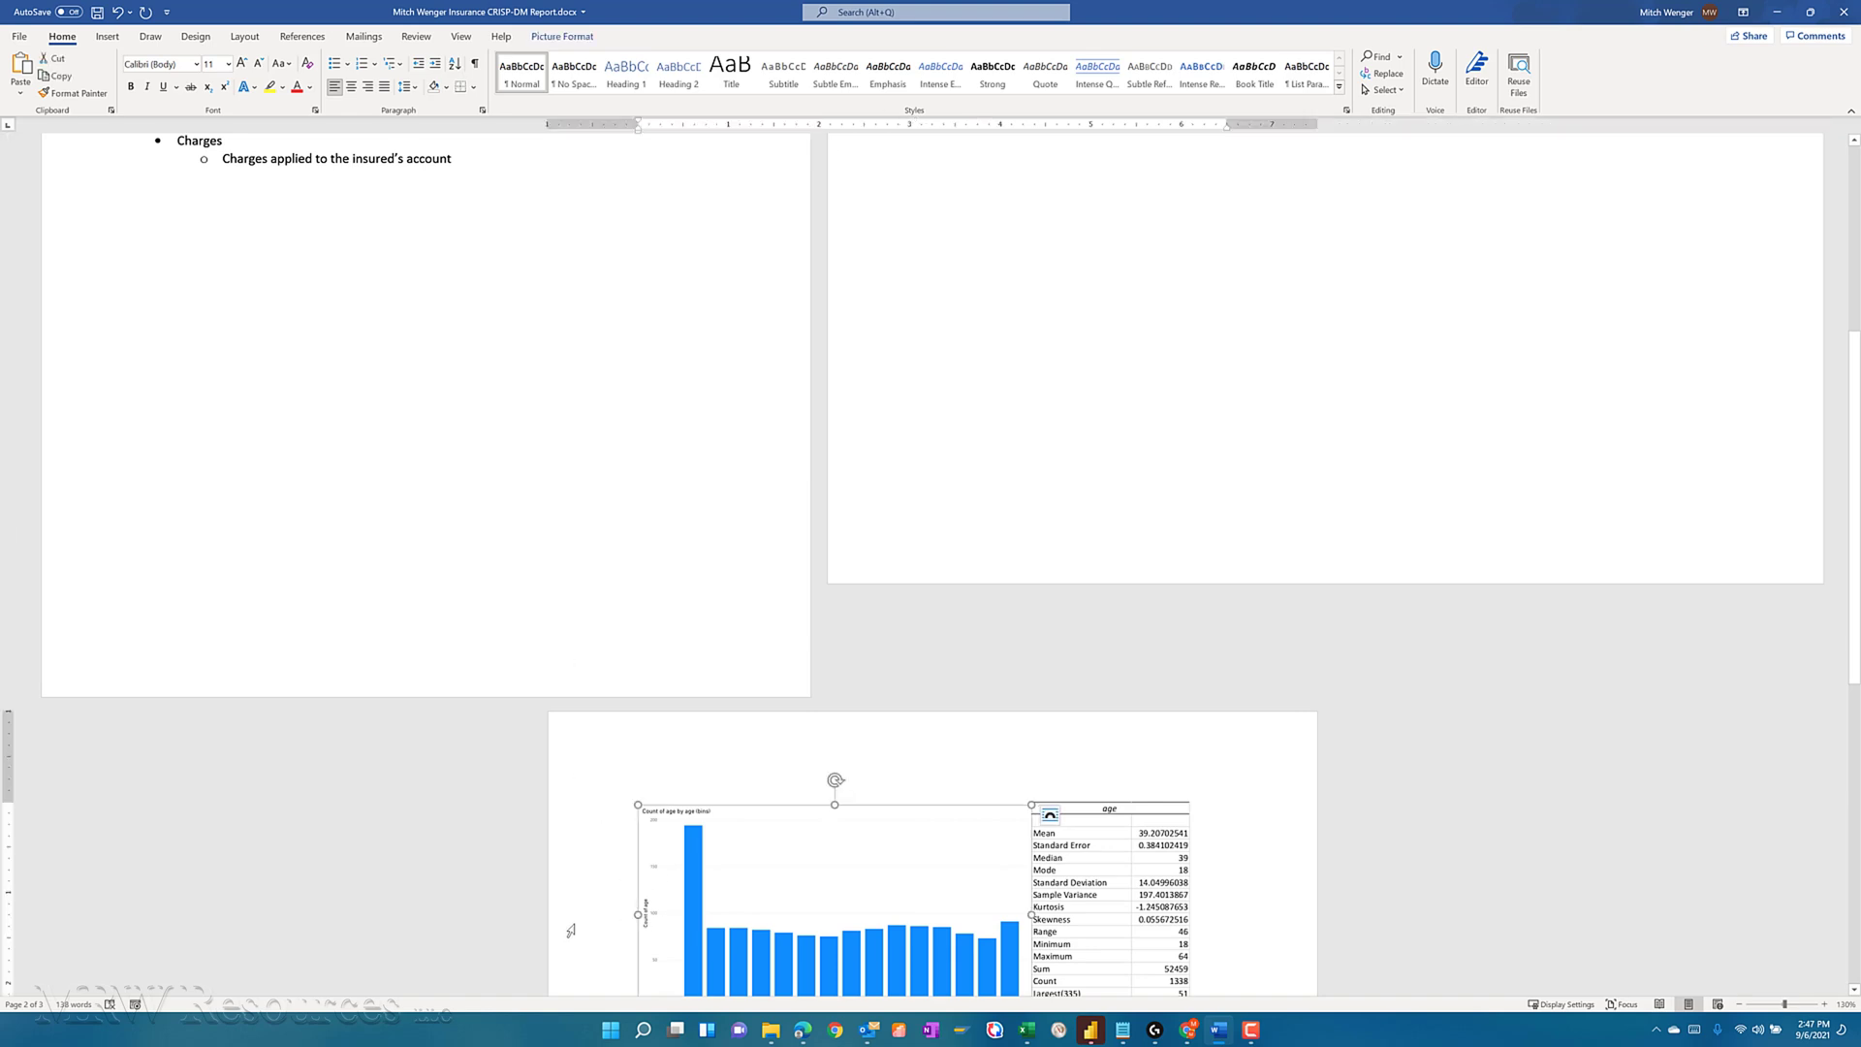
scroll(581, 877, down, 2)
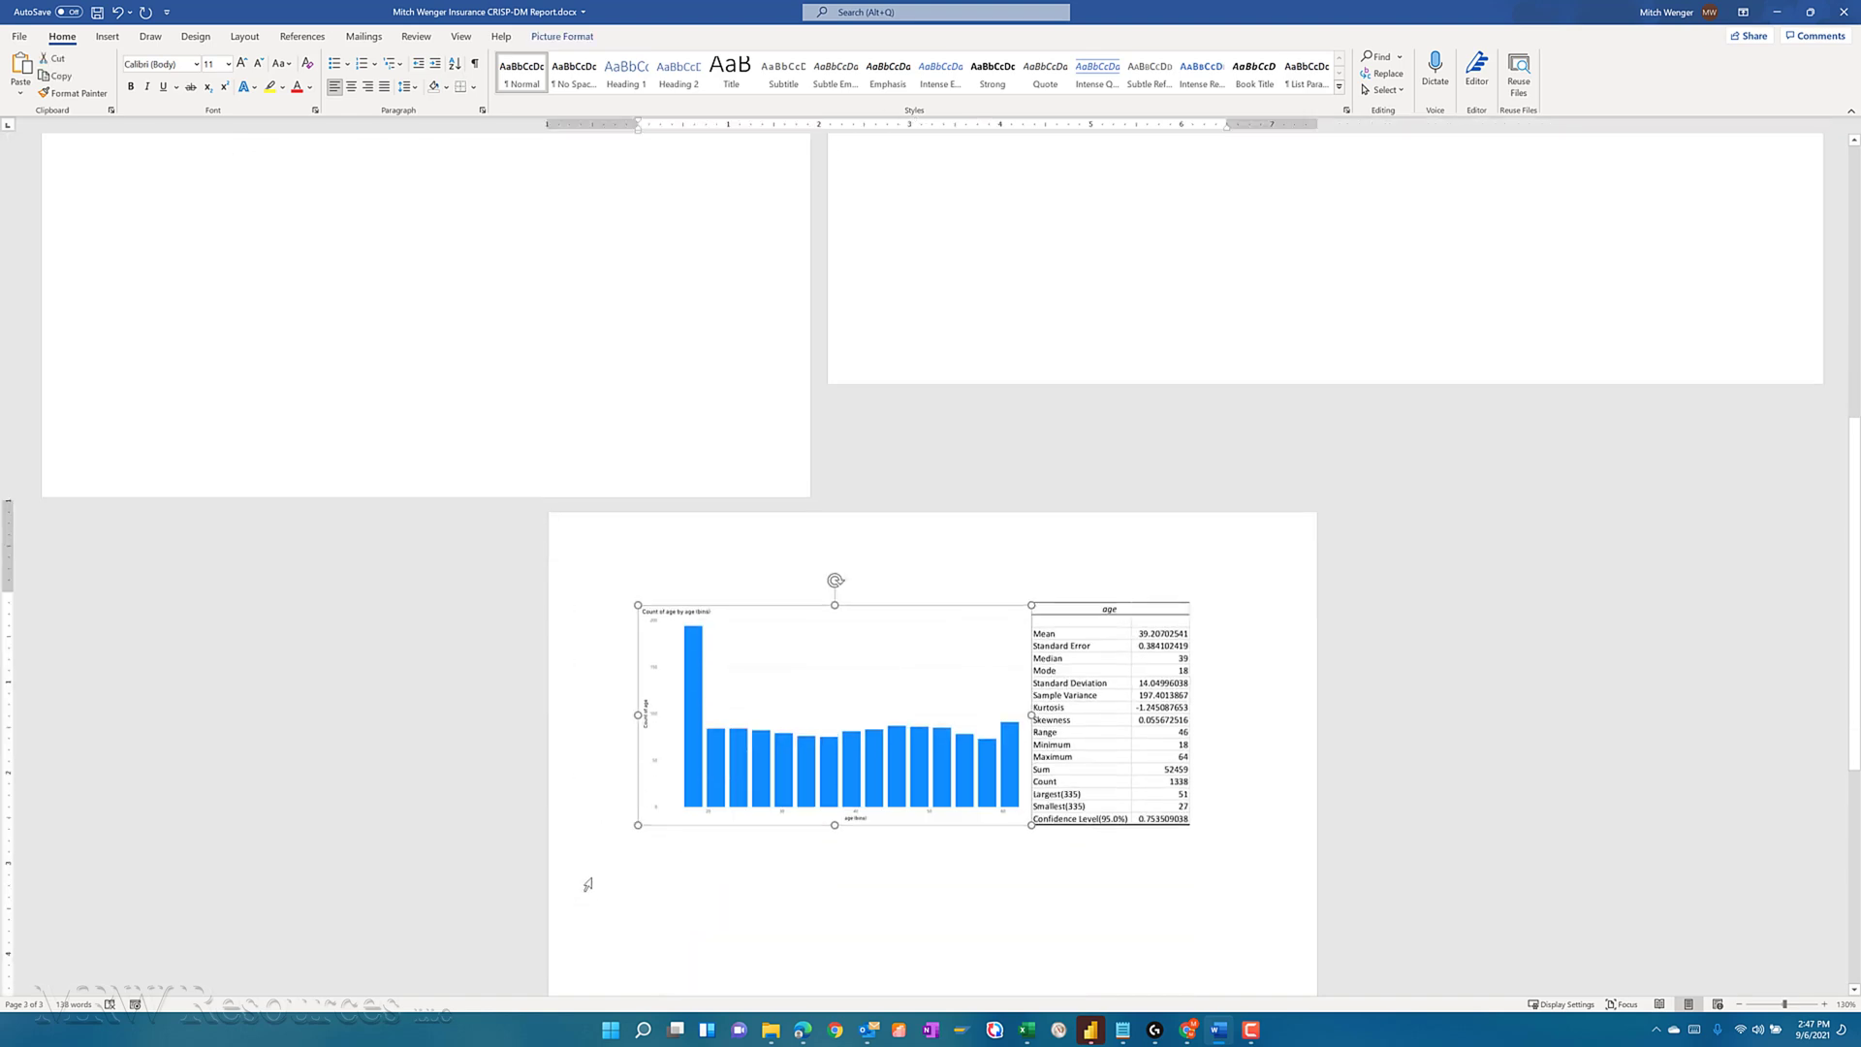
click(627, 811)
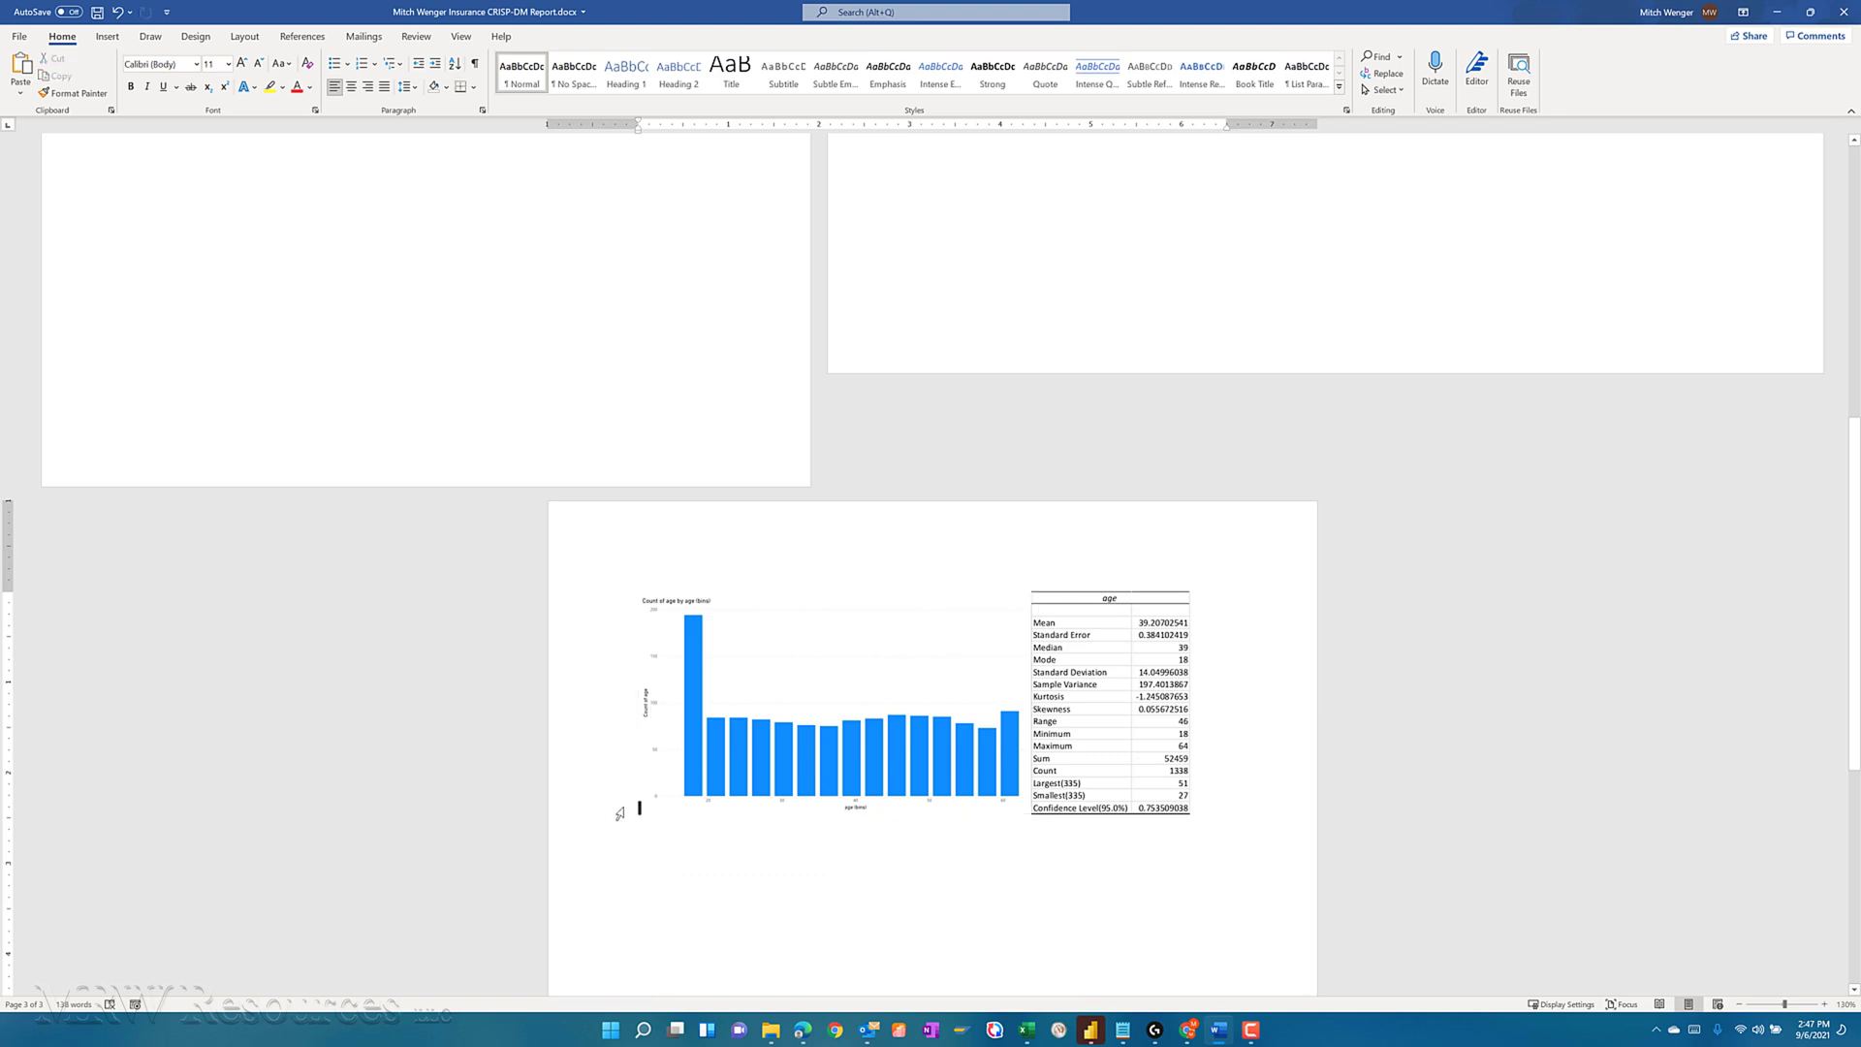
key(Return)
key(Up)
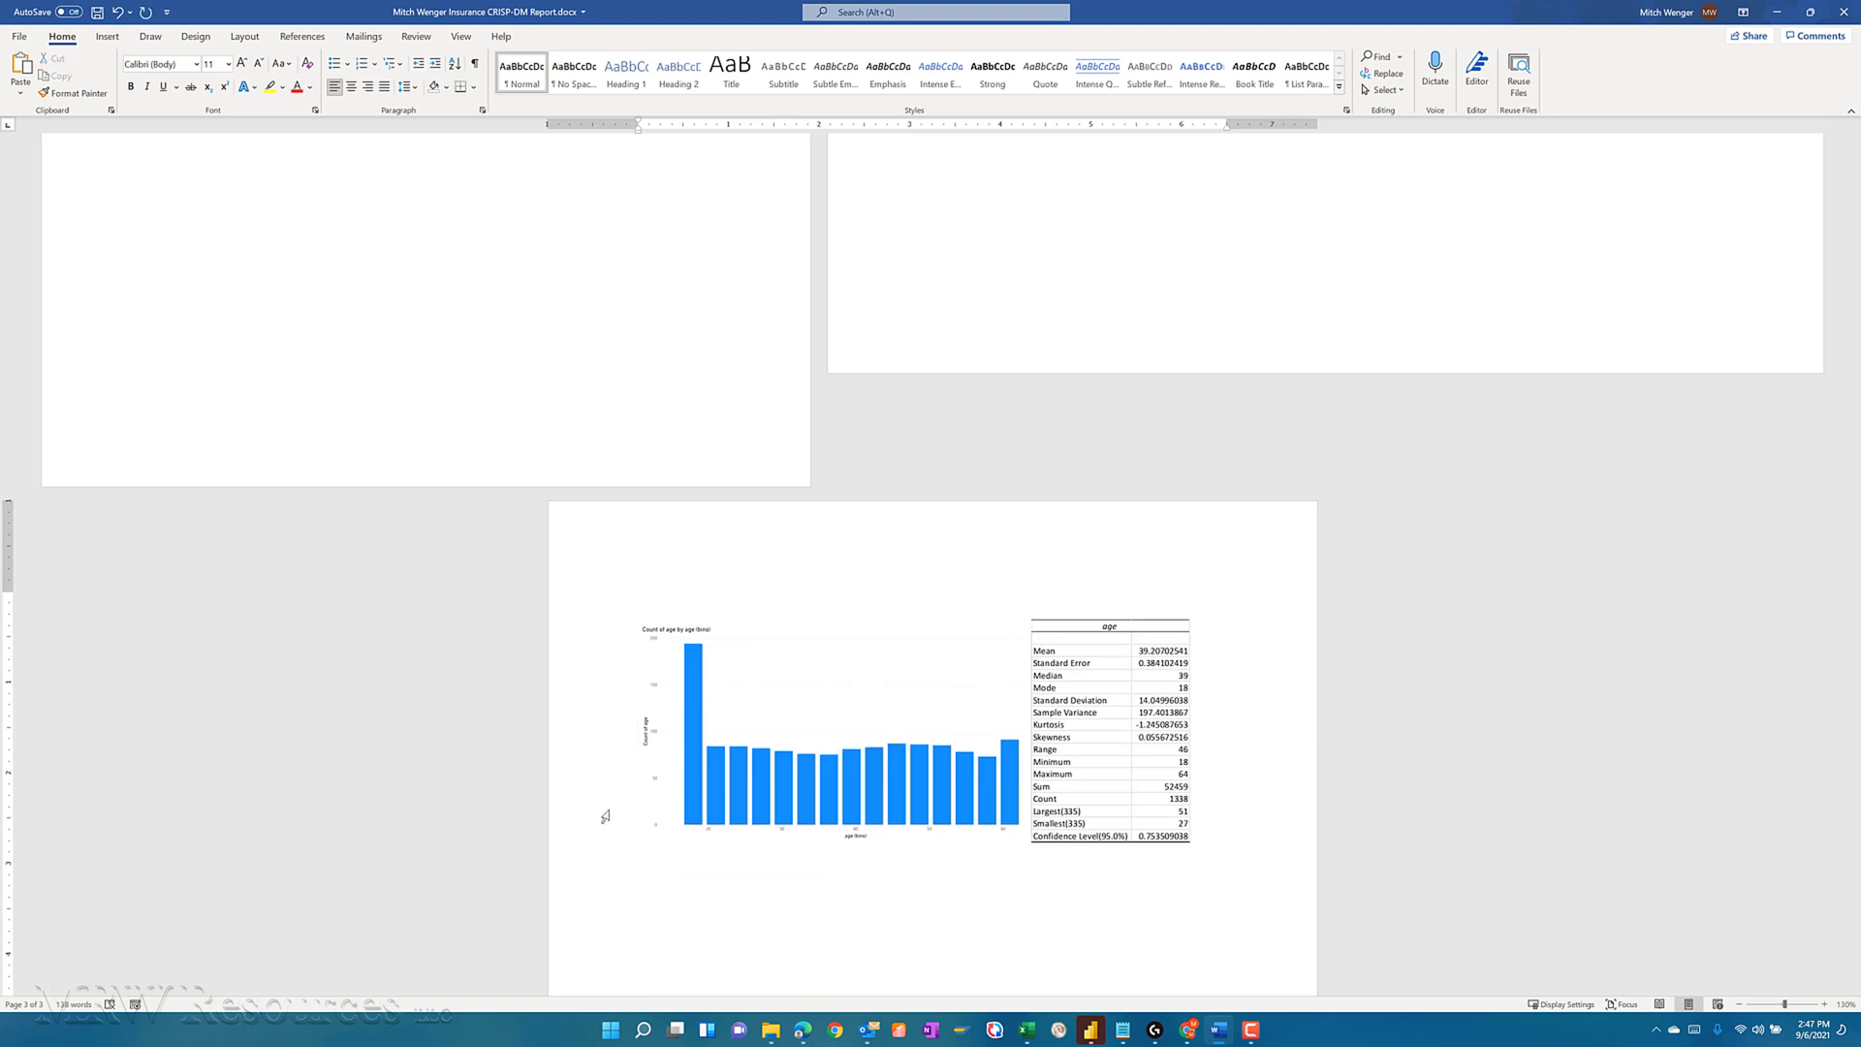
text(Age)
Type the 'BMI', 'Children' and 'Charges' headings on separate lines below the age section.
key(Down)
key(Down)
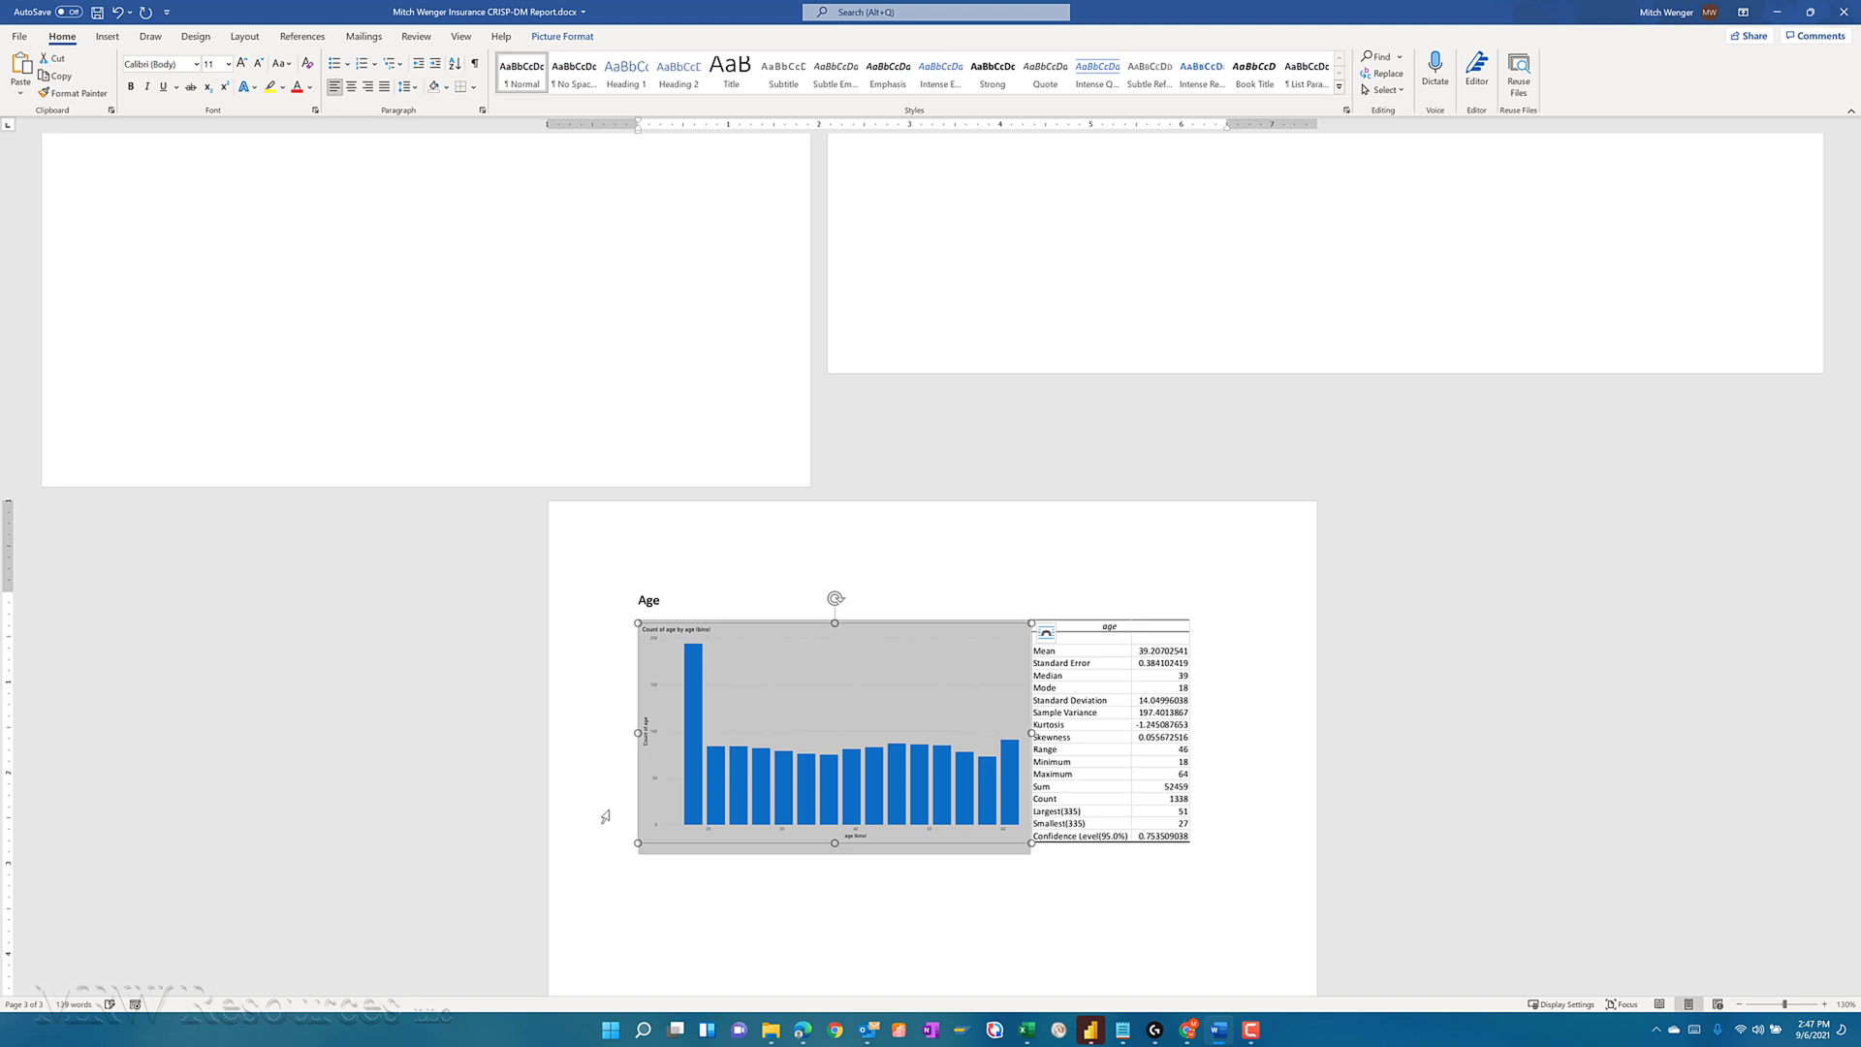
text(B)
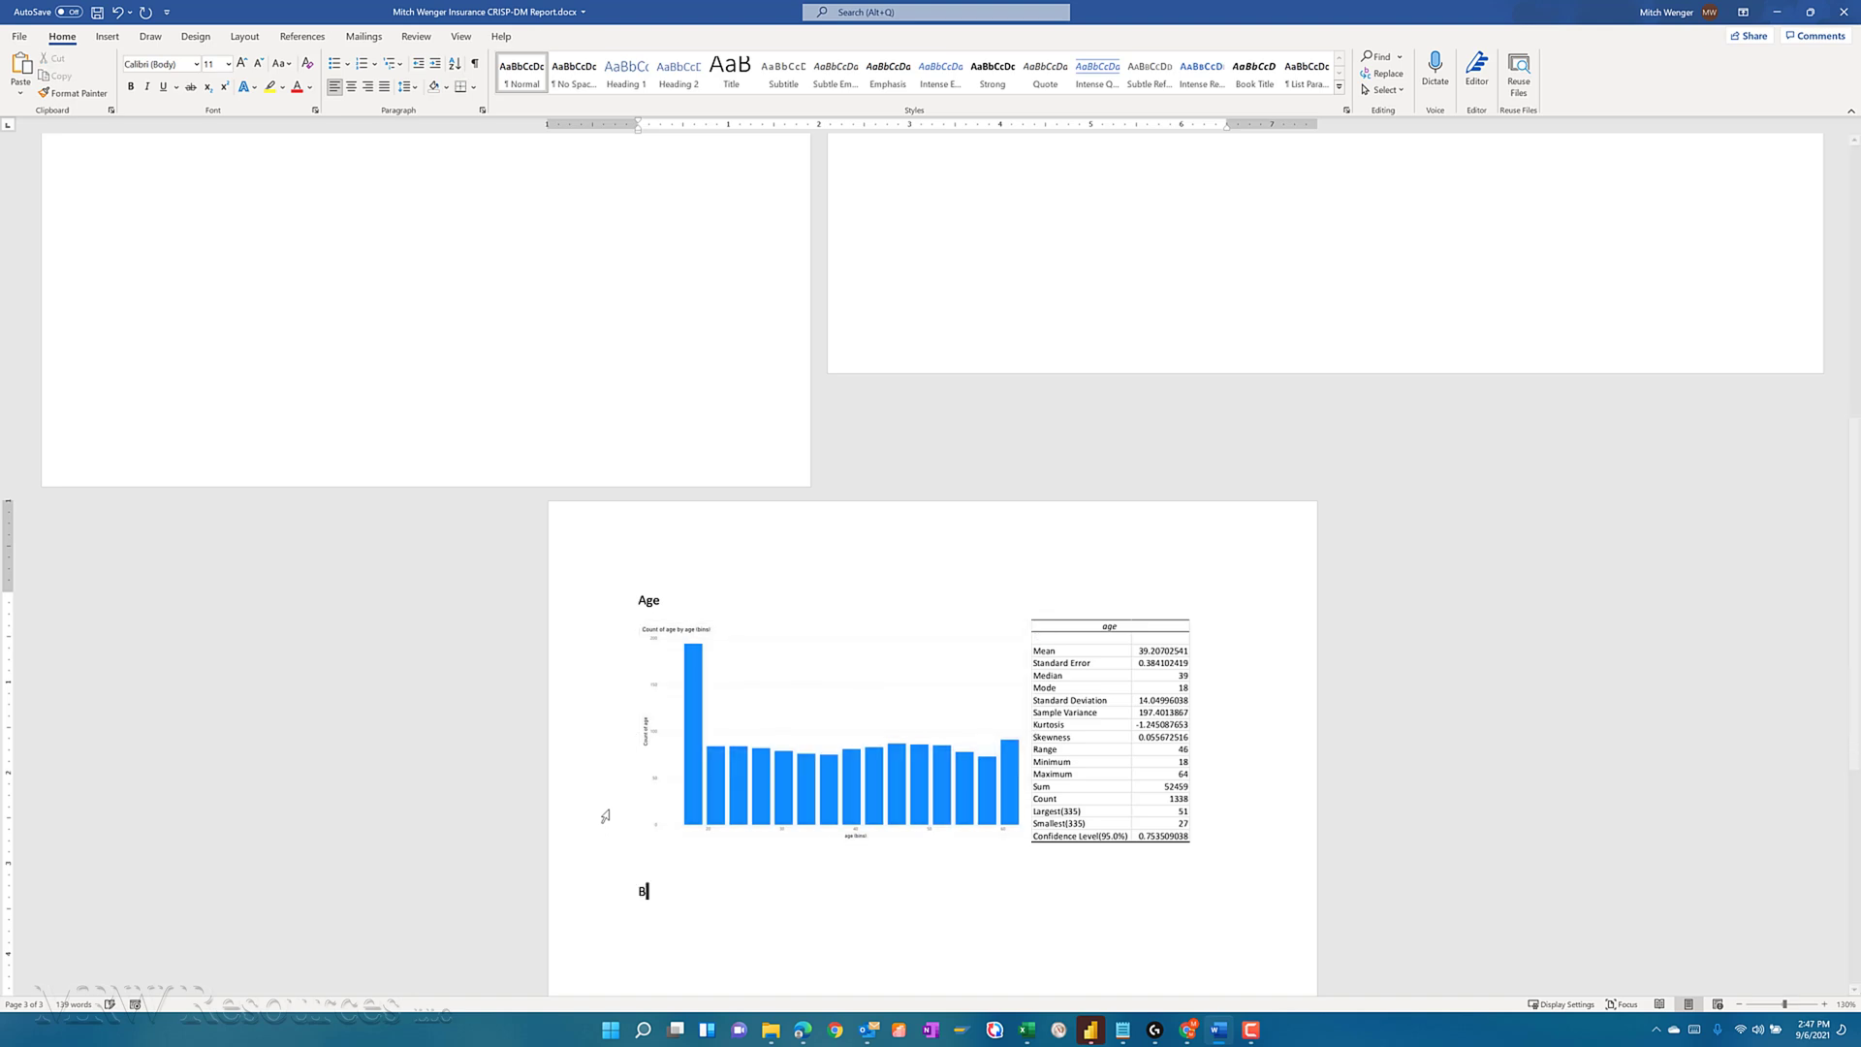
text(MI)
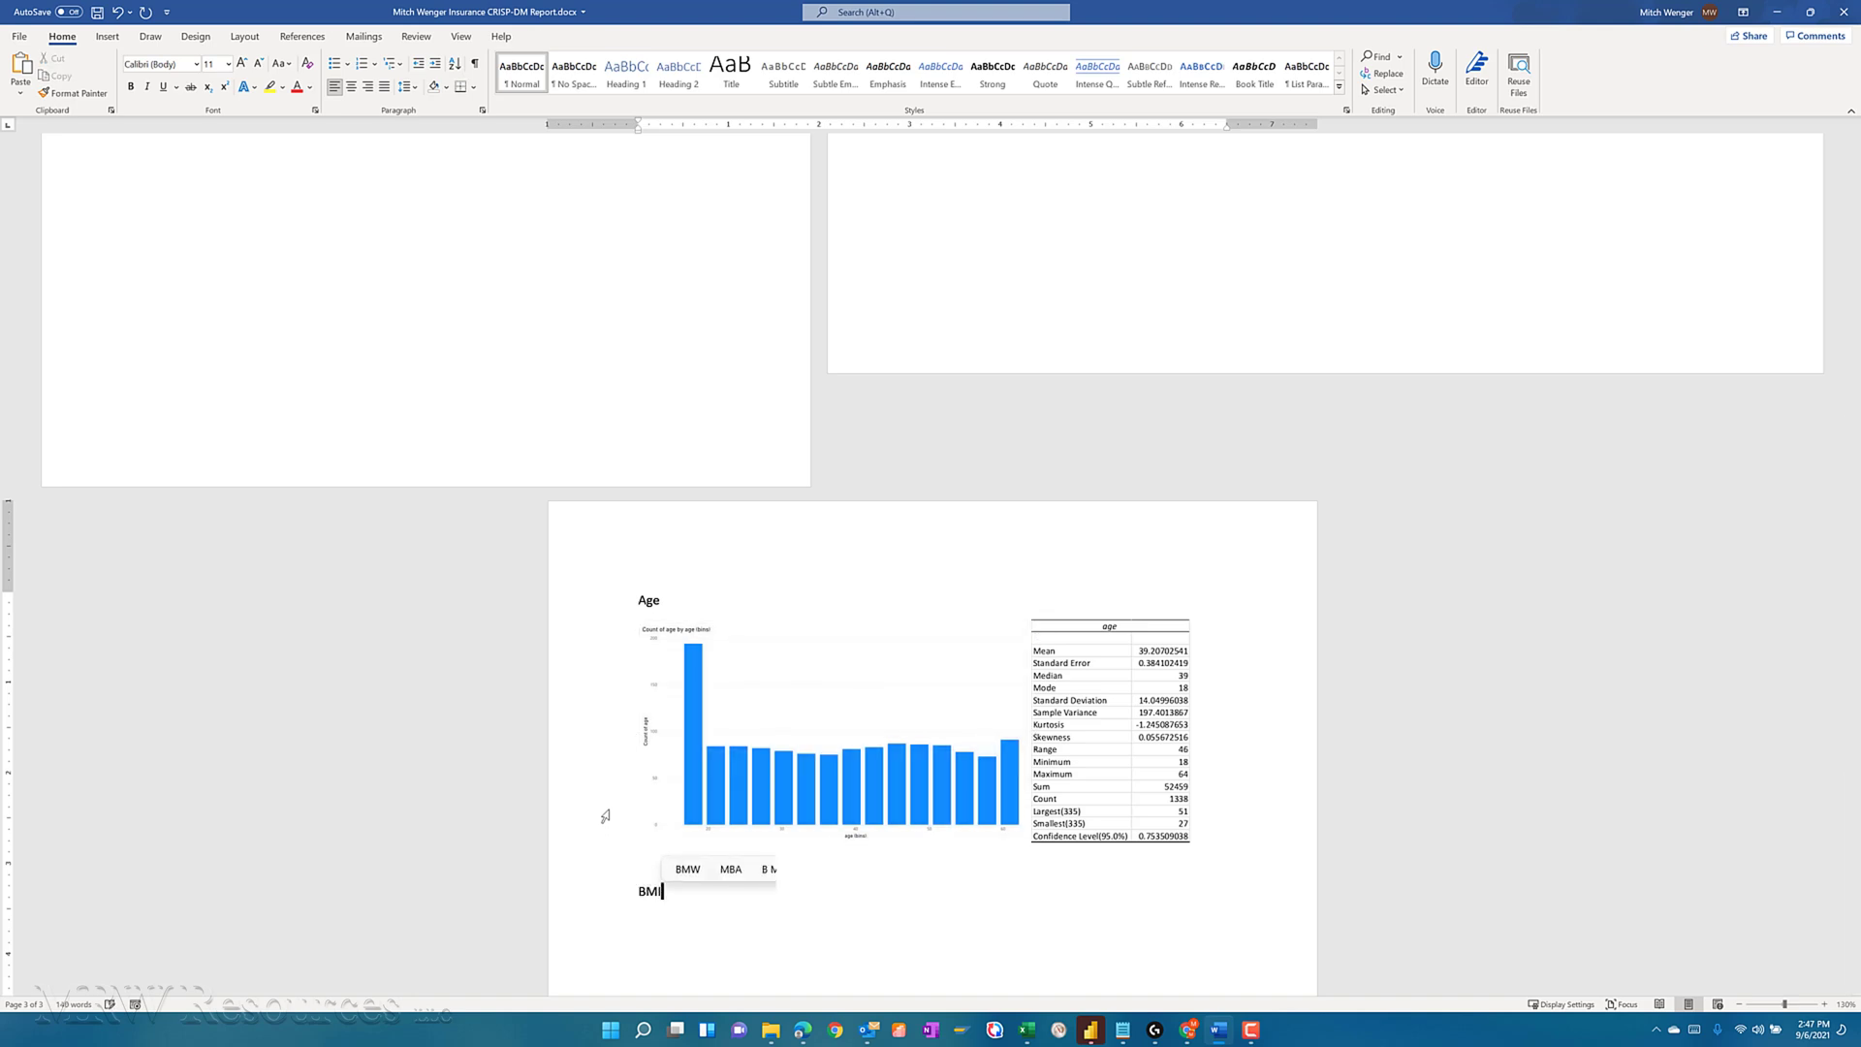
key(Return)
key(Return)
text(C)
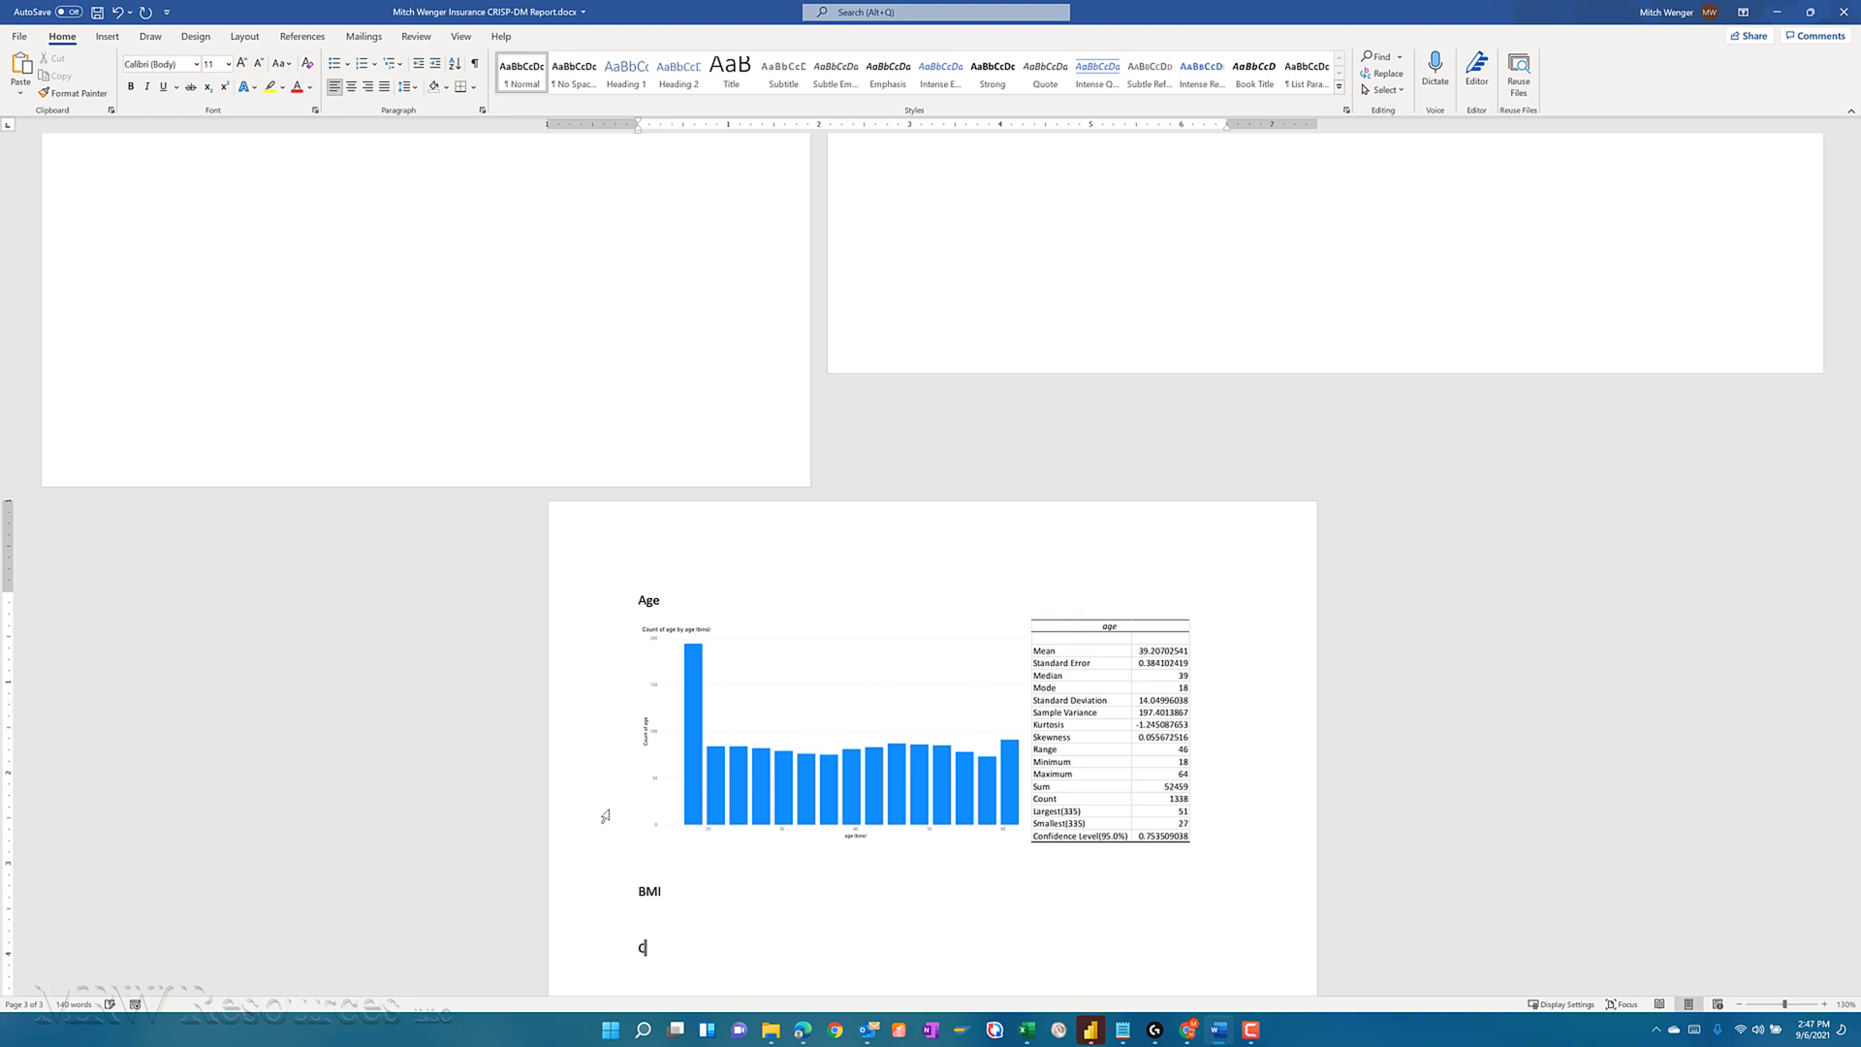
text(hildr)
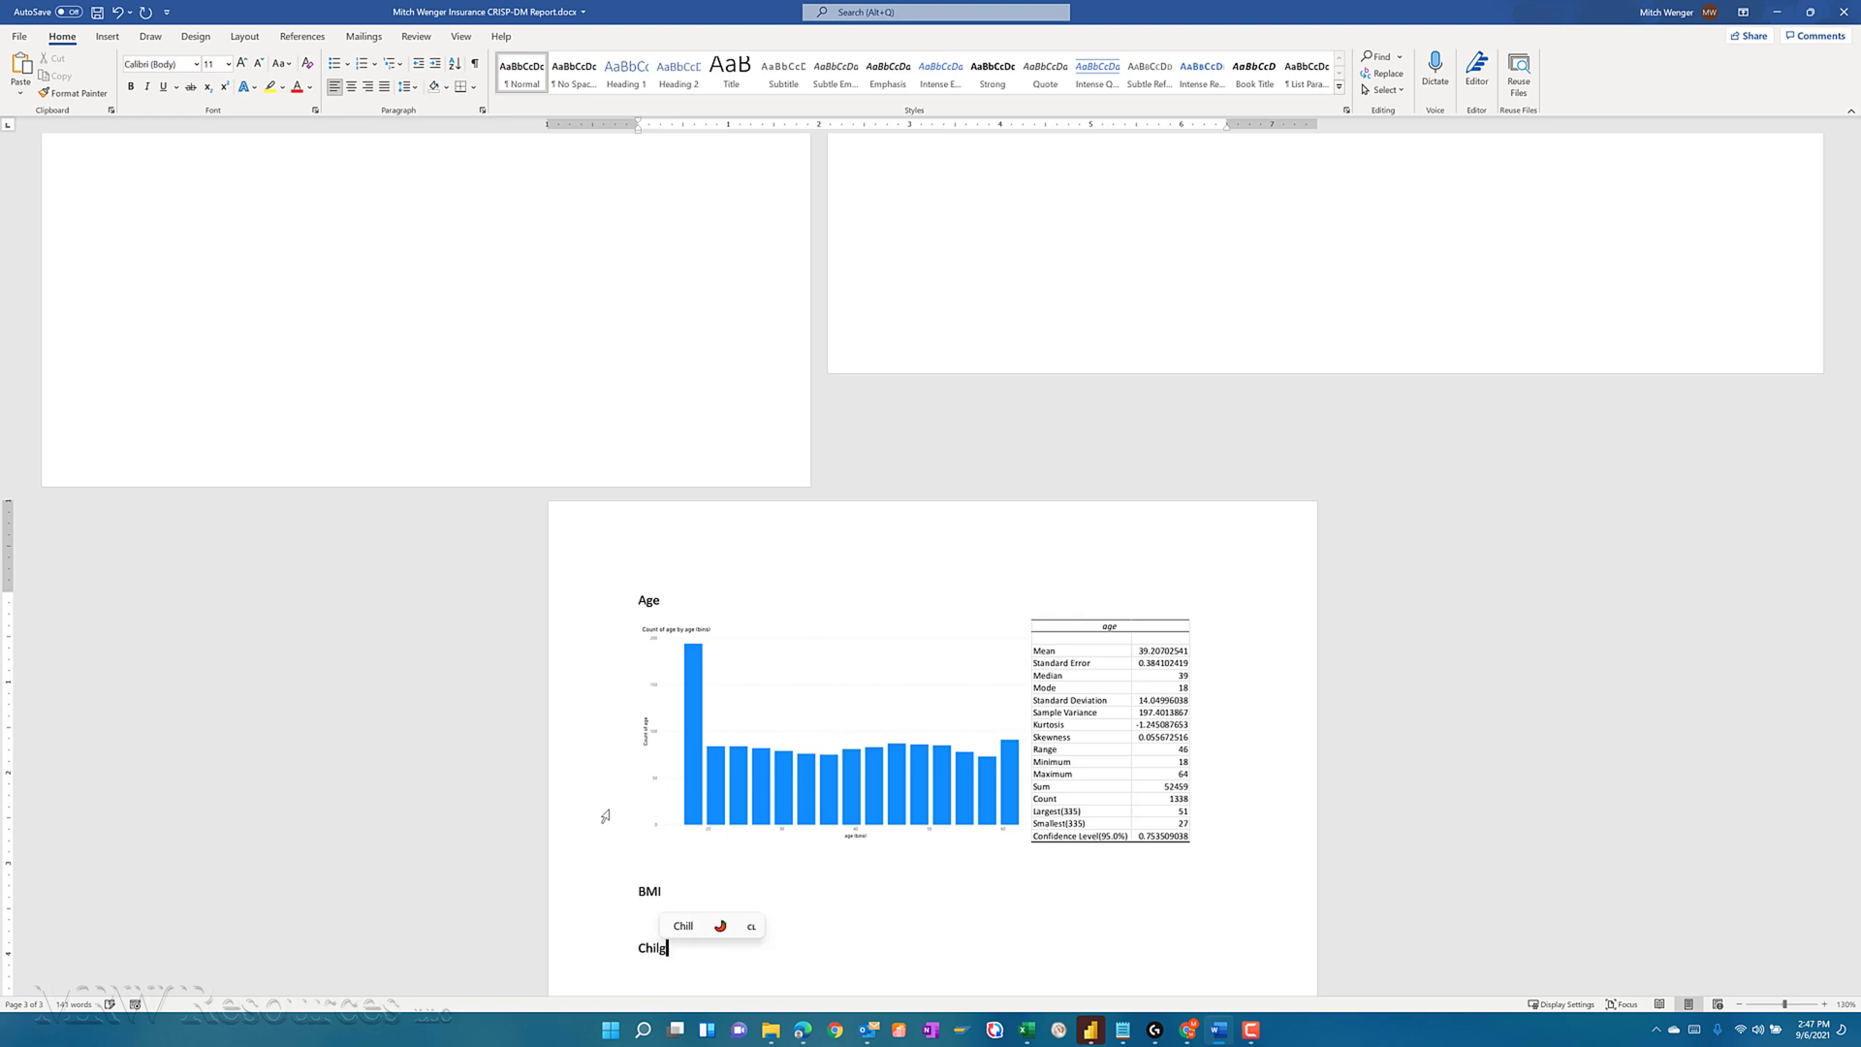
text(en)
key(Return)
key(Return)
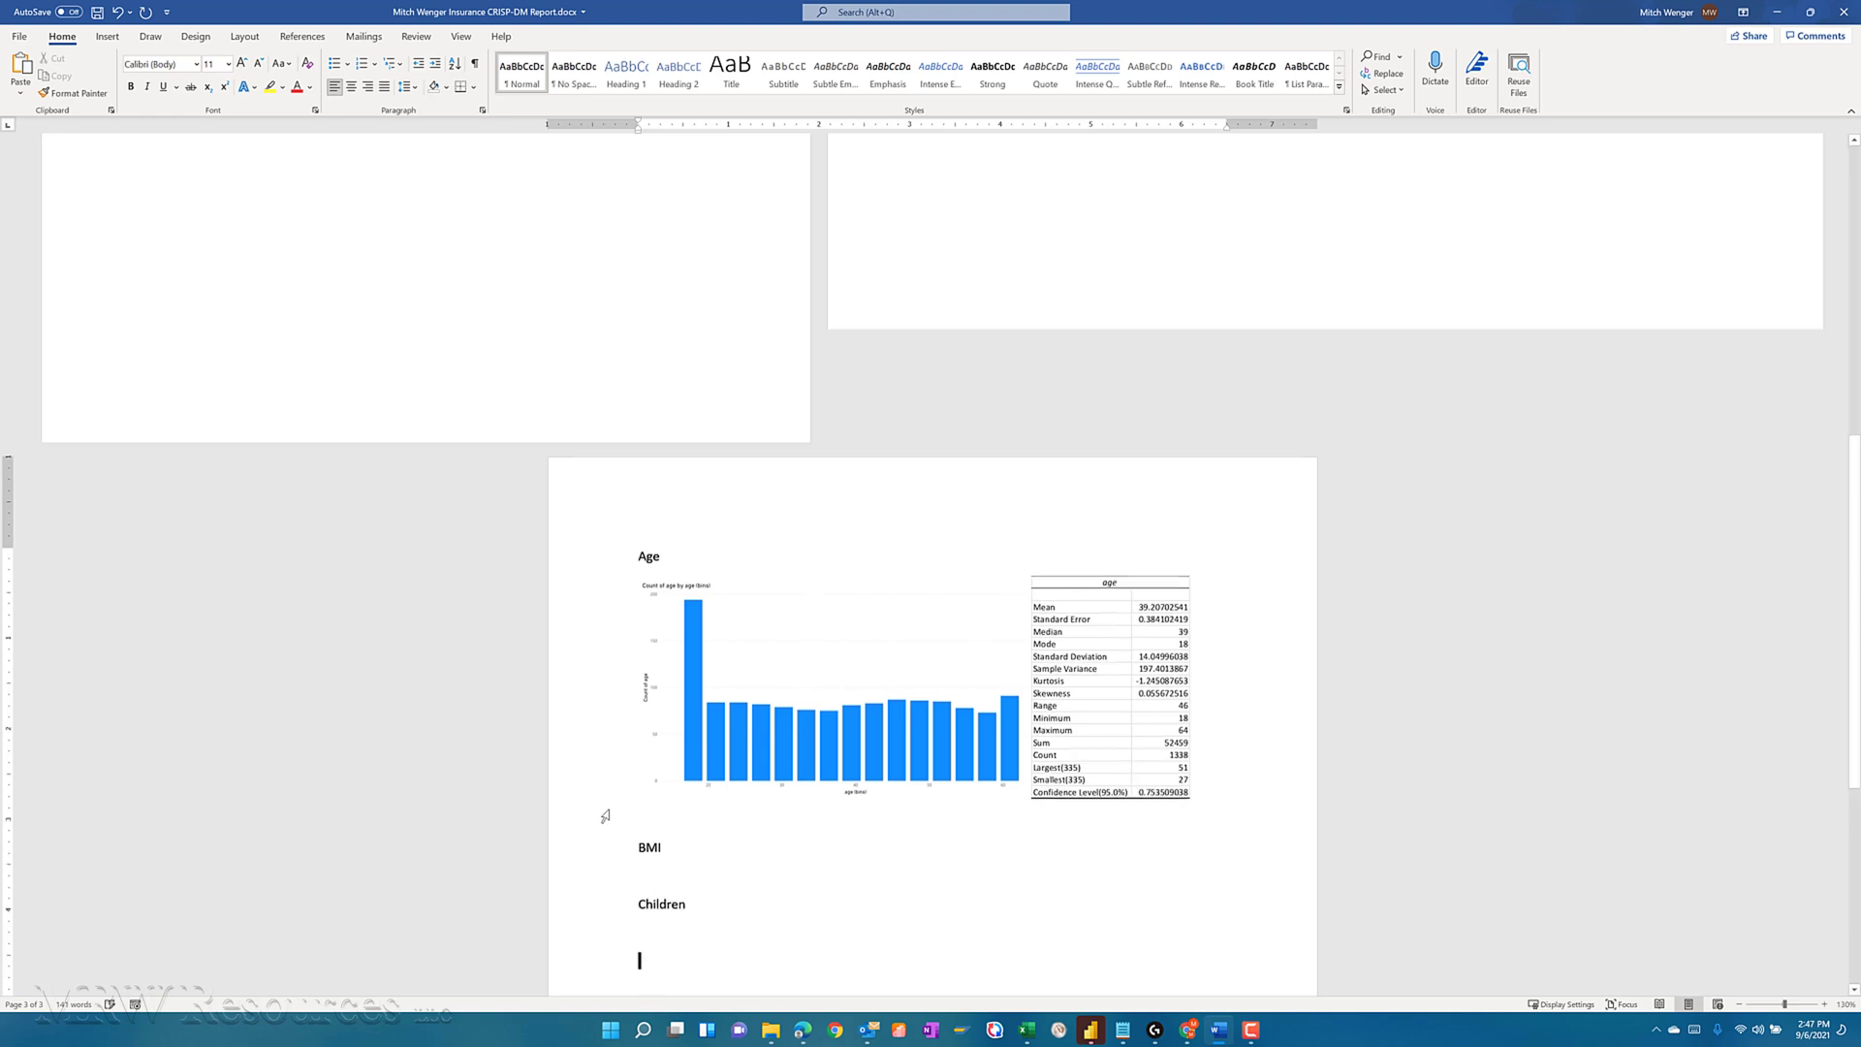
text(A)
key(BackSpace)
text(Cha)
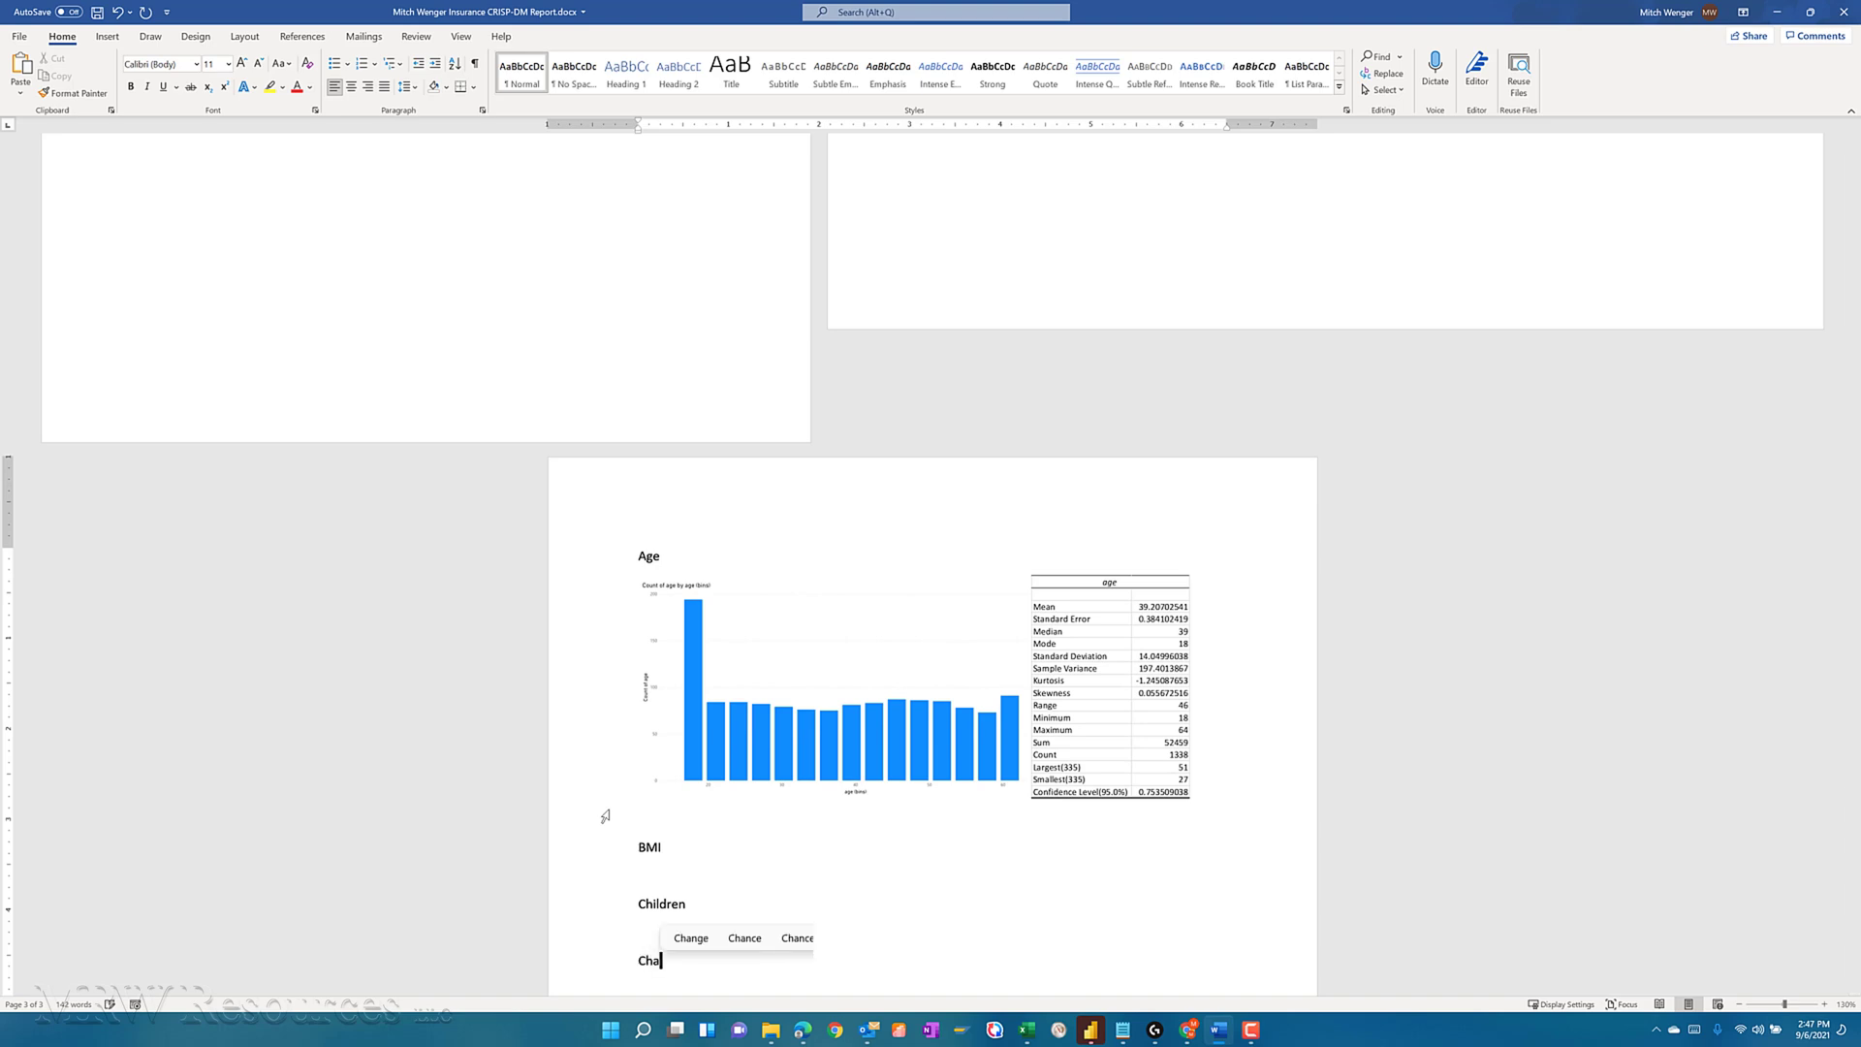
text(rges)
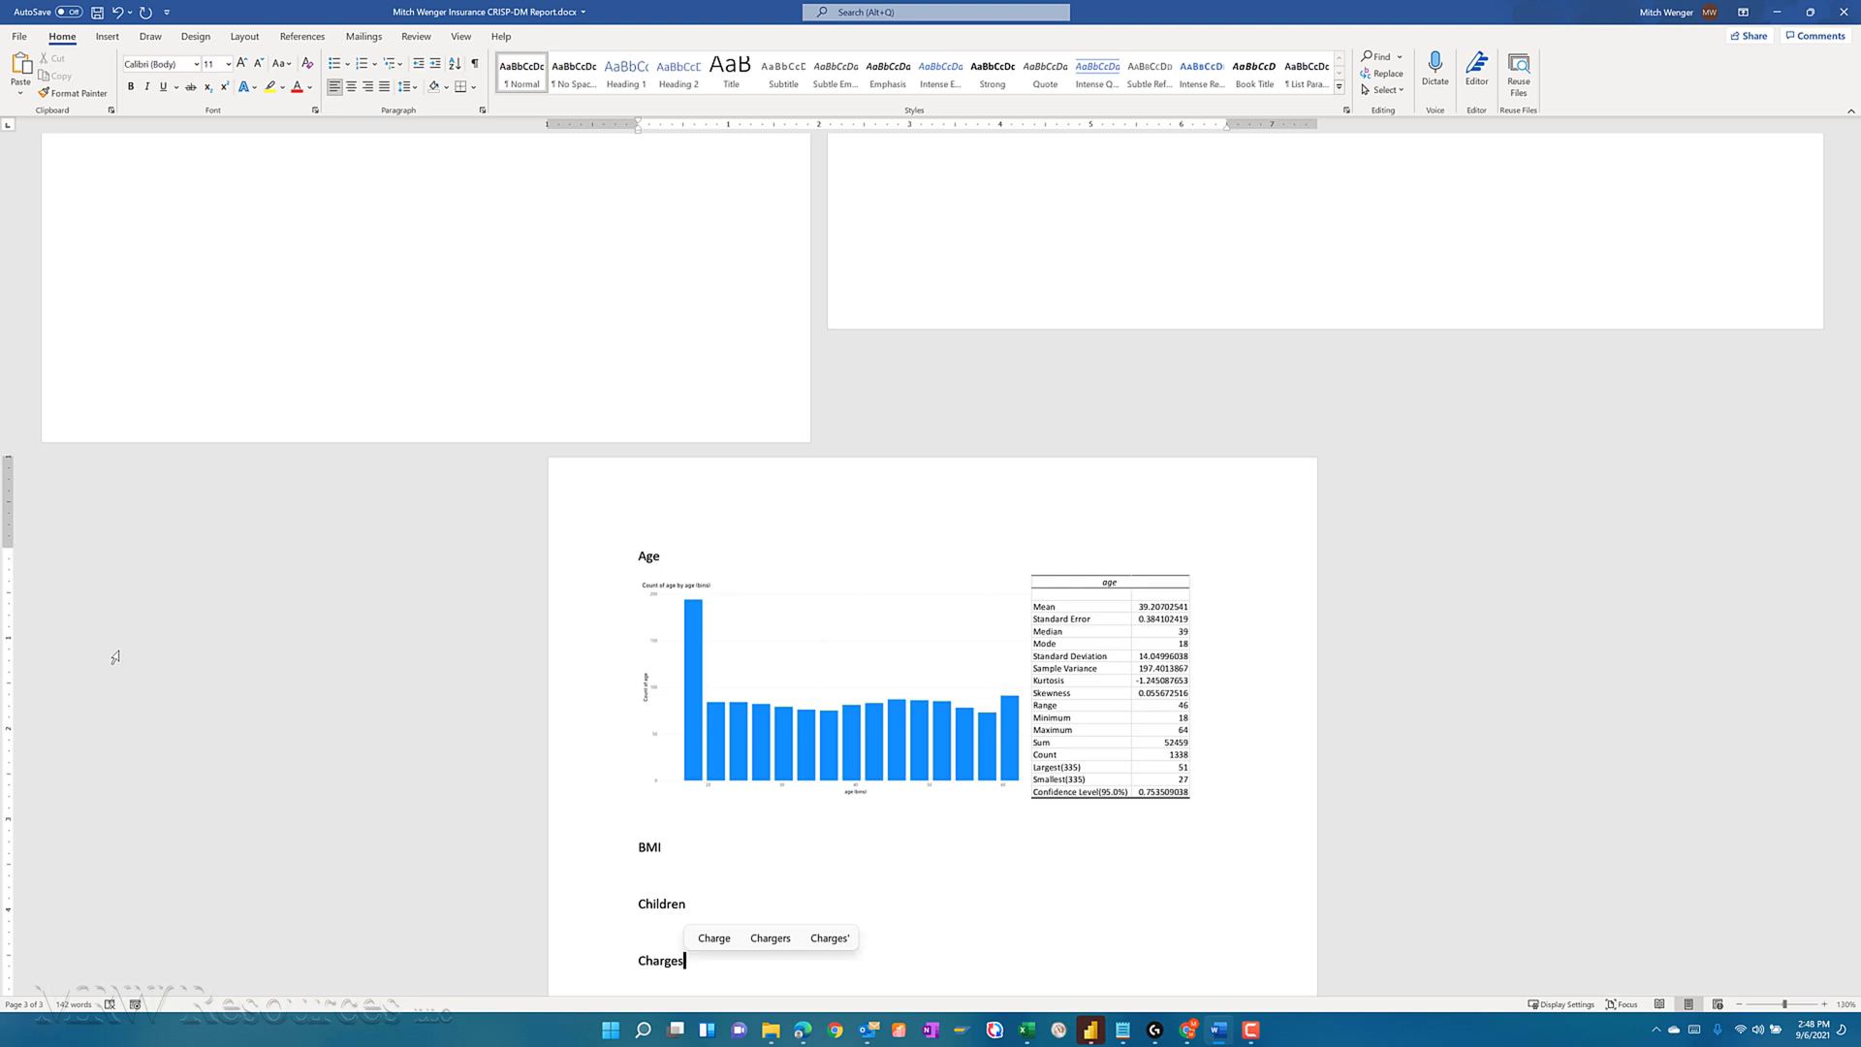
key(Up)
key(Up)
key(Up)
key(Up)
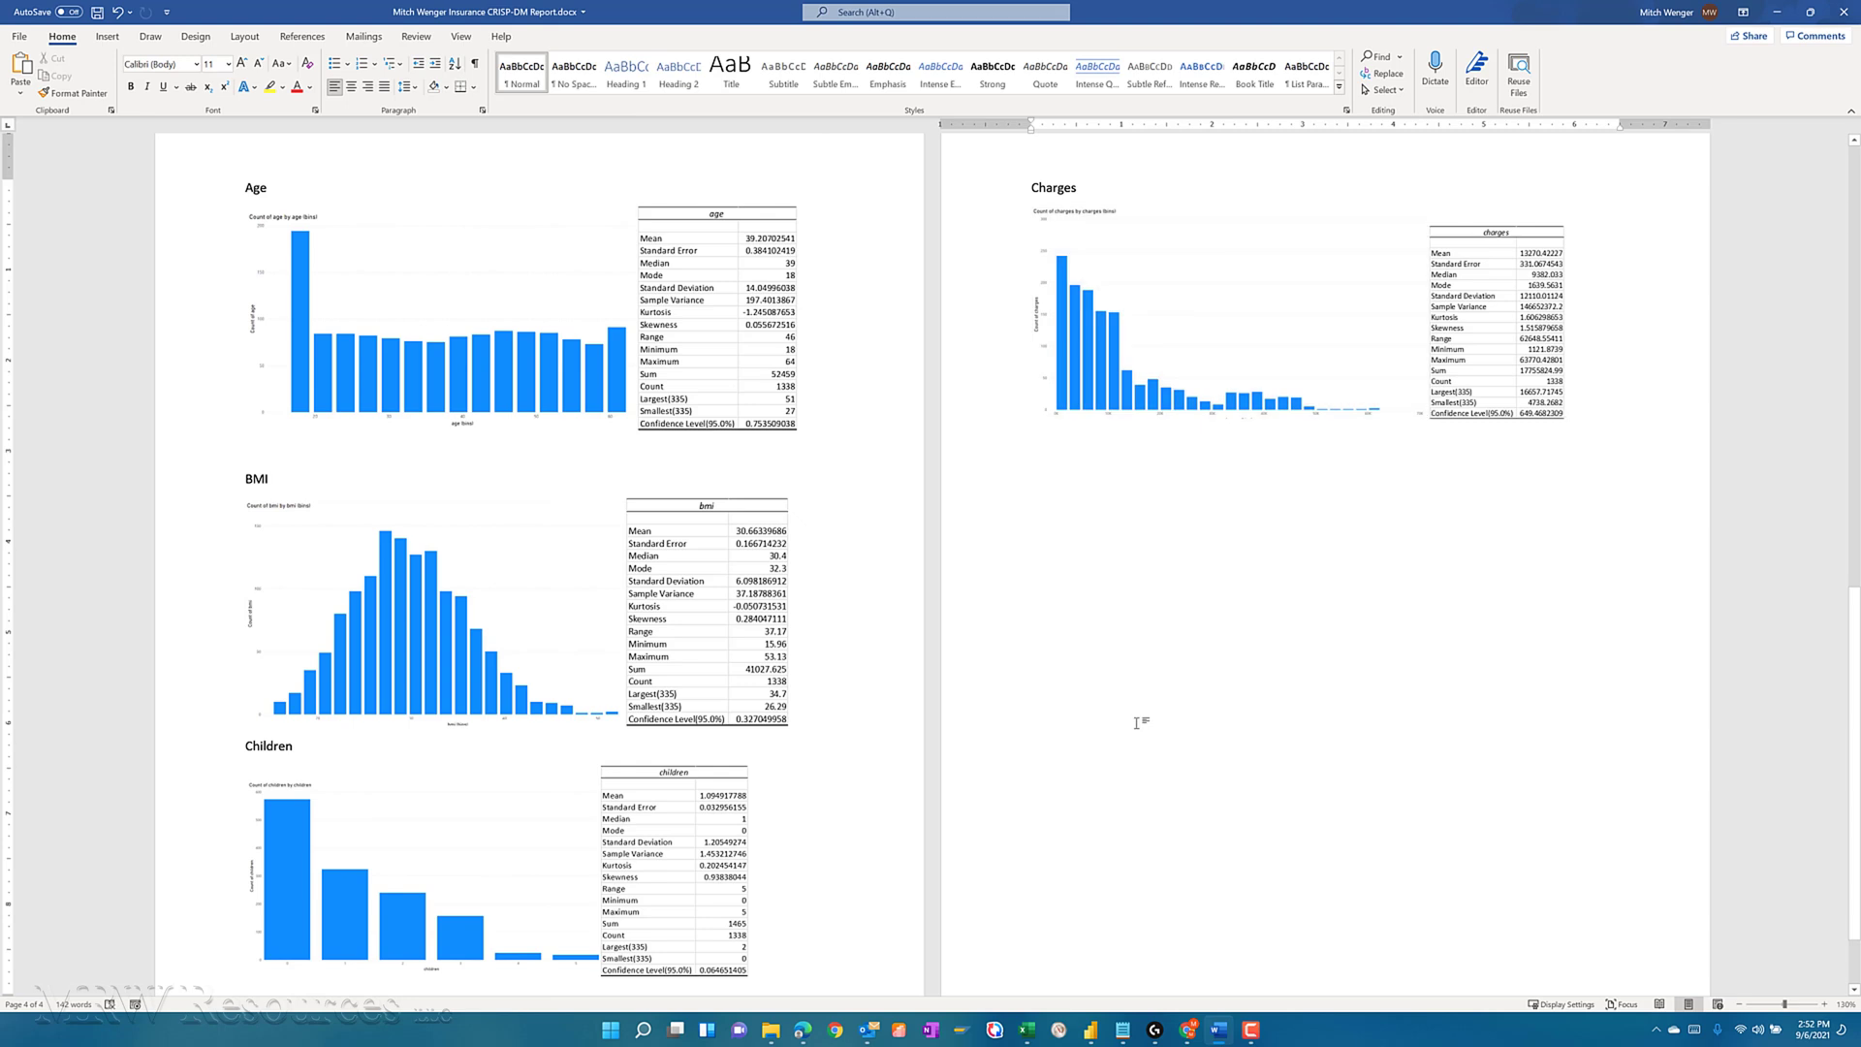
key(Return)
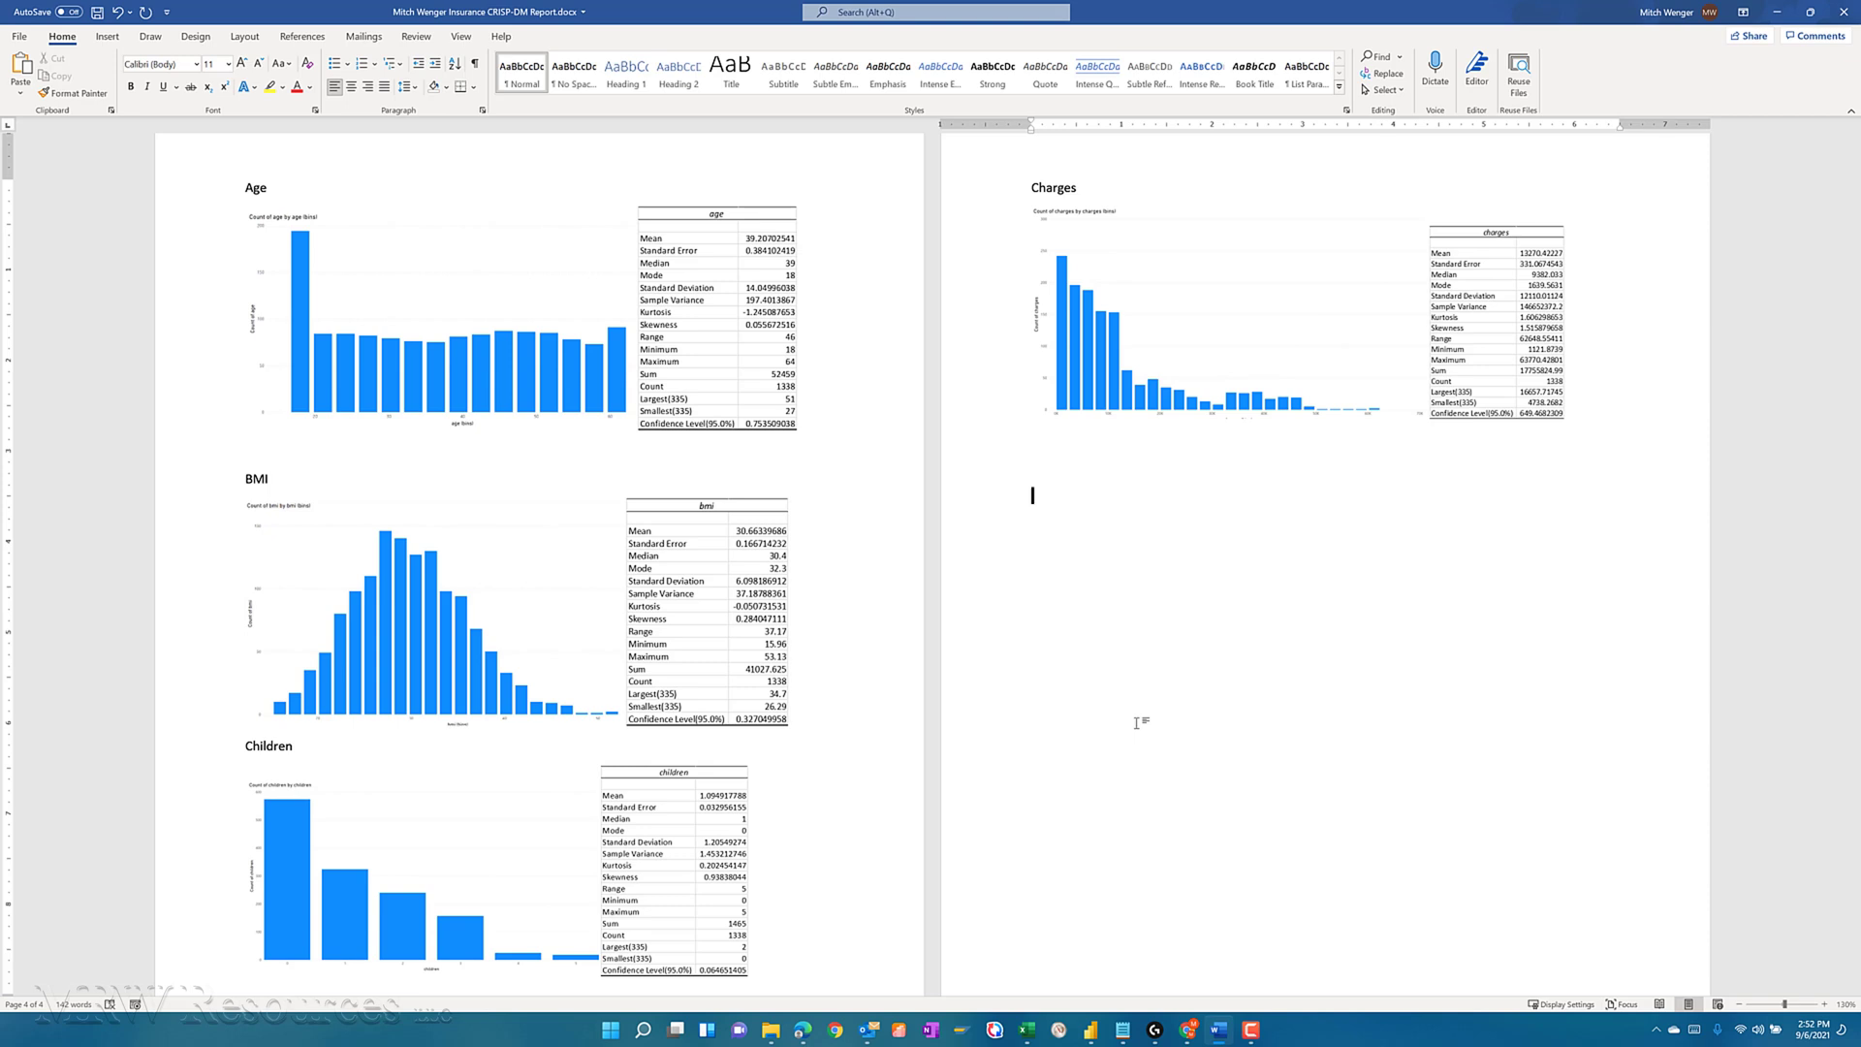
Type 'Data Exploration' below the Charges section and format it as Heading 1.
text(D)
text(ata Exploration)
click(958, 502)
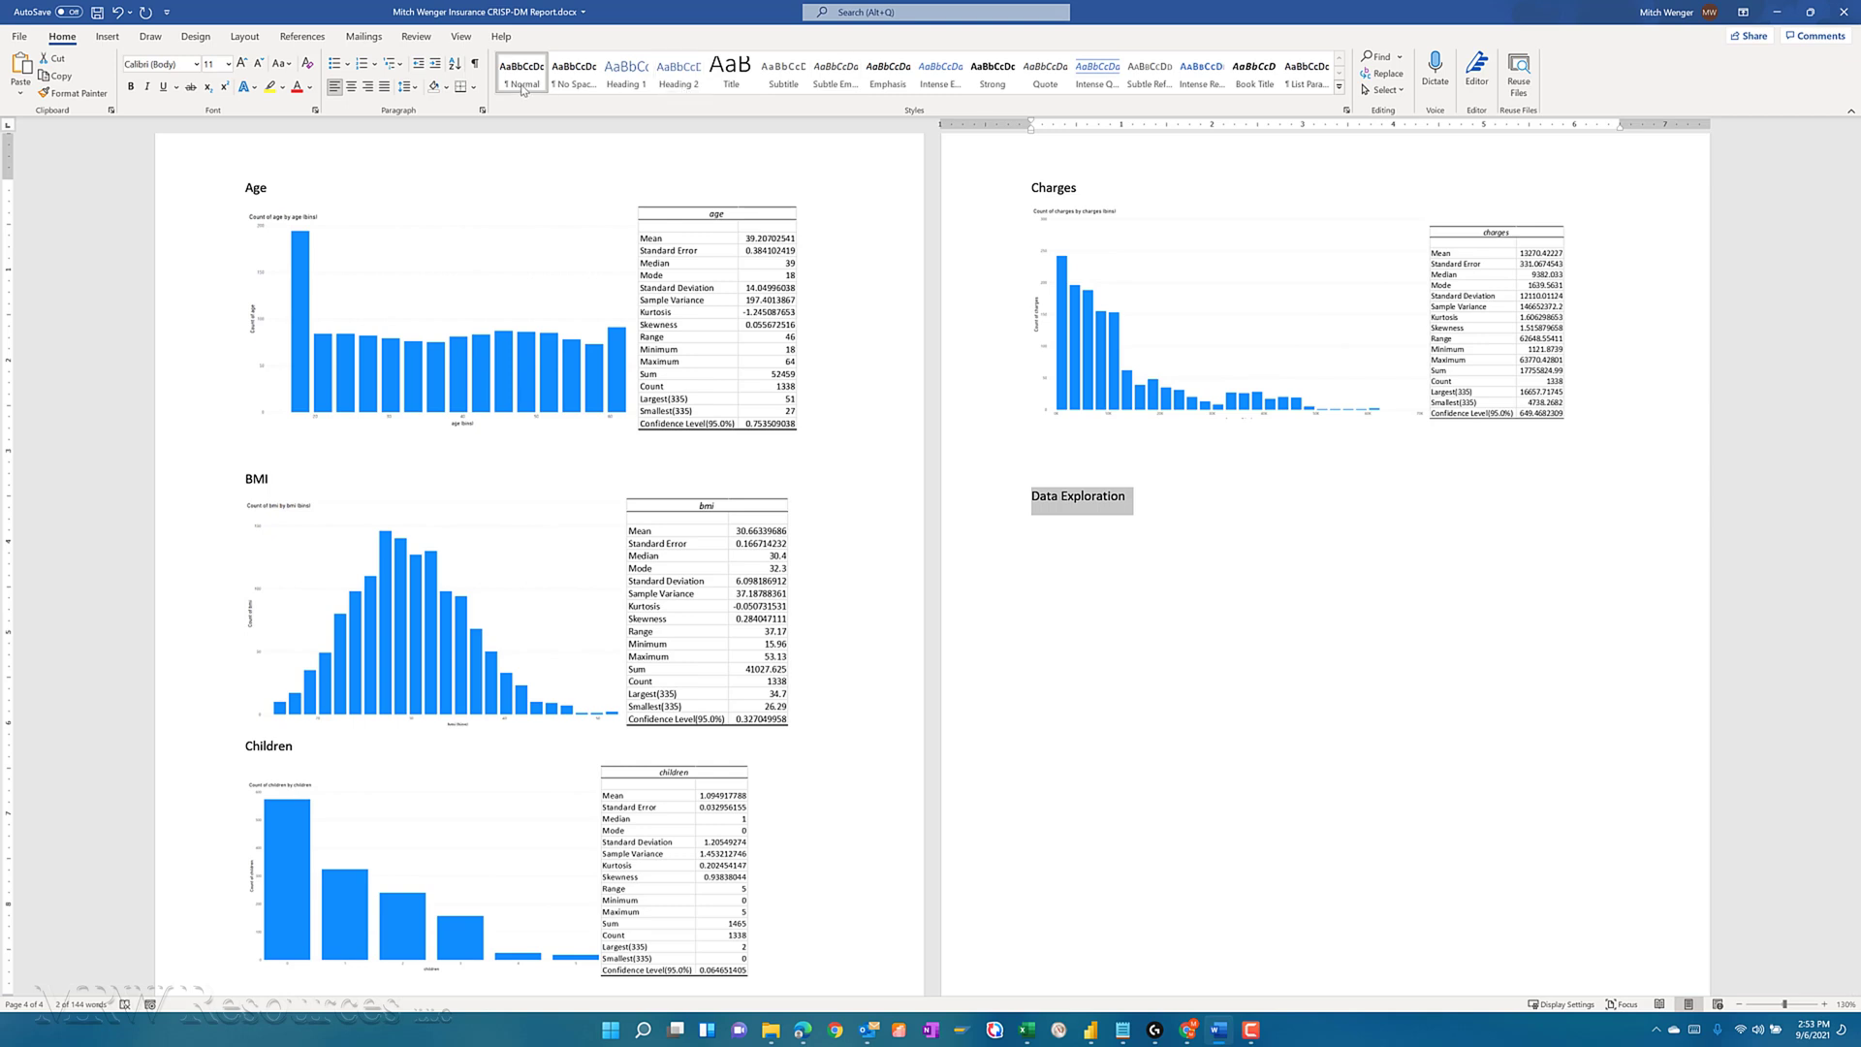
click(623, 73)
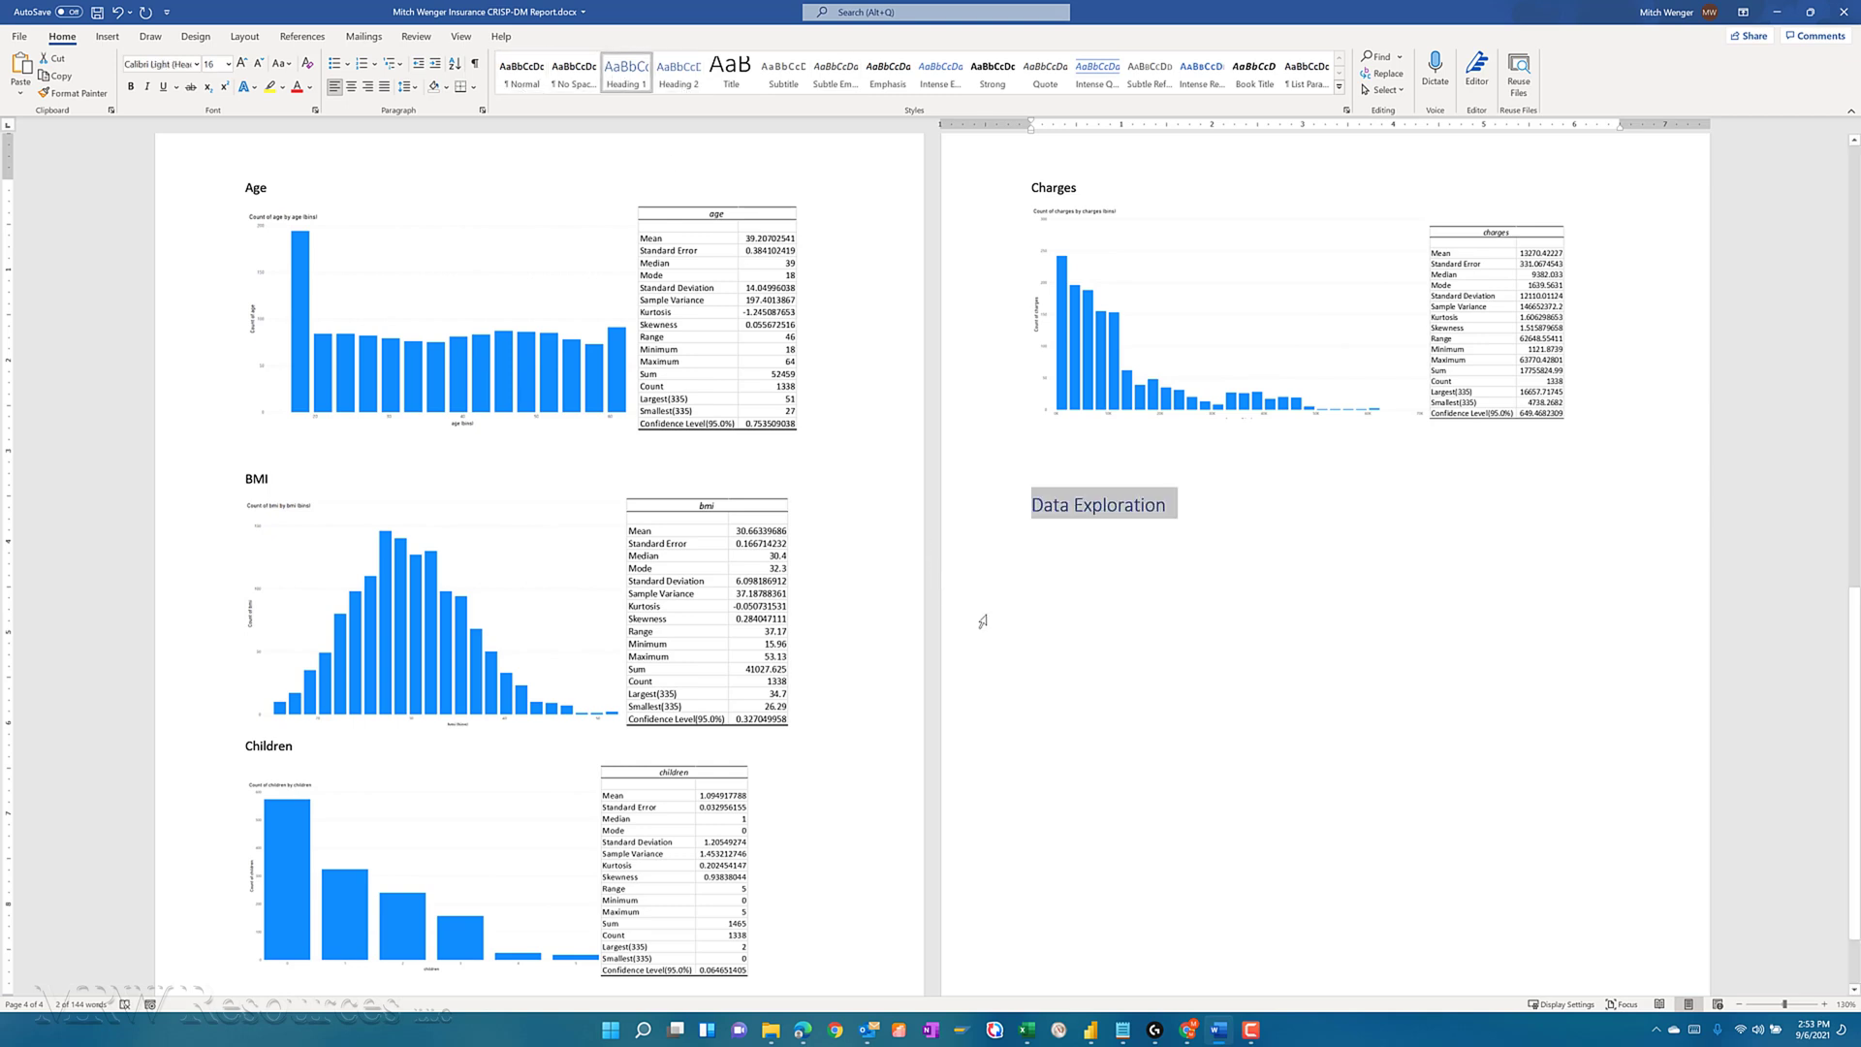
key(Up)
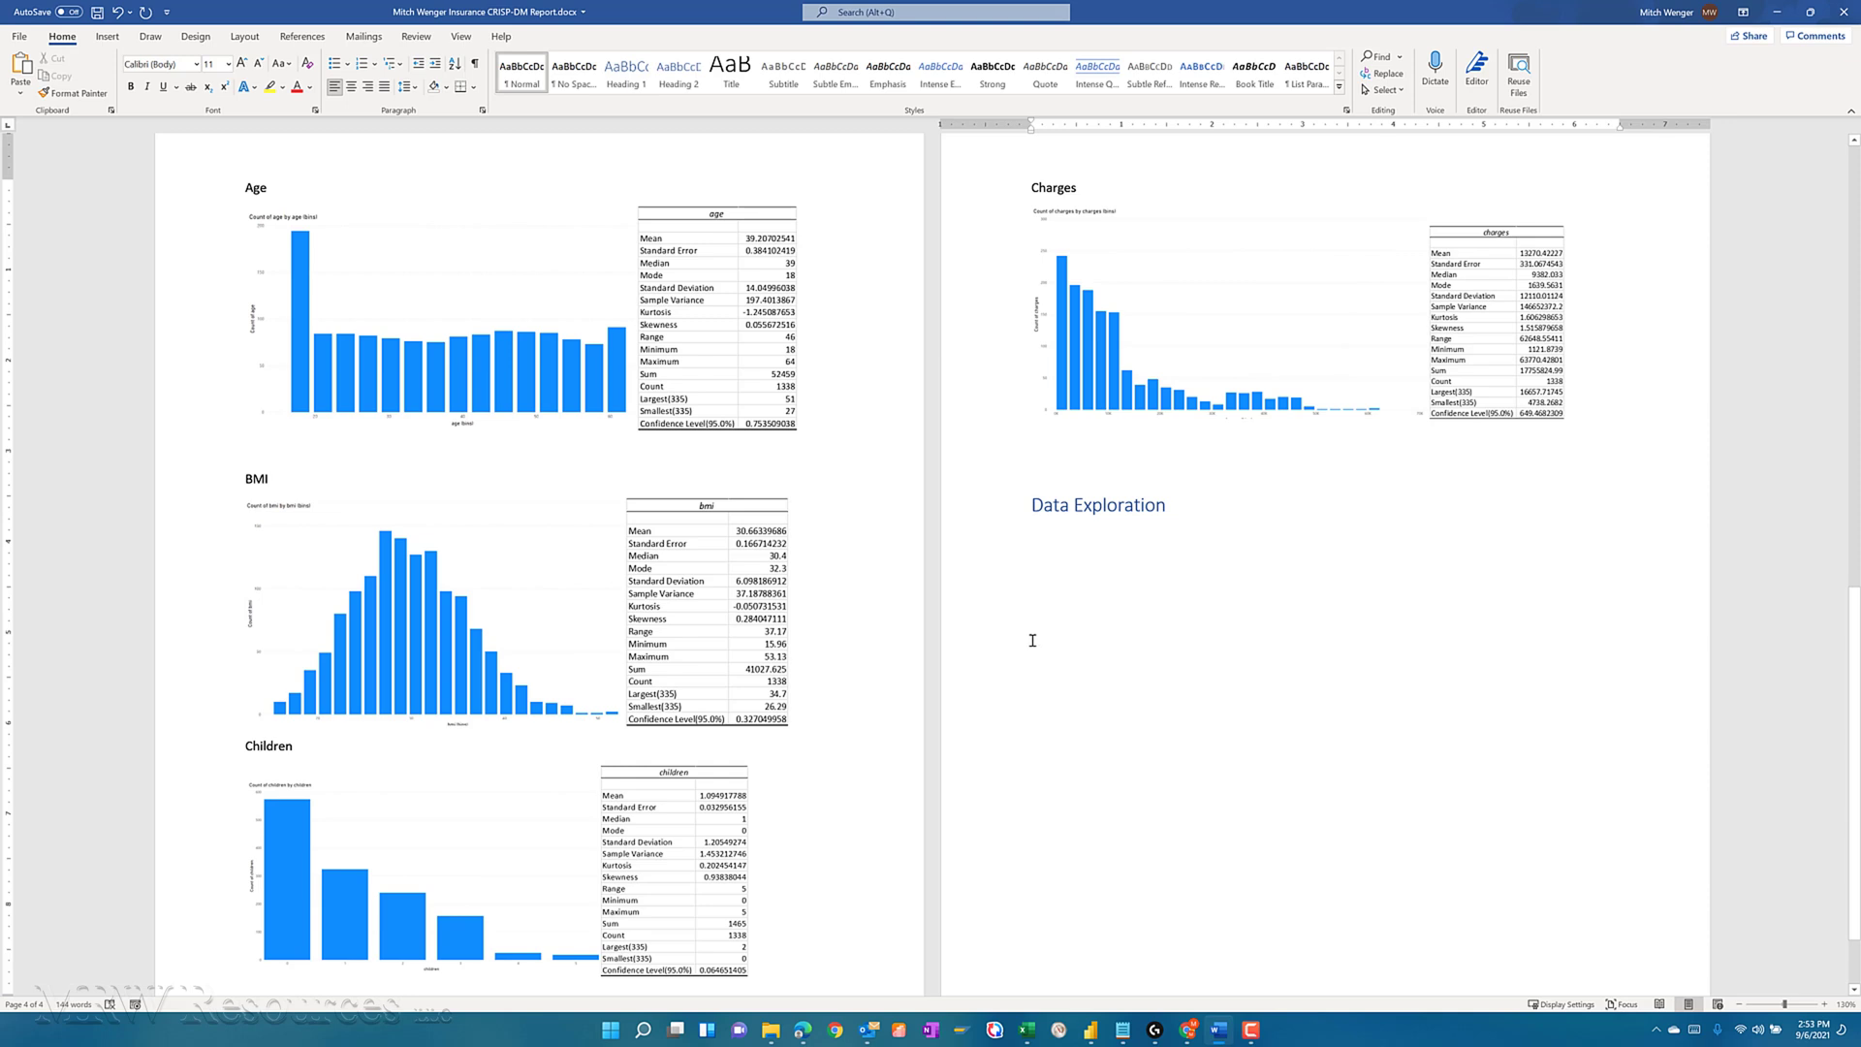
click(748, 452)
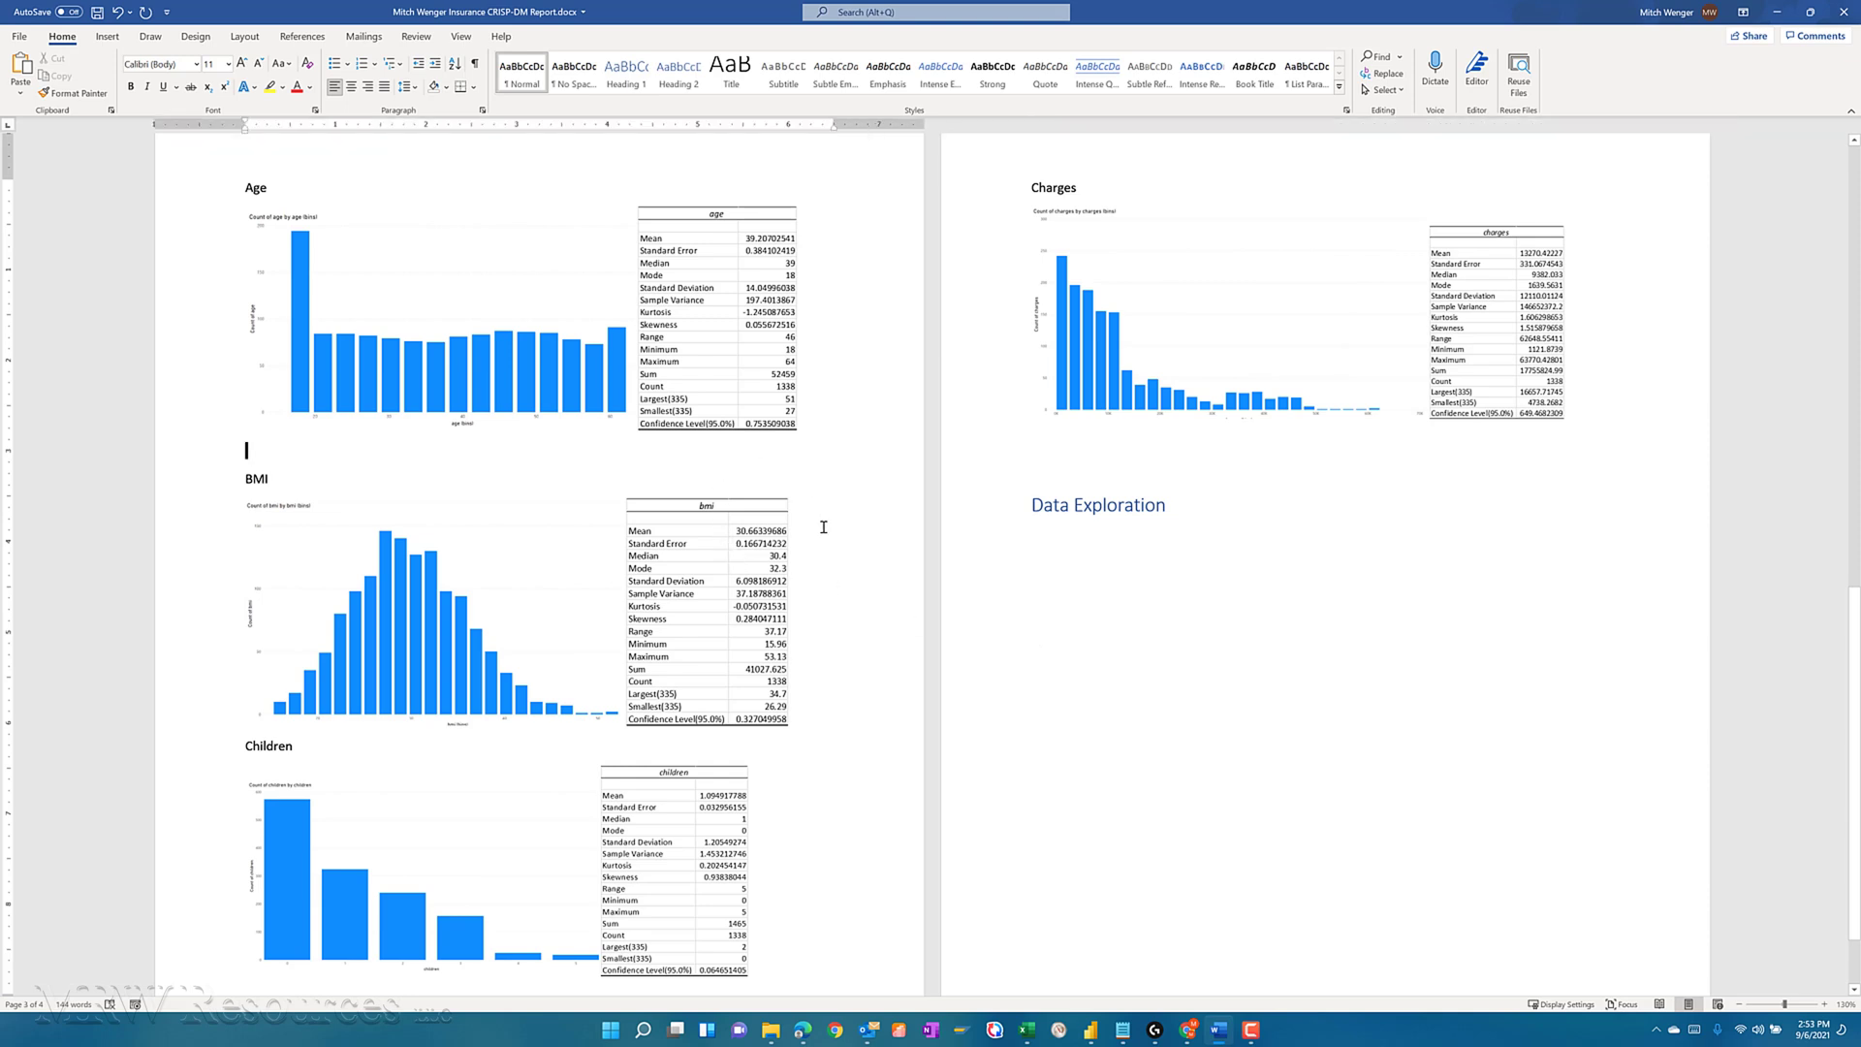
Insert blank lines after the Age table, above the Children heading, and above the Charges heading.
key(Return)
key(Return)
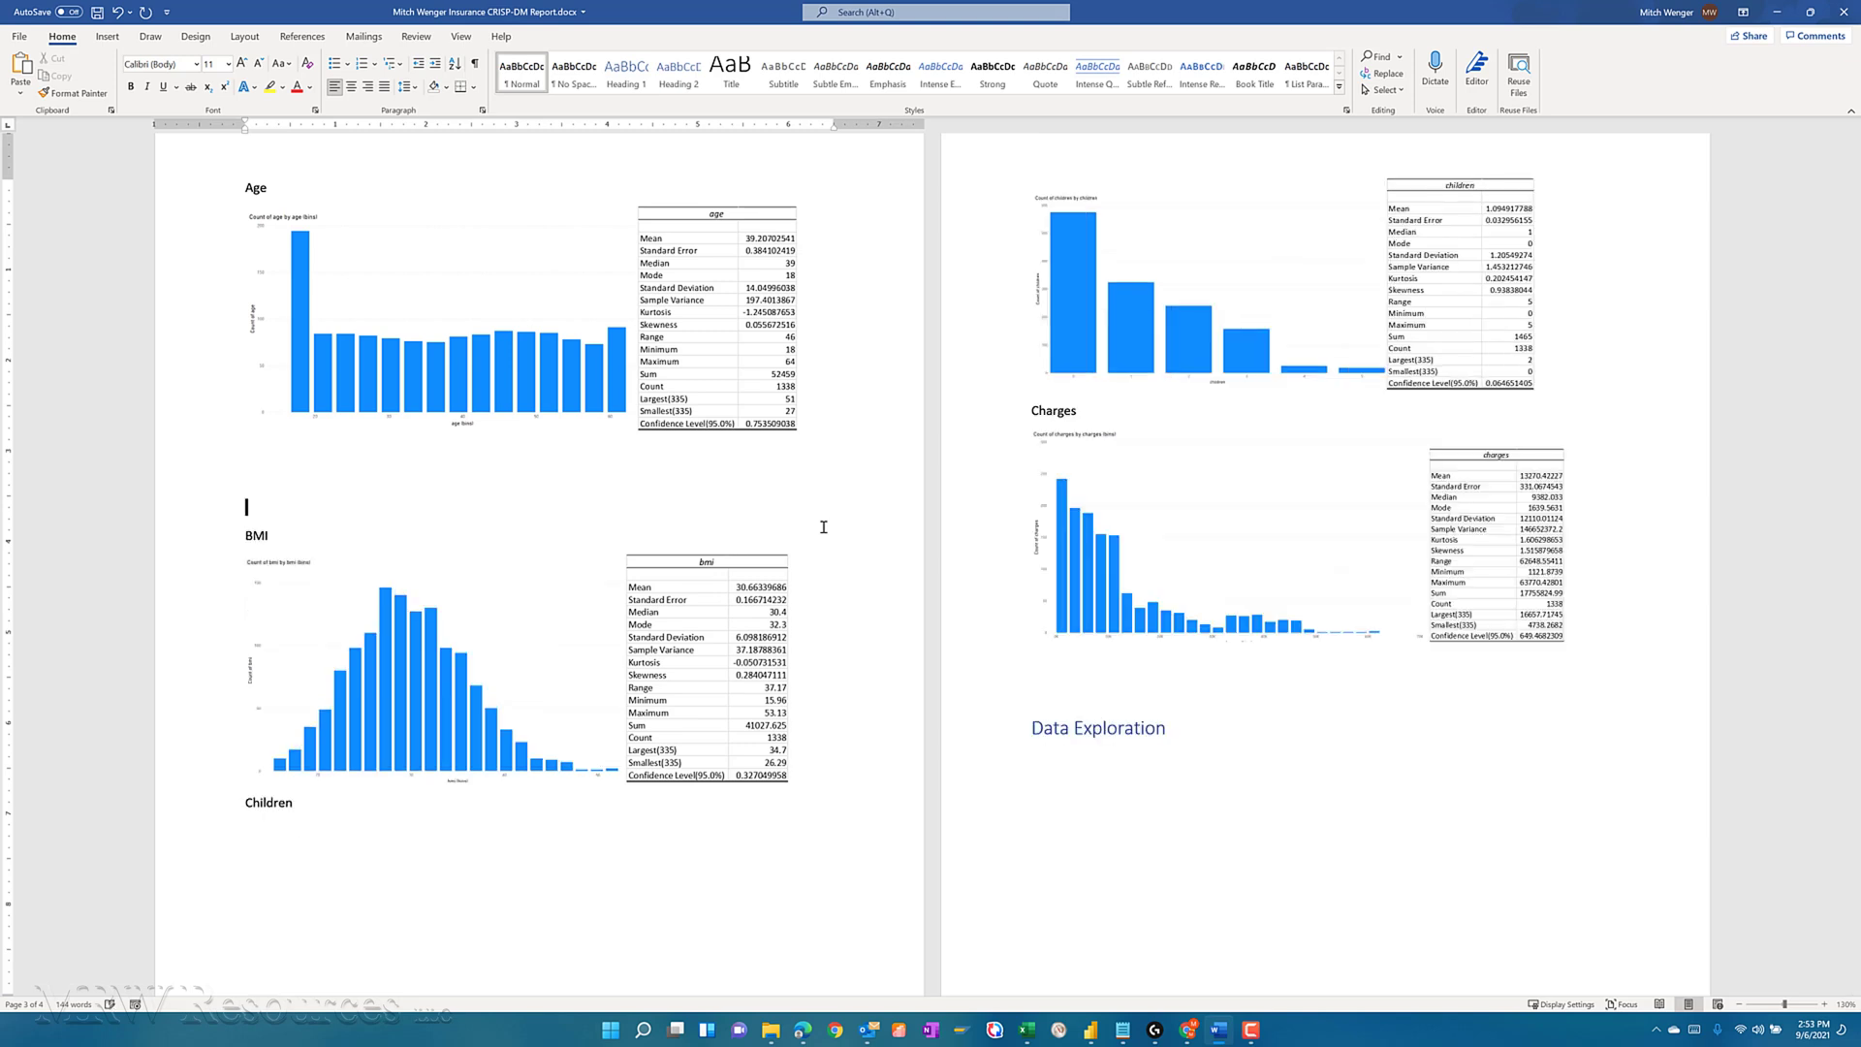
key(Up)
click(239, 790)
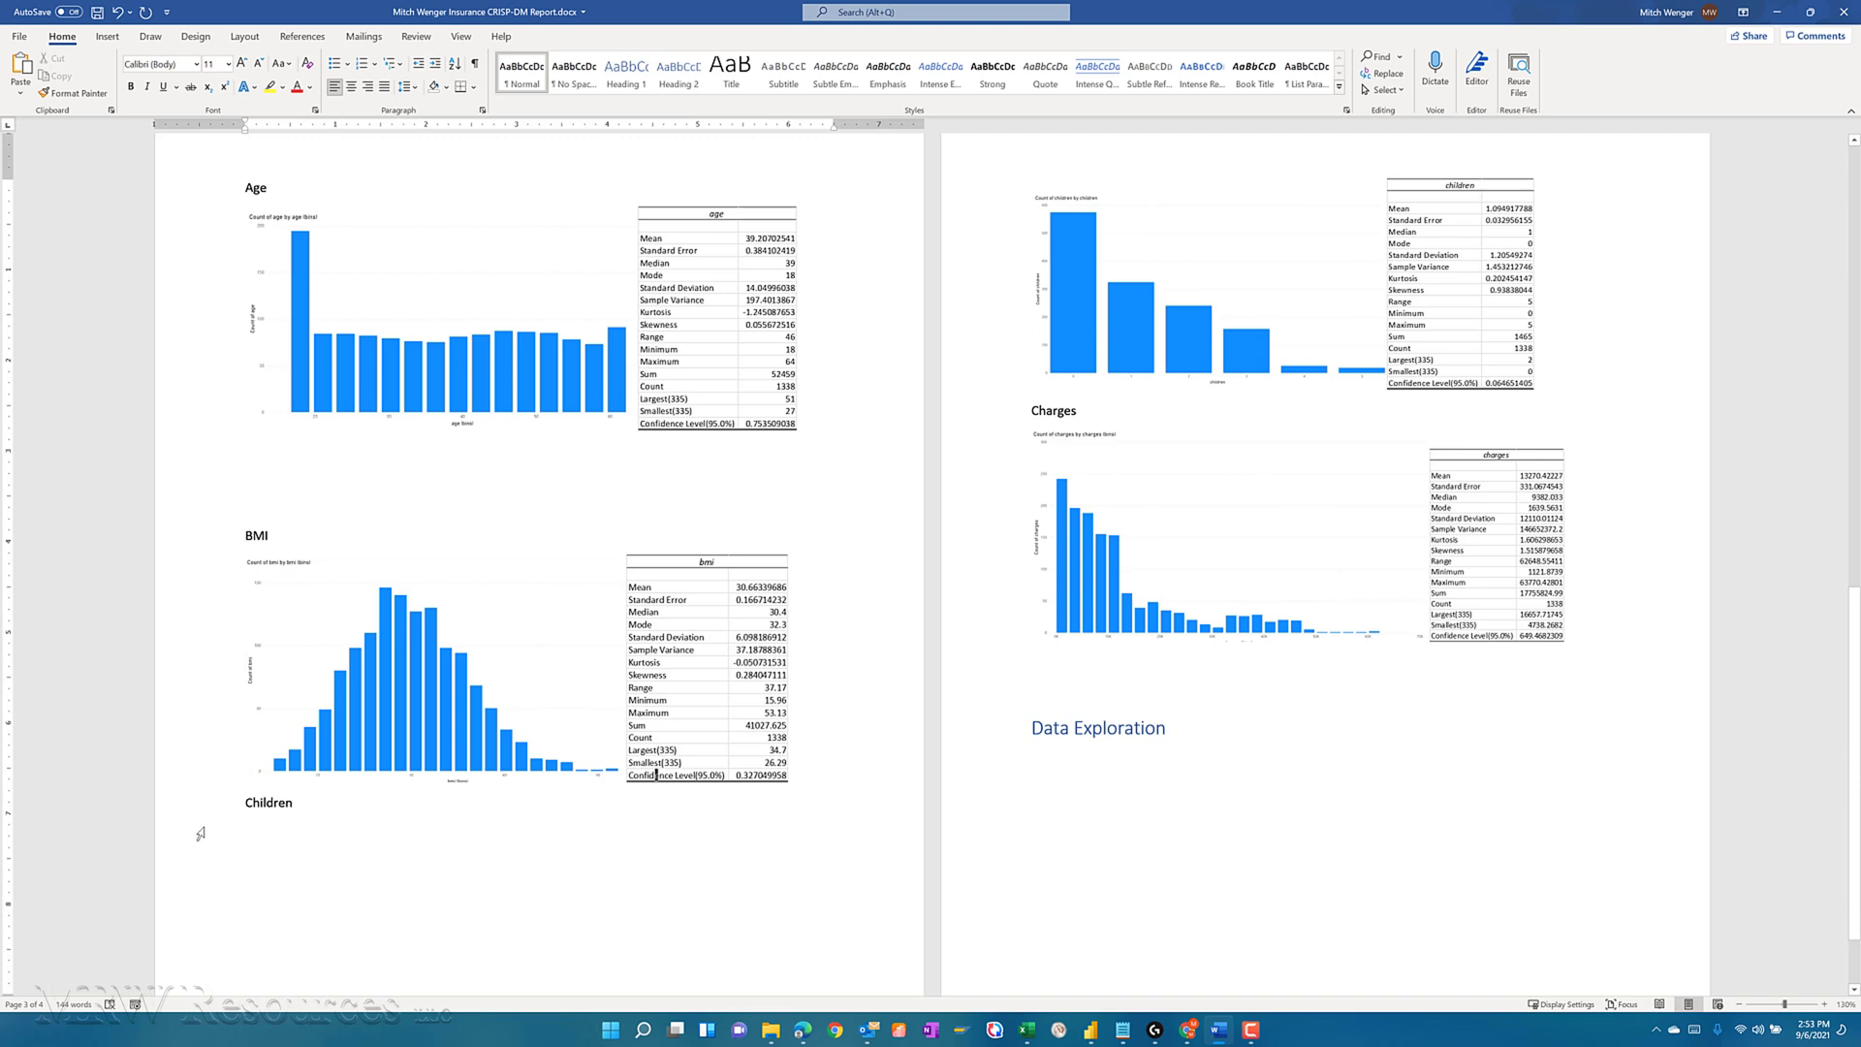
key(Return)
key(Return)
click(1567, 387)
key(Return)
key(Return)
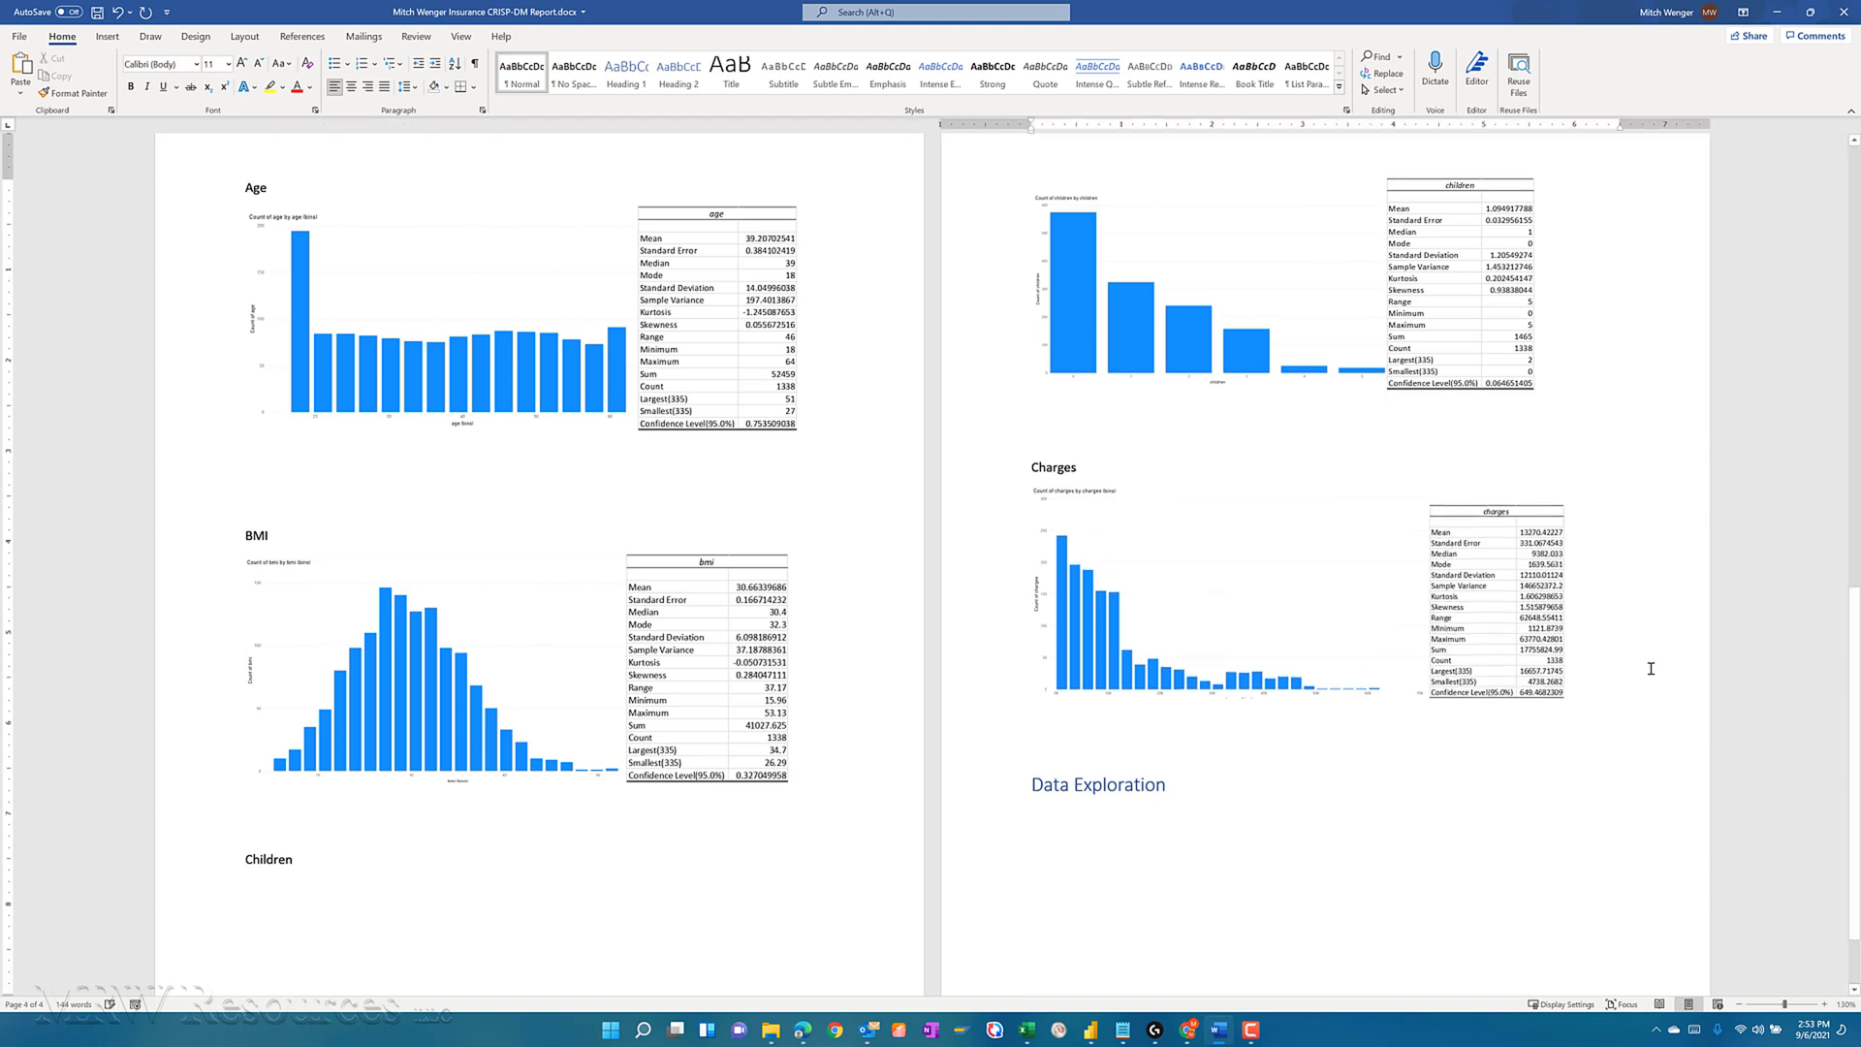
click(1596, 700)
key(Return)
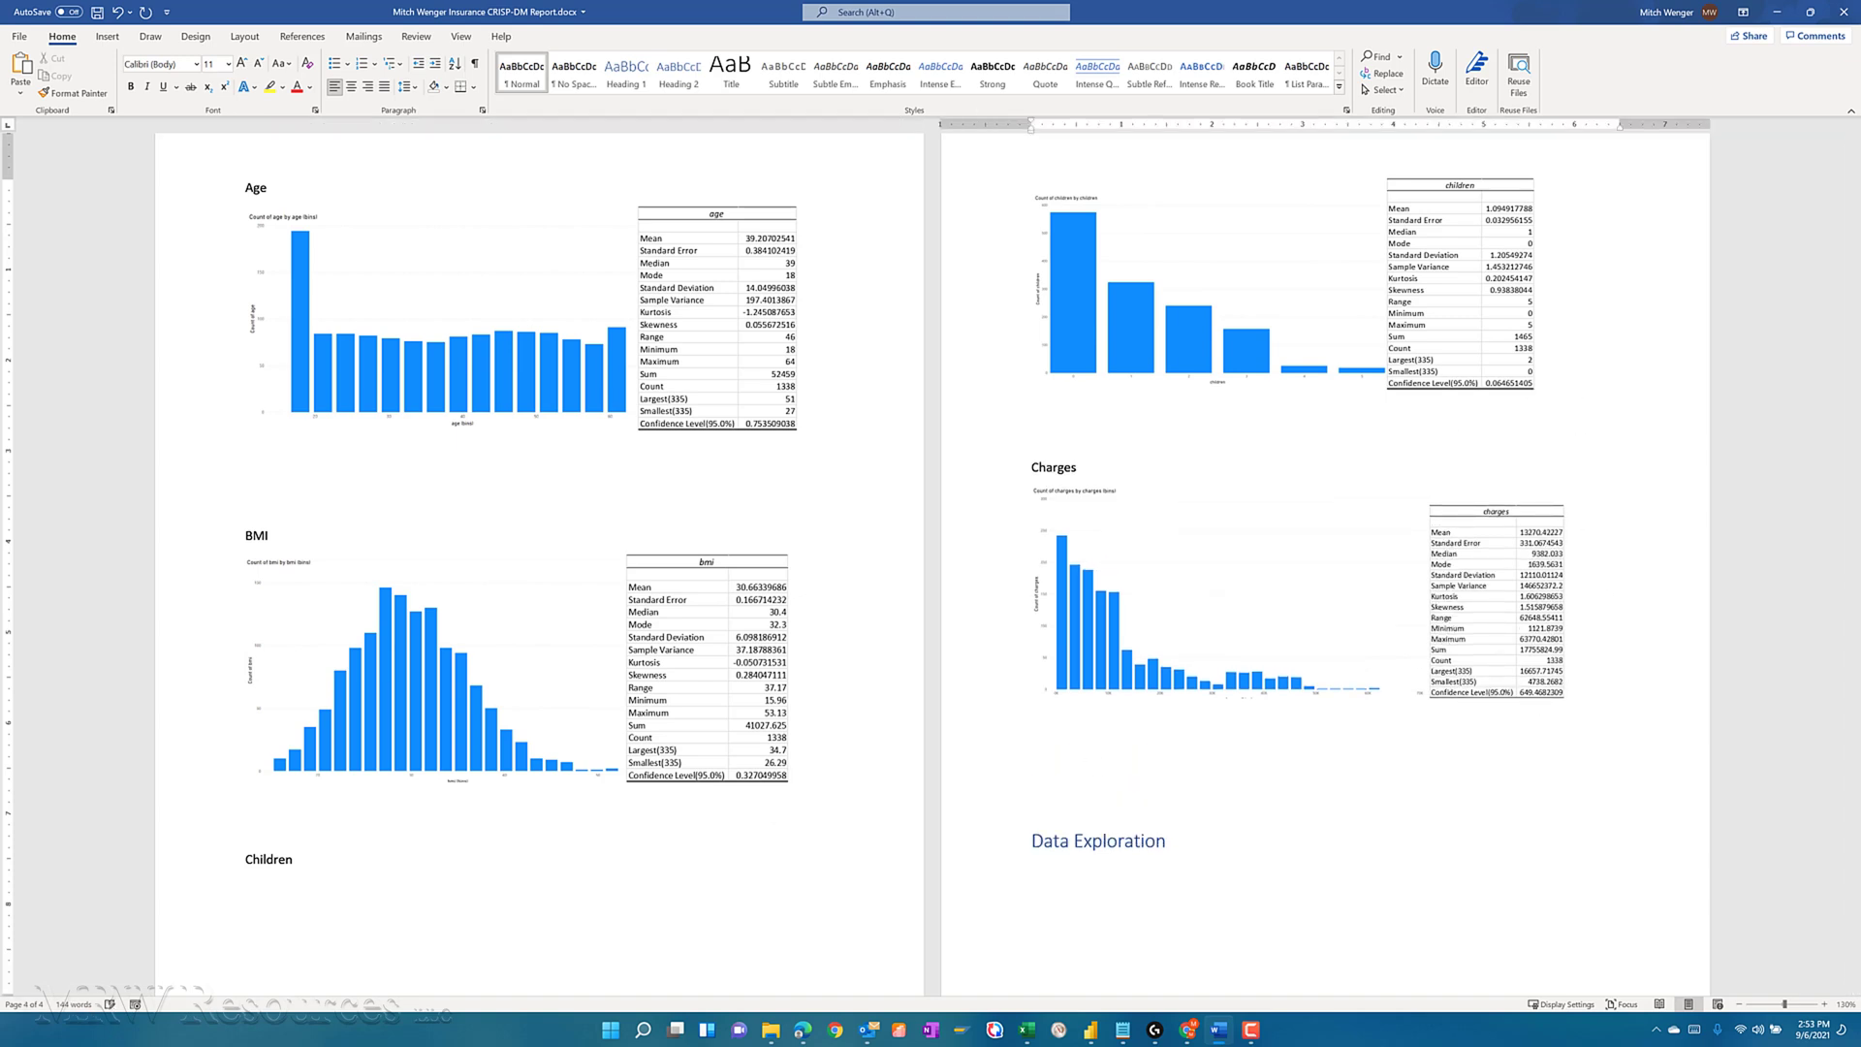
Insert page breaks before the Children and Data Exploration headings, then jump back to the document's start.
click(231, 864)
key(Left)
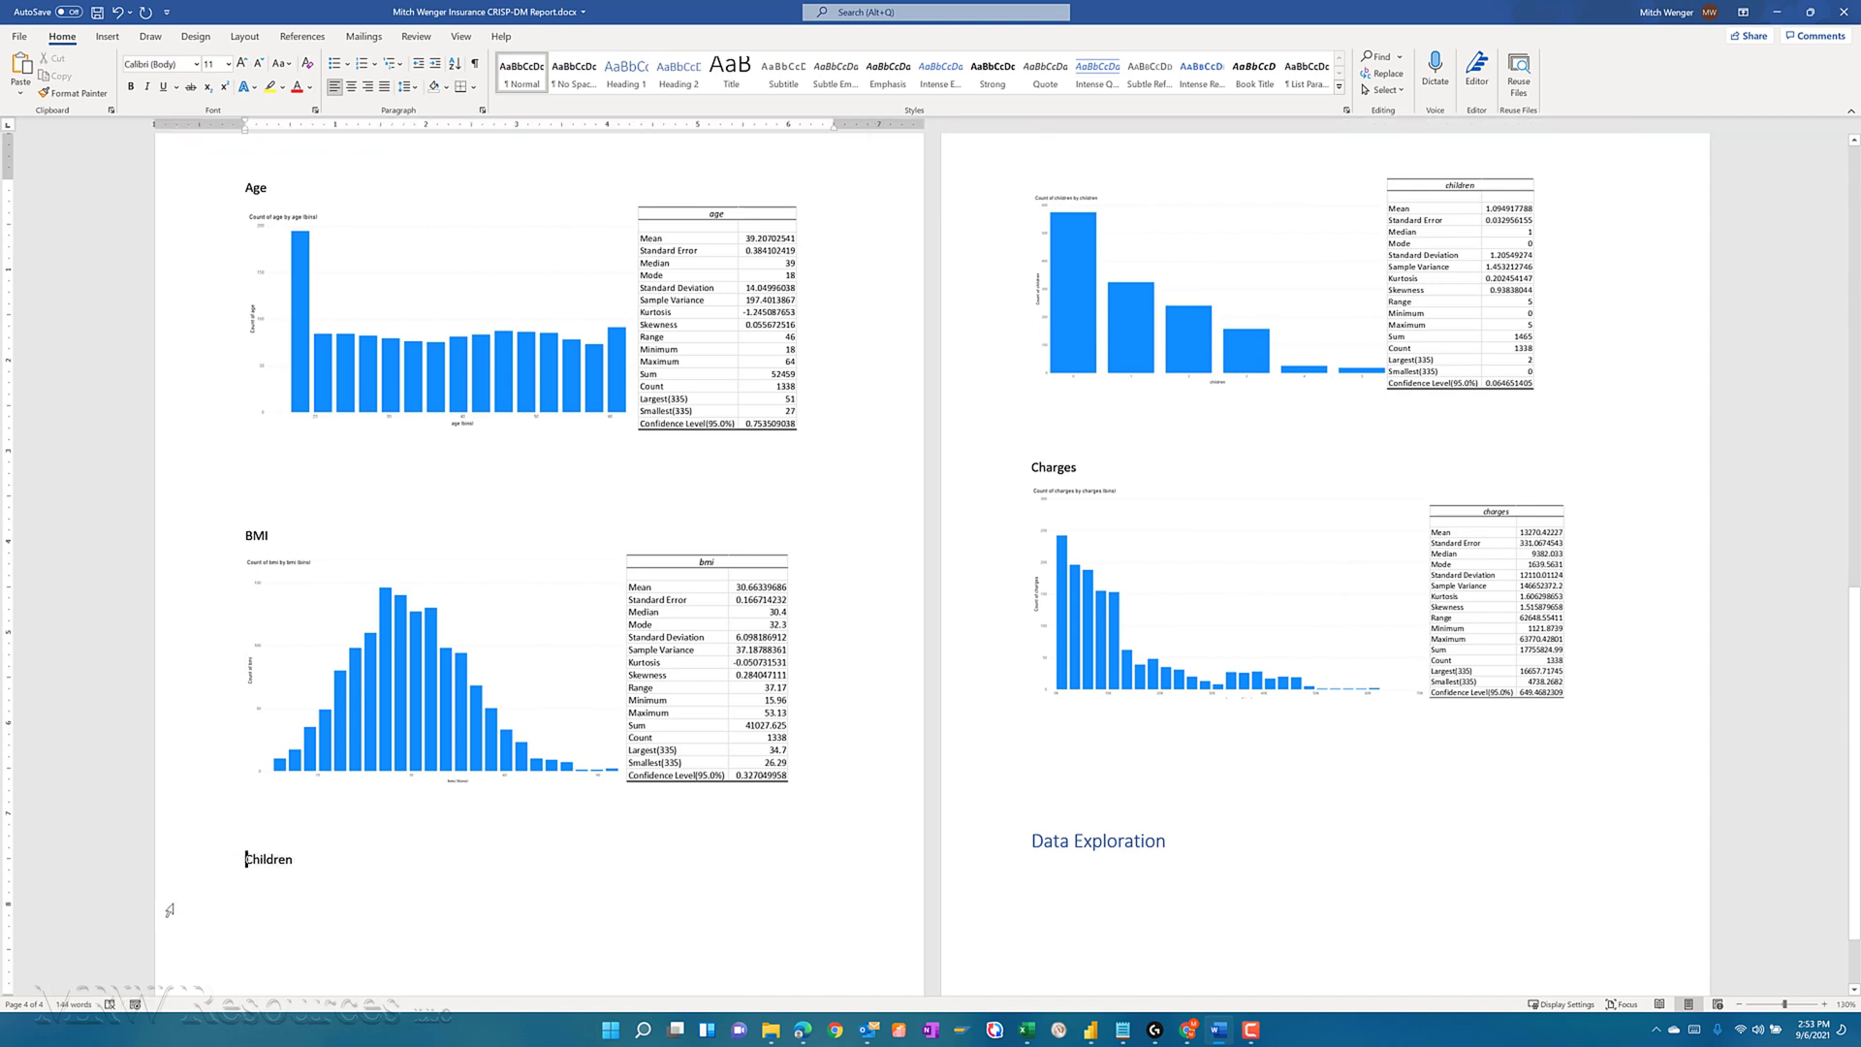
click(108, 36)
click(81, 75)
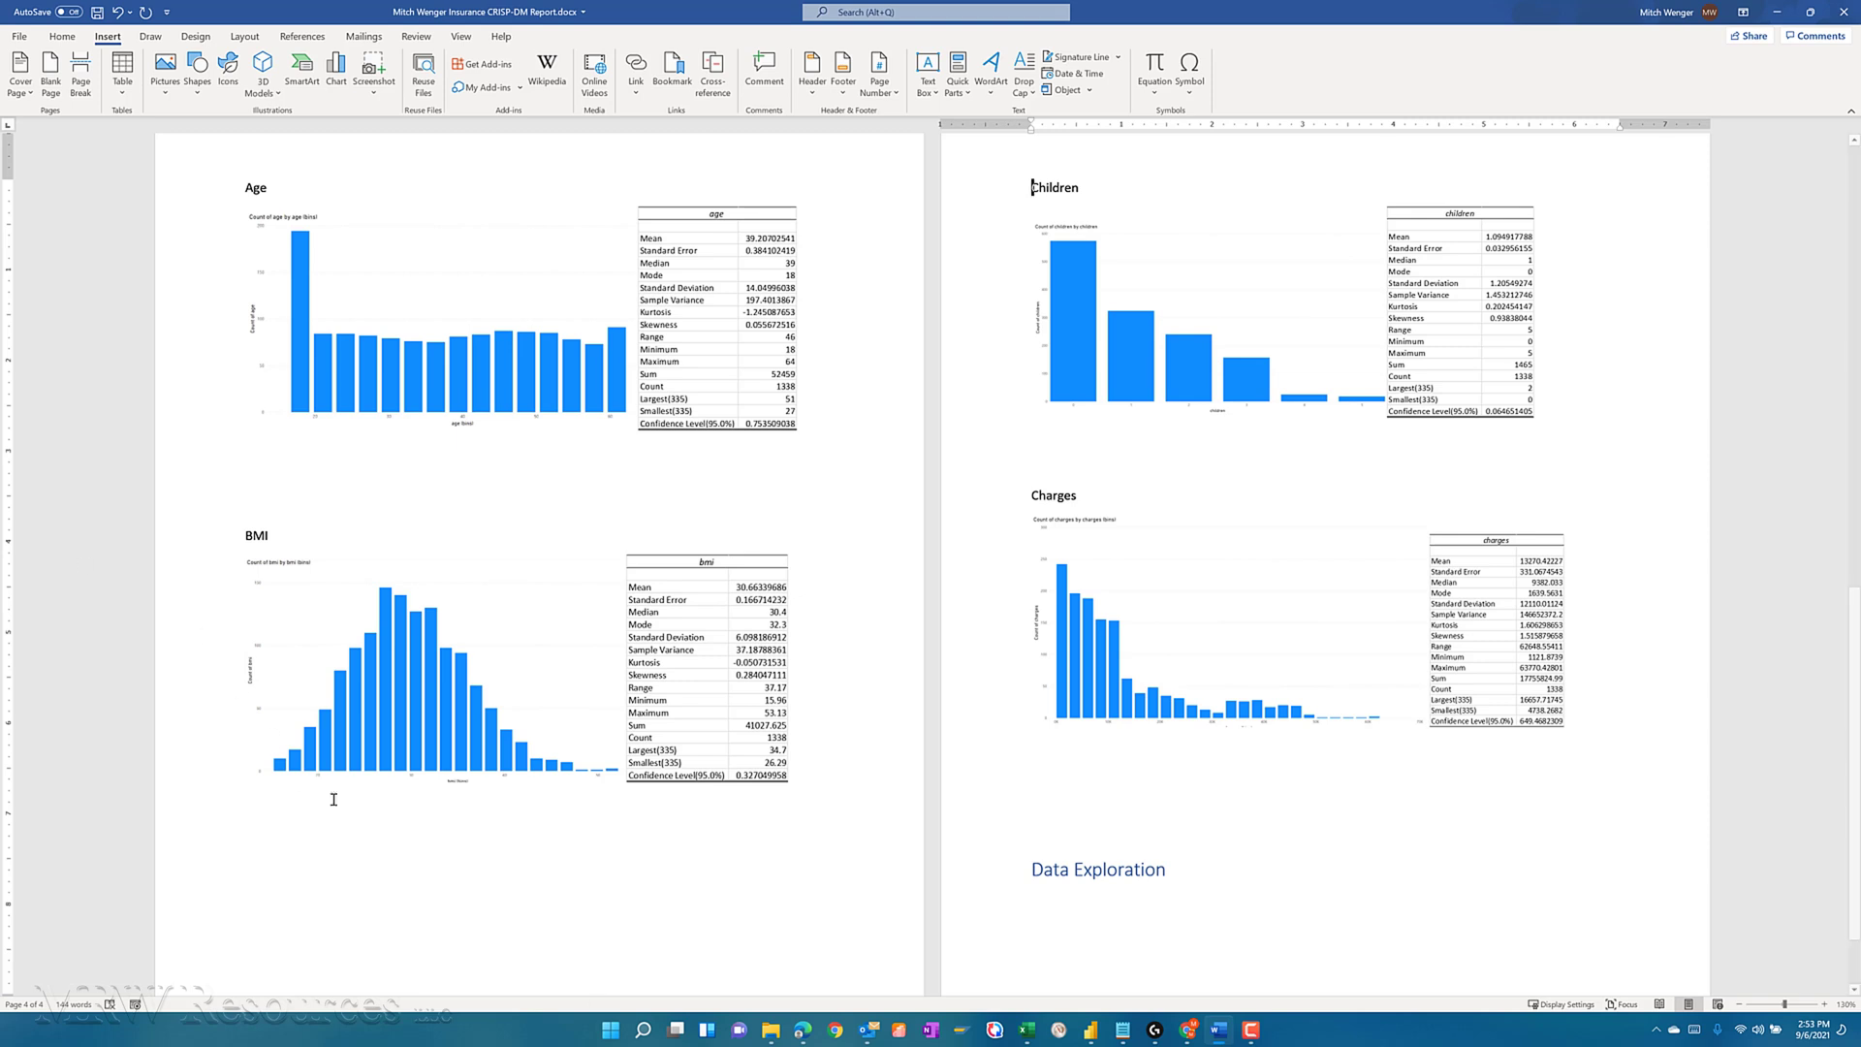
click(1031, 871)
click(80, 85)
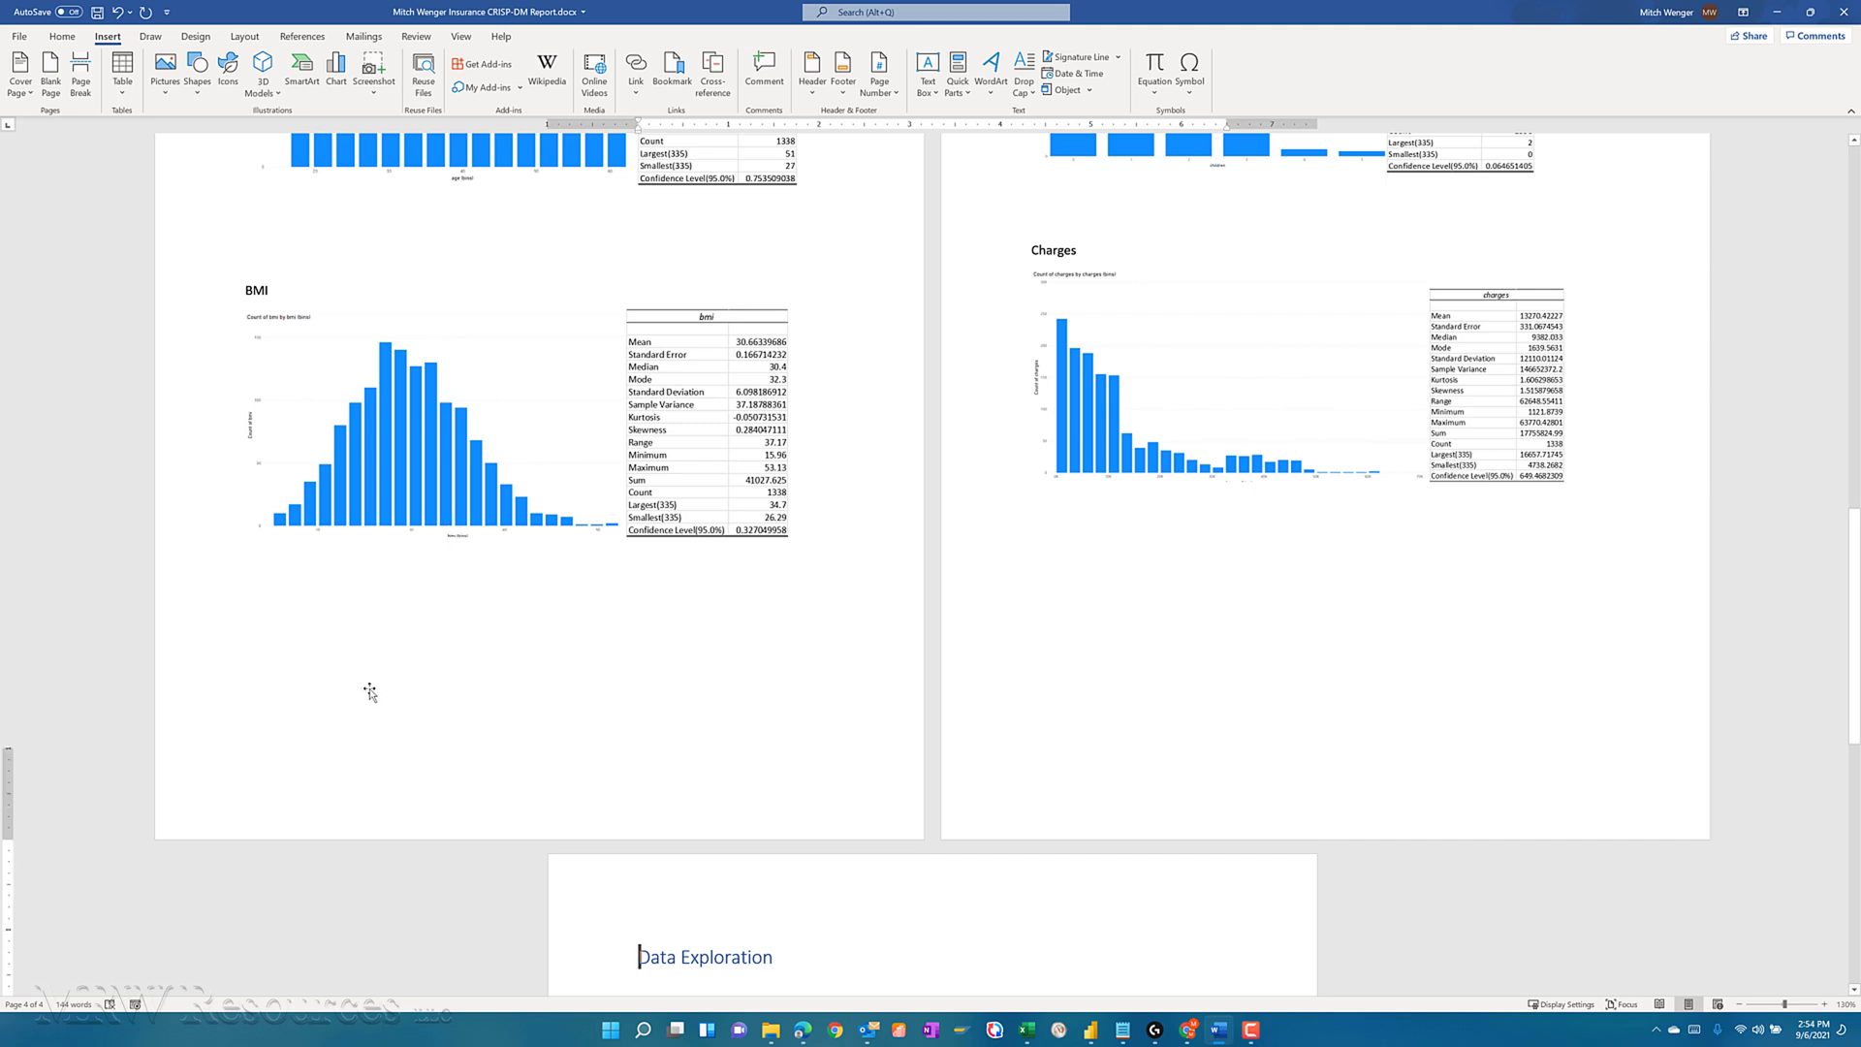
key(ctrl+Home)
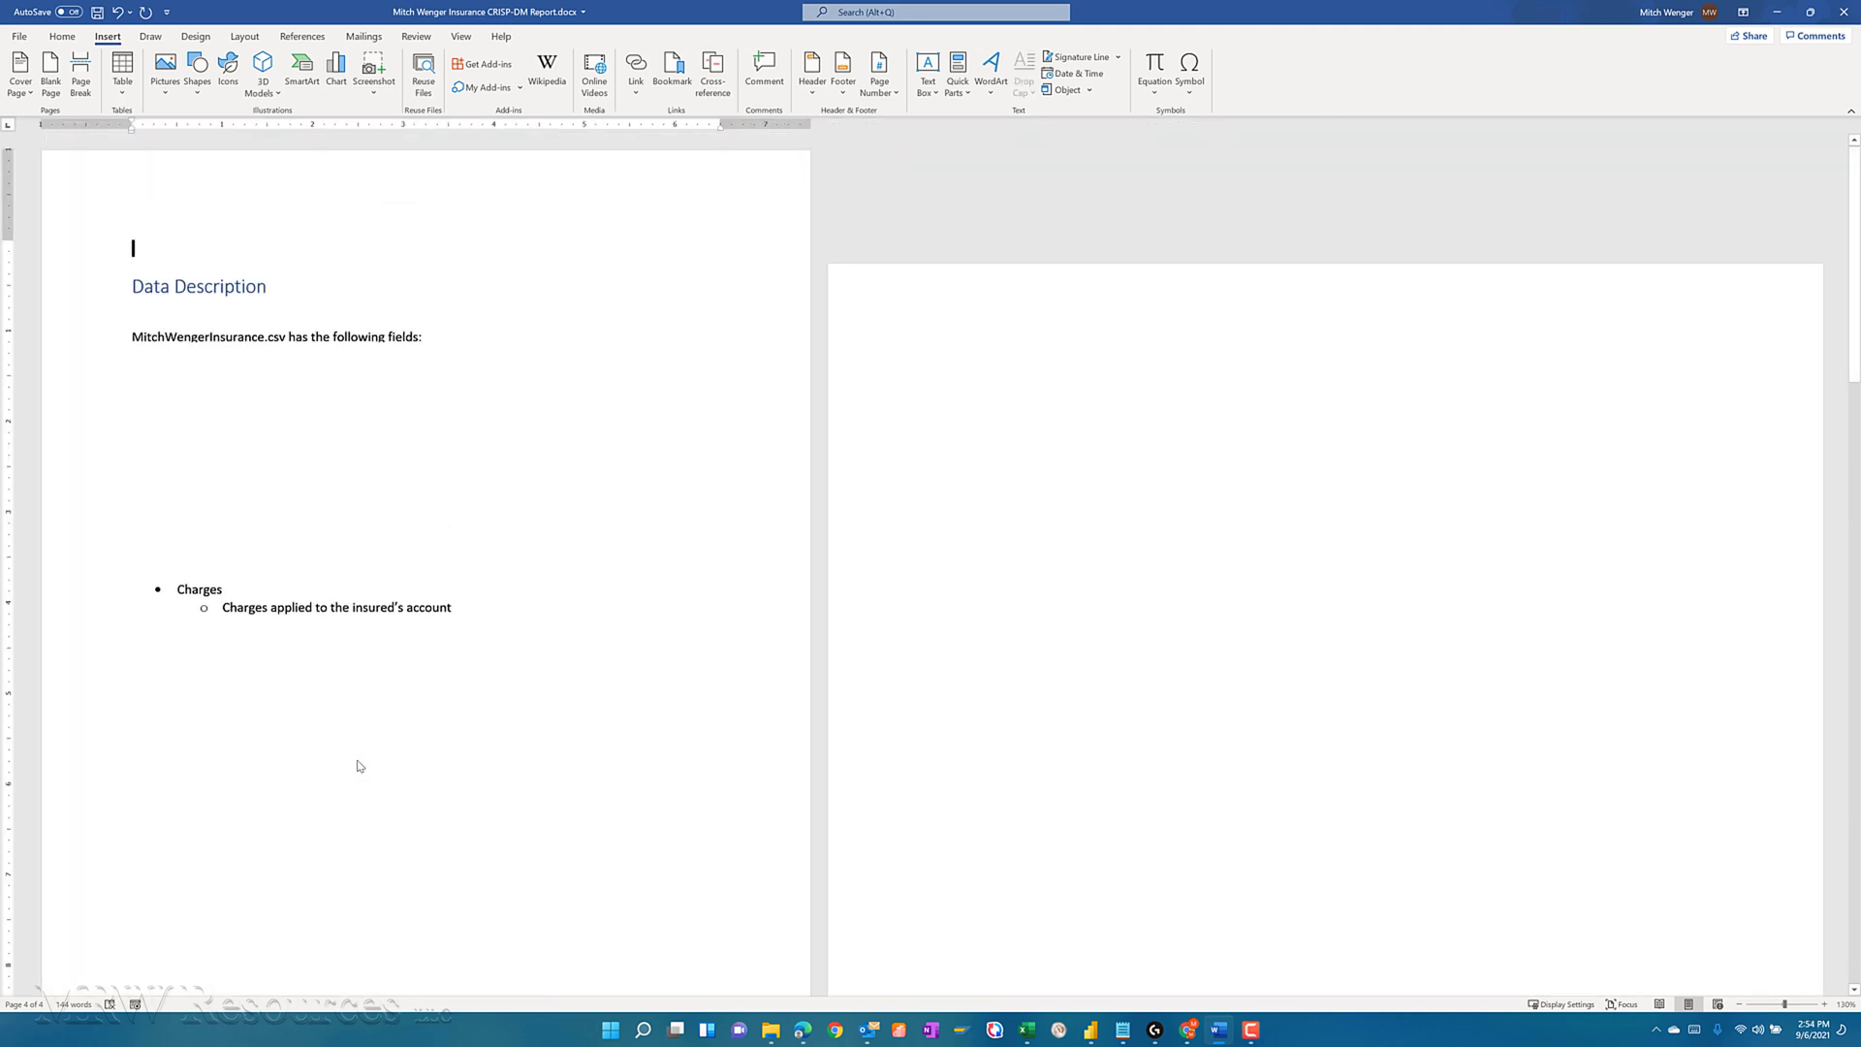